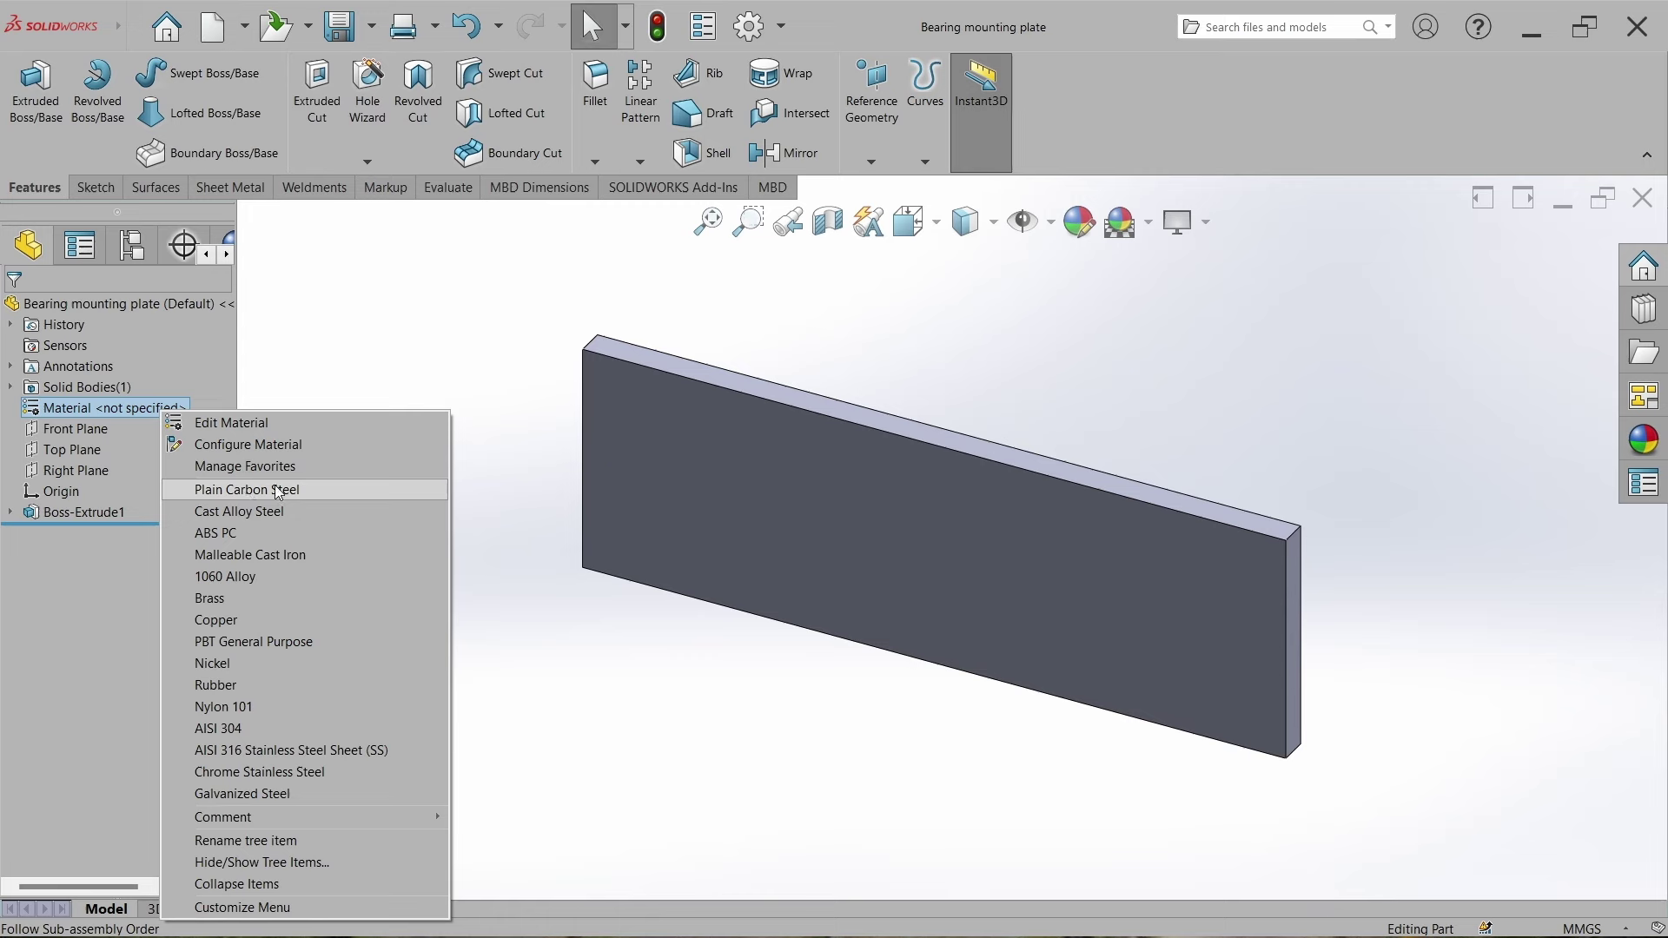
Assign Plain Carbon Steel as the bearing mounting plate's material and close the part.
click(278, 492)
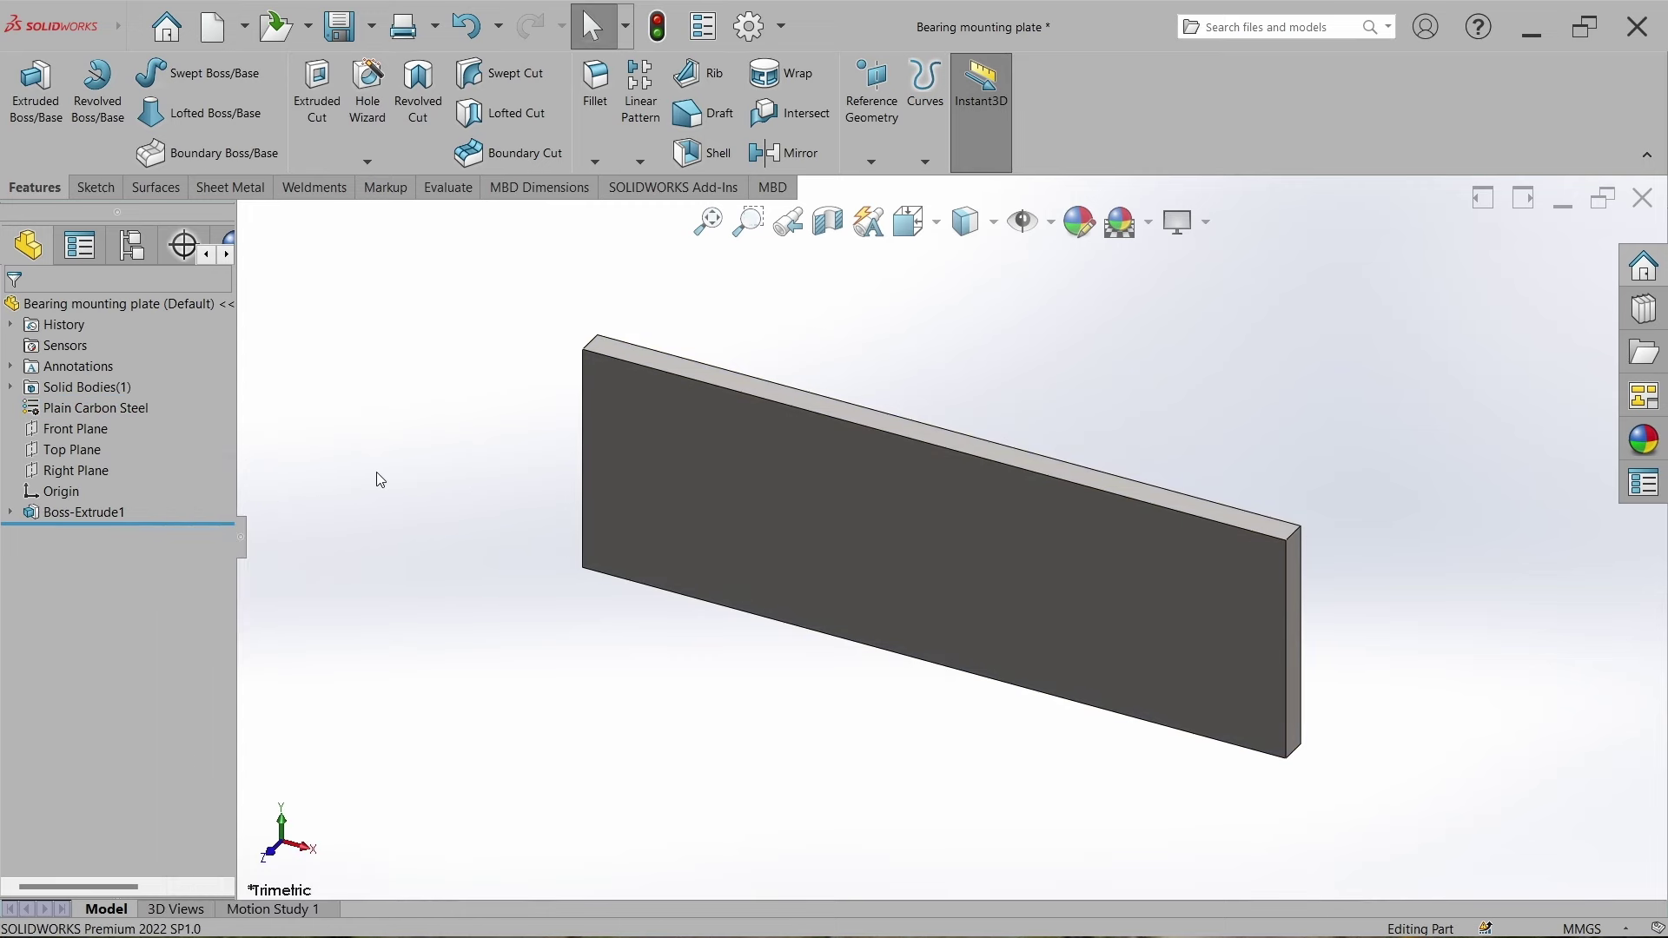
click(1657, 209)
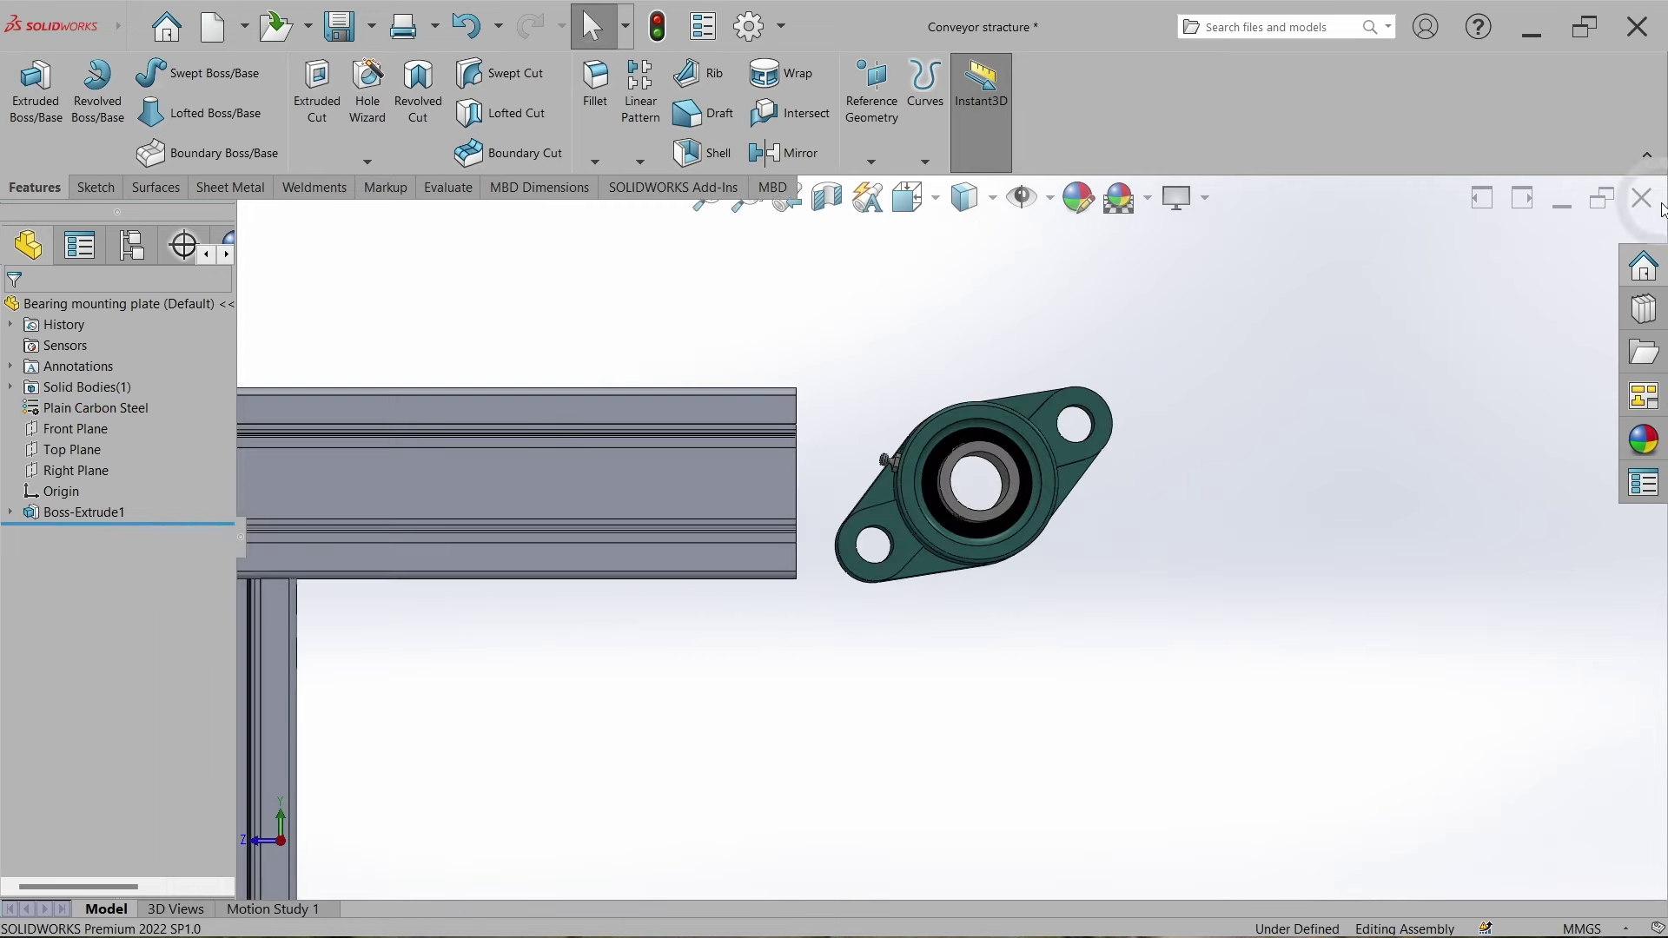
Insert the Bearing mounting plate part into the conveyor assembly near the rail's end.
click(63, 185)
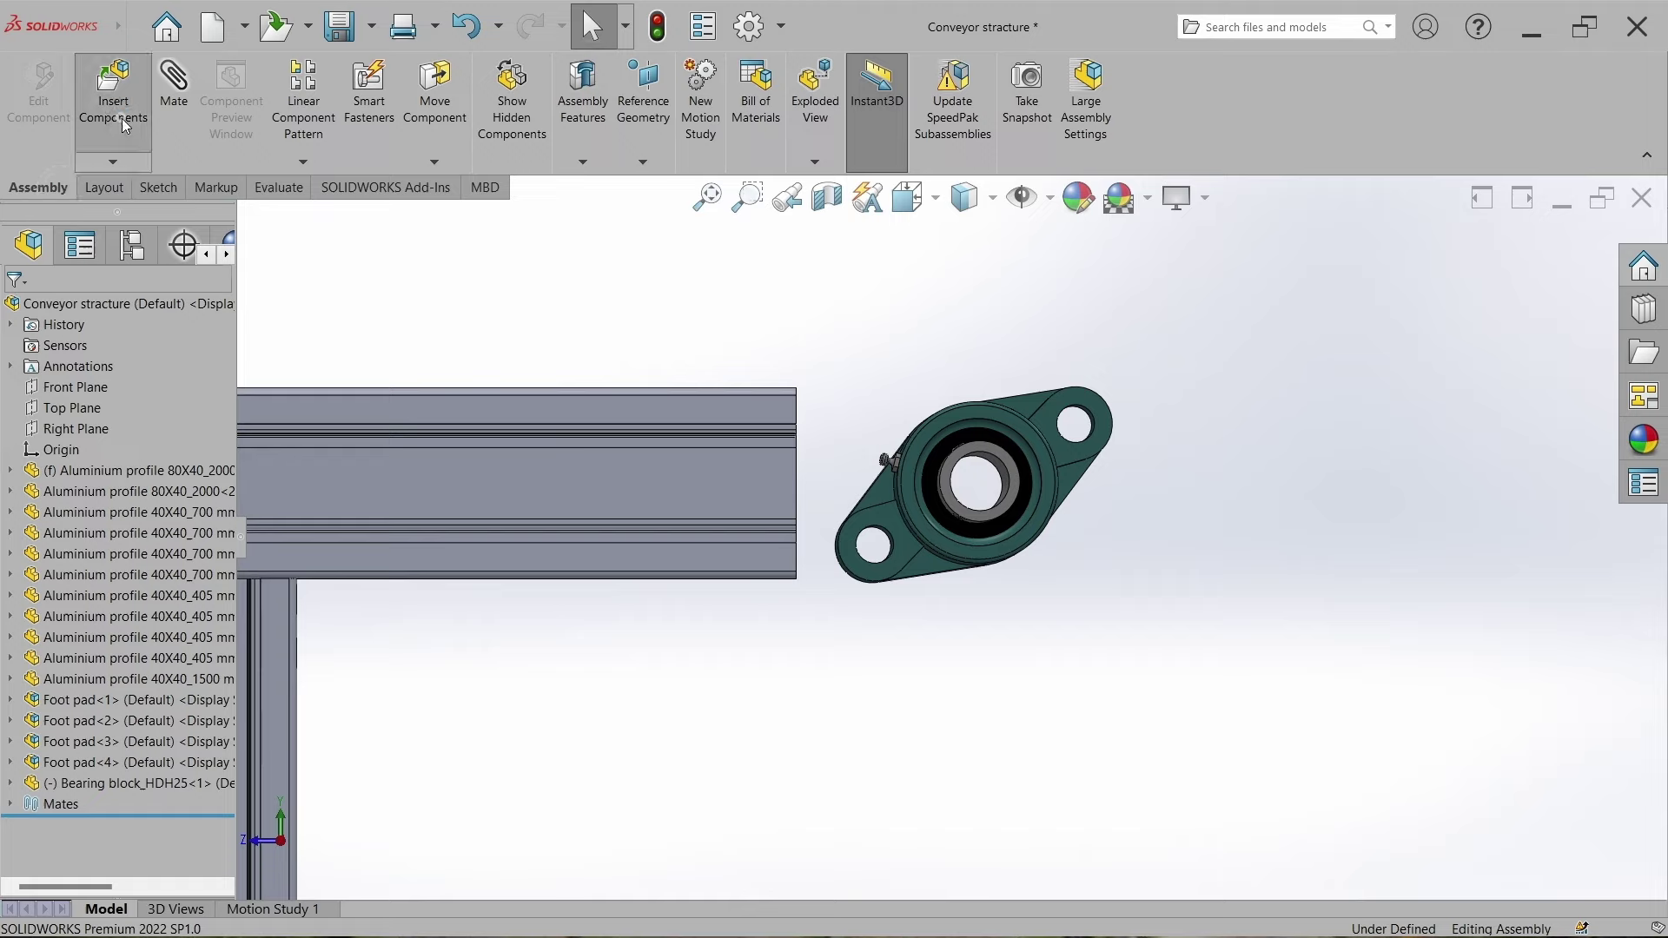
click(115, 95)
double_click(471, 450)
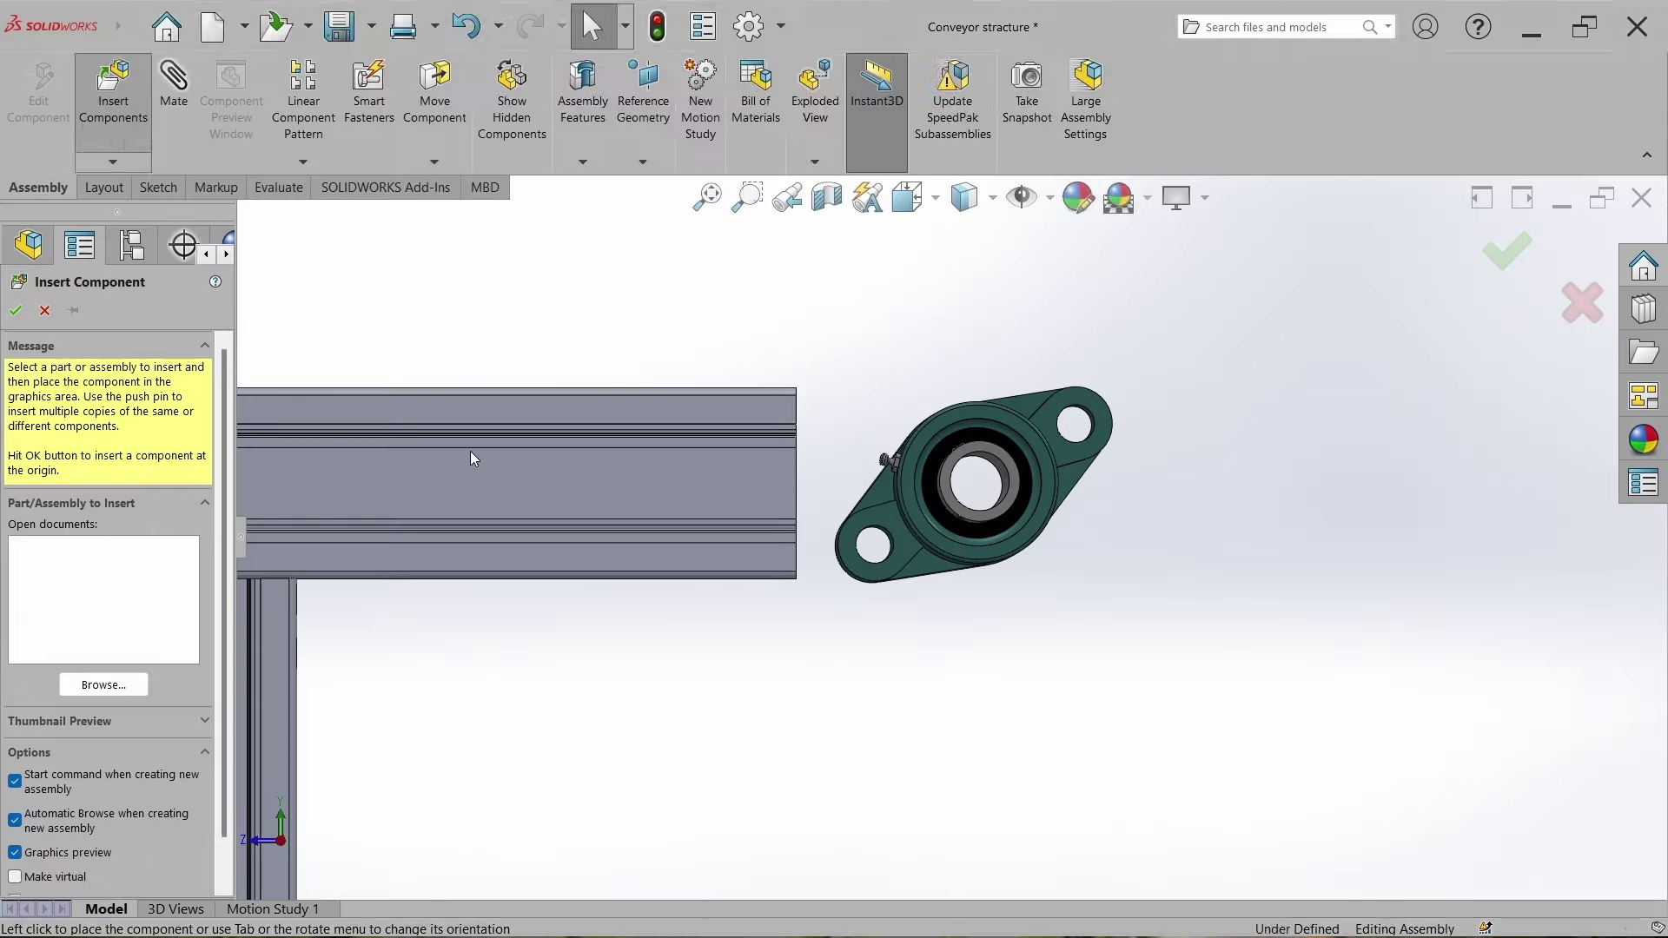
click(754, 488)
Mate the mounting plate's large face coincident with the outer side face of the 80X40 rail.
middle_drag(787, 491, 758, 571)
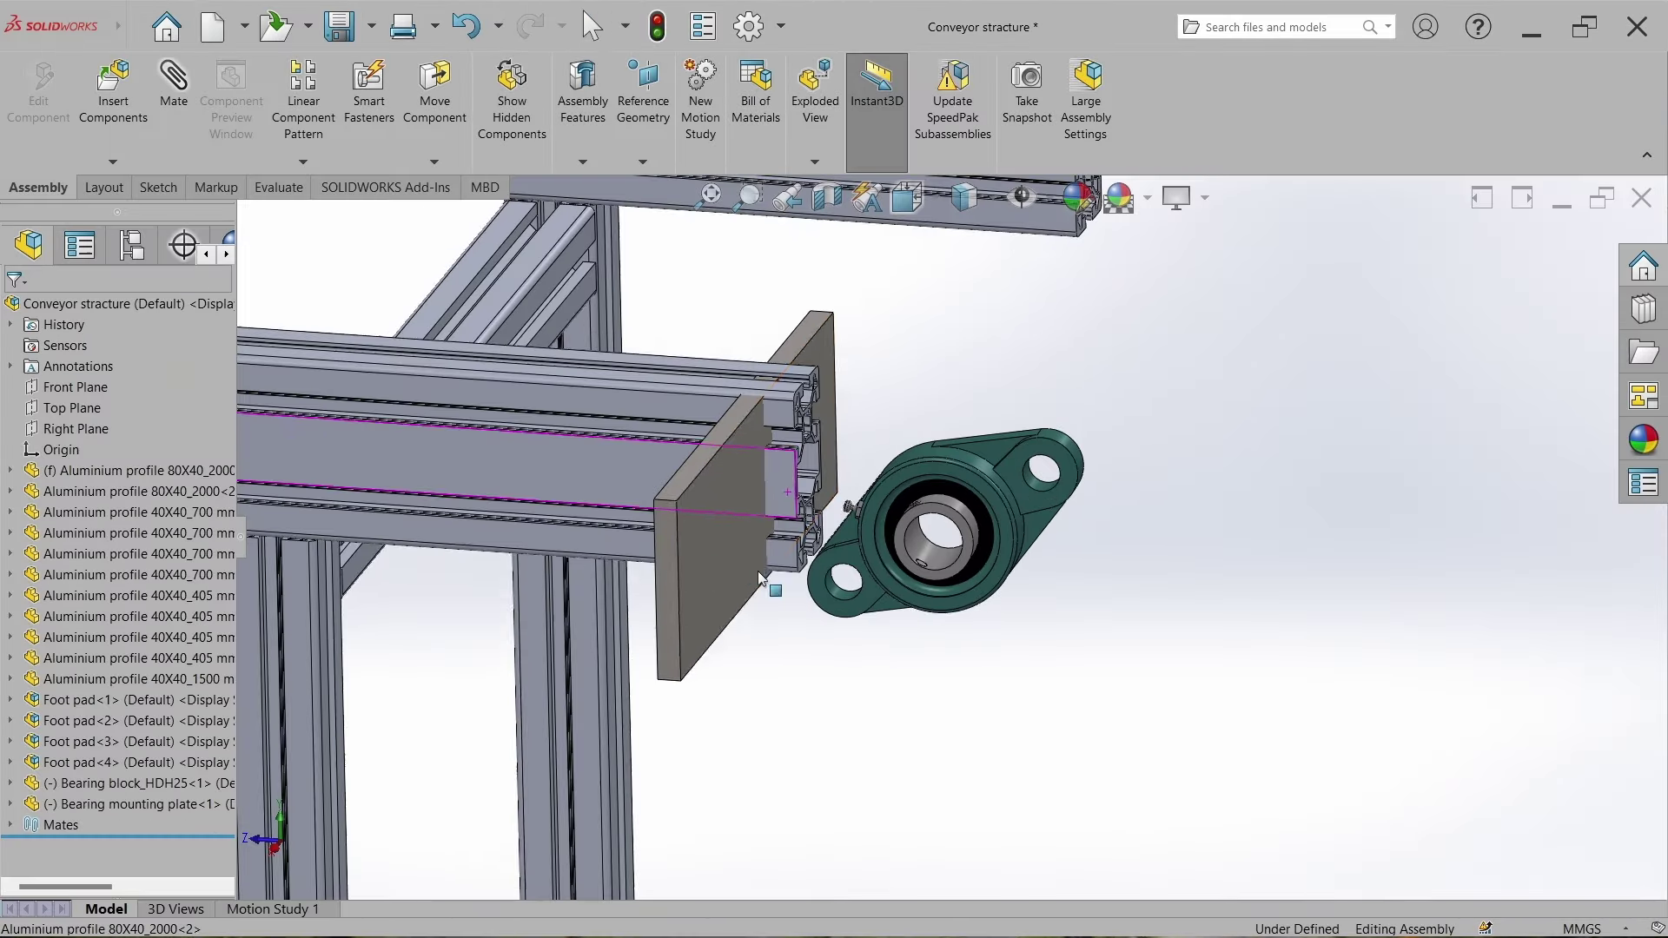
click(751, 487)
ctrl+click(643, 481)
click(694, 469)
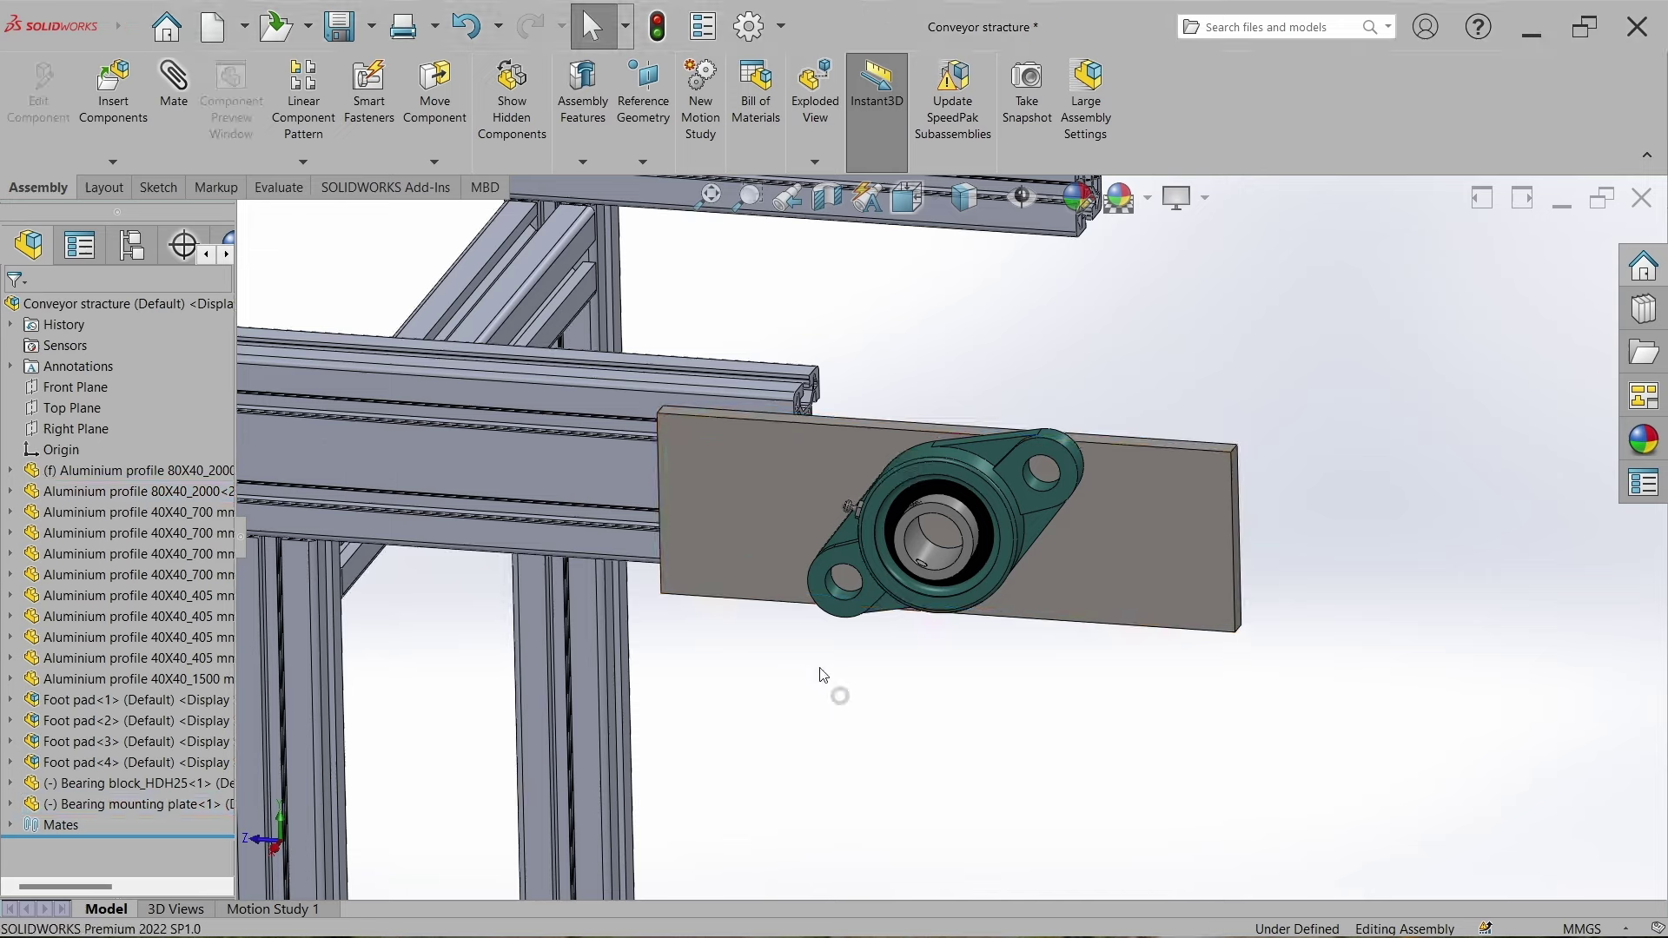
Mate the mounting plate's upper edge face coincident with the top face of the 80X40 rail.
scroll(749, 437, down, 5)
click(747, 466)
ctrl+click(735, 382)
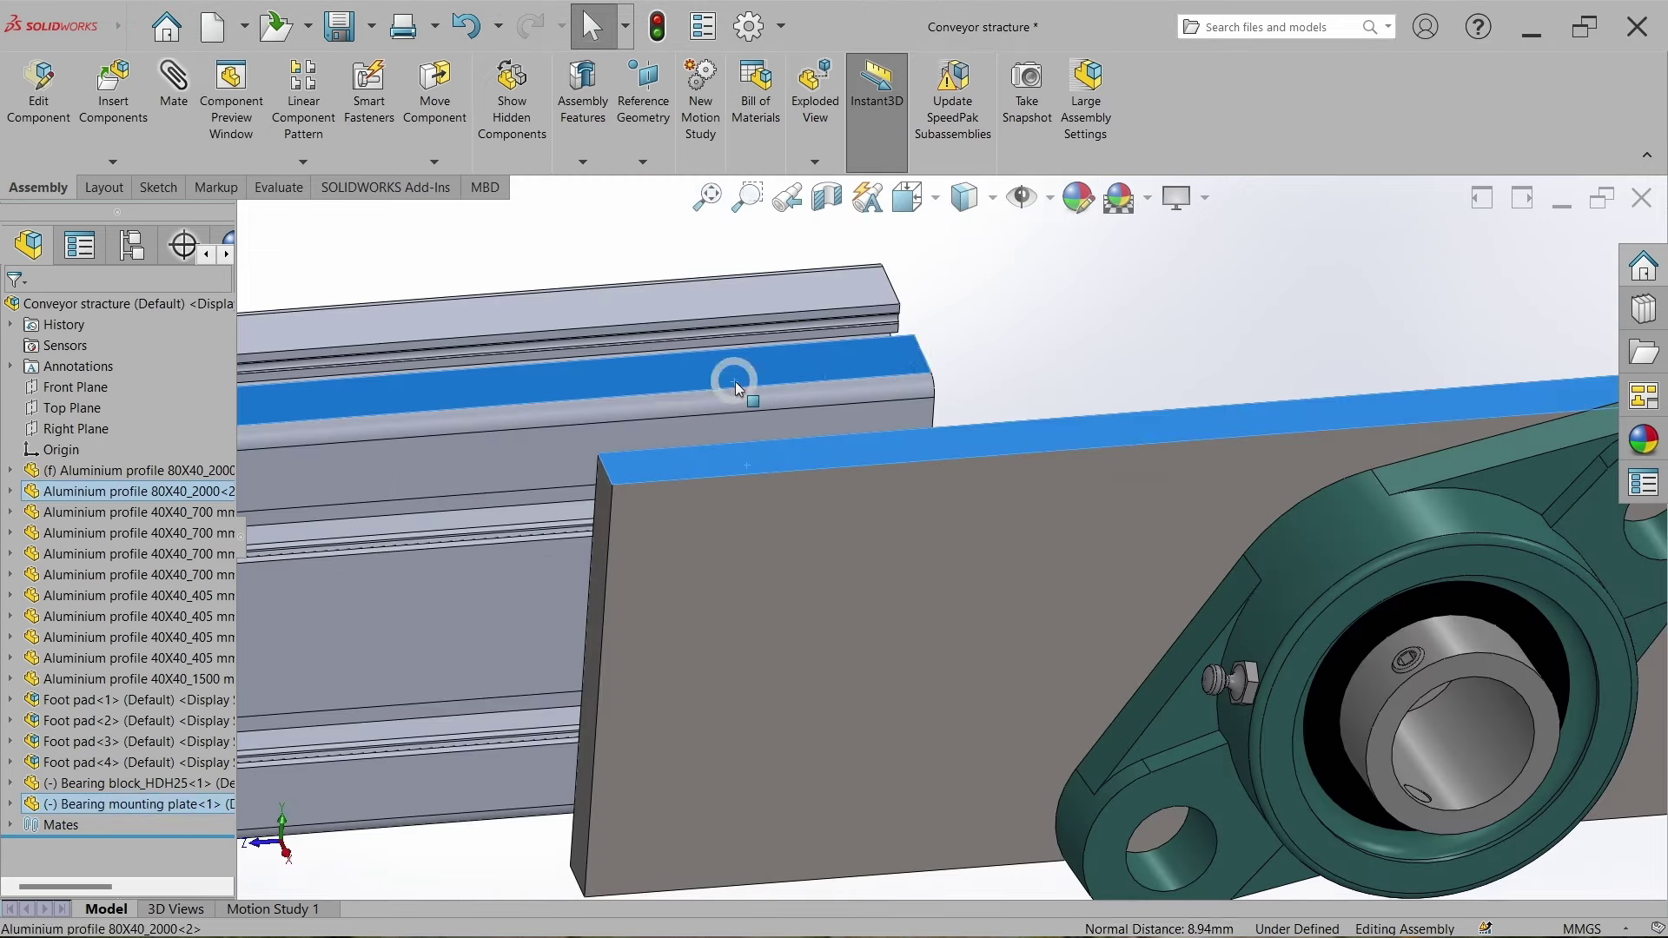
click(787, 369)
scroll(953, 555, up, 3)
Slide the mounting plate along the rail so it extends past the rail's end behind the bearing block.
drag(1034, 554, 759, 599)
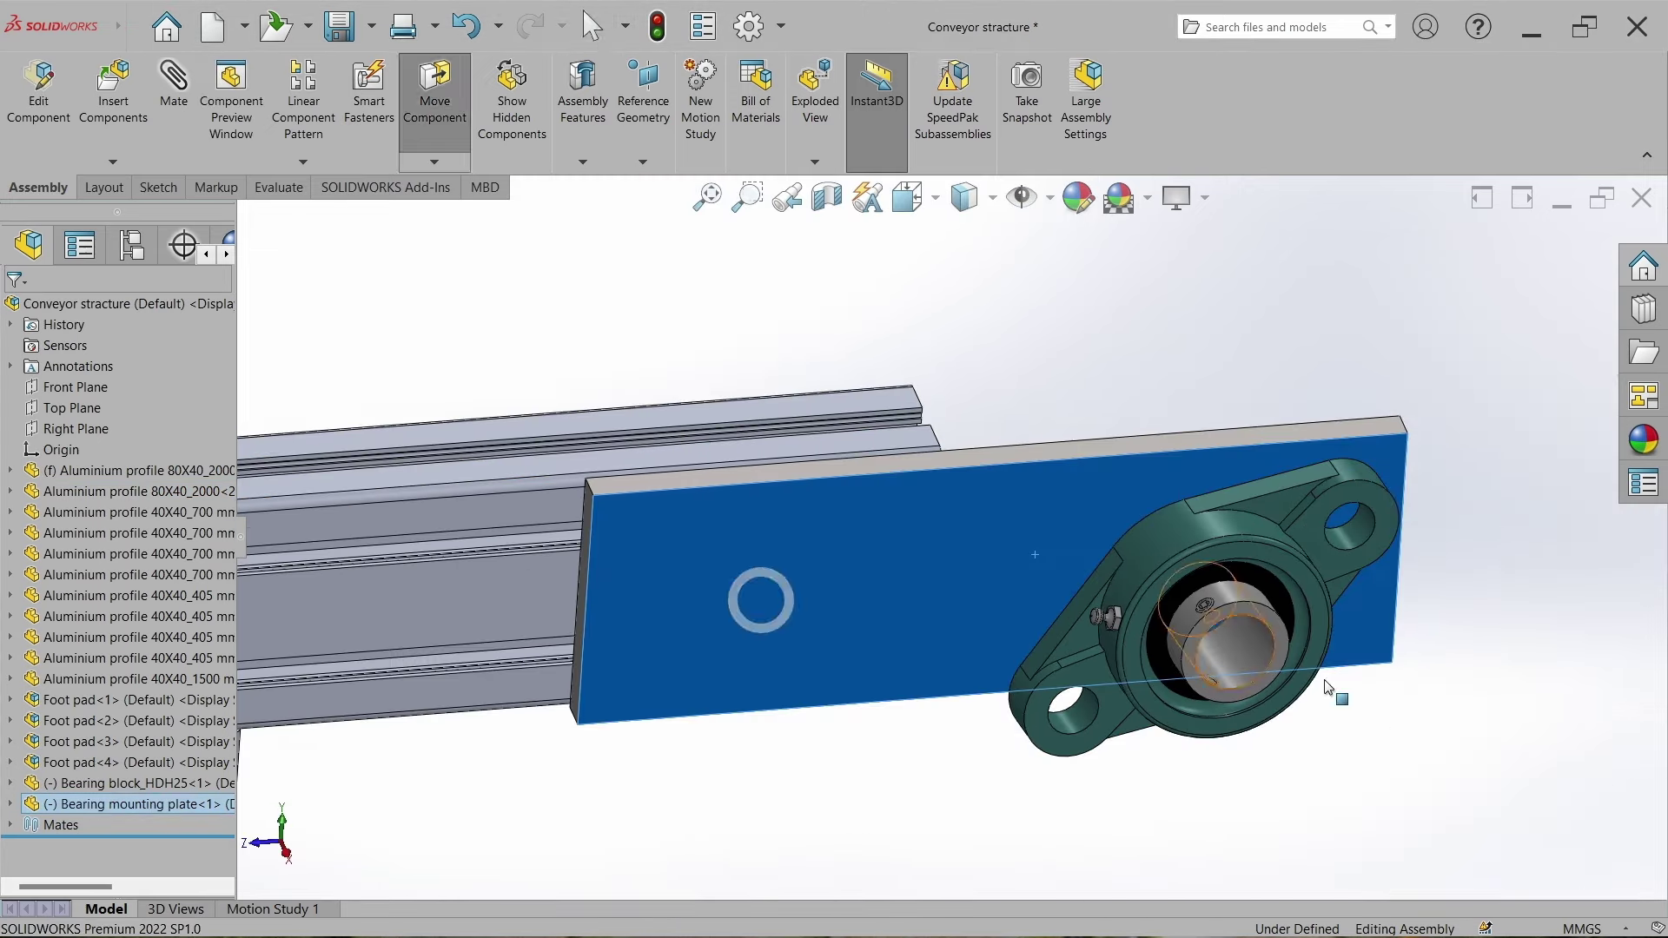
click(1392, 712)
middle_drag(1096, 714, 1092, 597)
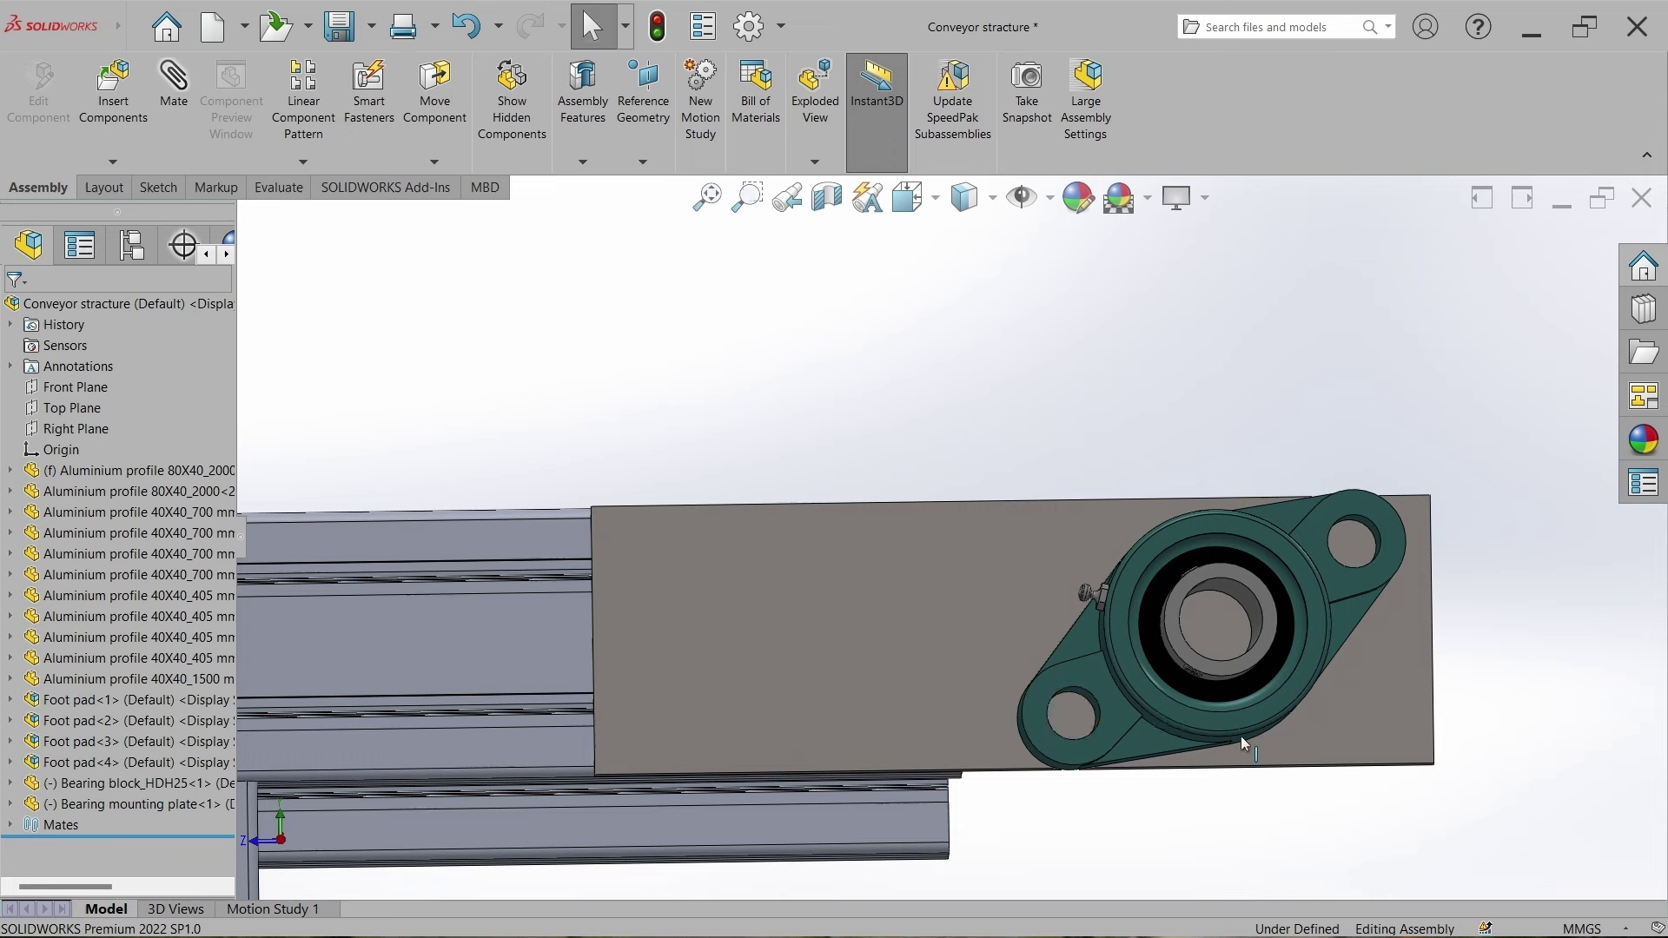
middle_drag(1259, 564, 1327, 587)
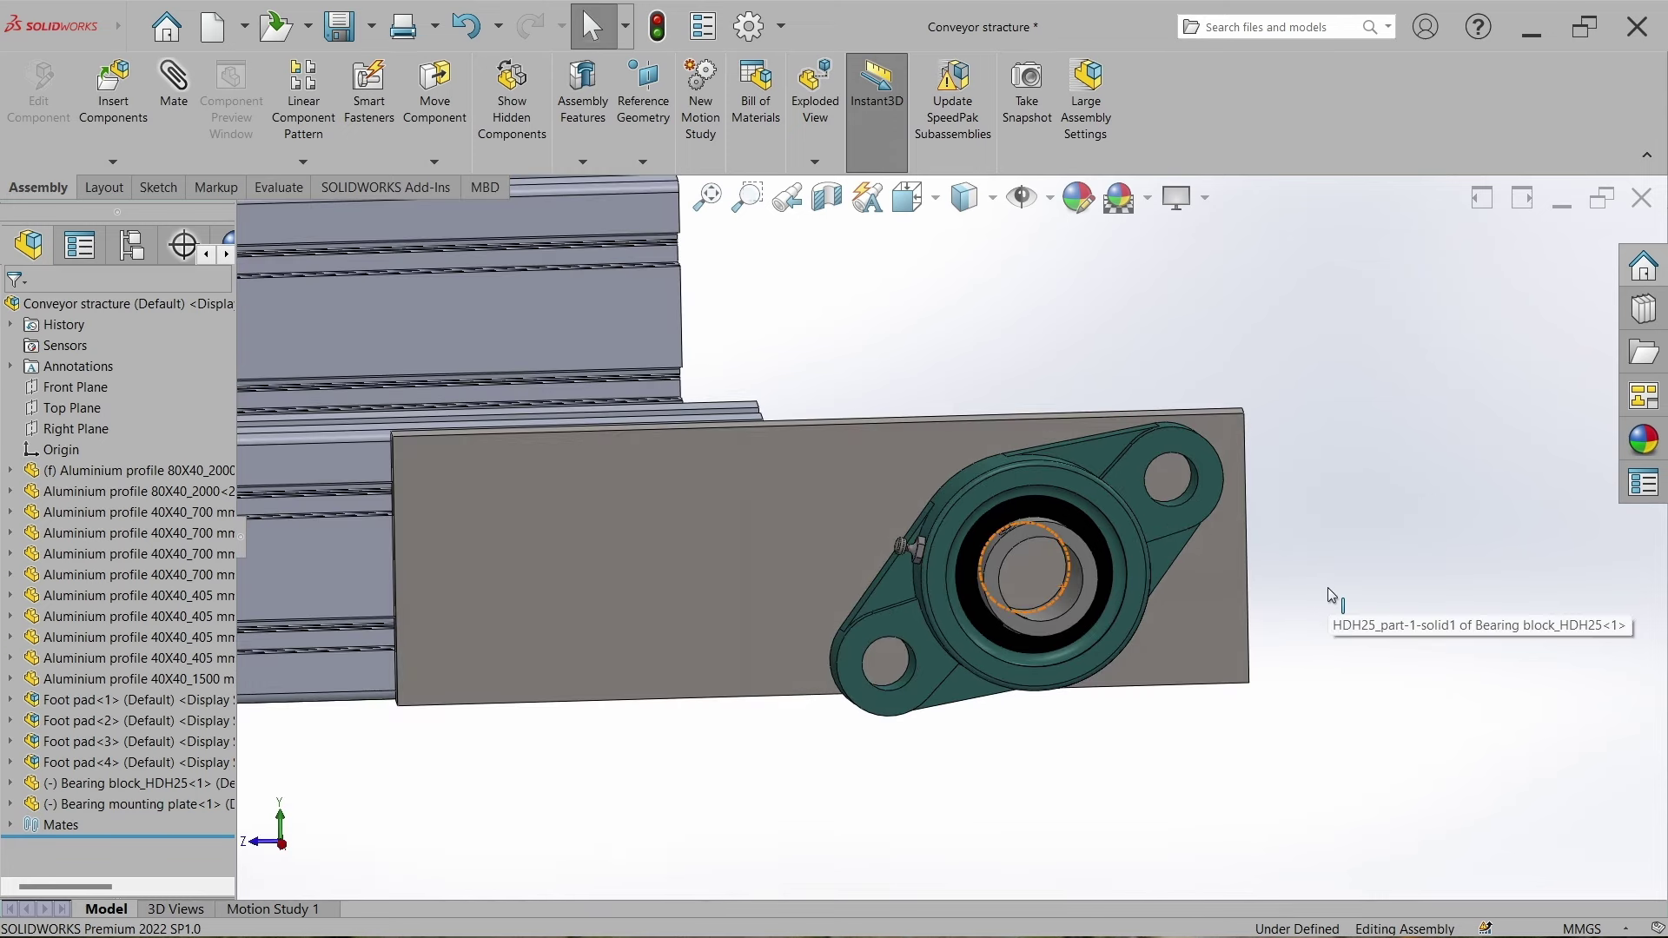
Measure the centre distance between the bearing block's two bolt holes.
key(m)
scroll(1214, 519, down, 5)
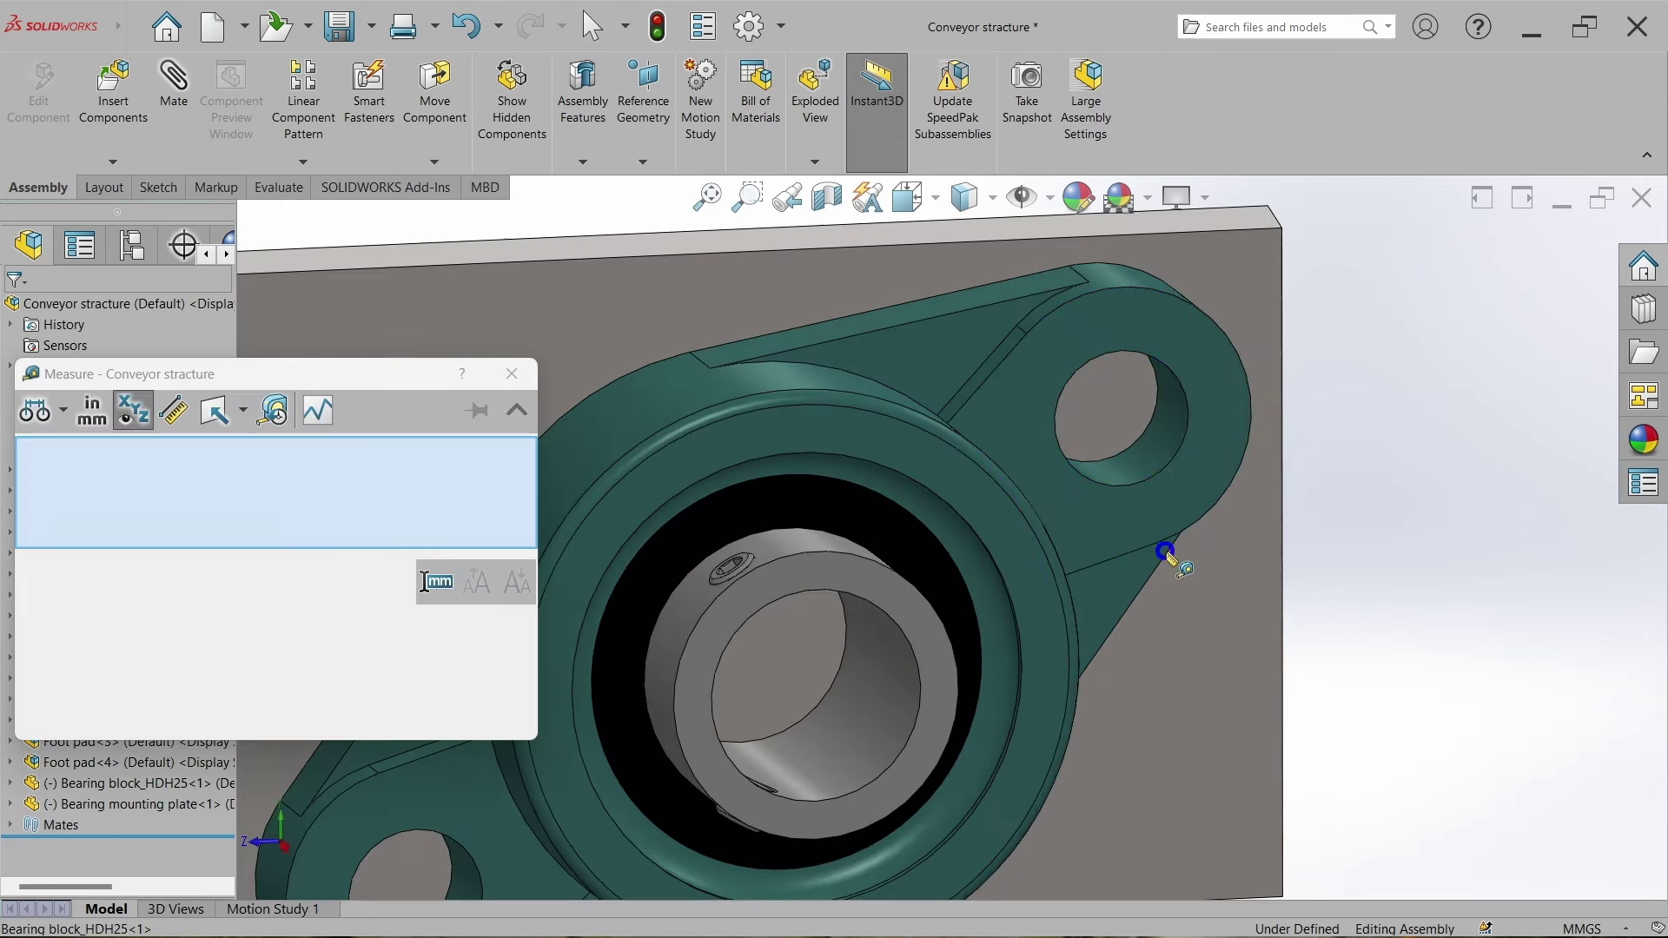
click(1147, 463)
scroll(1077, 513, up, 5)
scroll(725, 703, down, 2)
click(839, 670)
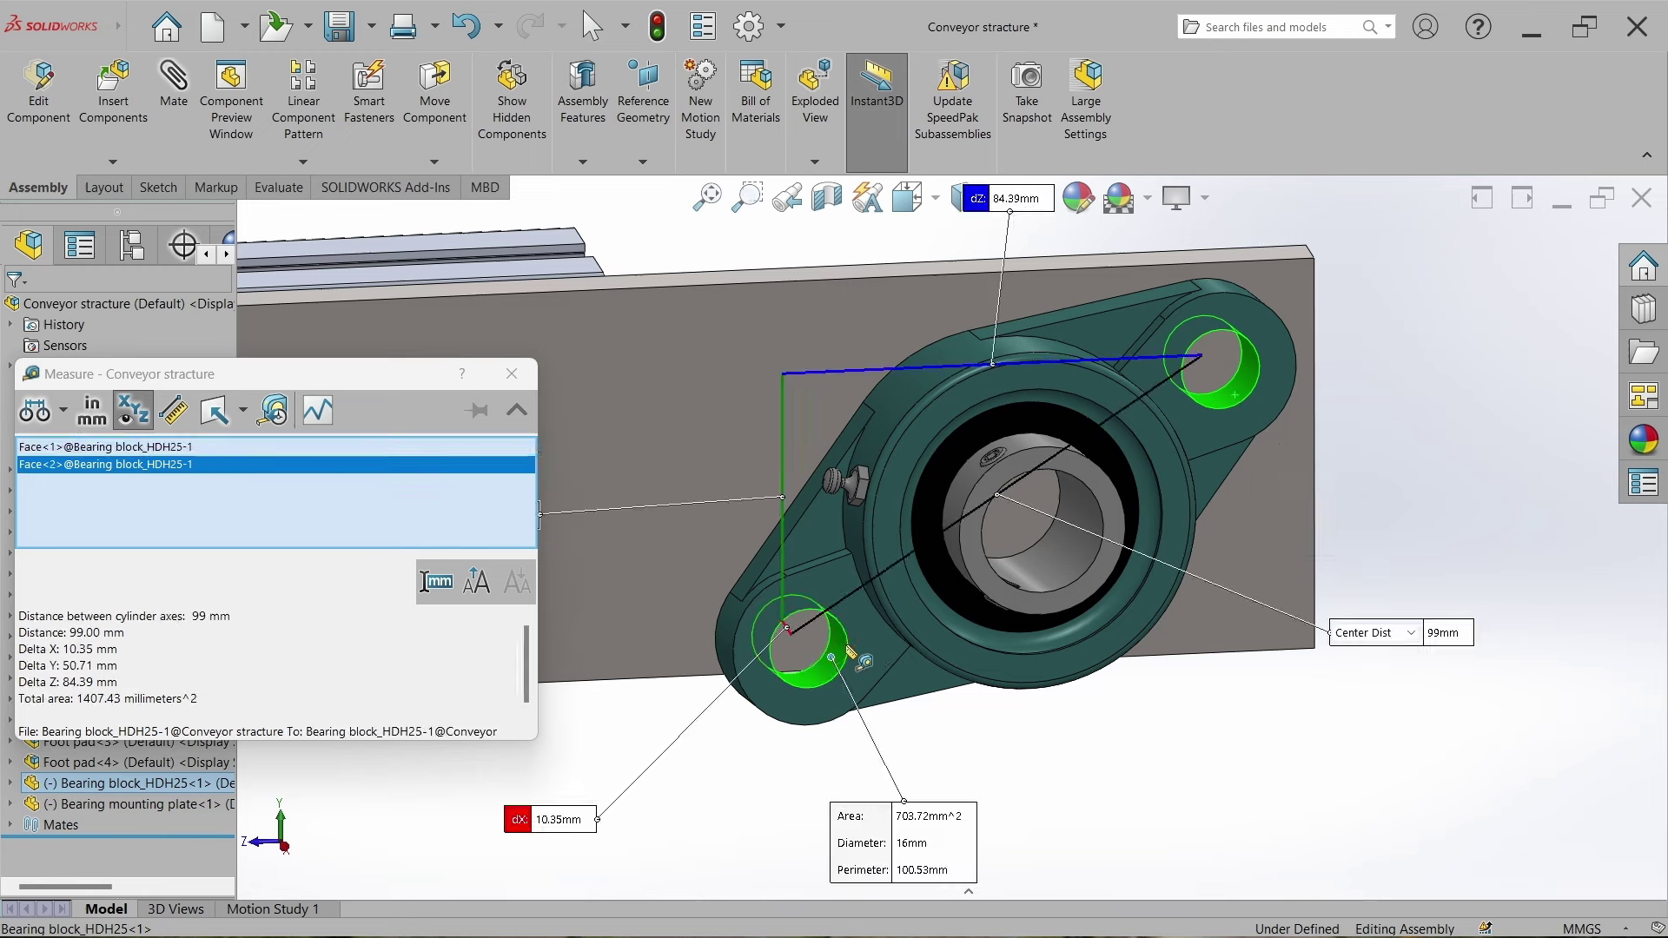
middle_drag(839, 671, 1192, 369)
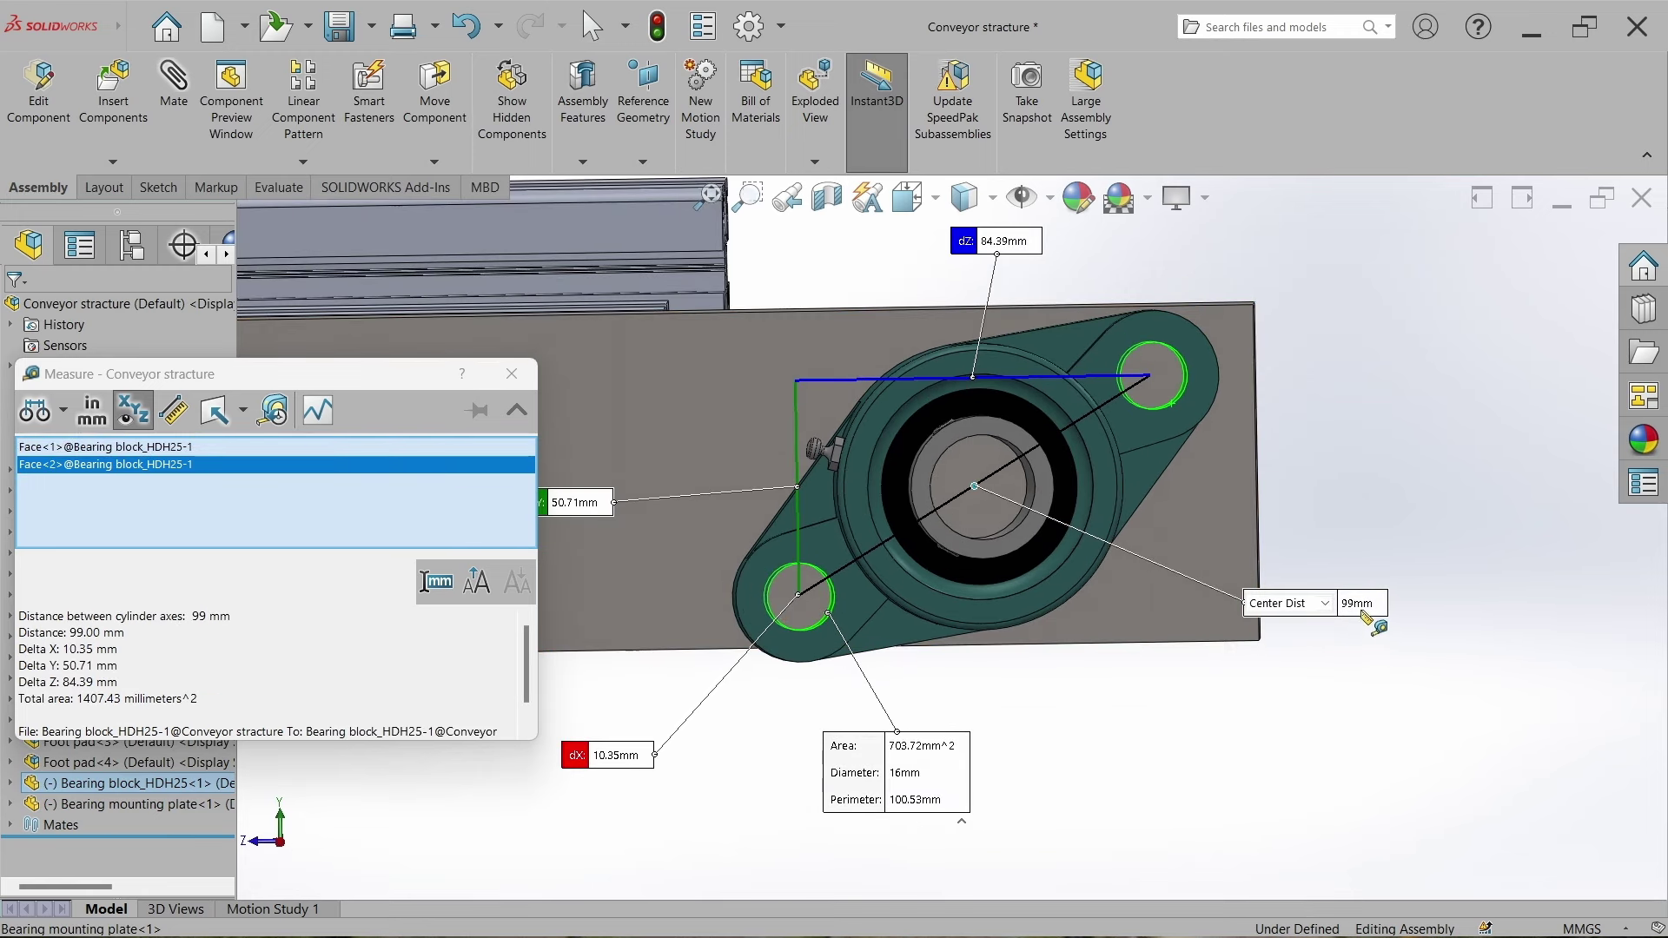
click(1392, 428)
Measure the diameter of the bearing block's upper bolt hole and close the measurement.
middle_drag(1176, 411, 1197, 461)
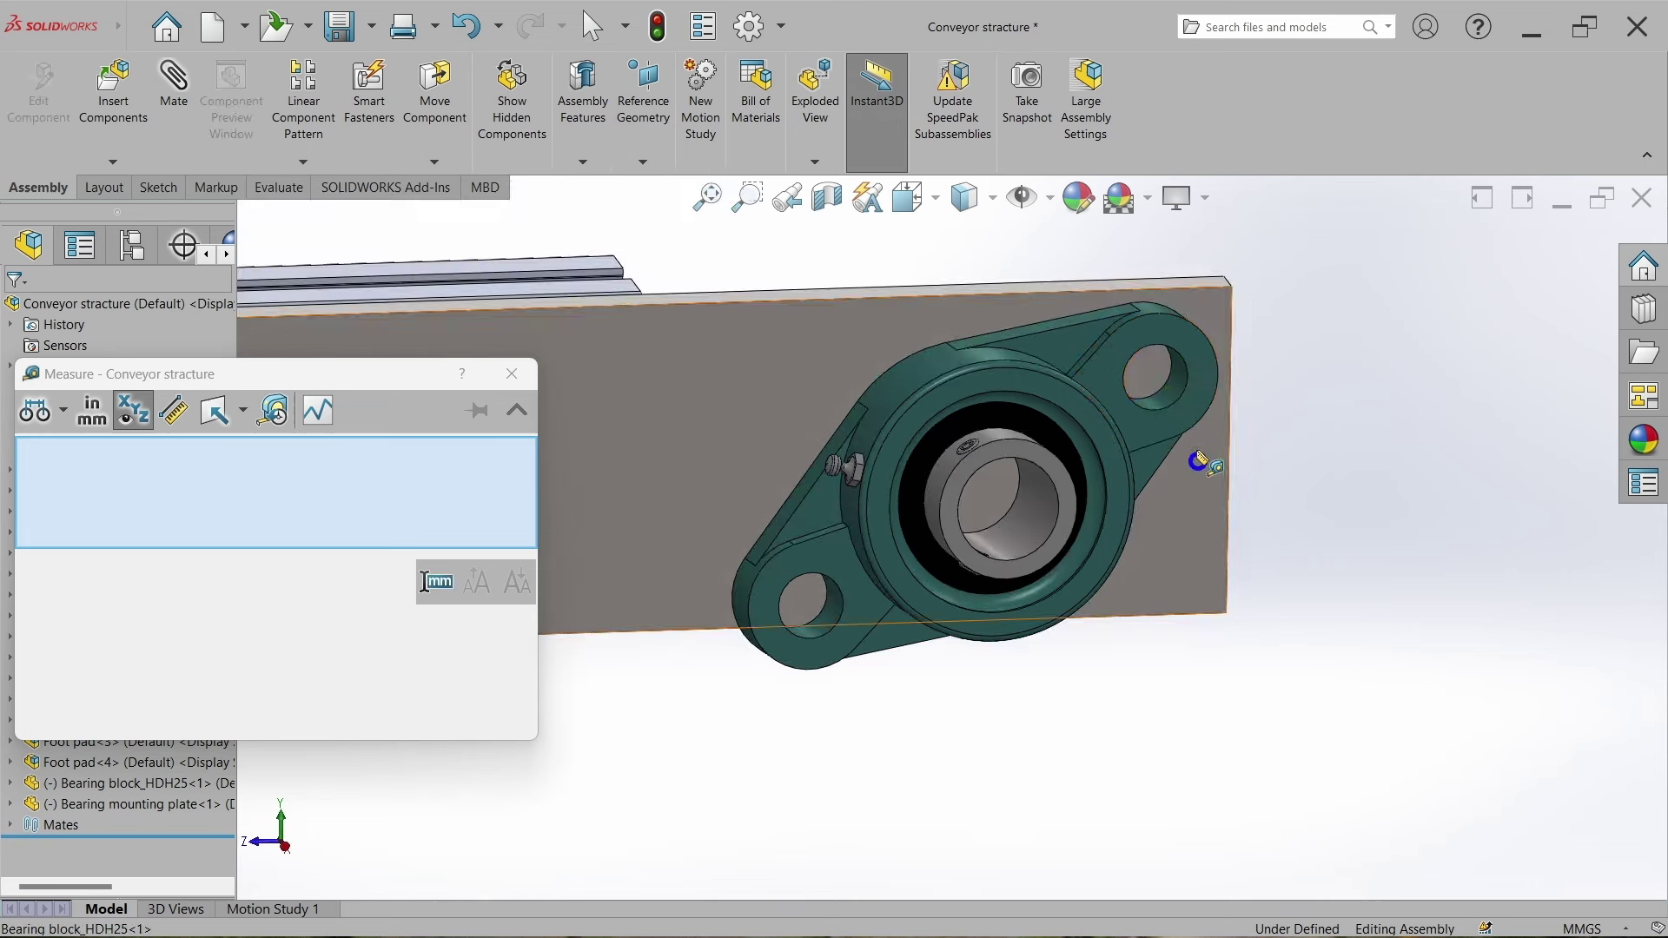
scroll(1195, 443, down, 3)
click(1123, 406)
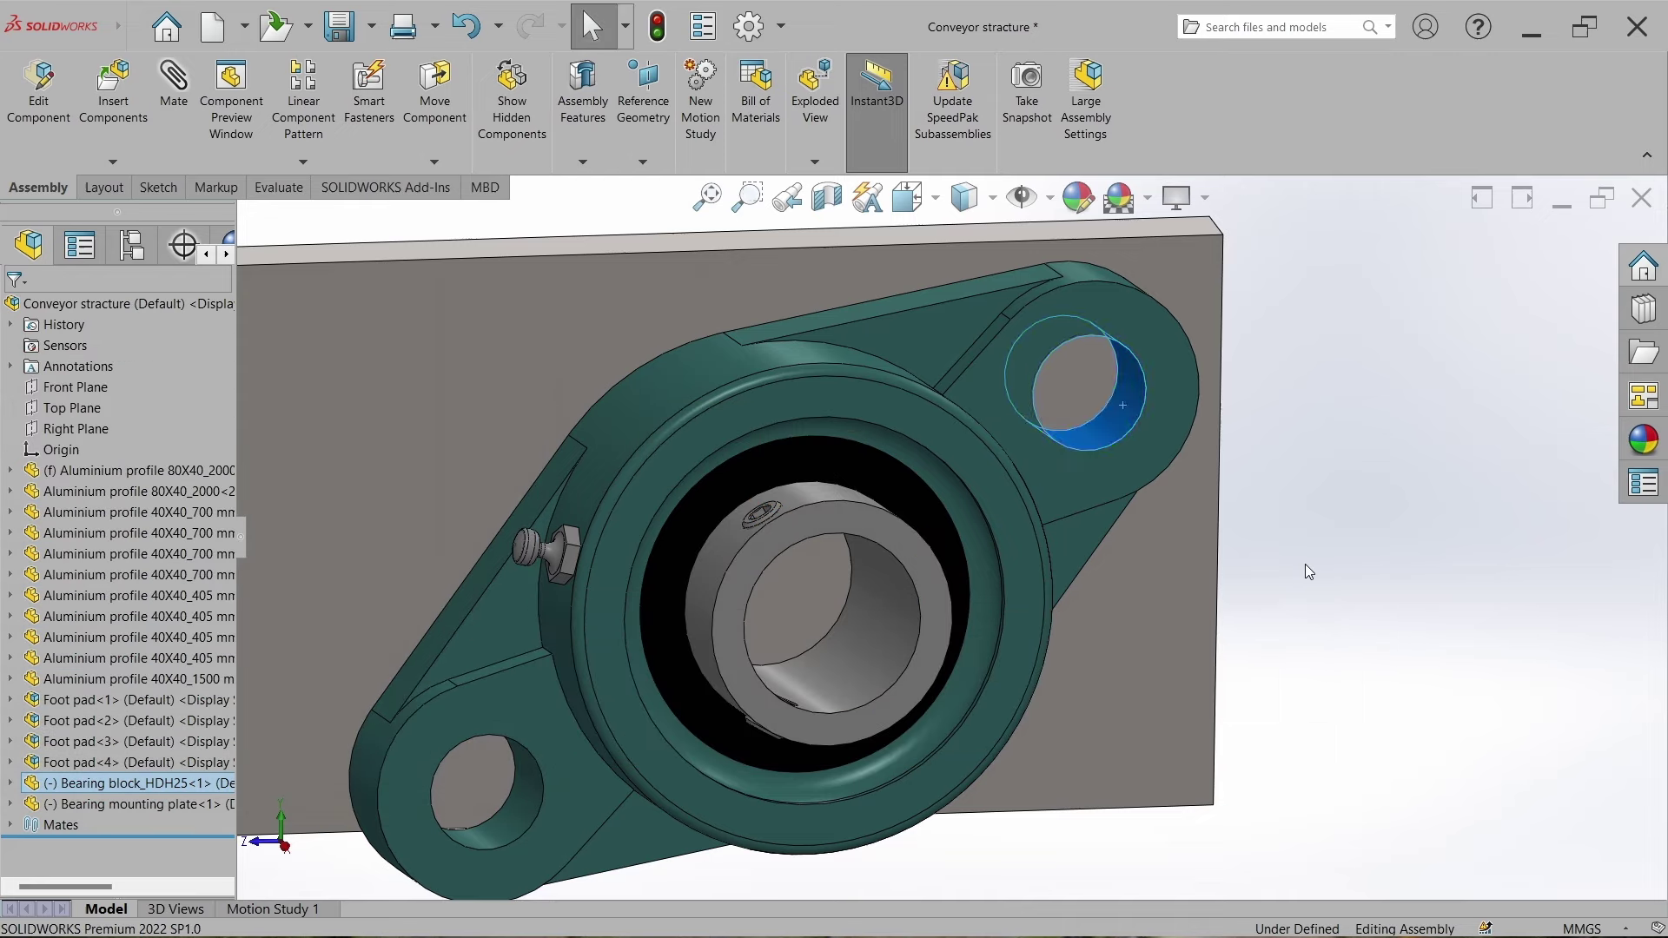
click(1304, 565)
middle_drag(1058, 488, 1048, 481)
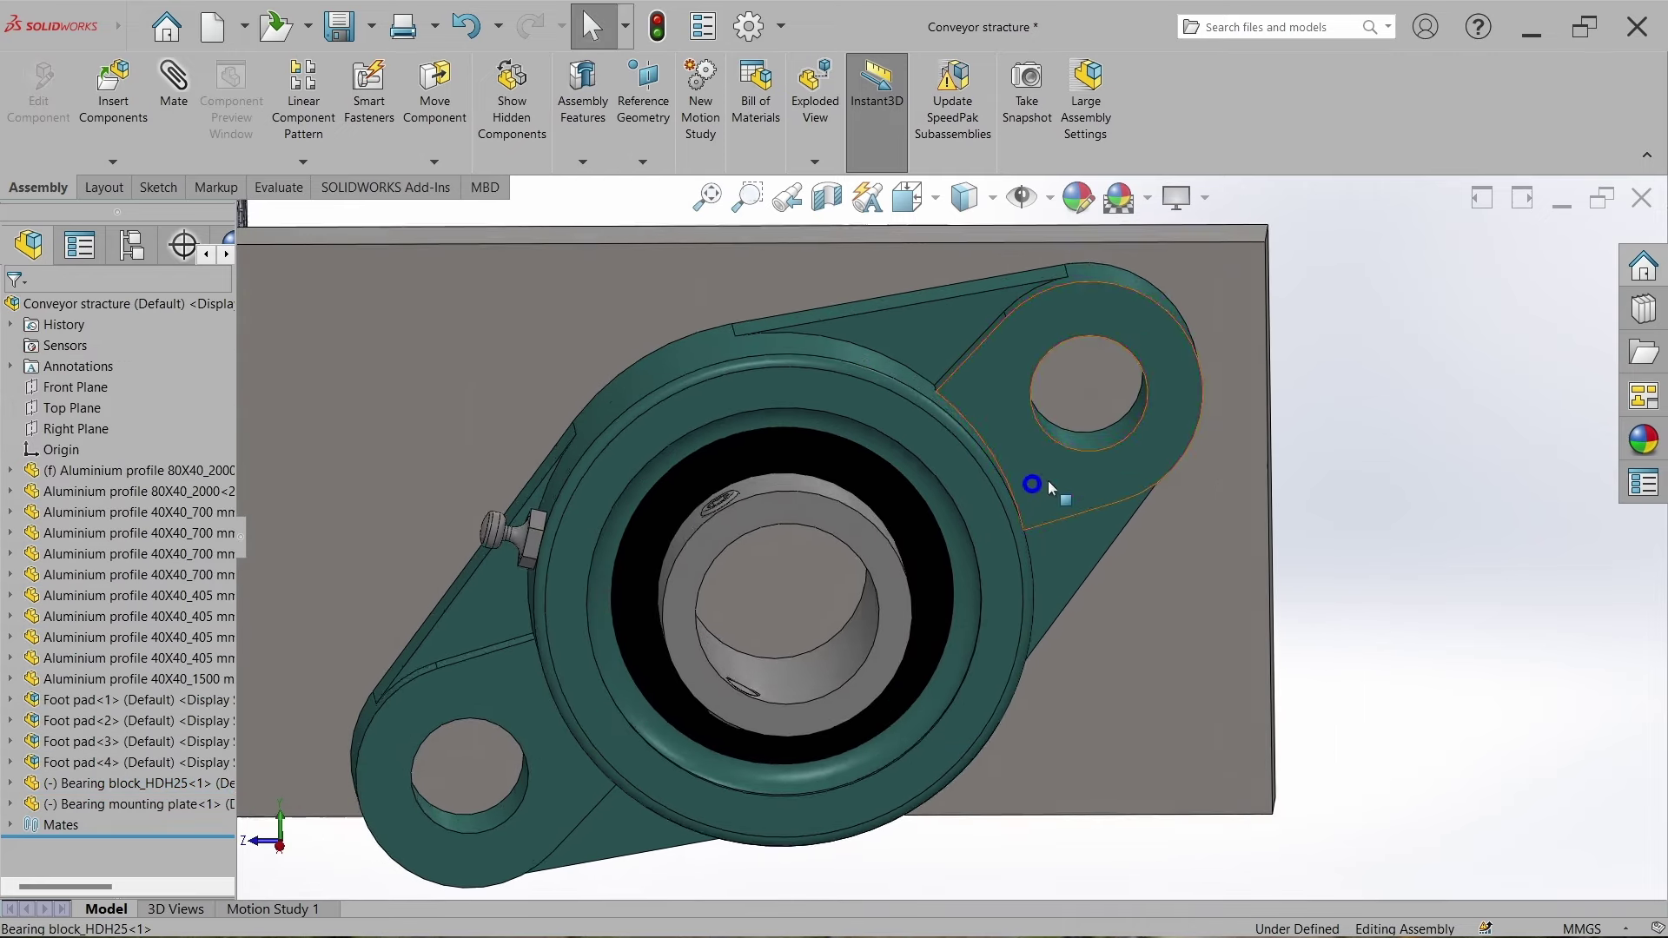
scroll(1008, 530, down, 4)
scroll(969, 580, up, 2)
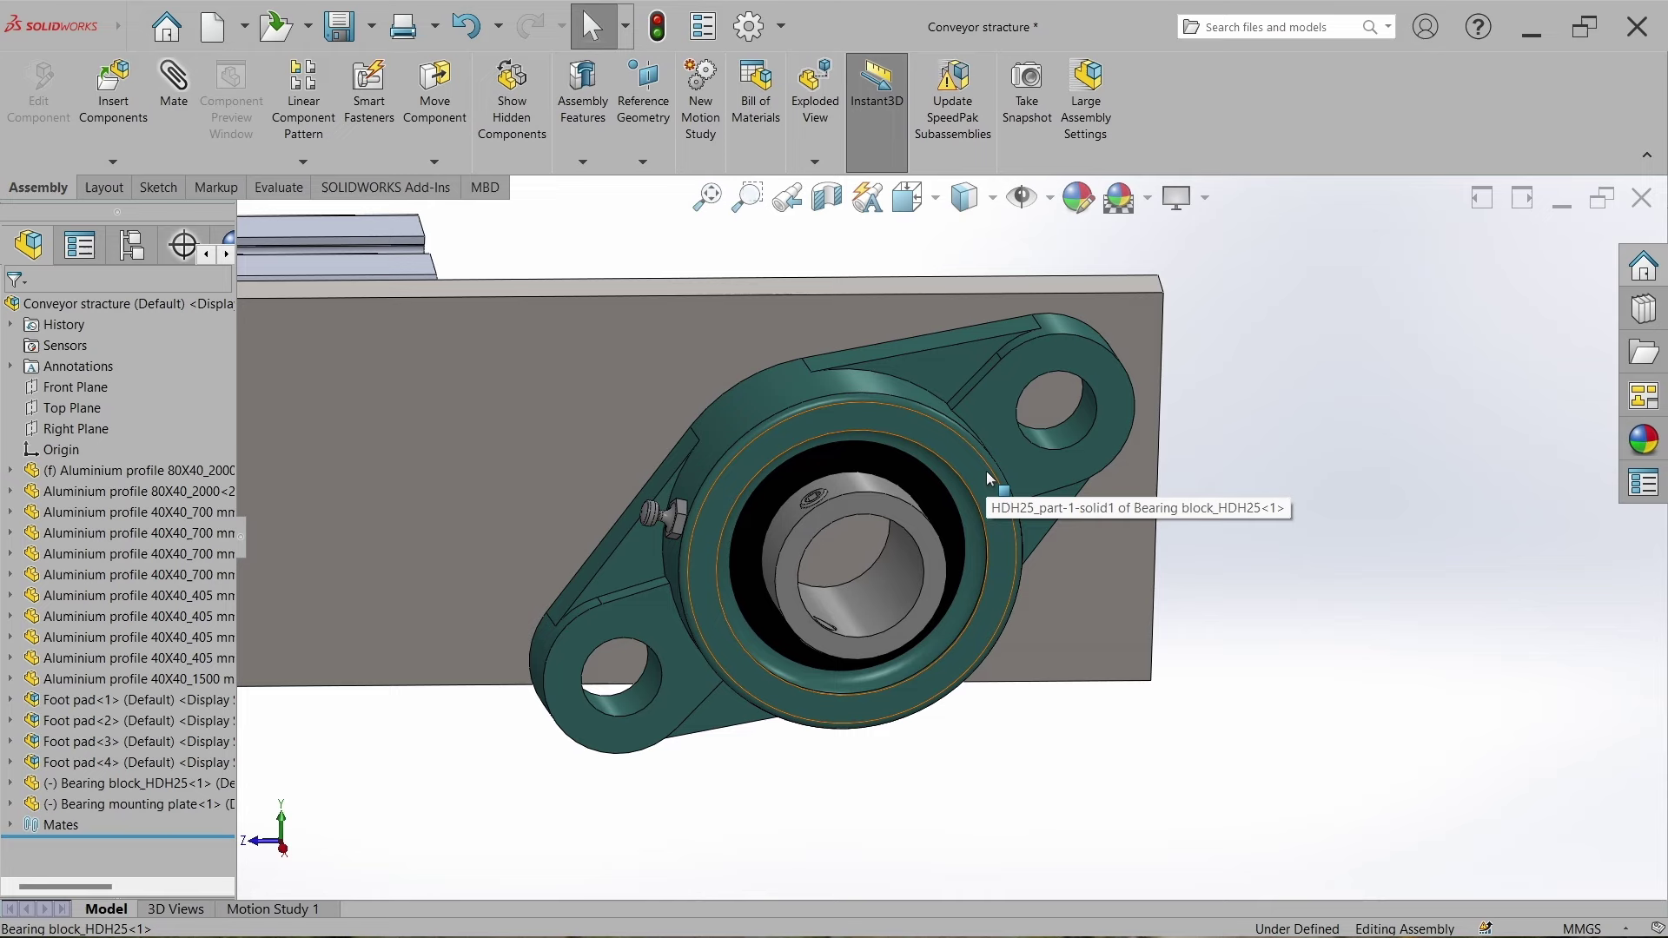
Add a width mate centring the bearing block's two parallel flat side faces between the mounting plate's upper and lower edge faces.
click(918, 344)
middle_drag(917, 344, 852, 658)
ctrl+click(852, 648)
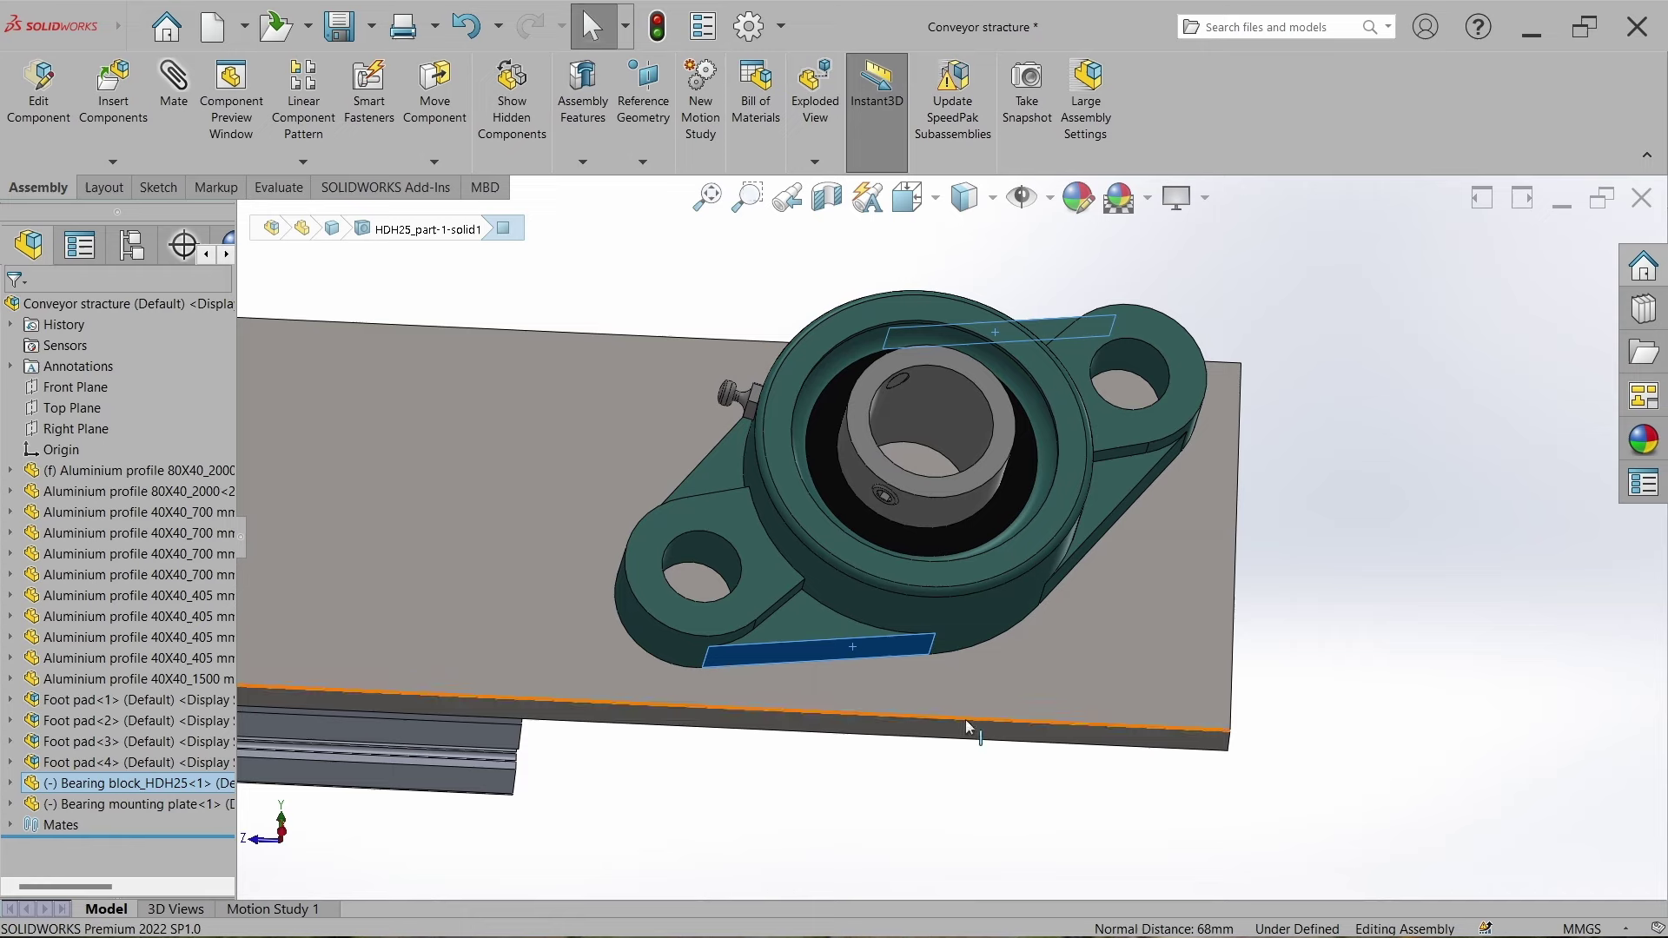
ctrl+click(966, 728)
middle_drag(929, 473, 920, 597)
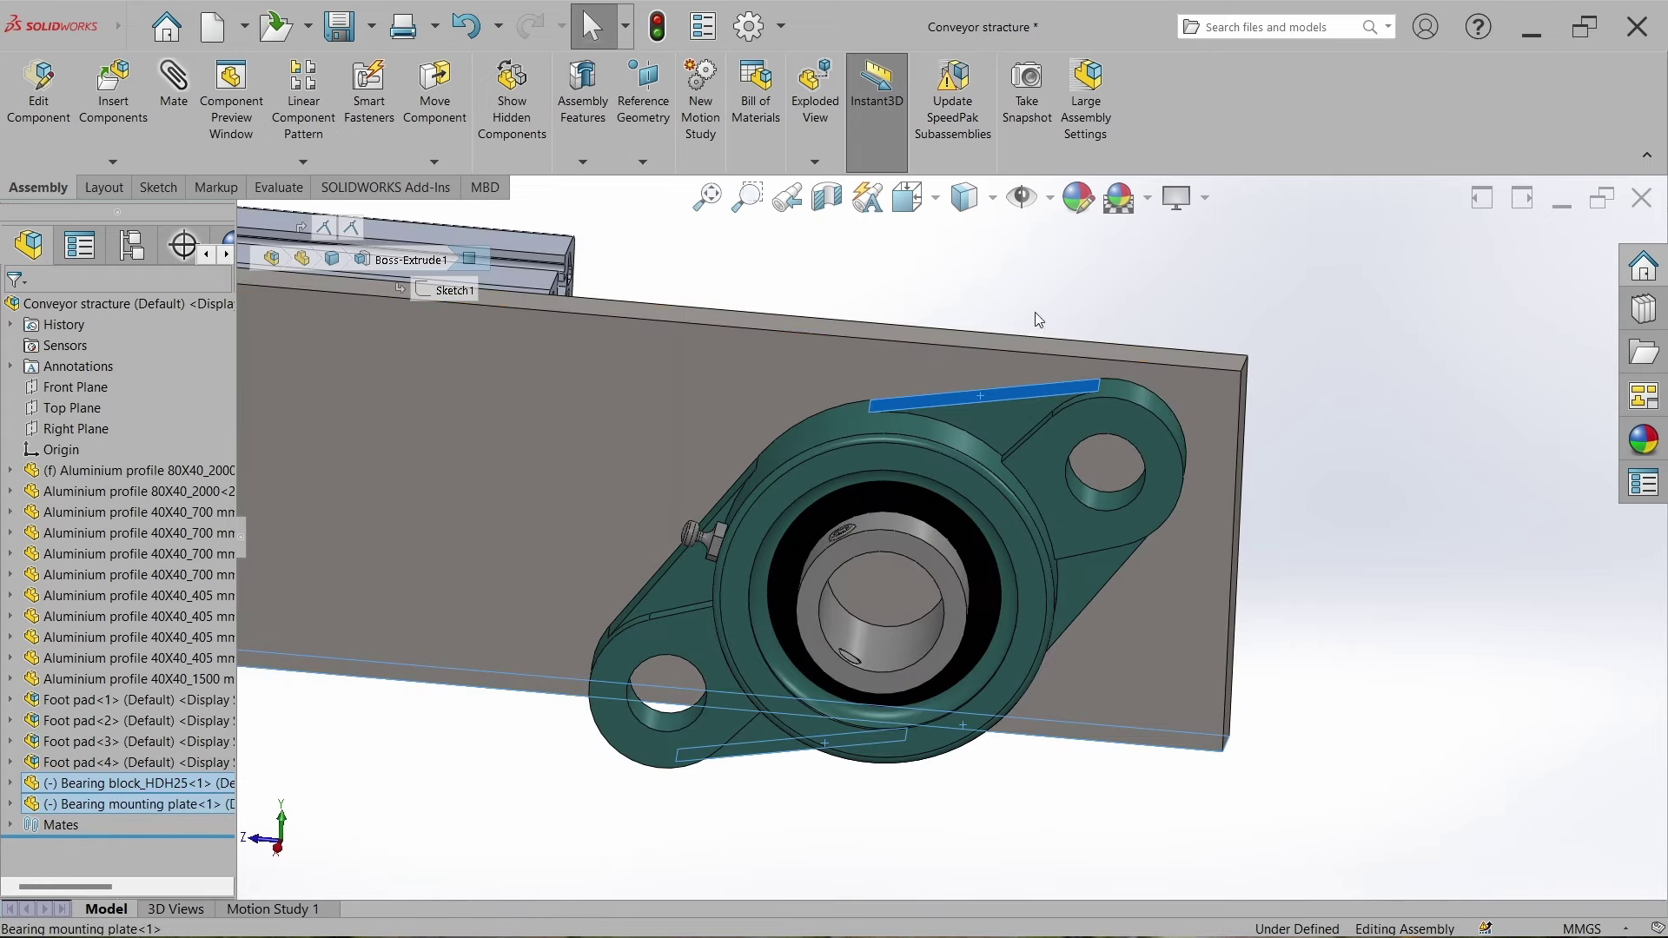
ctrl+click(1035, 346)
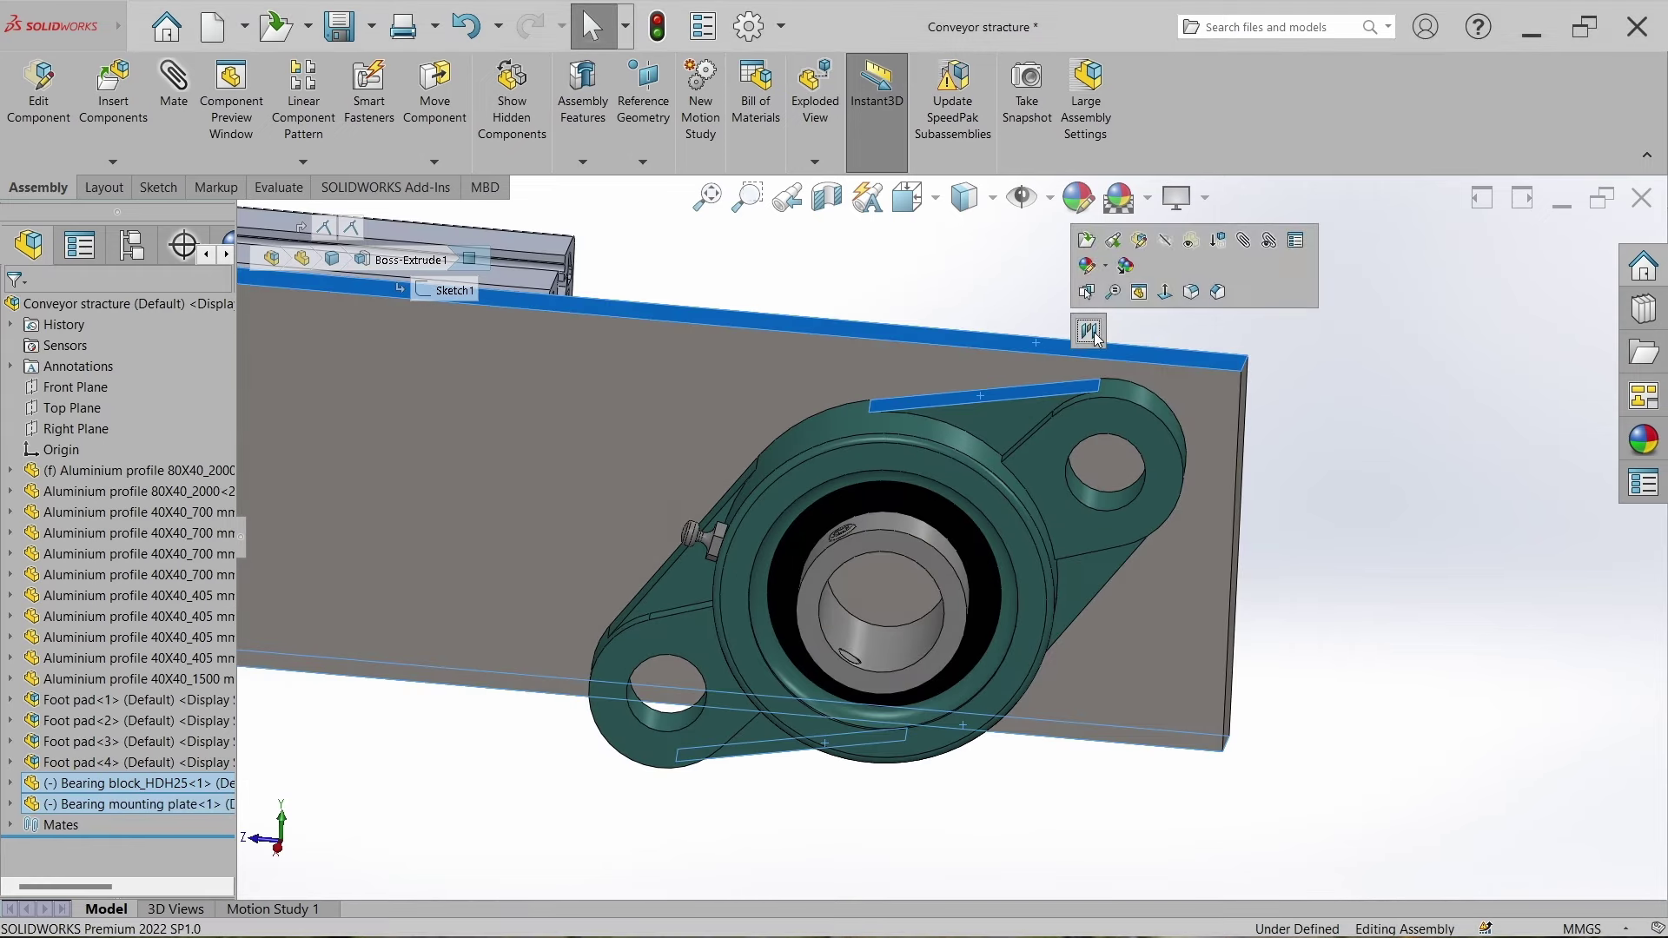
click(1090, 331)
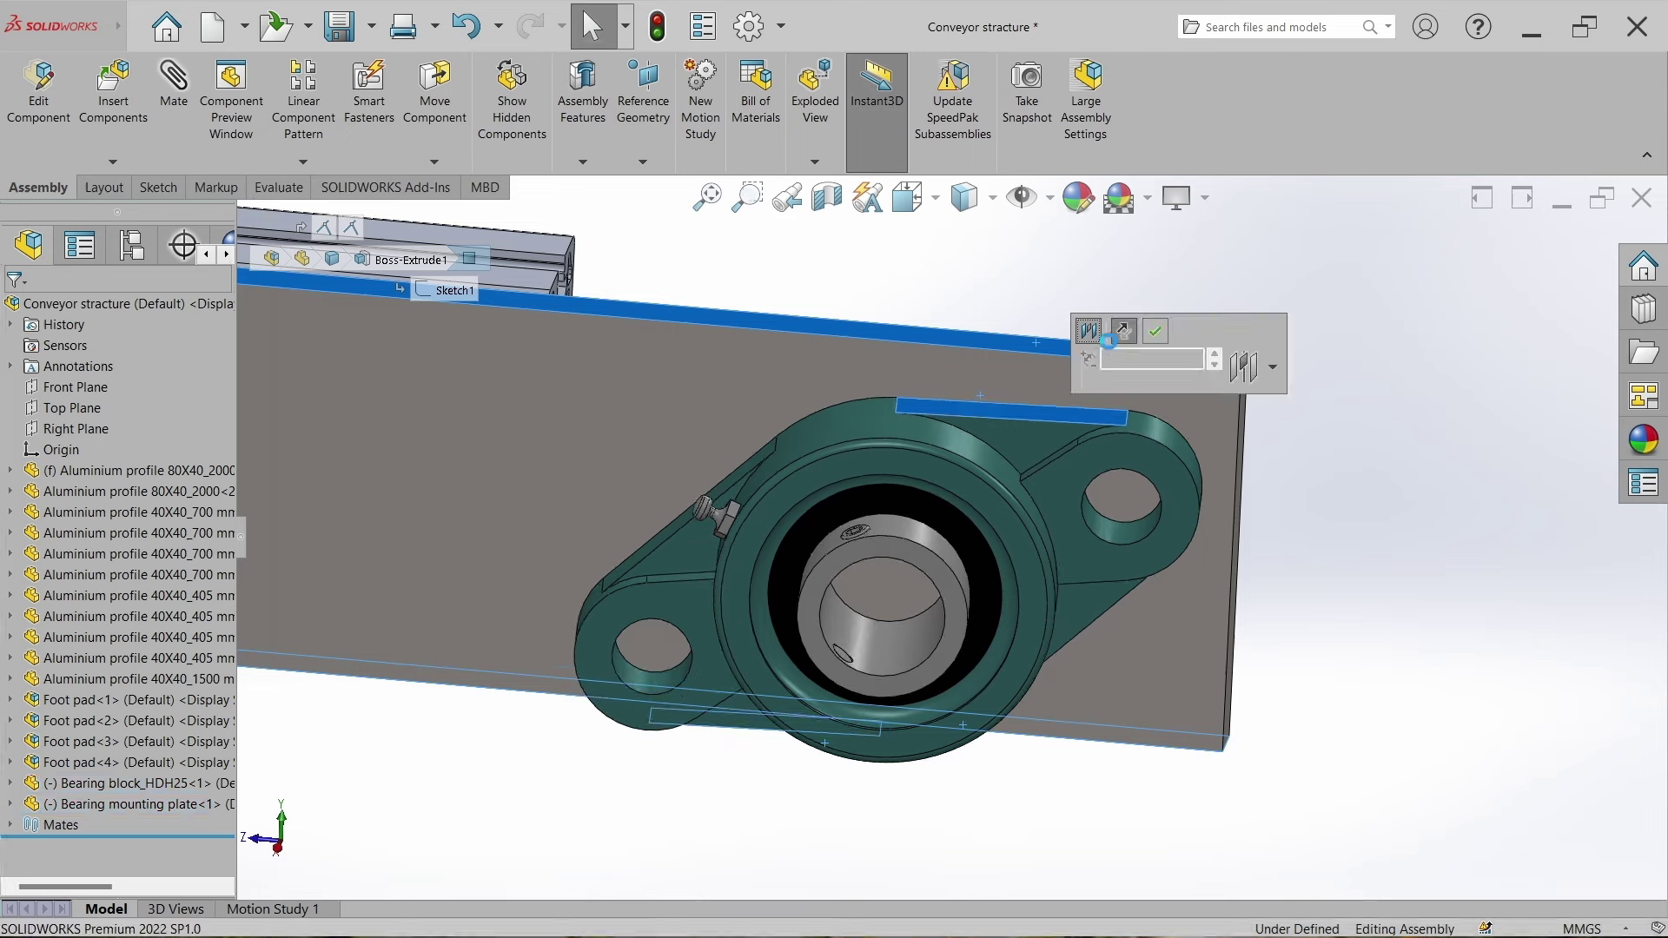
click(1154, 331)
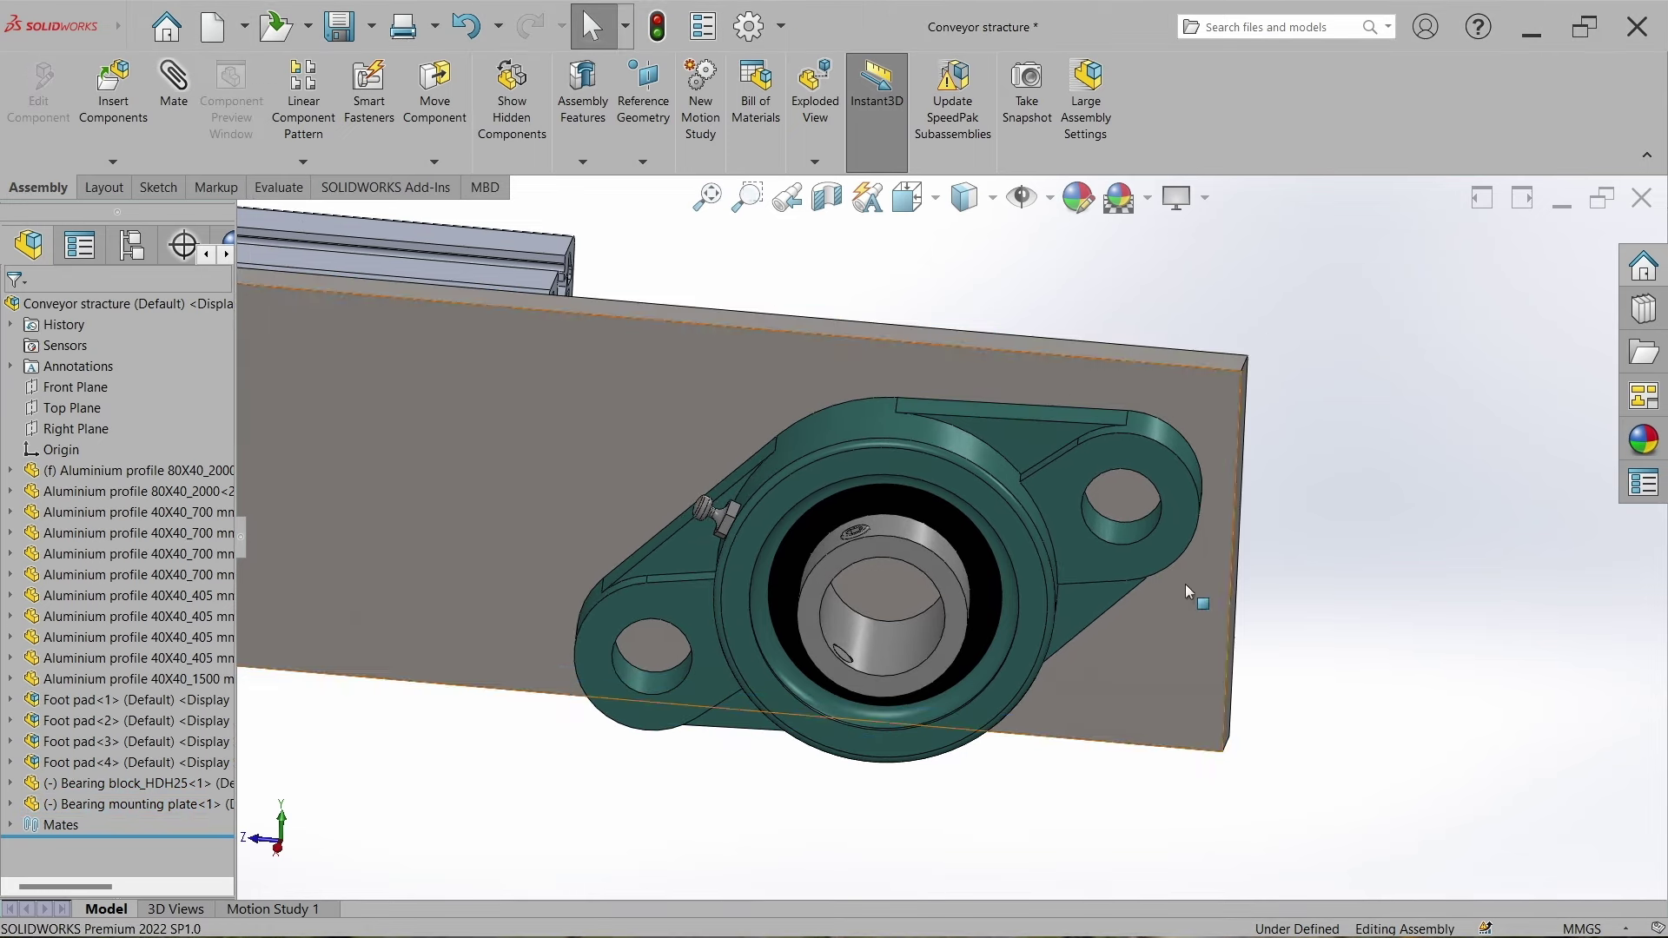
Add a 20 mm distance mate between the bearing block's upper bolt hole and the mounting plate's end face.
scroll(1185, 584, down, 2)
click(1242, 487)
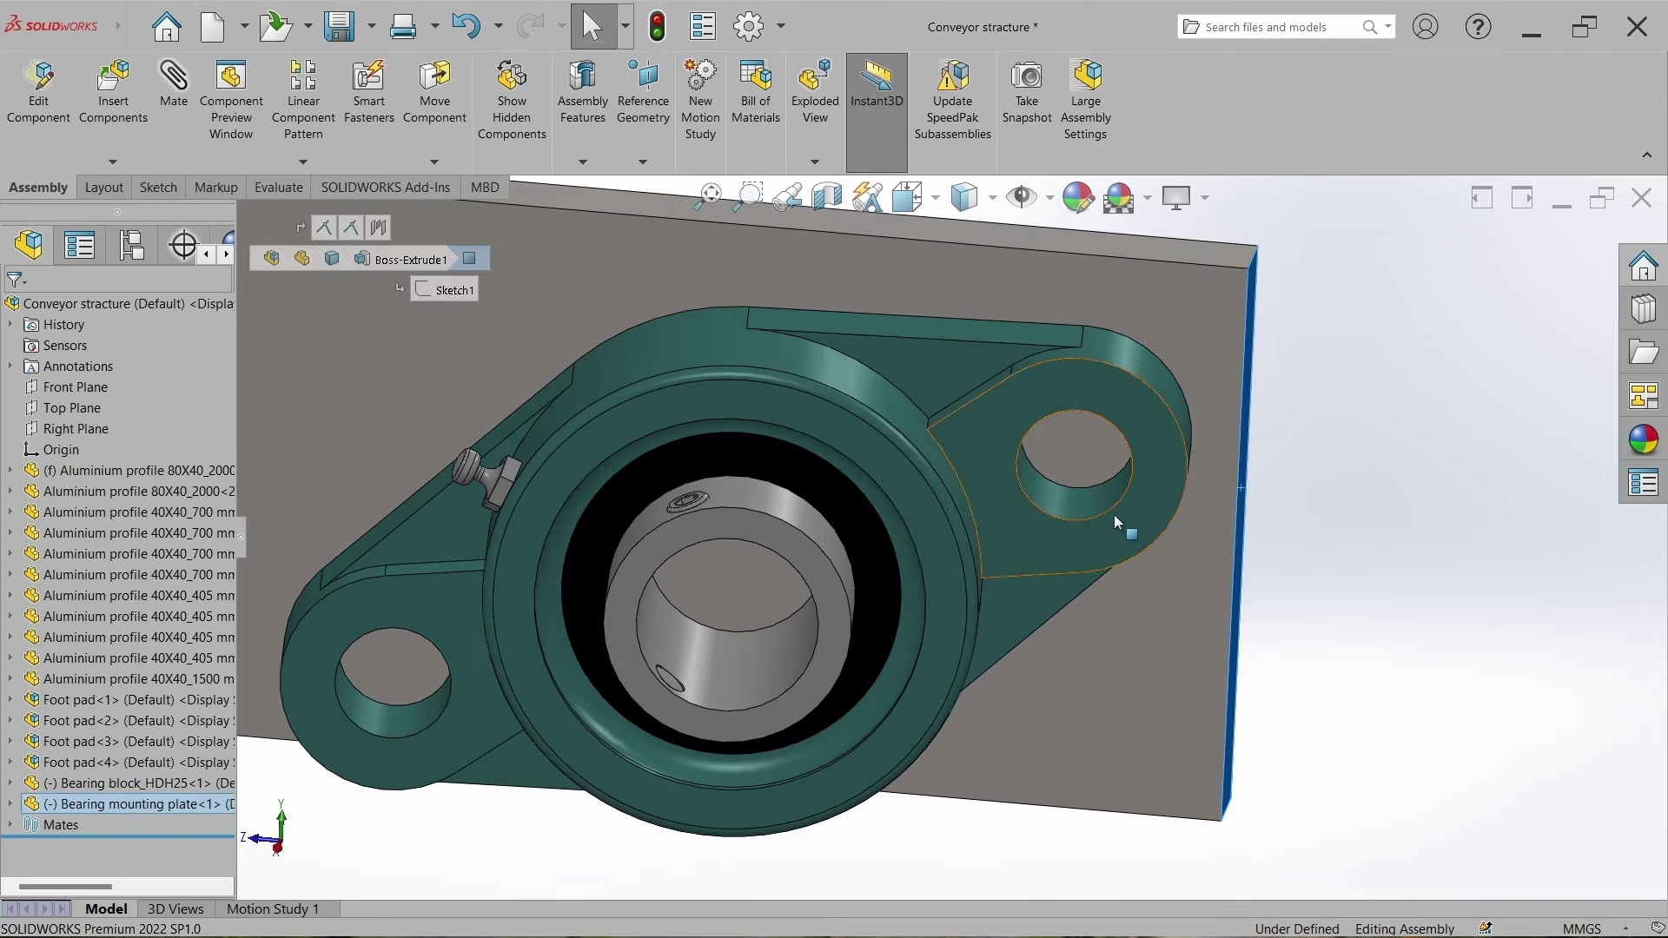
ctrl+click(1076, 499)
click(1183, 487)
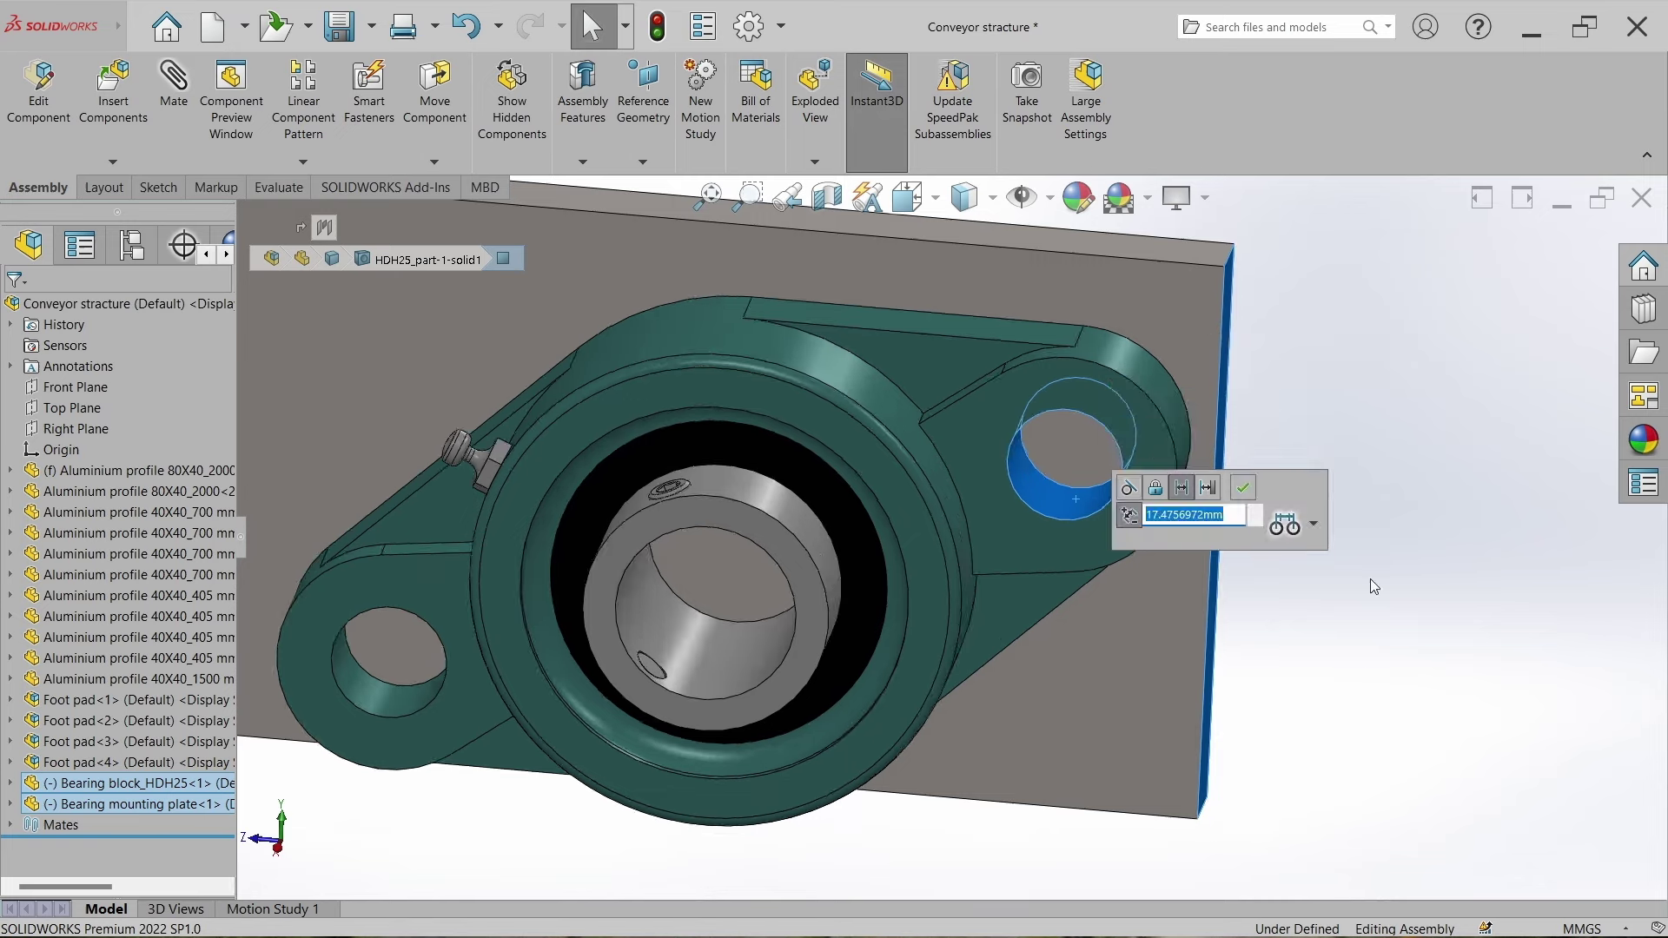
text(20)
key(Return)
key(Return)
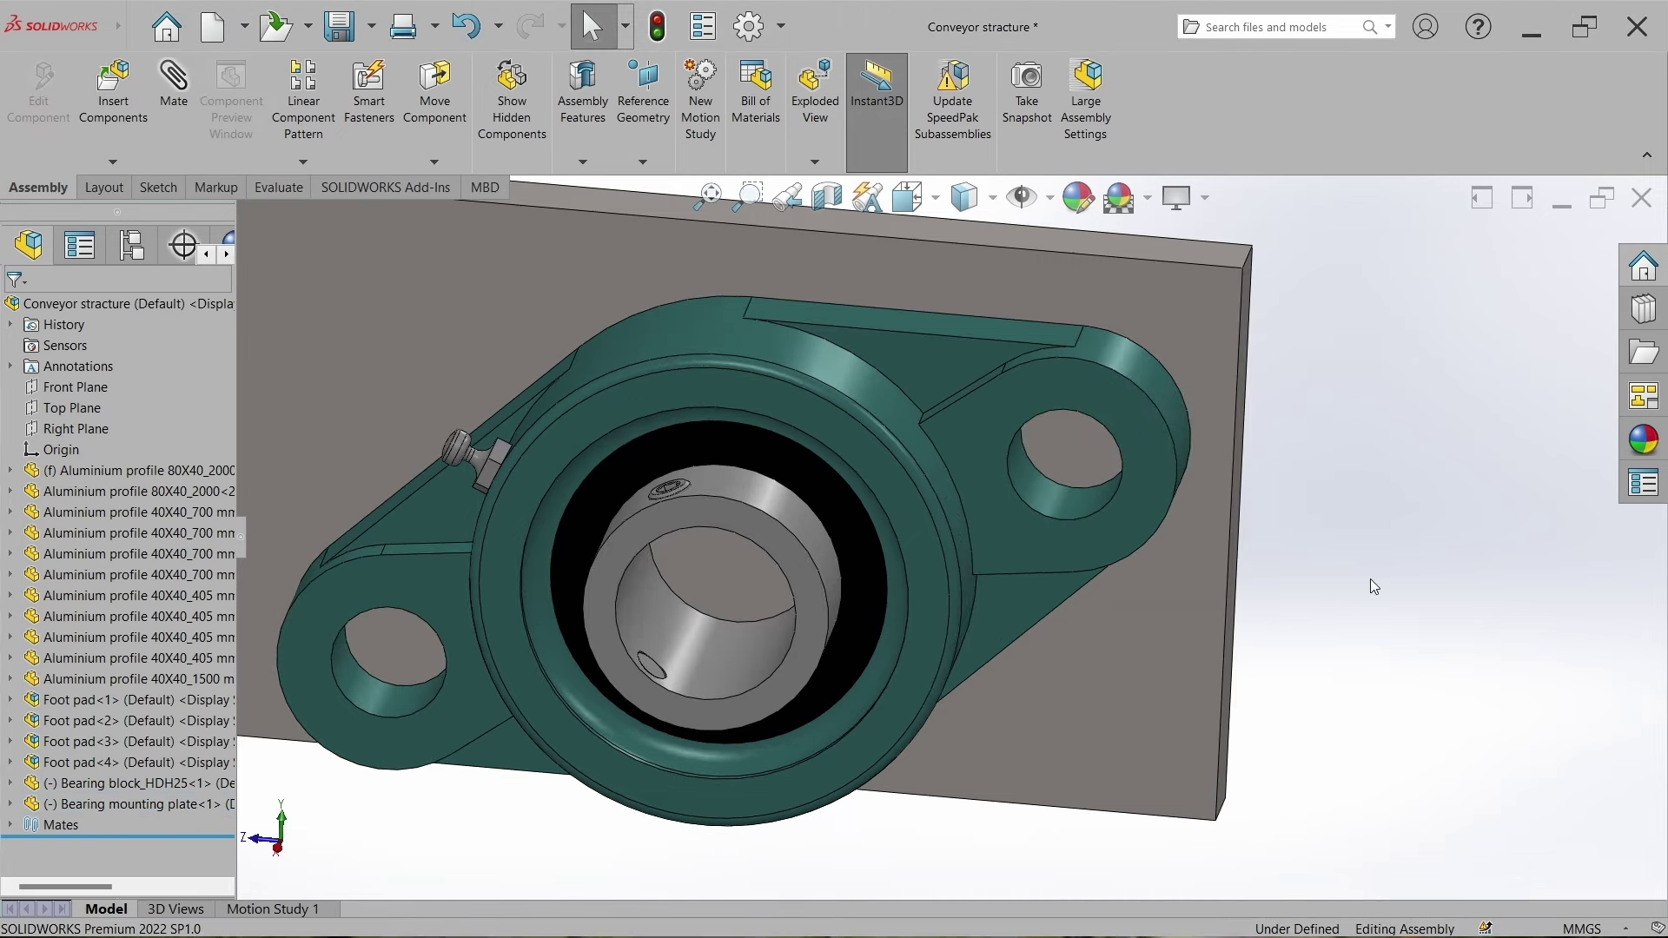
Mate the bearing block's back face coincident with the mounting plate's outer face.
scroll(1380, 588, up, 4)
middle_drag(1077, 596, 1096, 494)
click(1094, 602)
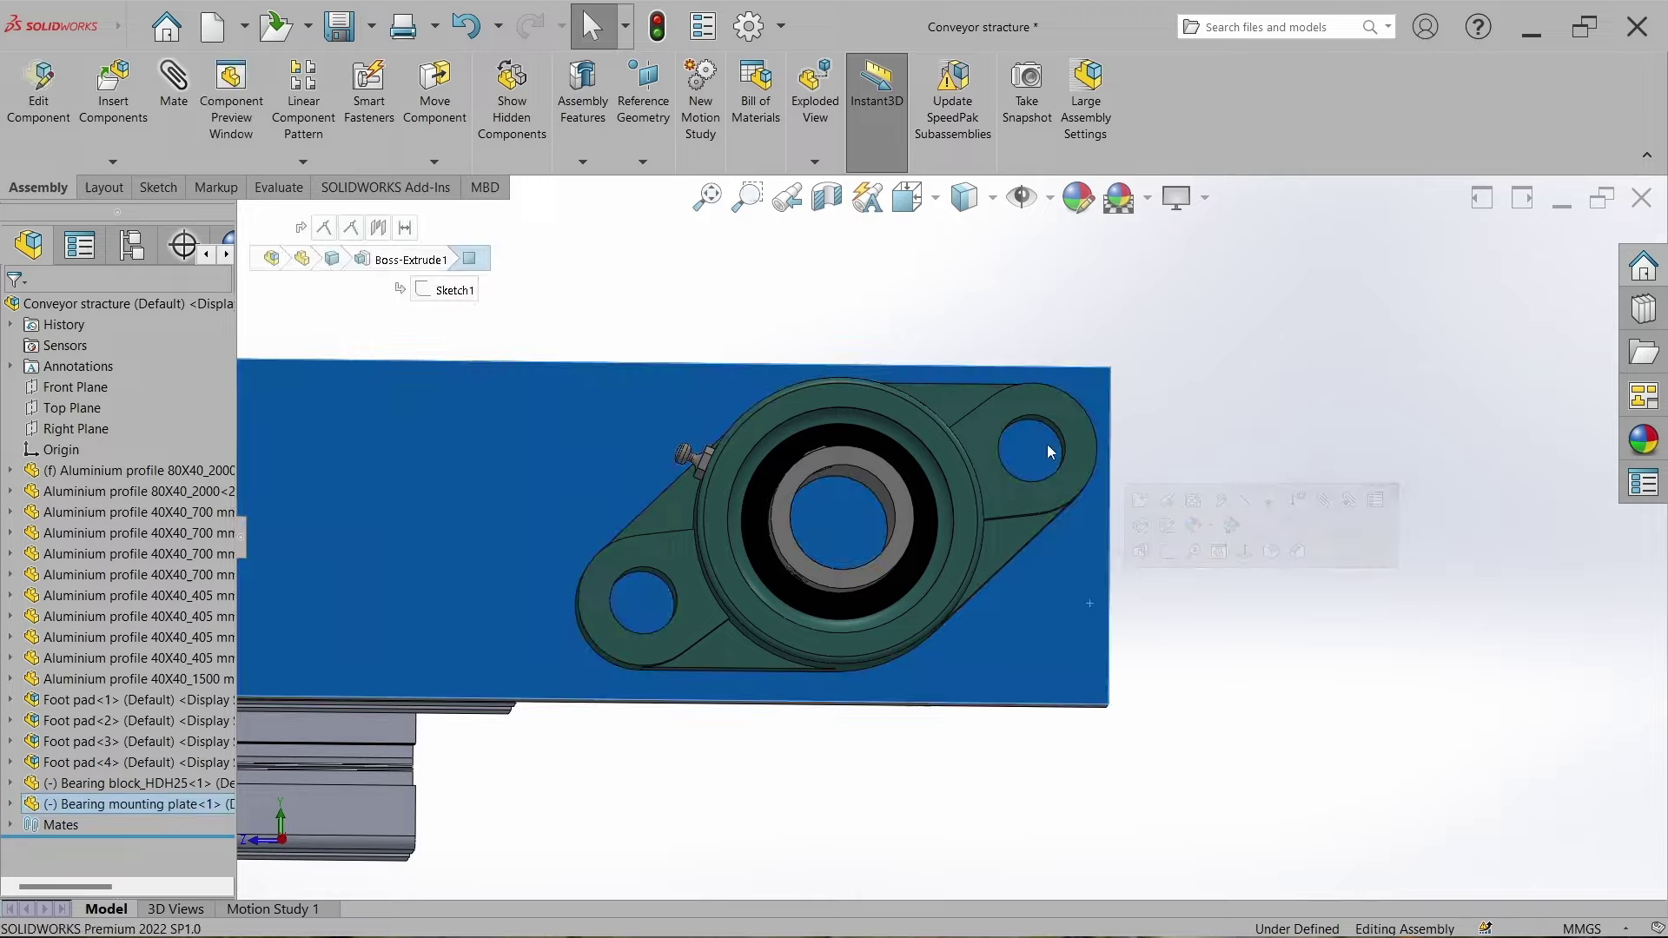
middle_drag(1094, 602, 1245, 457)
ctrl+click(1009, 426)
click(1054, 402)
key(Return)
Edit the mounting plate within the assembly and start a sketch on its outer face.
click(1025, 613)
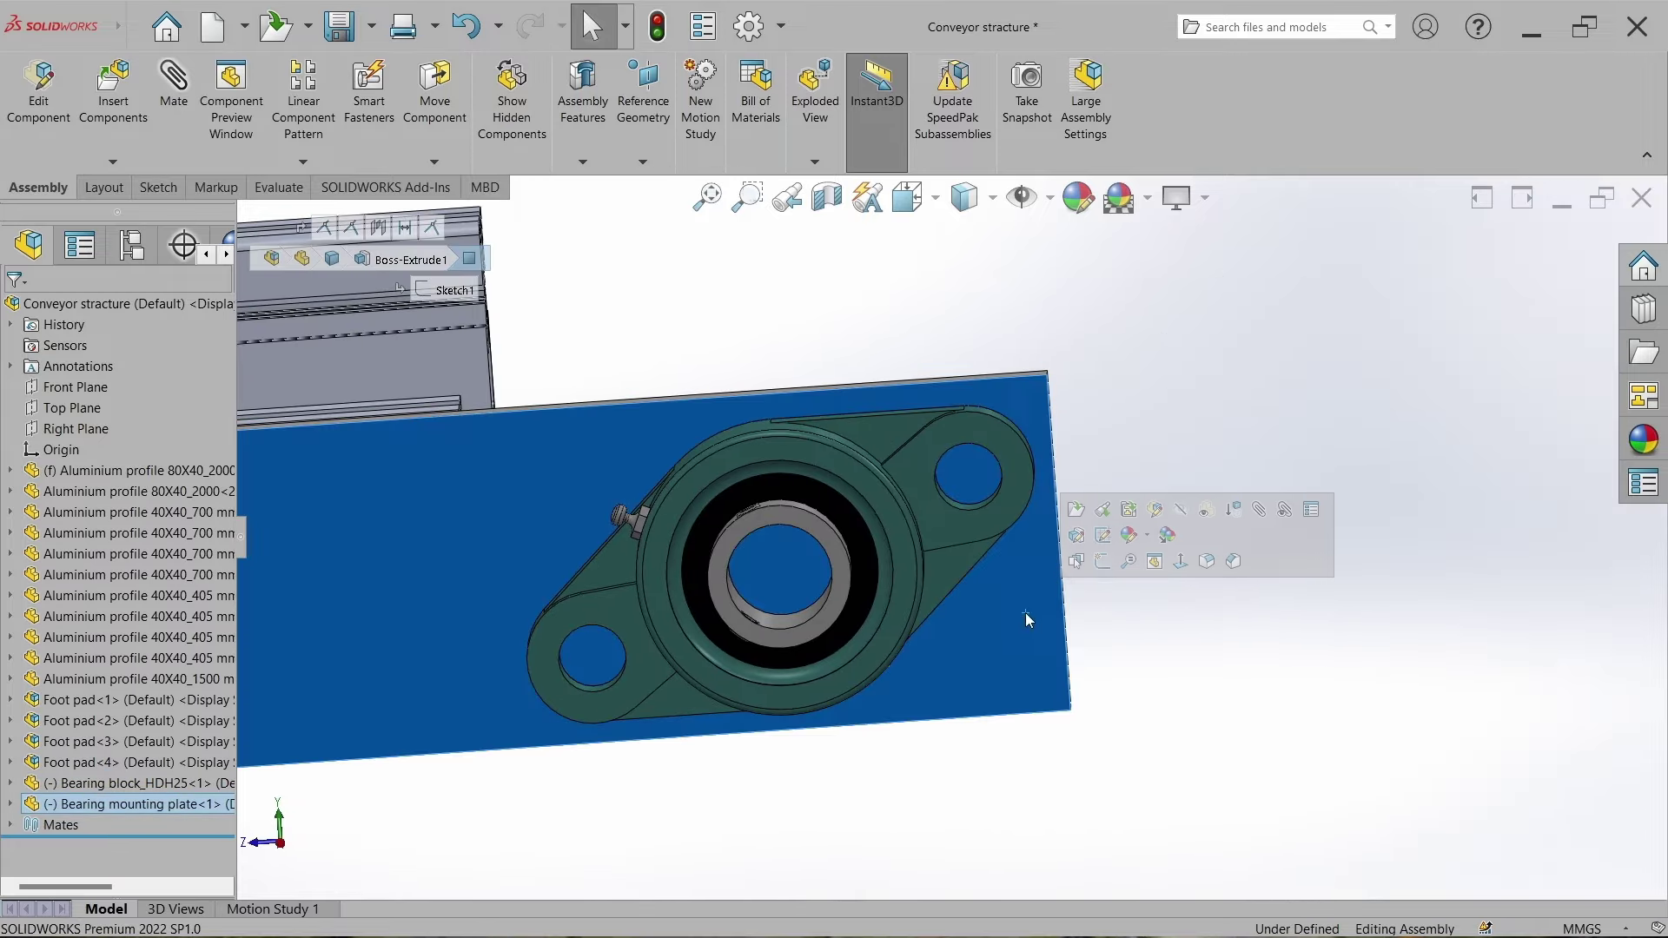
click(1156, 511)
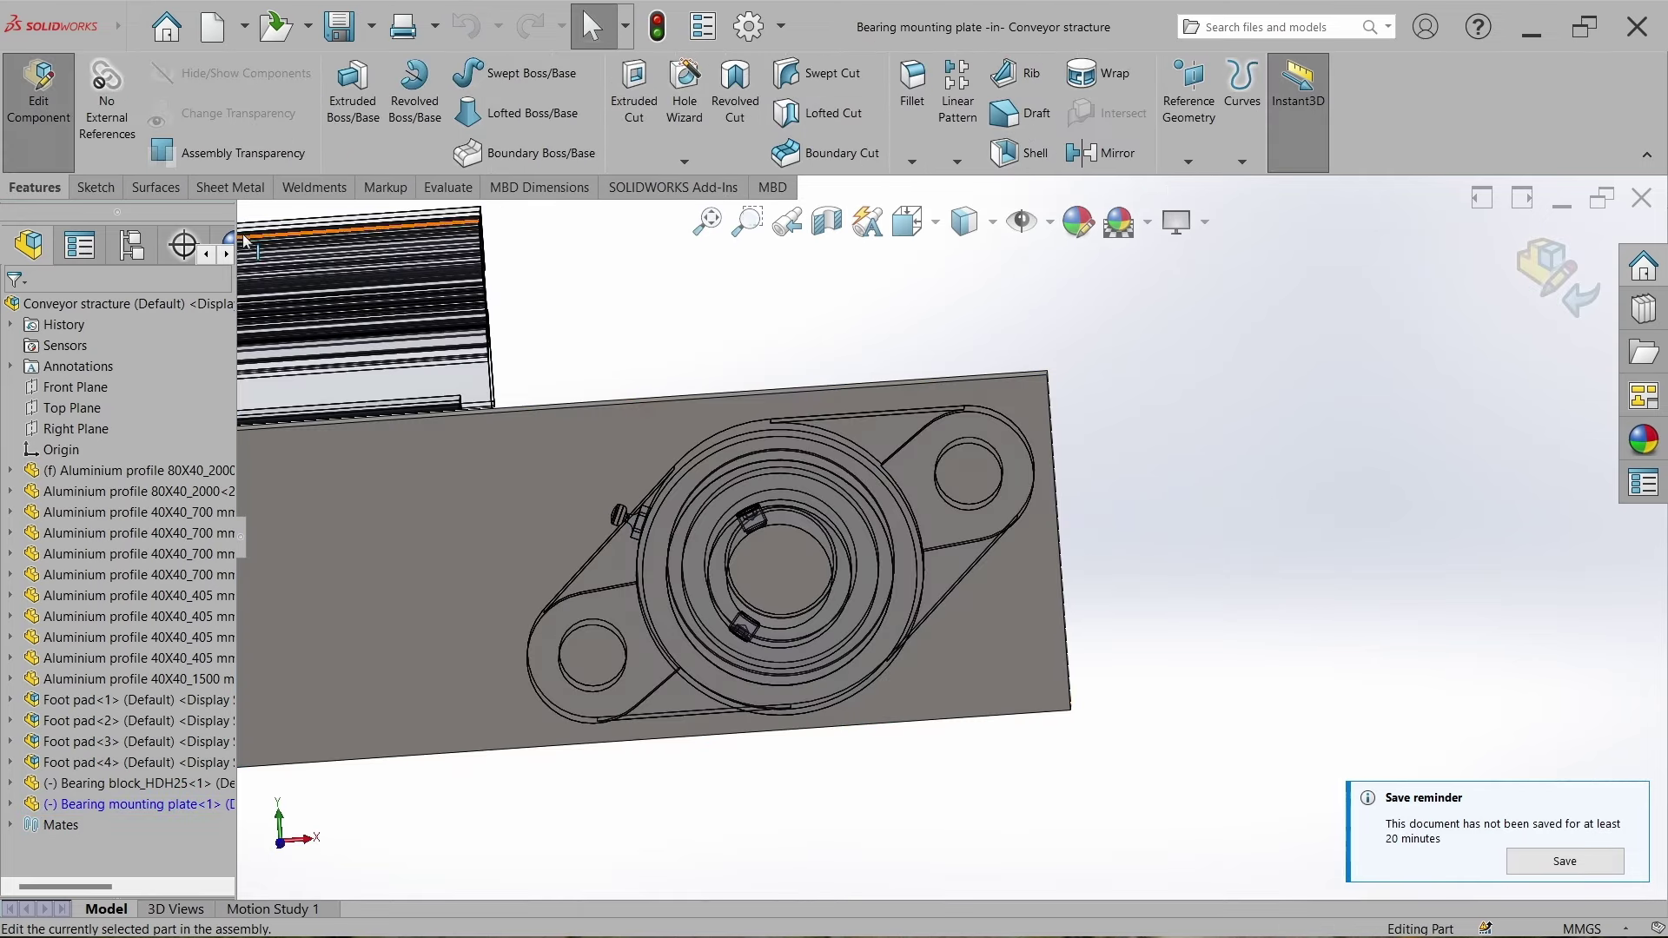
click(100, 190)
click(341, 102)
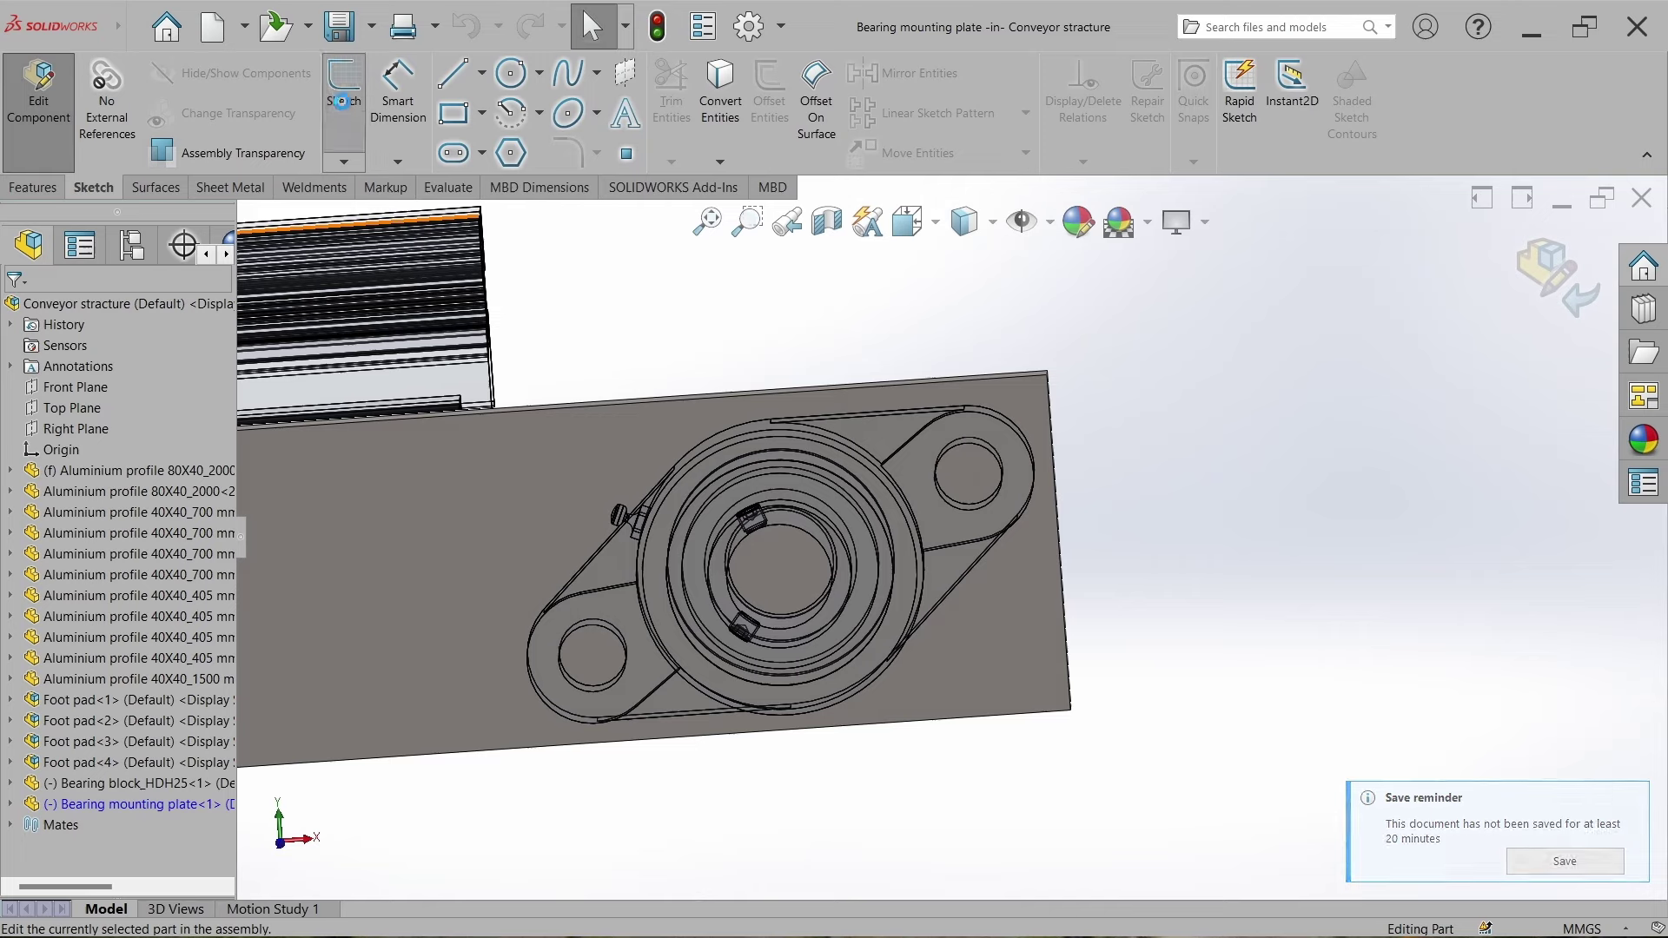
click(535, 474)
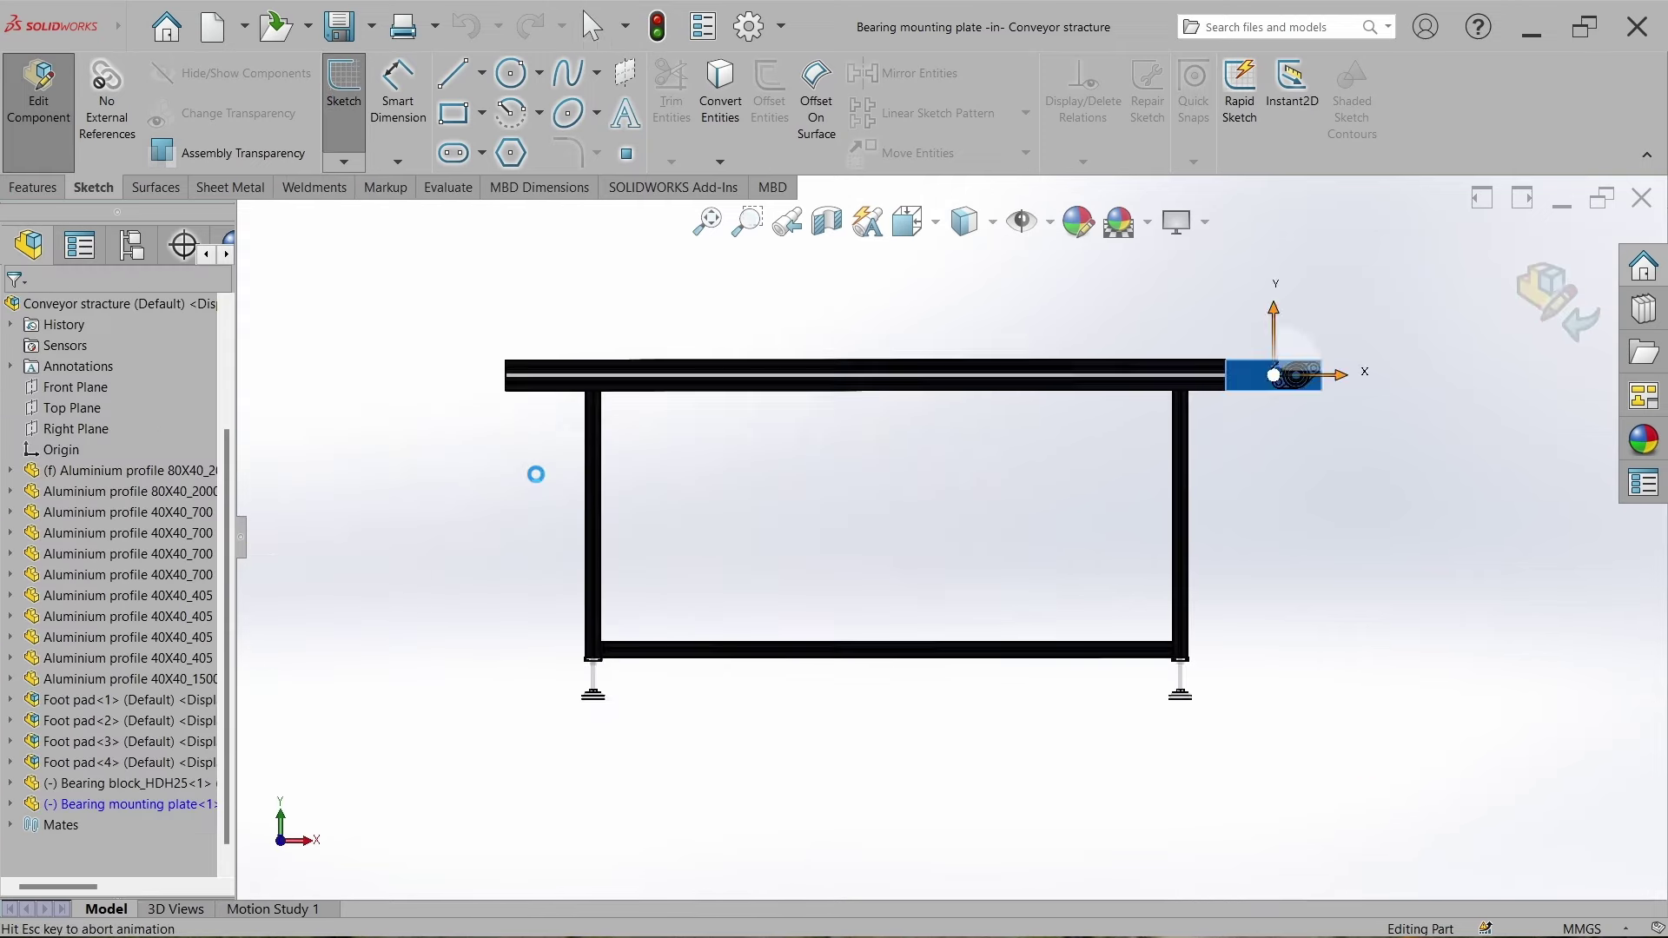
scroll(1351, 382, down, 10)
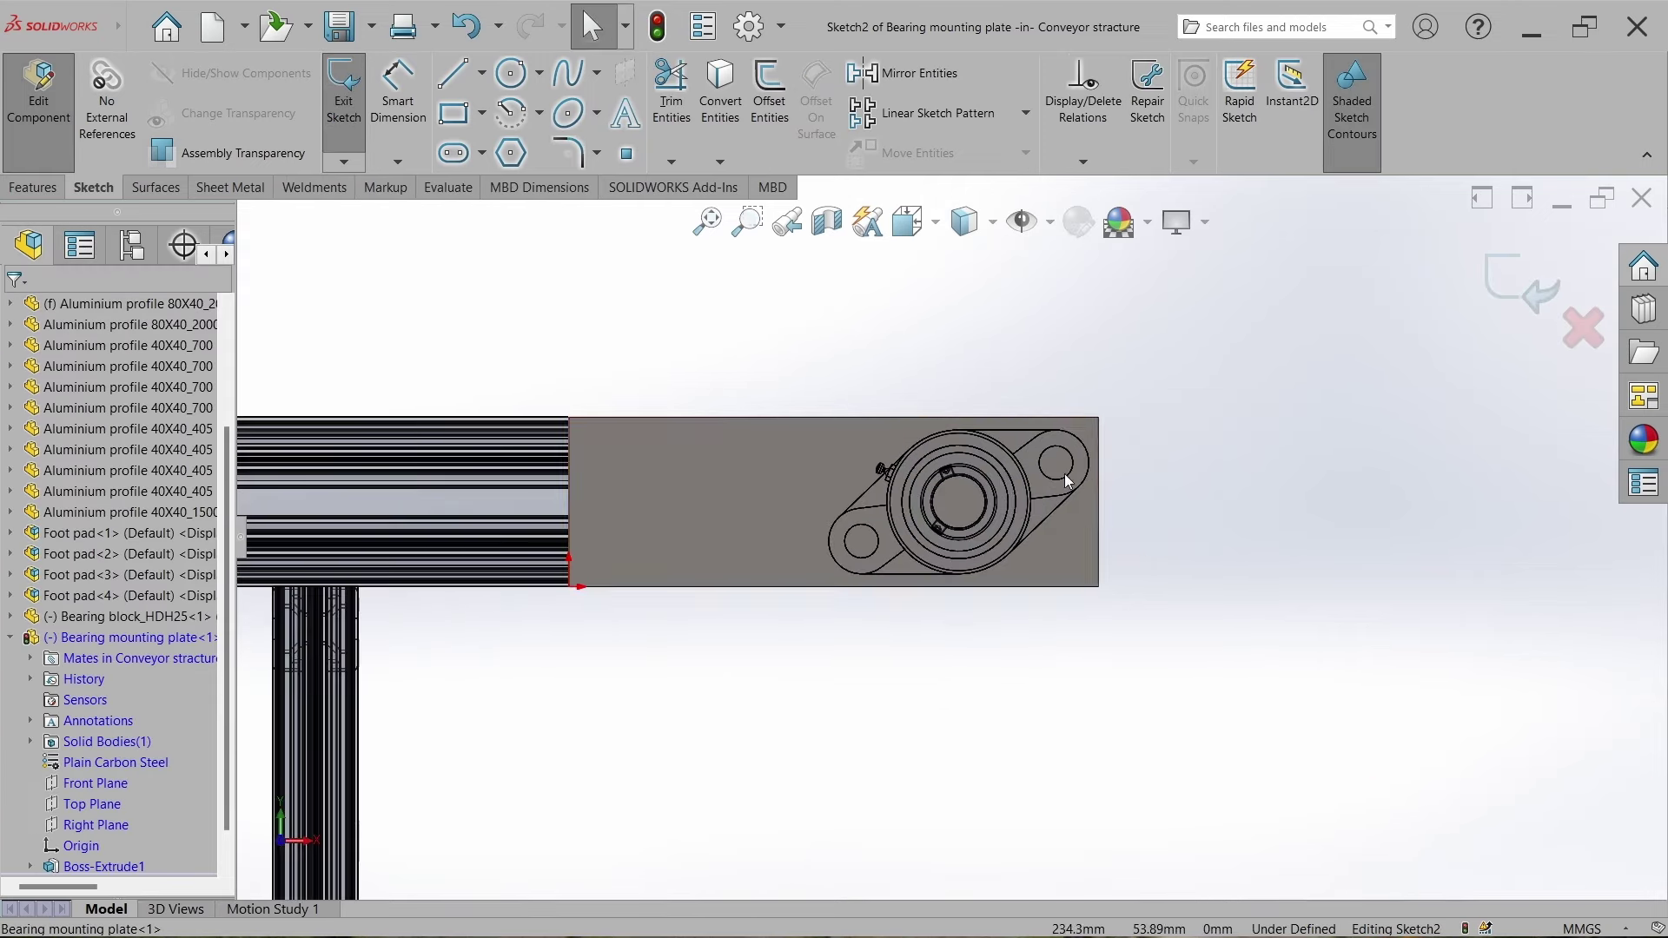
scroll(999, 502, down, 3)
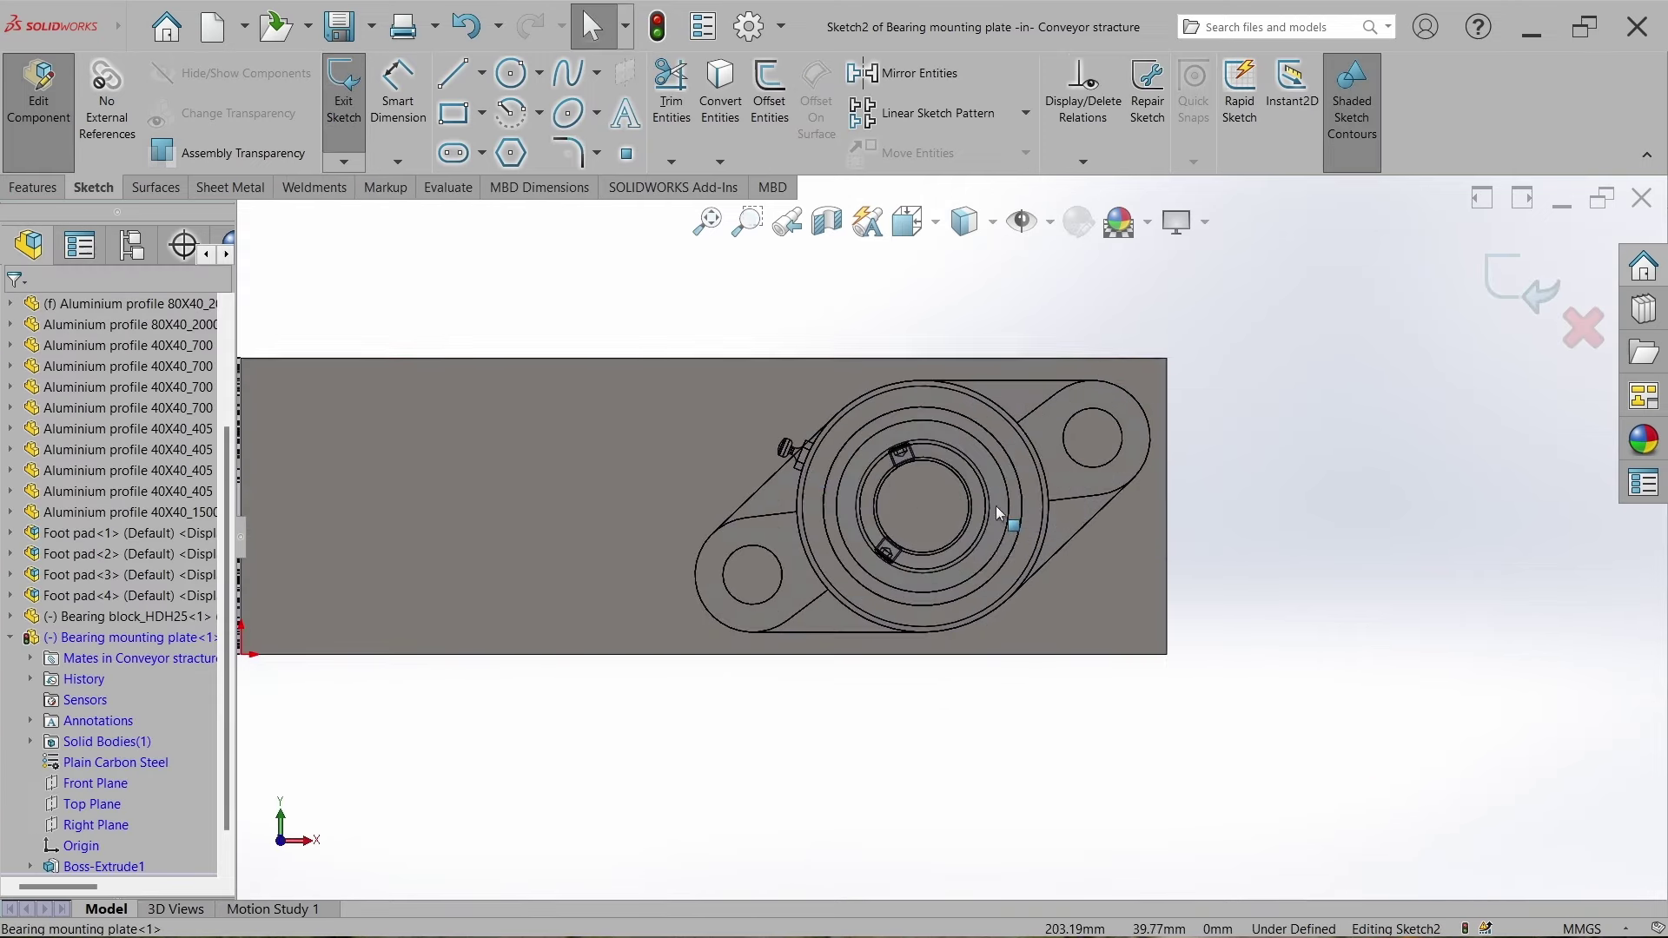
Sketch a construction line joining the centres of the bearing block's two bolt holes.
click(485, 76)
click(491, 129)
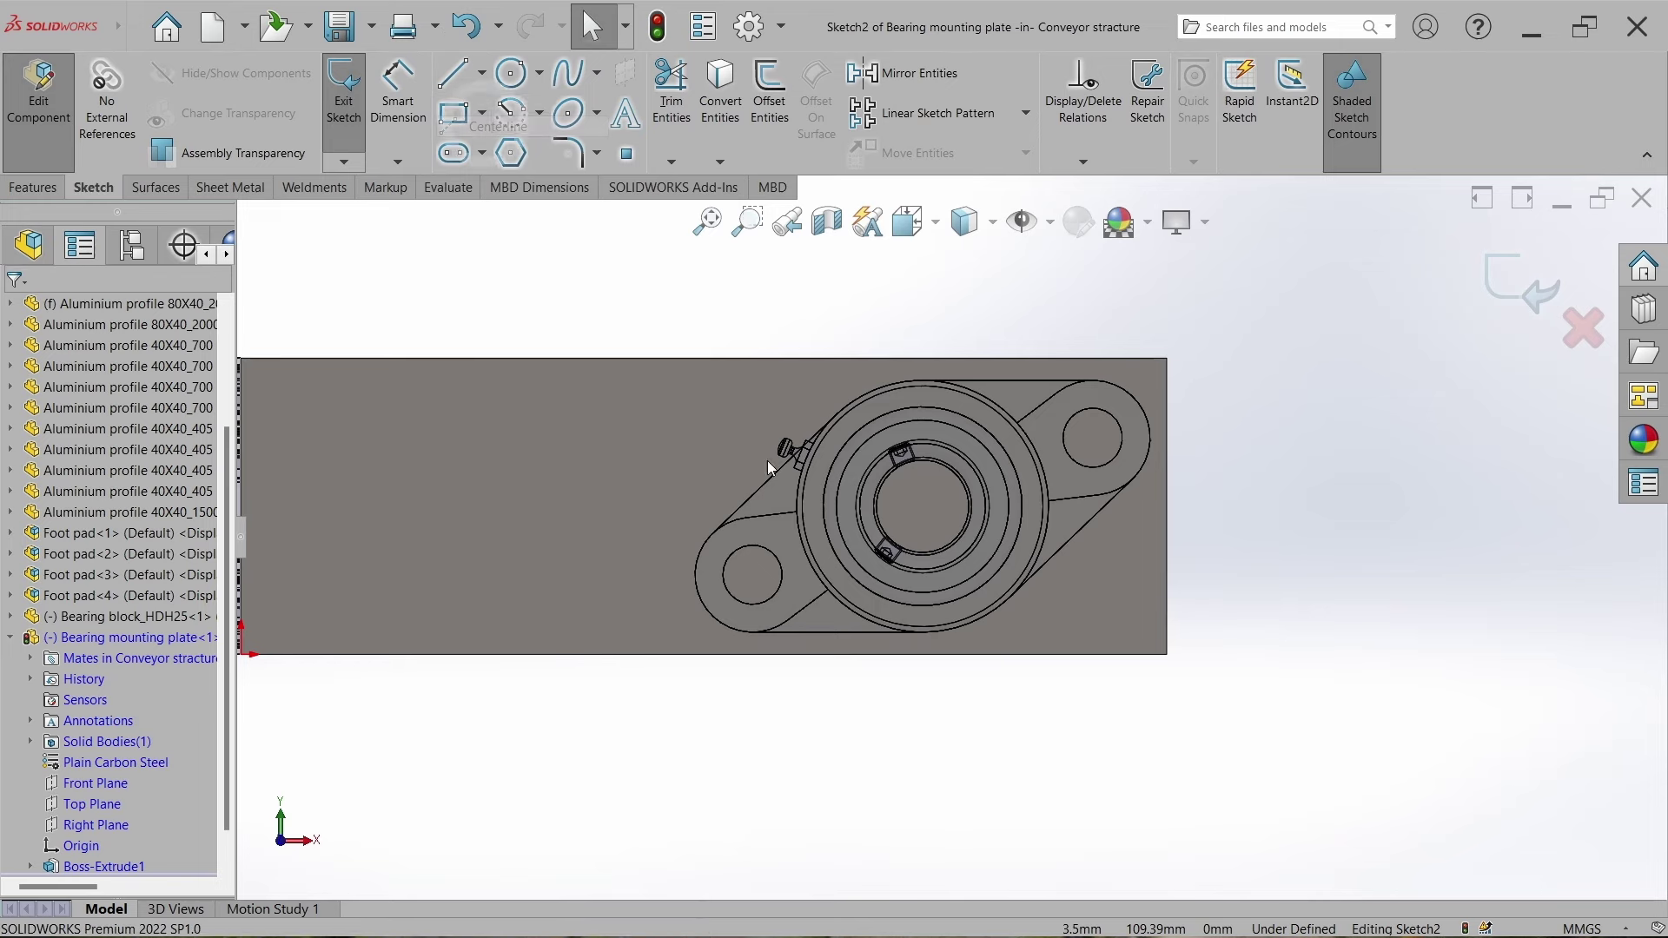
click(752, 575)
click(1093, 446)
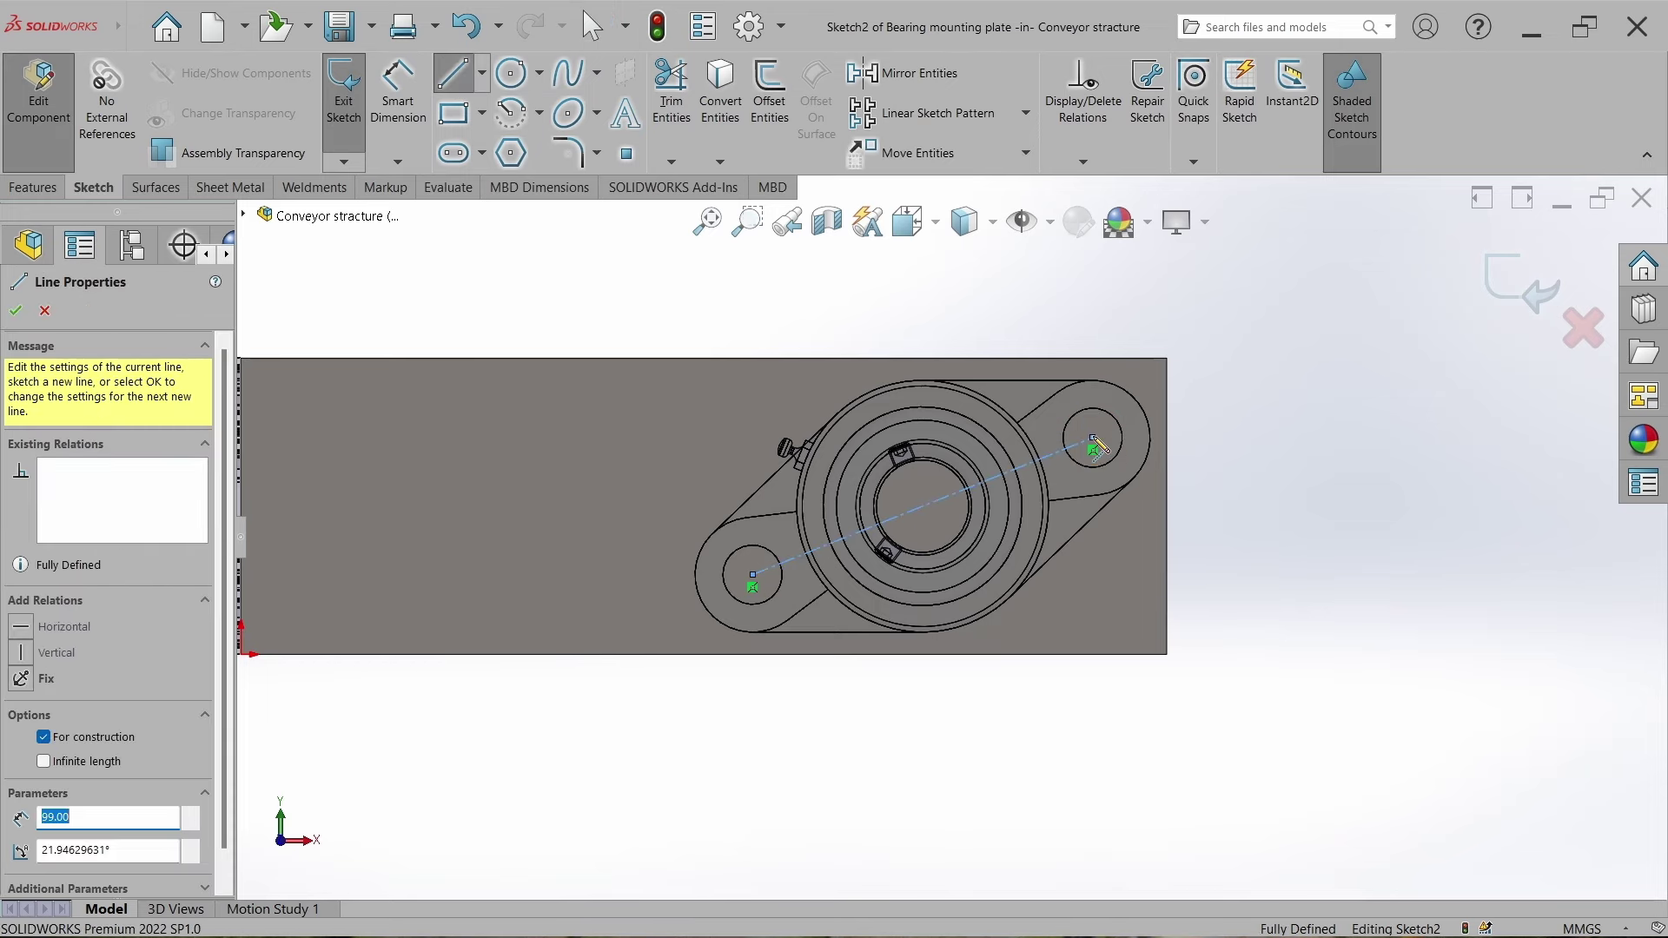
key(Escape)
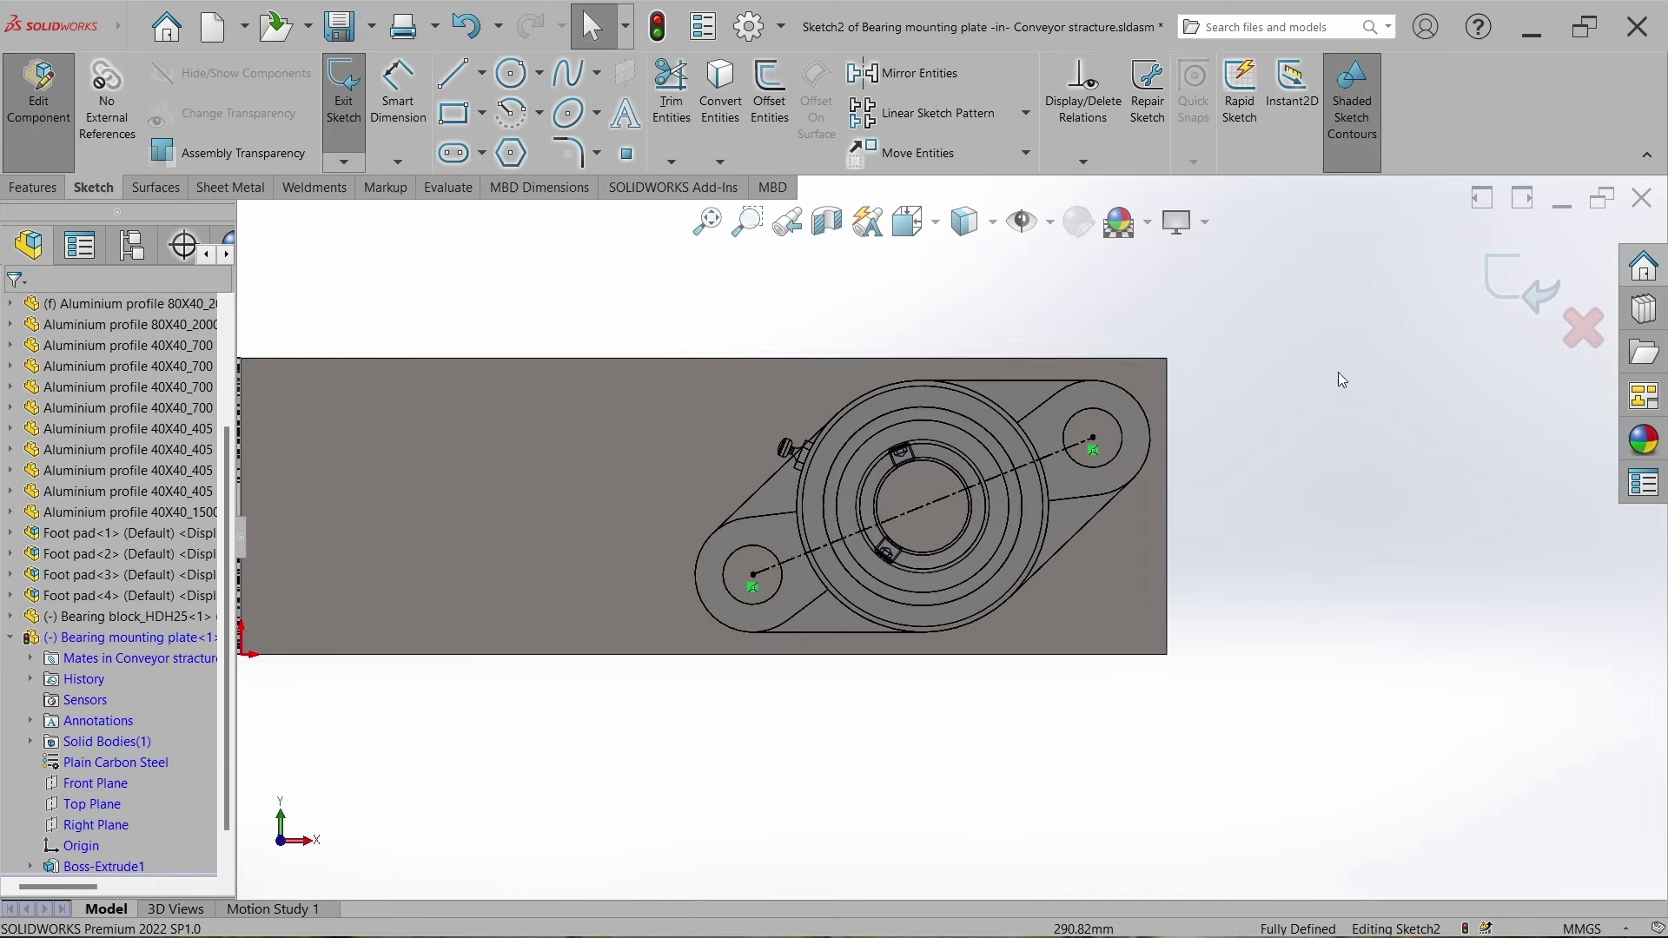
Close the sketch, stop editing the mounting plate in the assembly, and open the plate as a separate part.
click(1499, 280)
click(1531, 304)
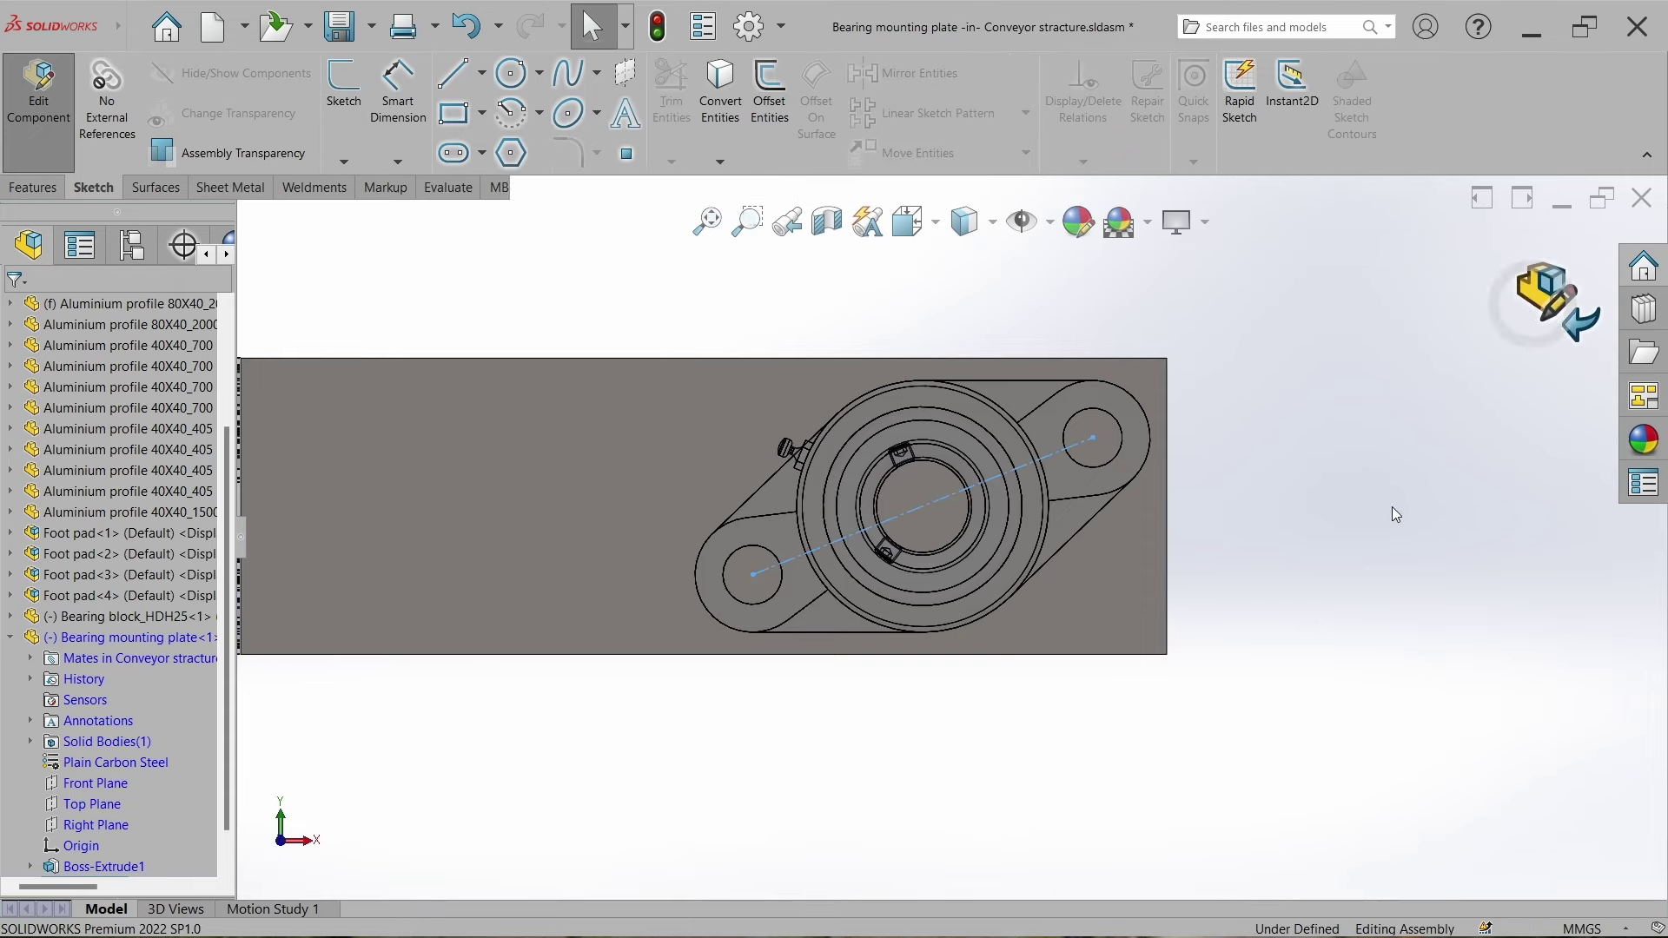
click(1123, 586)
click(1176, 493)
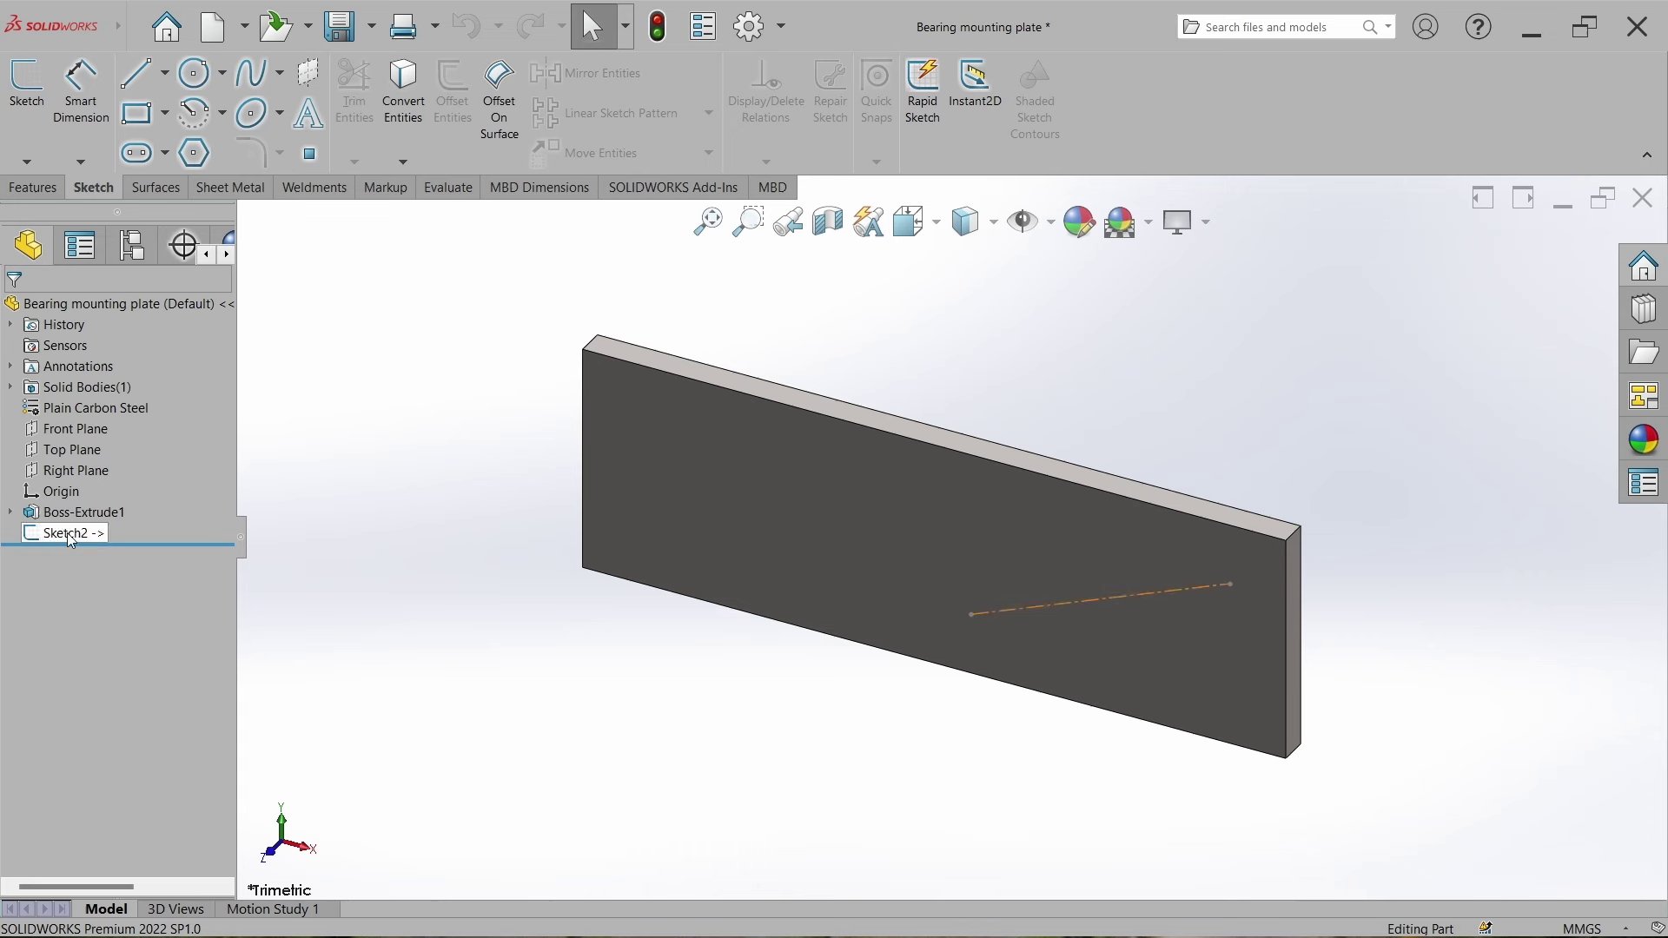
Edit the plate's construction-line sketch and delete the external relations at both endpoints of the line.
click(66, 533)
click(102, 509)
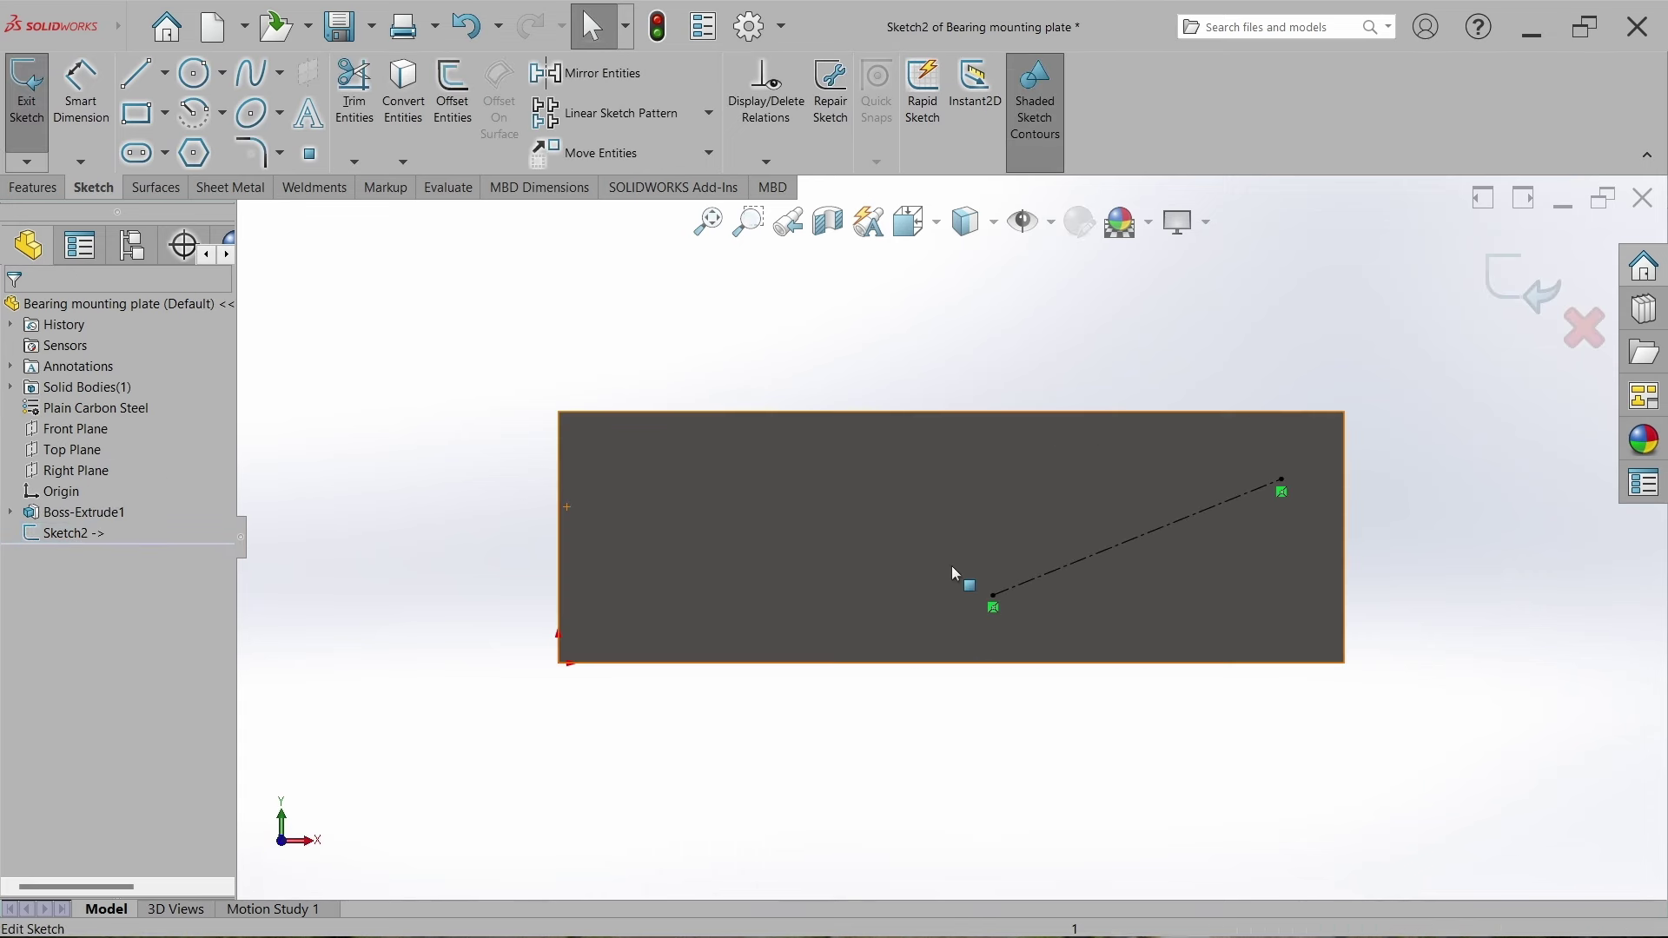
click(995, 607)
key(Delete)
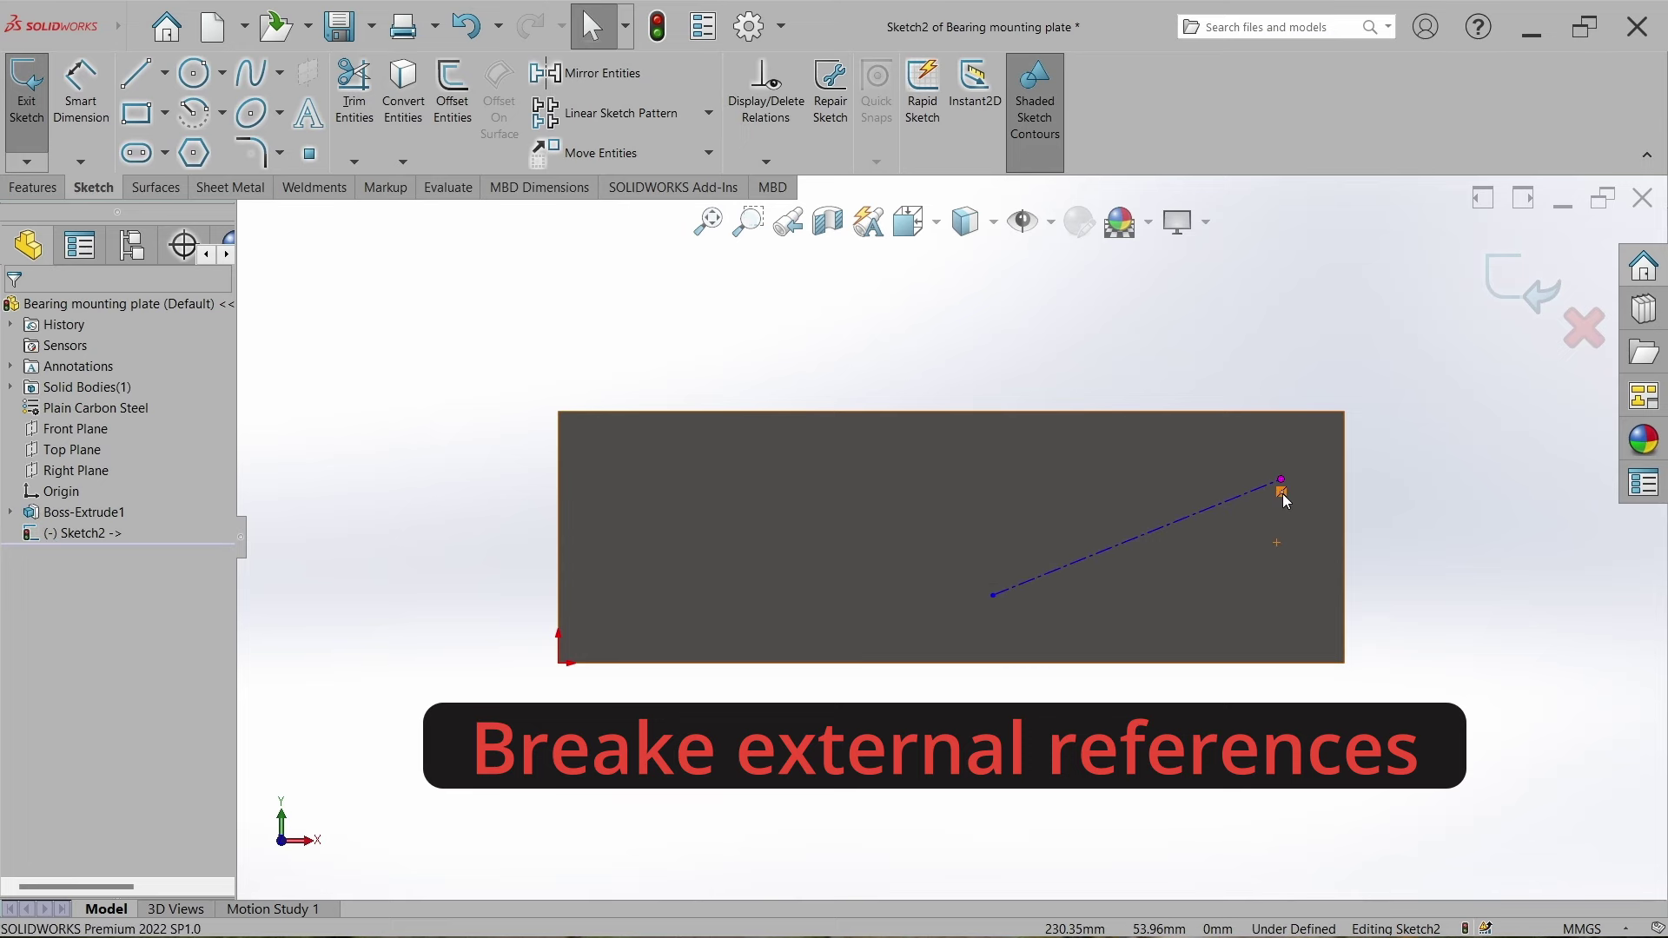
click(1282, 492)
key(Delete)
Sketch a horizontal centerline about 66 mm long from the sloped line's midpoint to the plate's right edge.
click(172, 86)
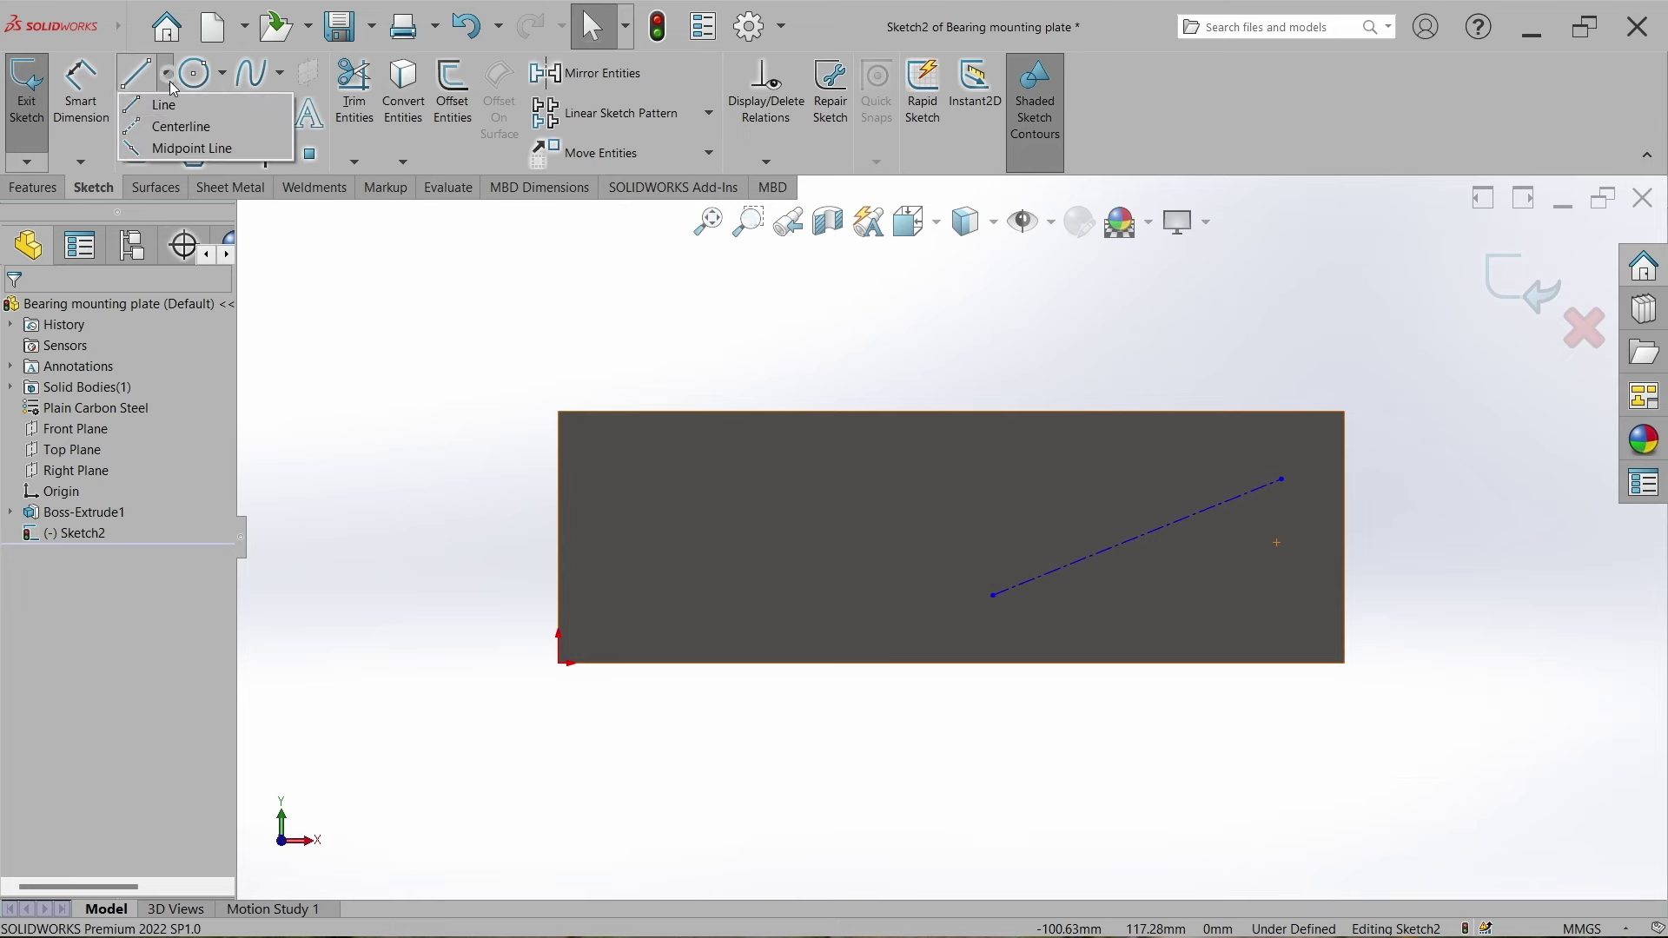
click(165, 127)
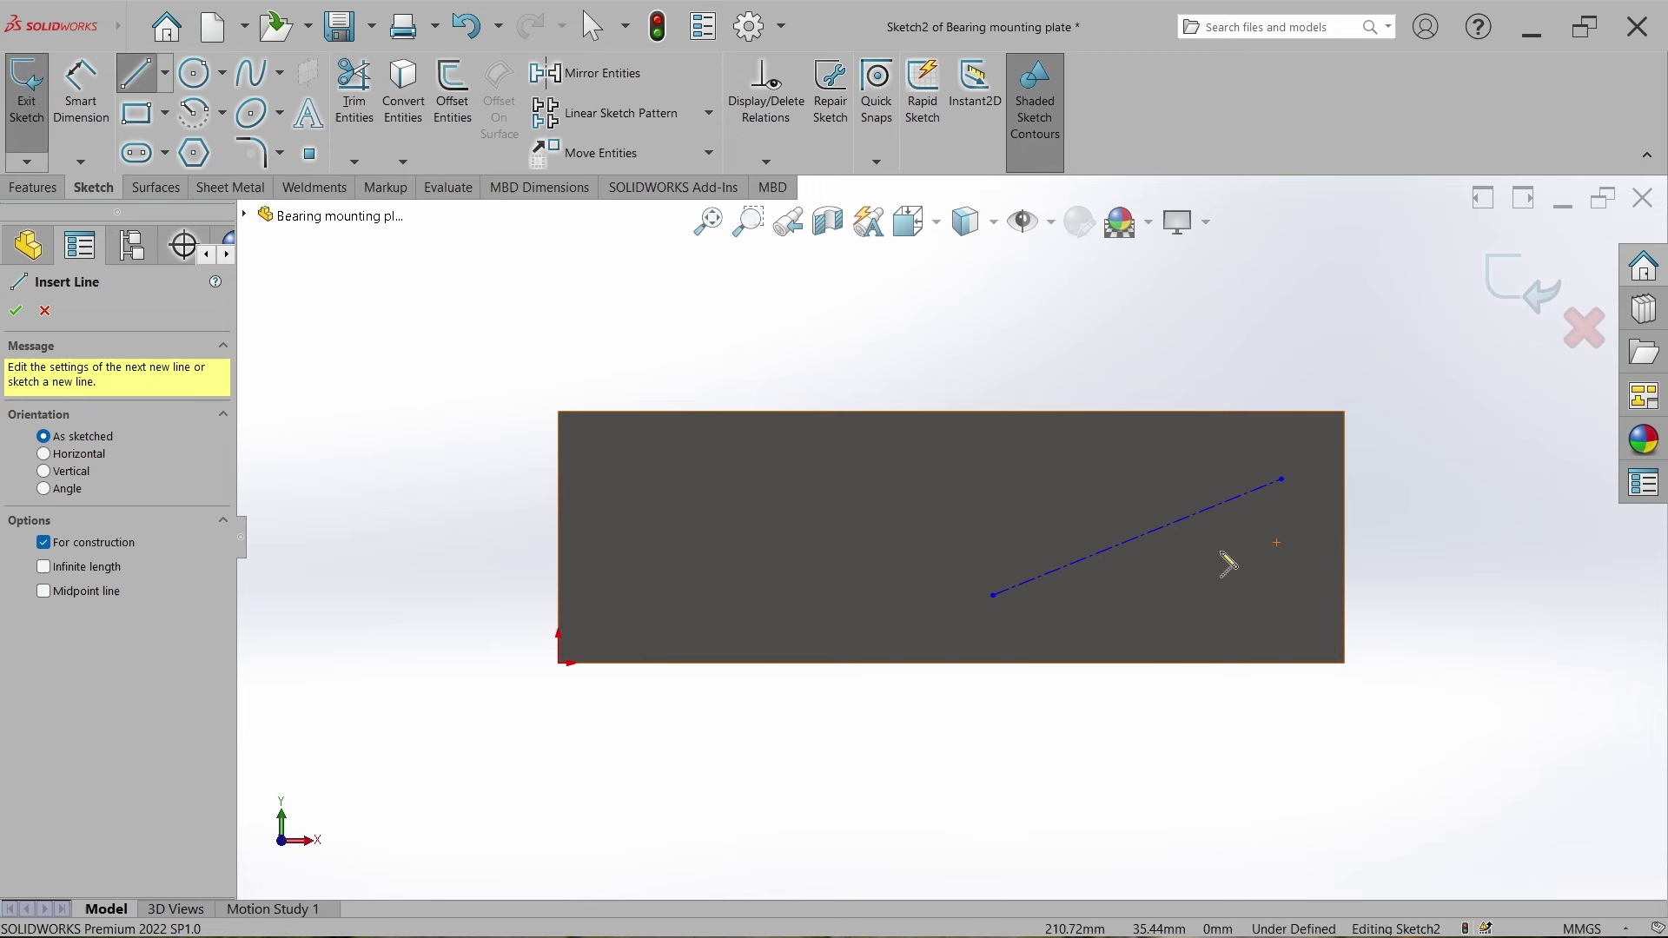
click(1138, 538)
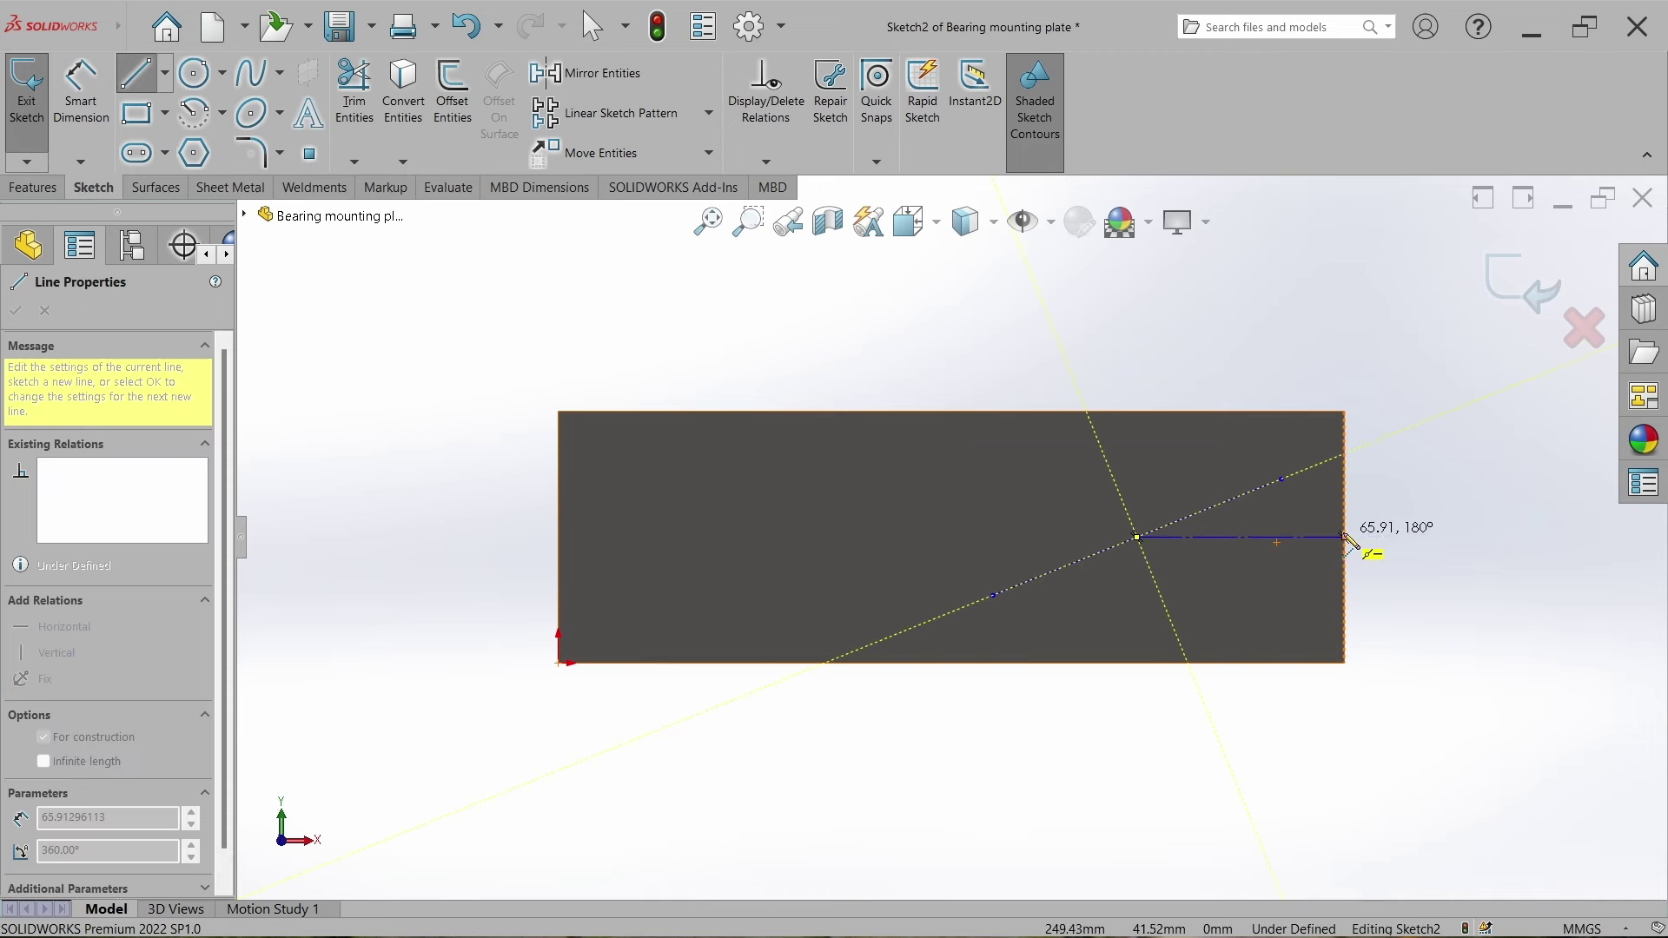
click(1344, 538)
right_click(1346, 536)
click(1361, 547)
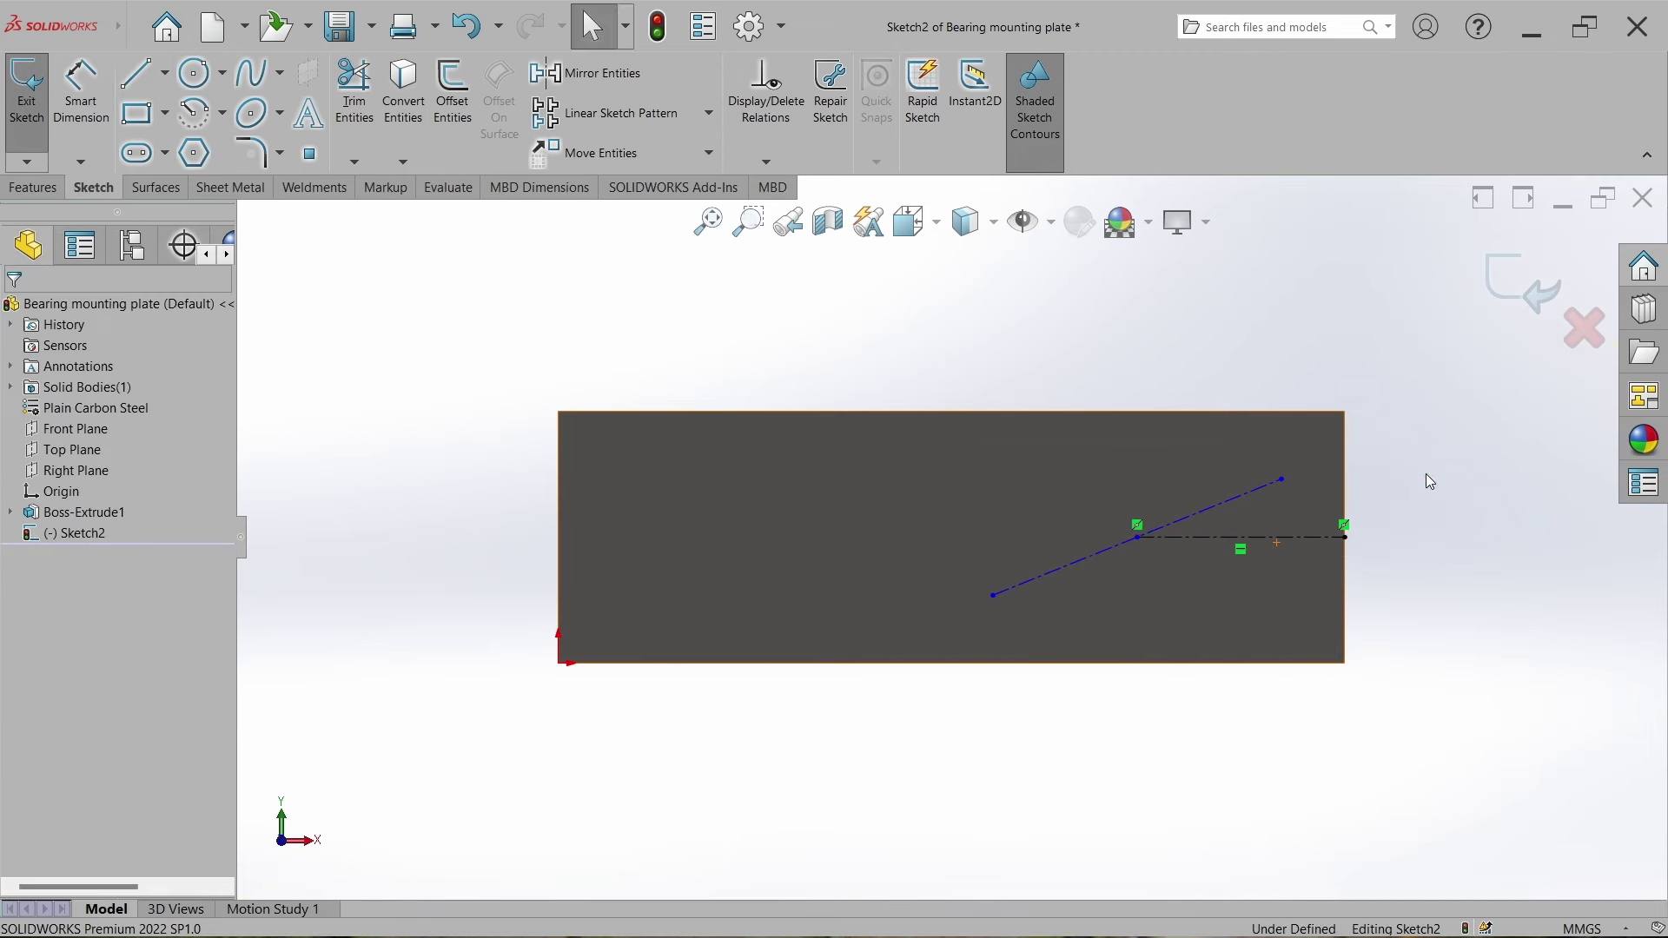
right_drag(1425, 472, 1424, 430)
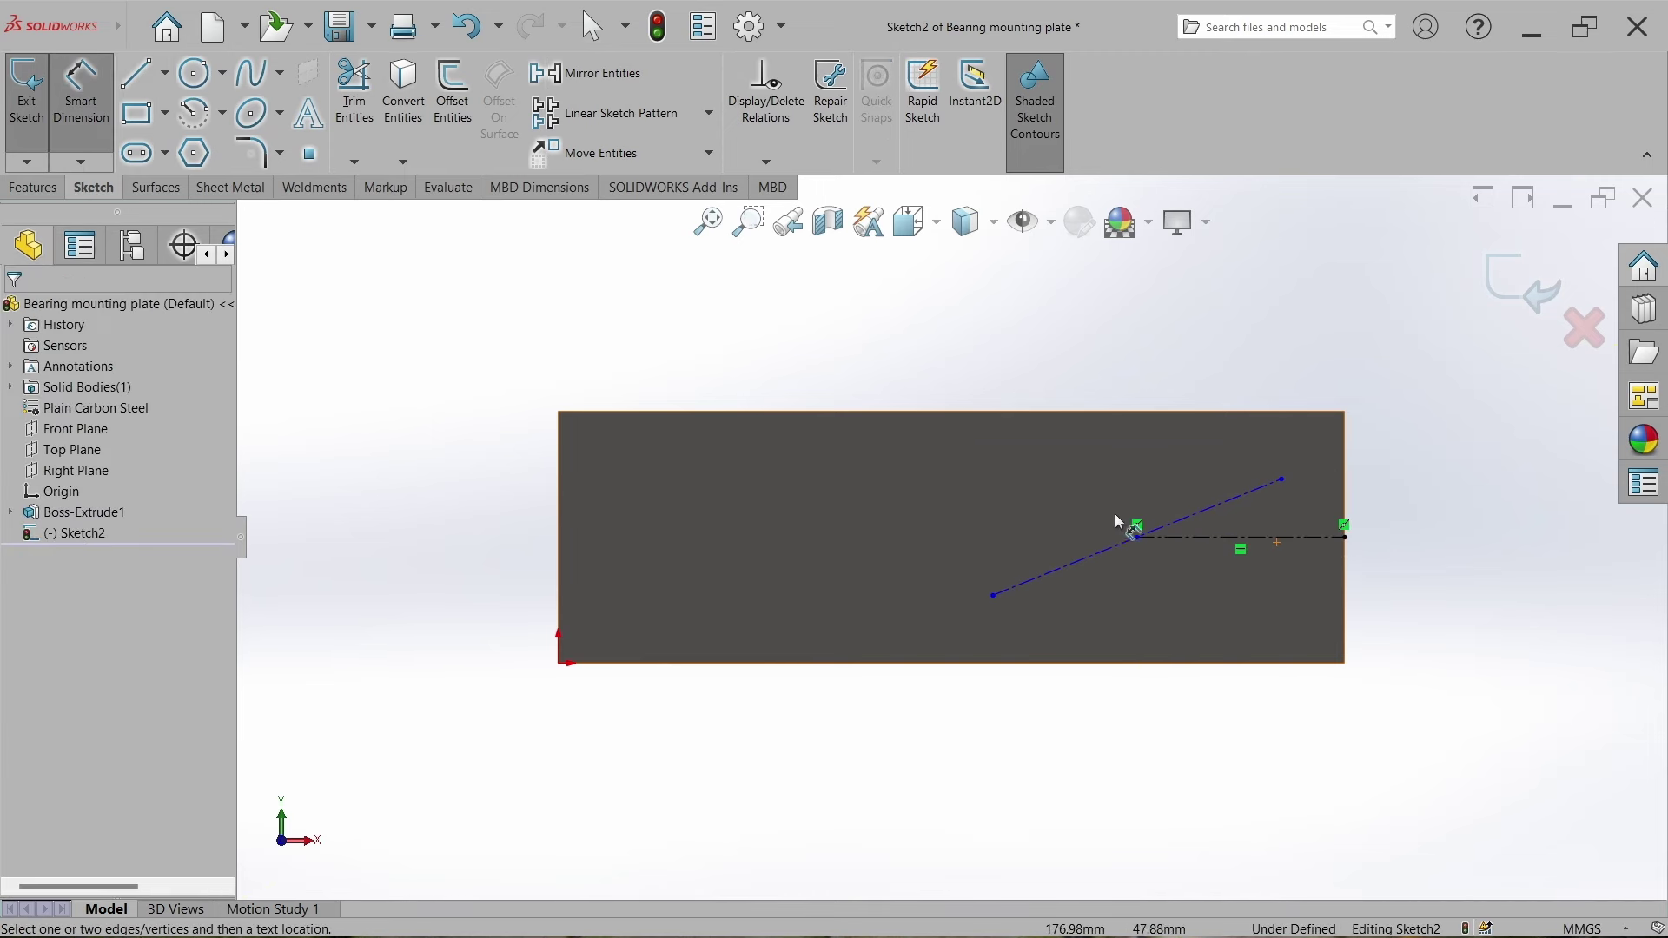
click(1209, 538)
click(1233, 730)
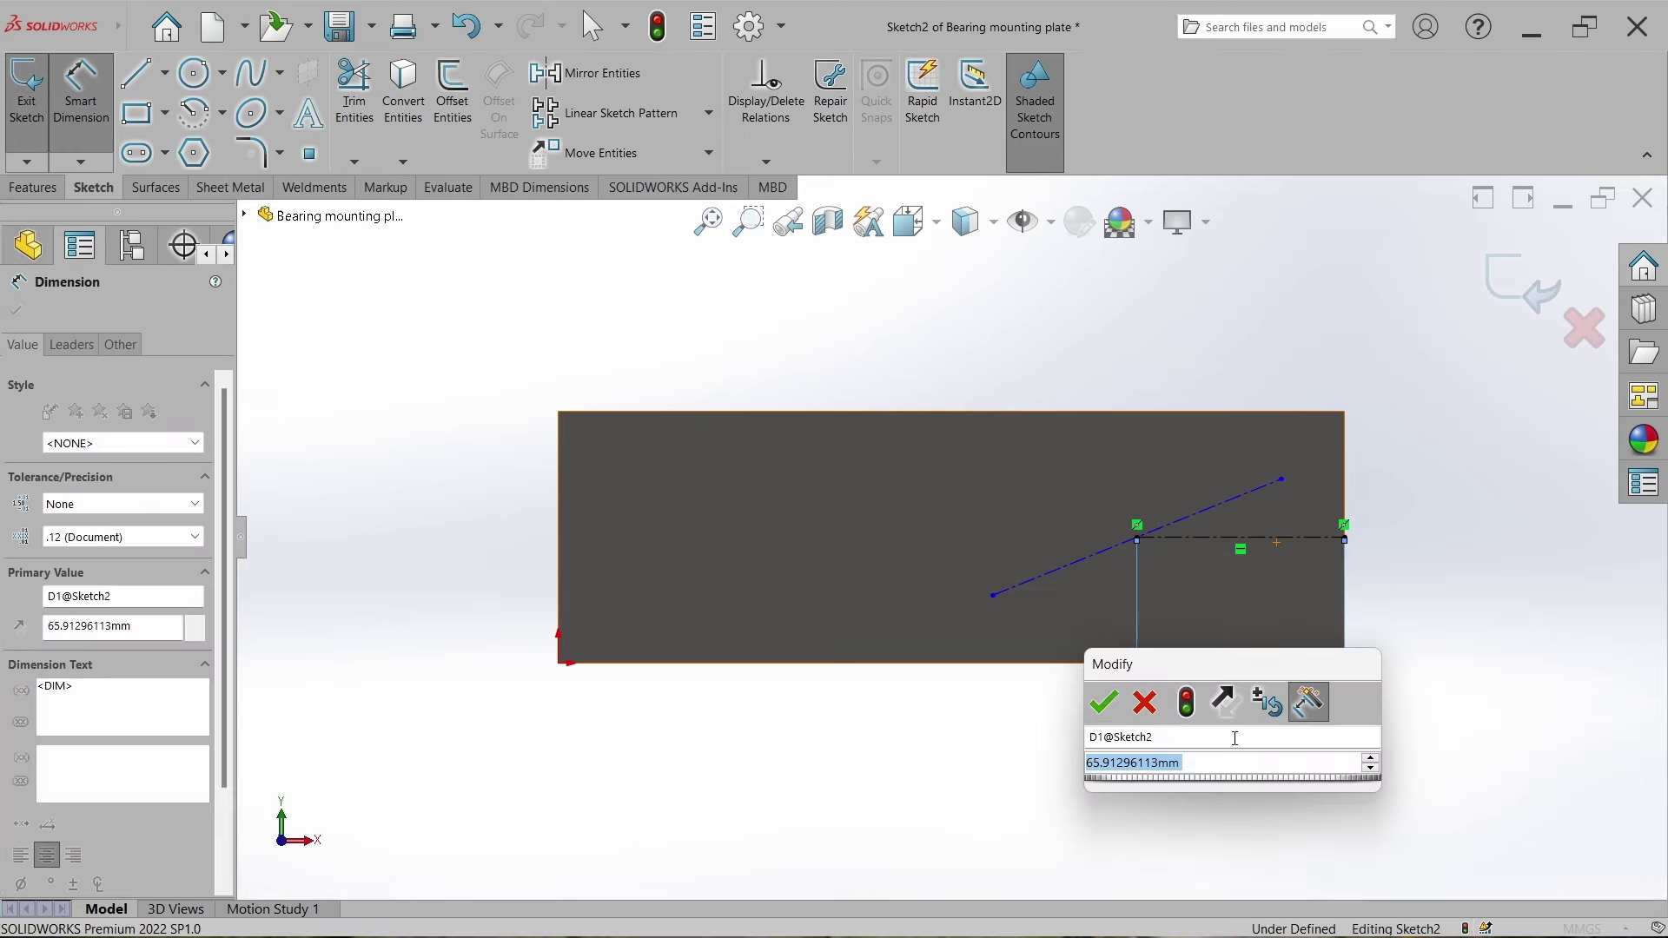
click(1145, 703)
right_click(1407, 707)
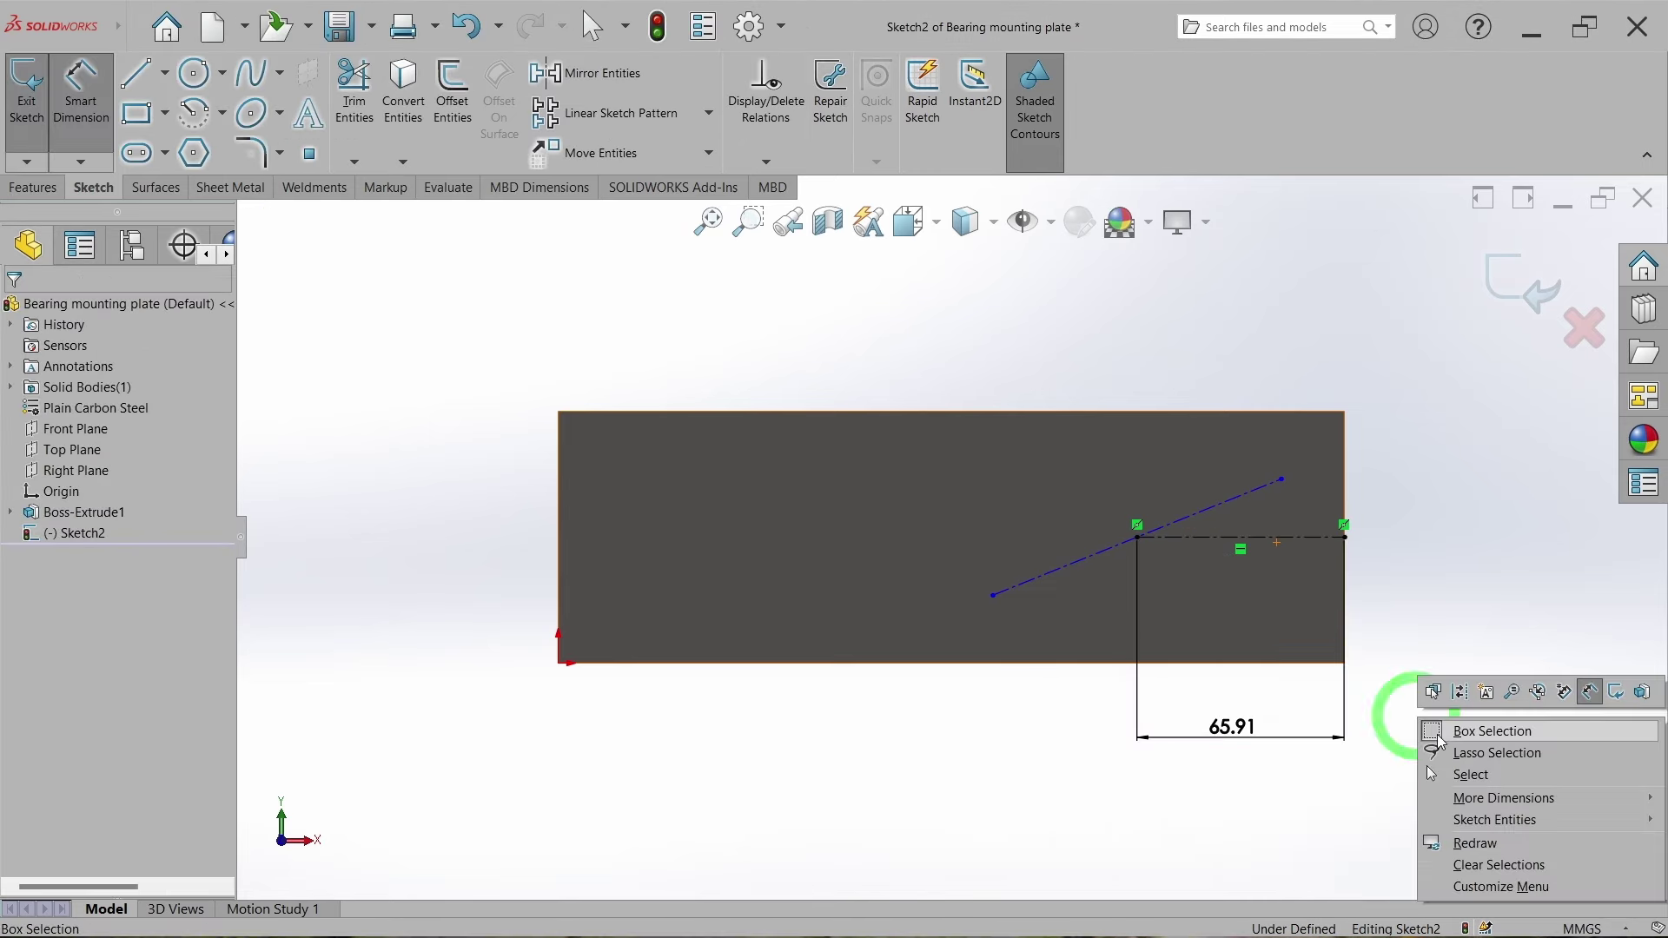
click(1420, 771)
drag(1410, 759, 1284, 700)
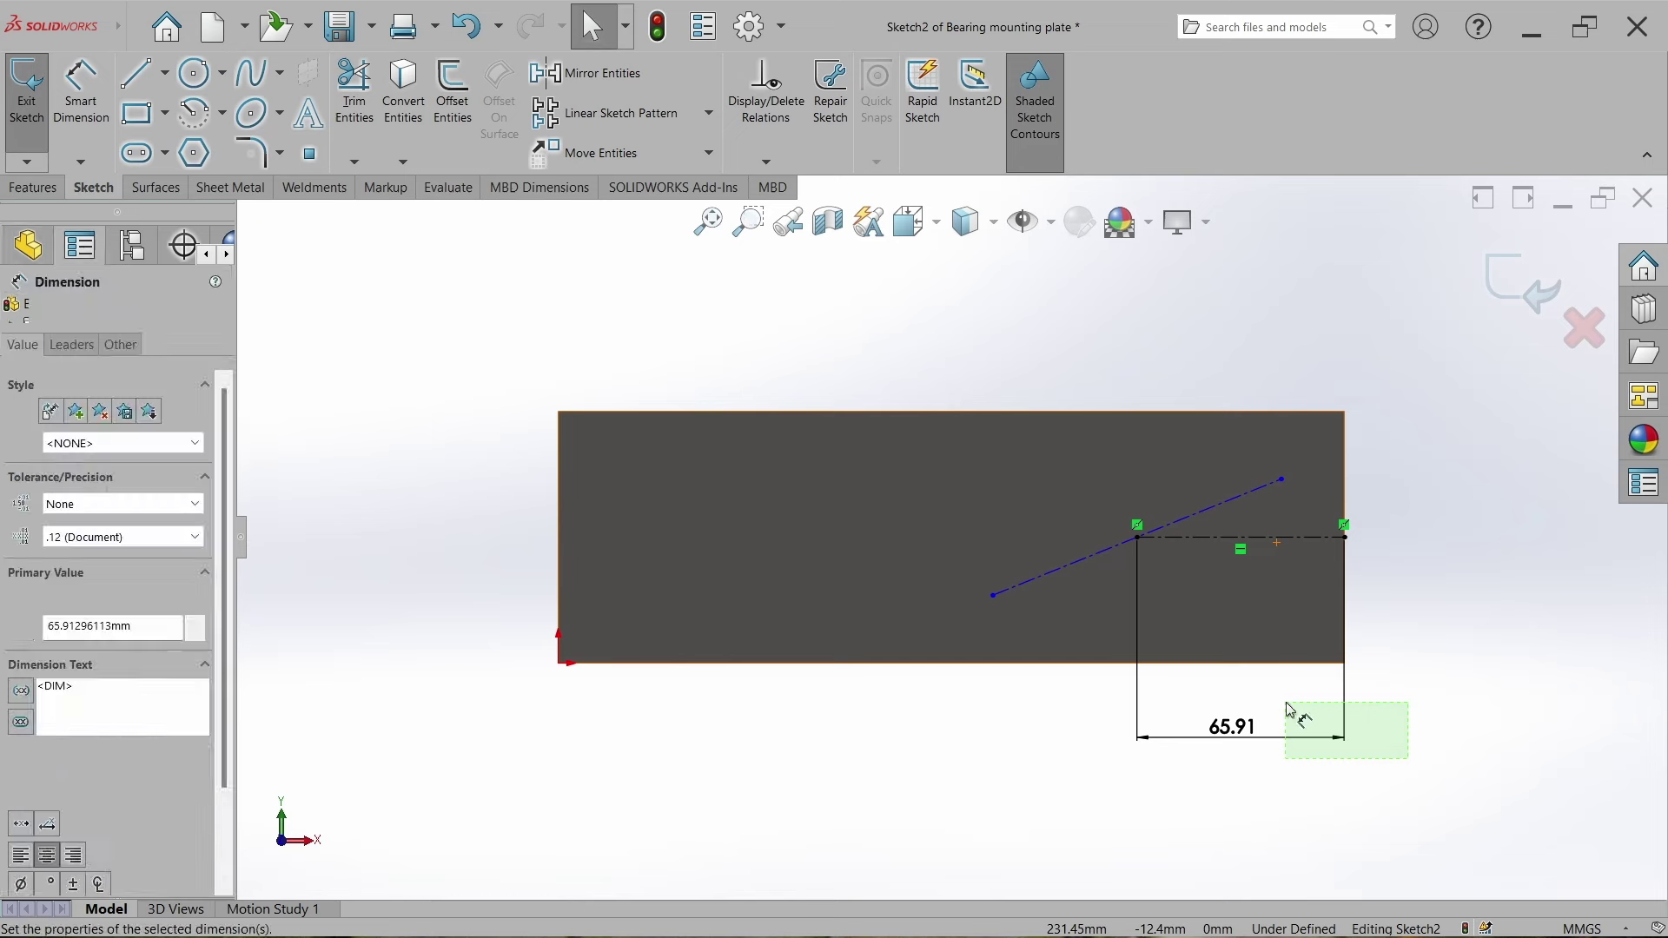
key(Delete)
Dimension the sloped line's upper endpoint 20 mm from the plate's right edge.
right_drag(1399, 630, 1393, 560)
click(1282, 479)
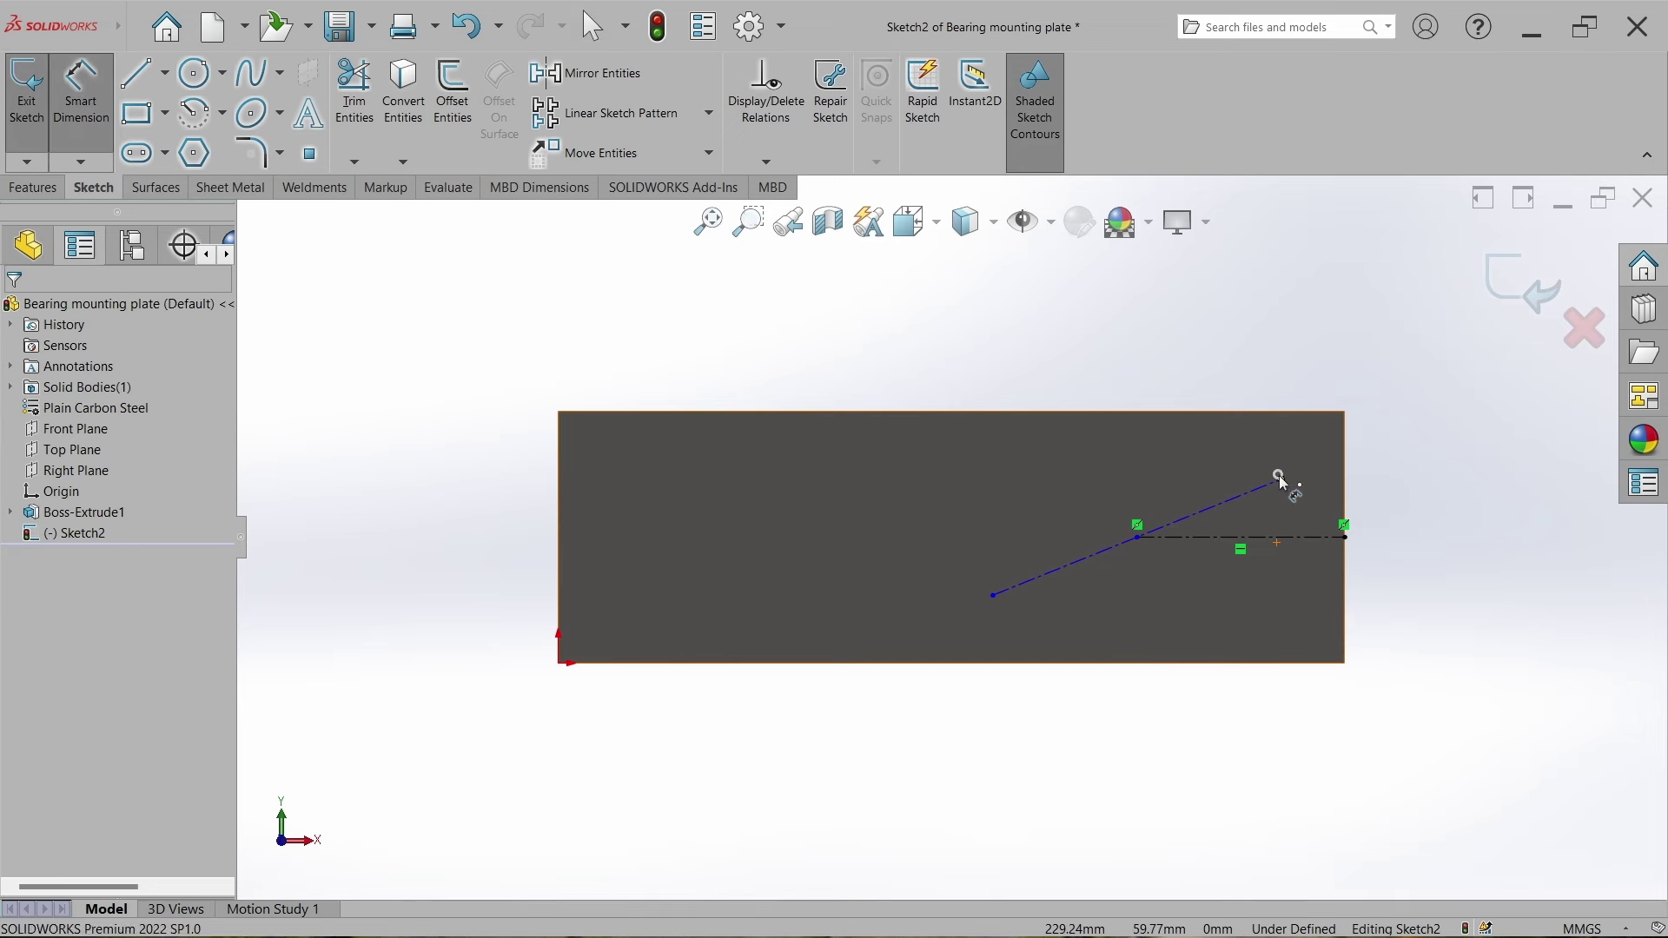
click(1346, 484)
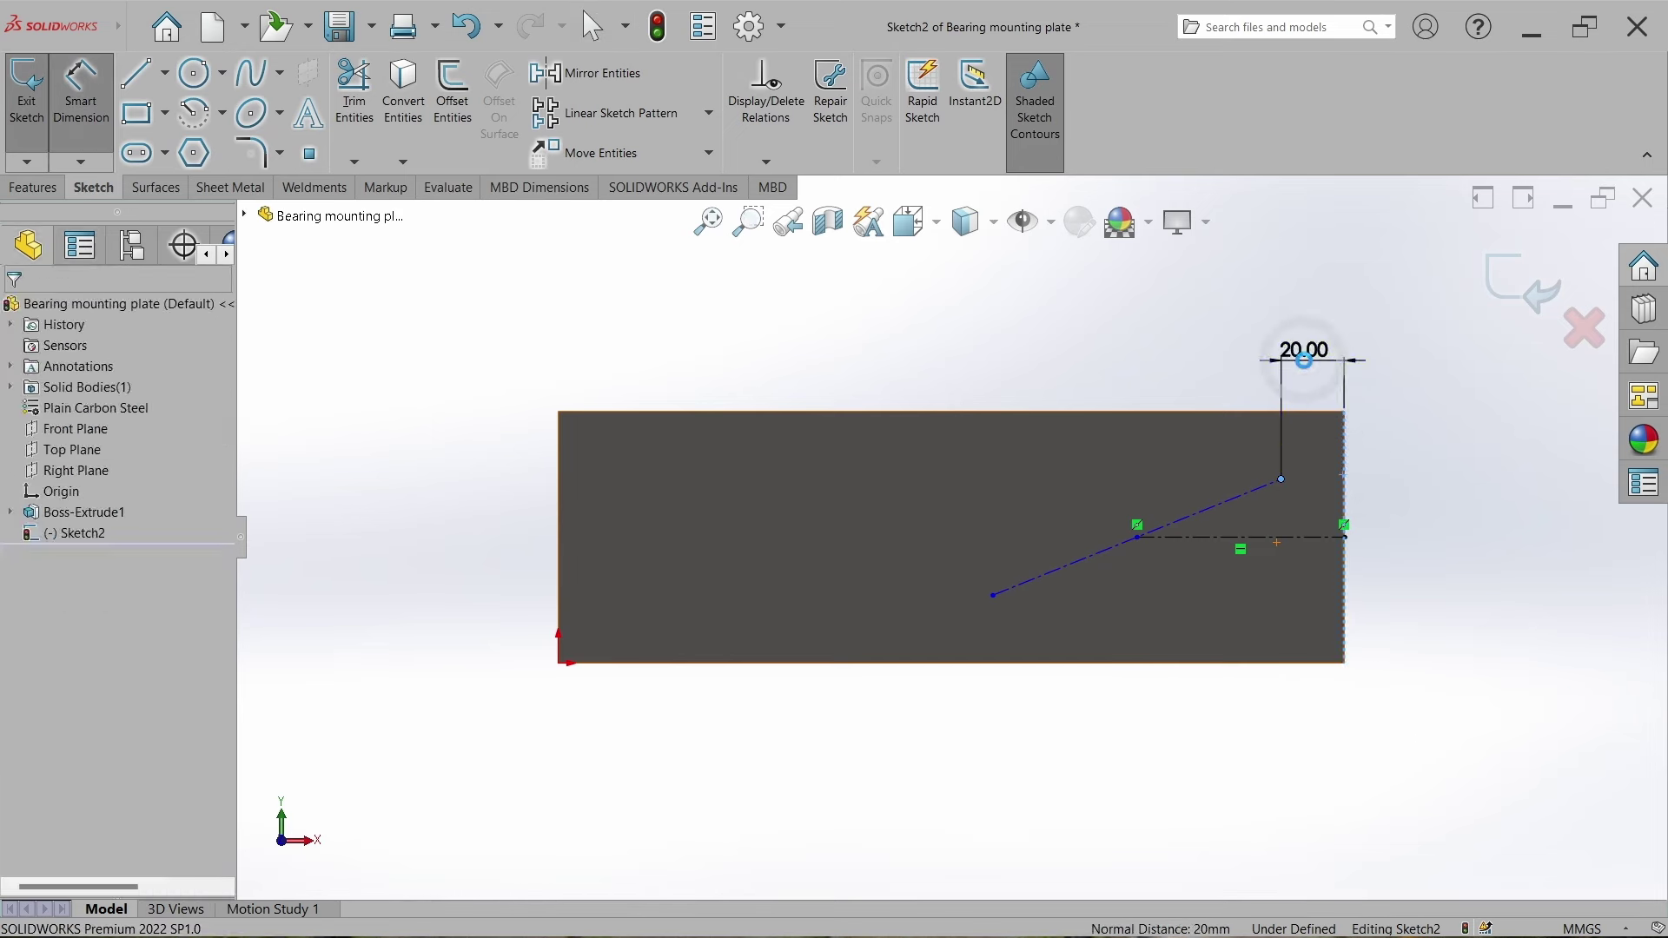
click(1307, 368)
key(Return)
click(1103, 361)
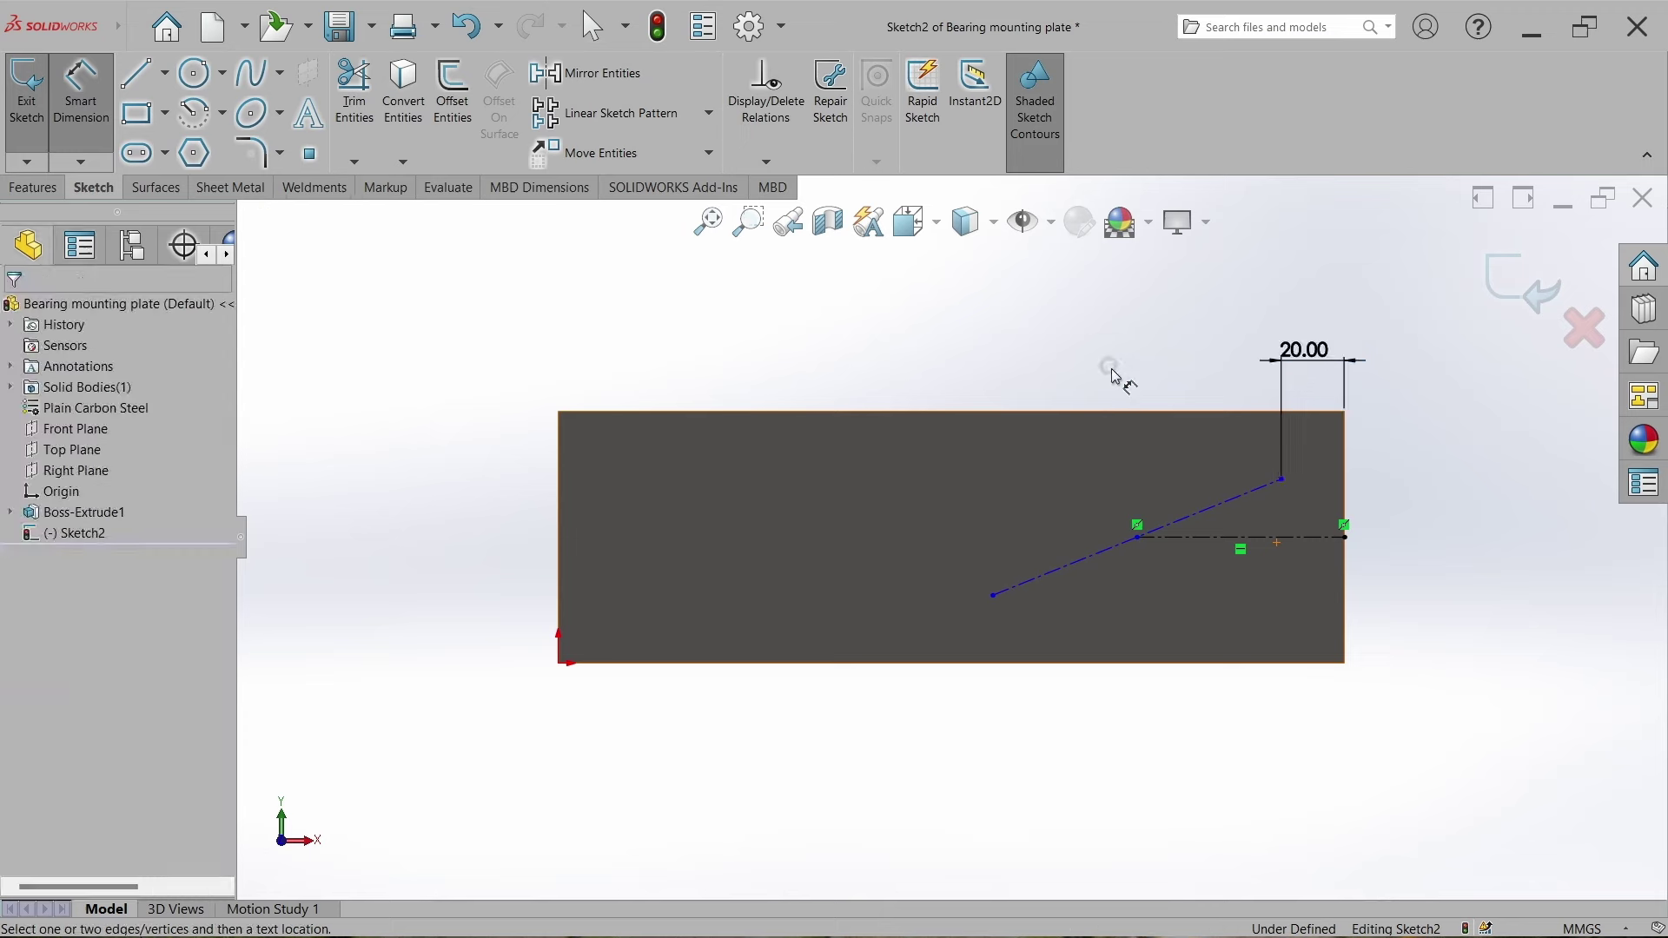
Dimension the sloped construction line's length as 99 mm.
click(1176, 520)
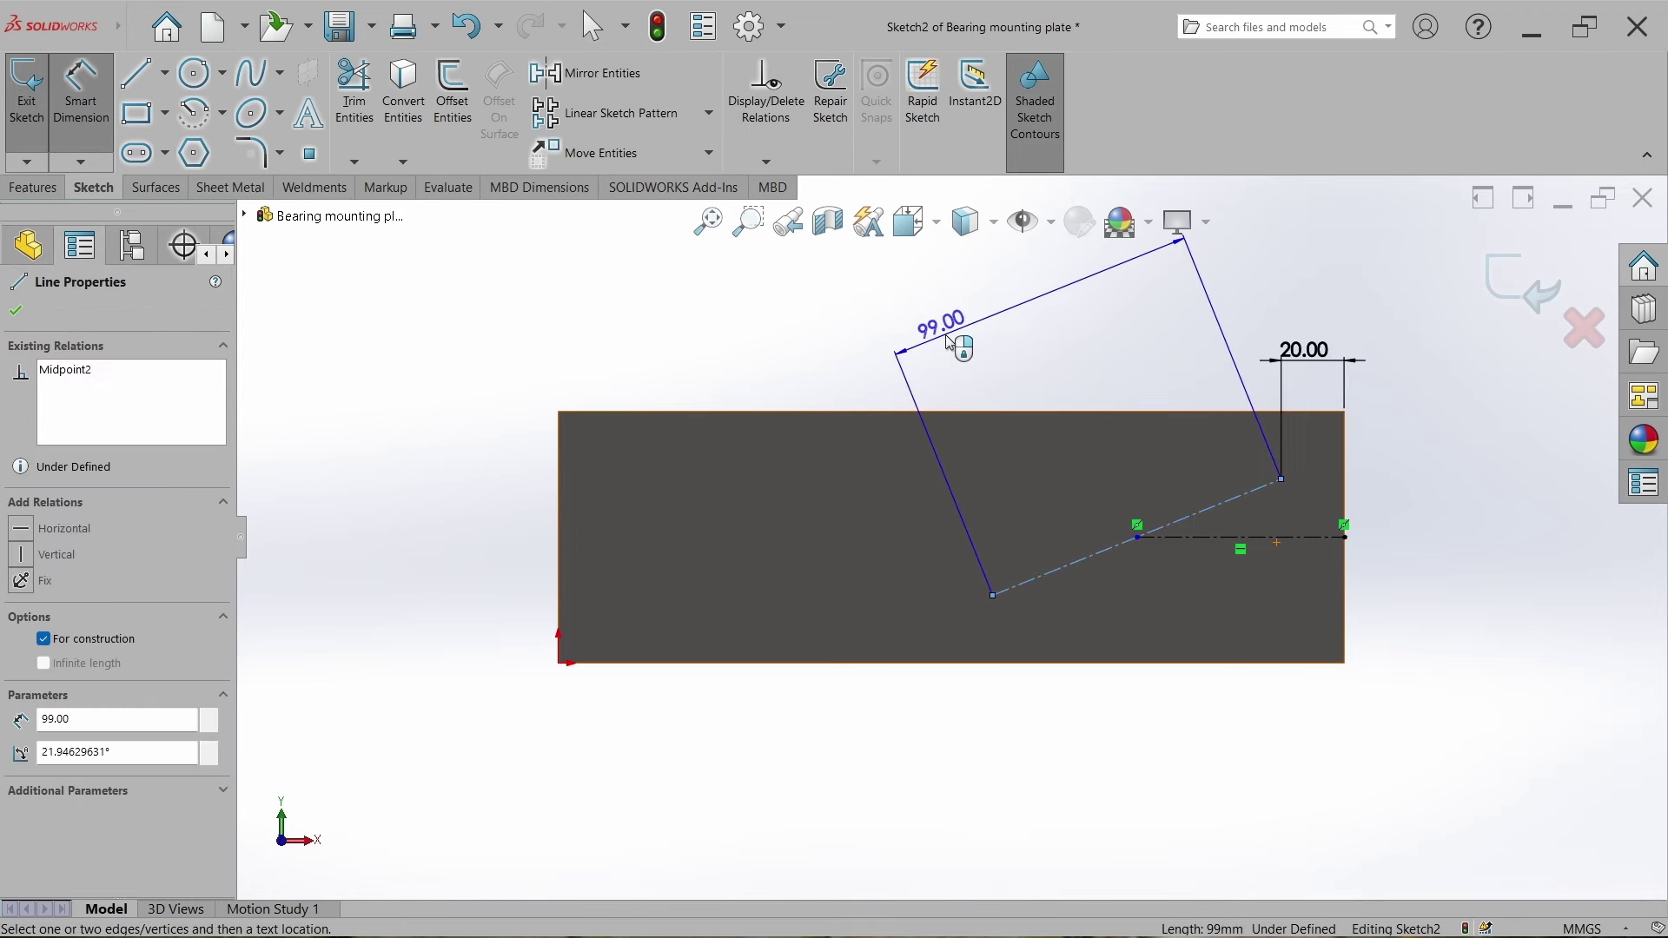
click(950, 342)
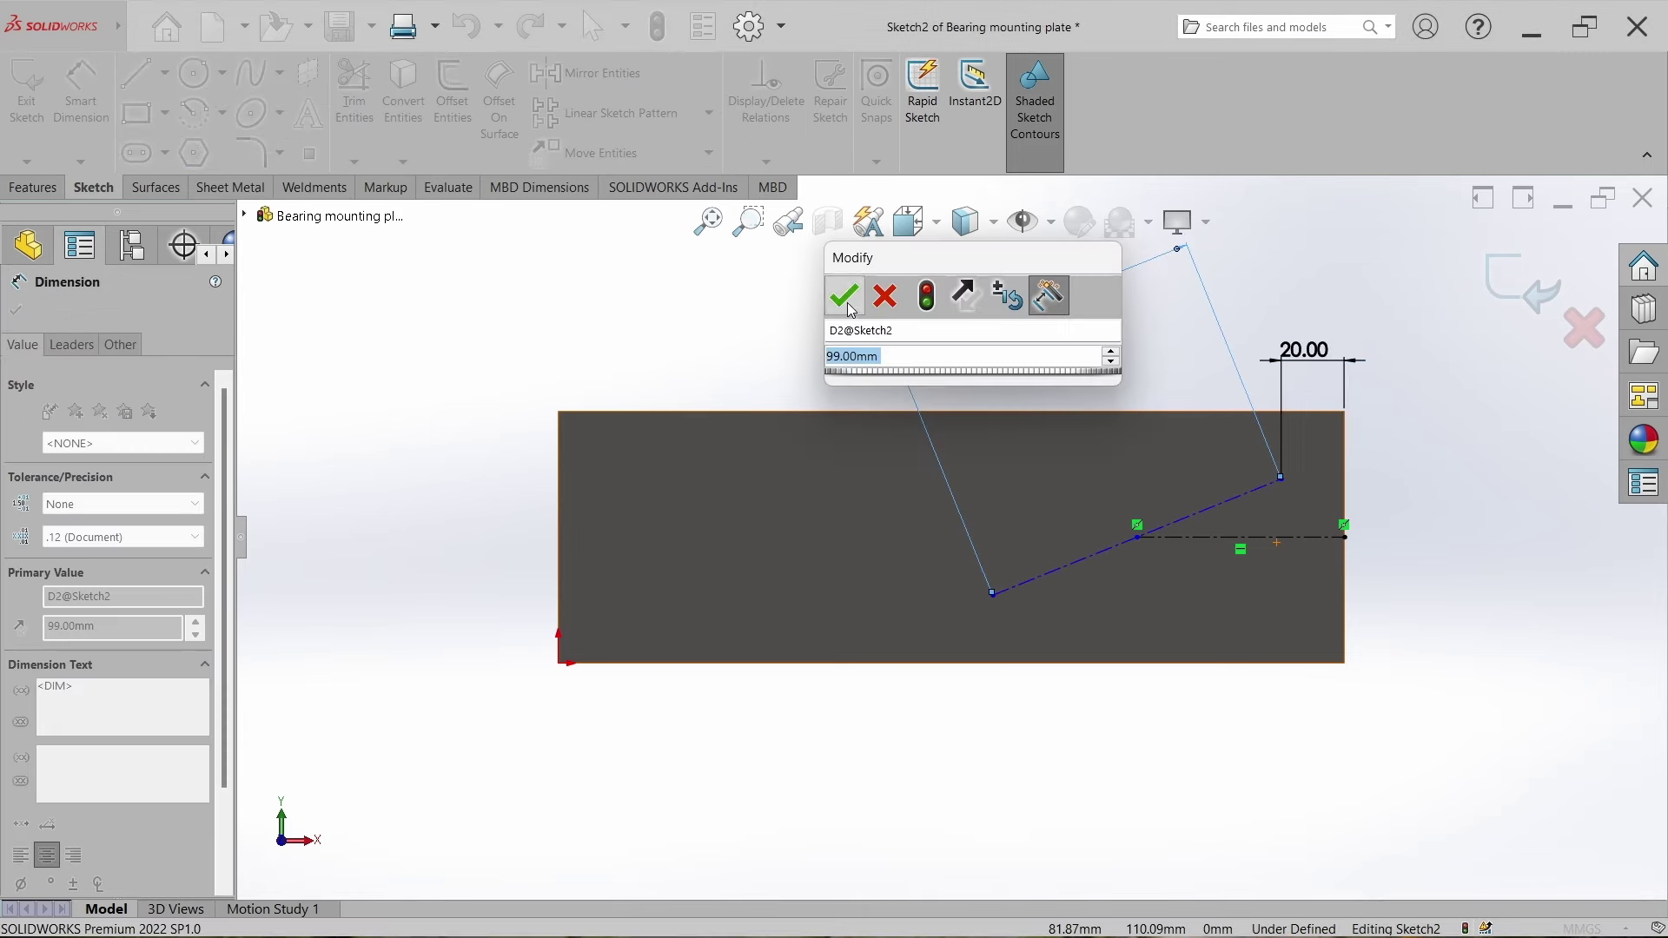
click(845, 298)
Dimension the sloped line's upper endpoint 21.5 mm from the plate's top edge and close the sketch.
click(1280, 479)
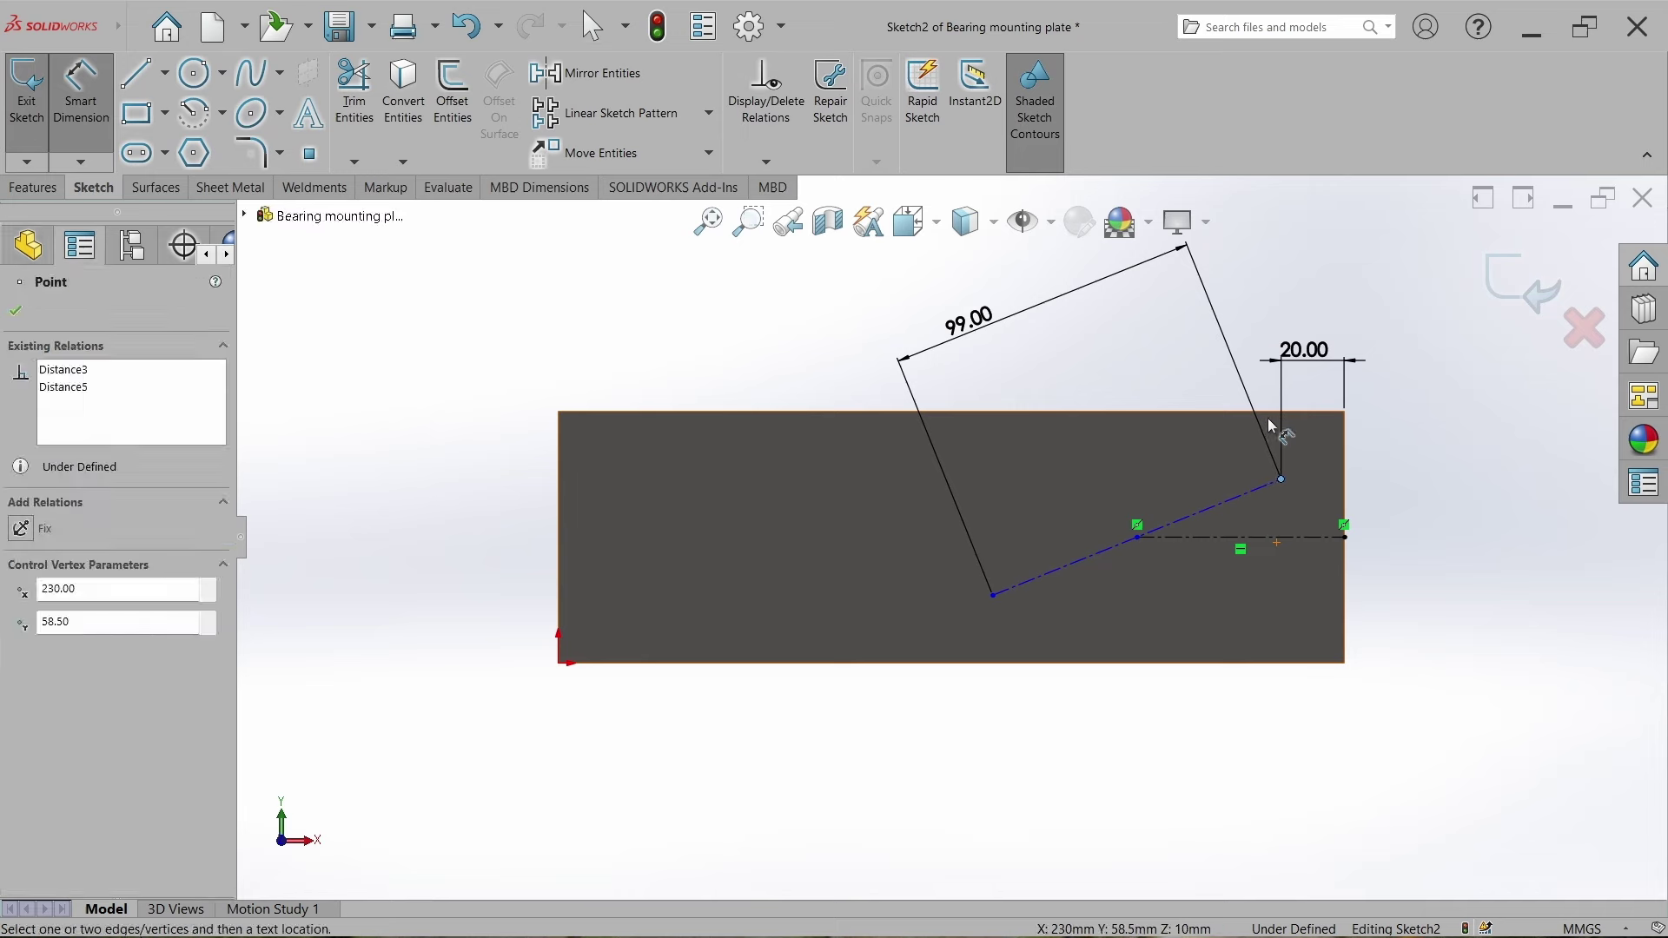
click(1269, 413)
click(1416, 456)
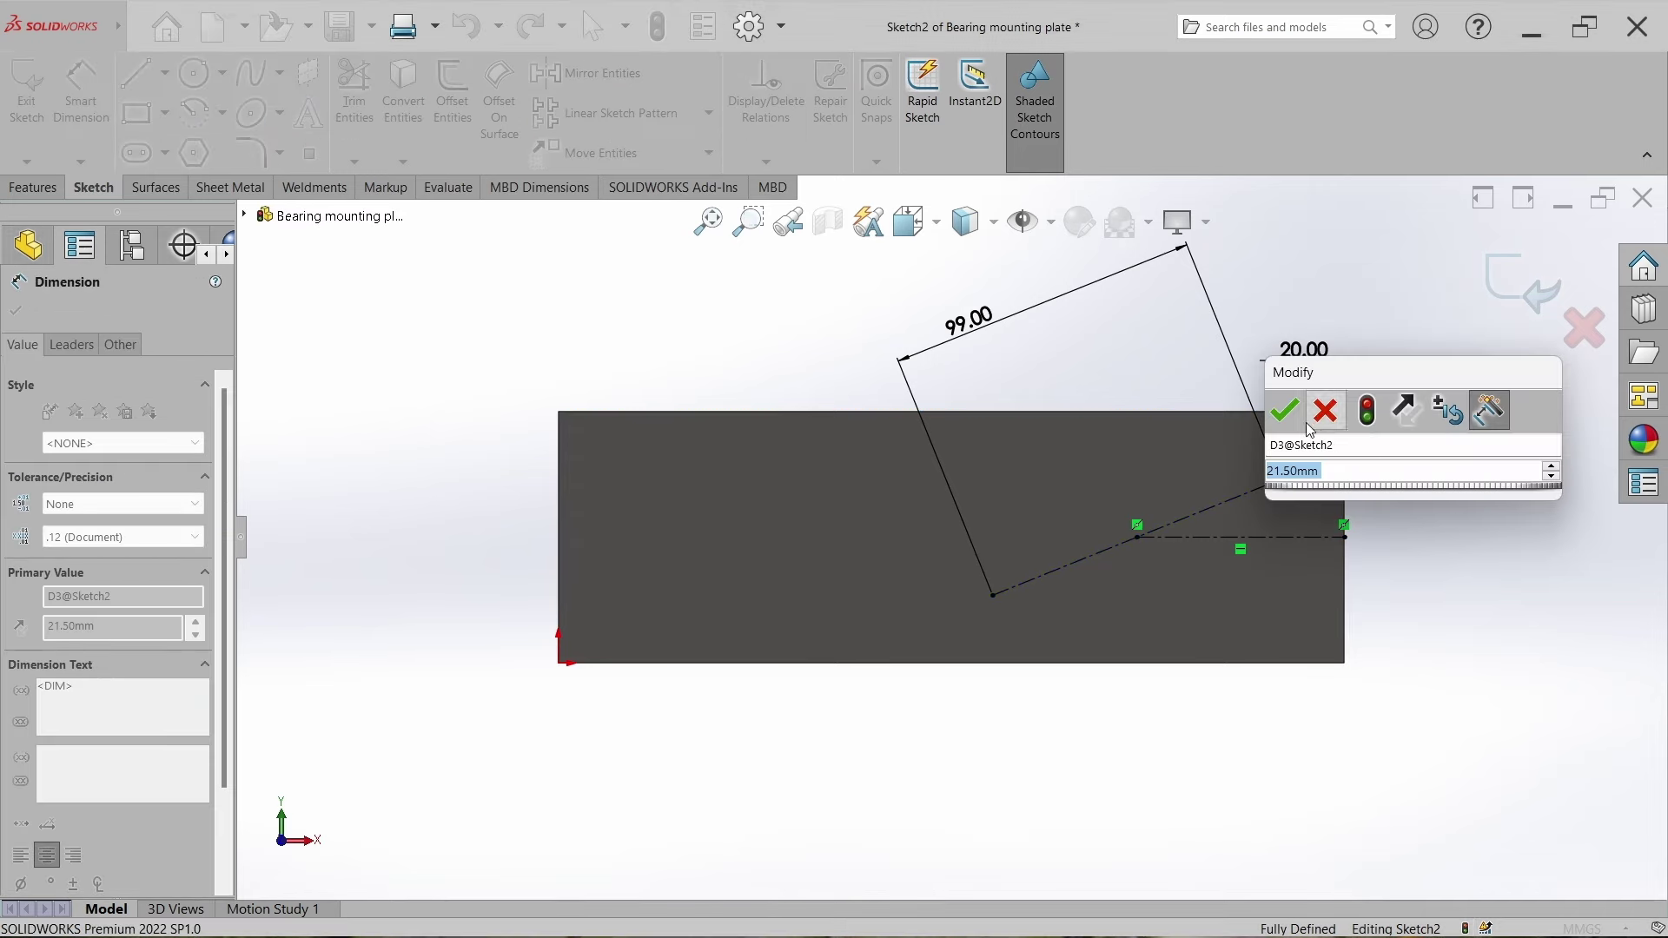
click(1286, 412)
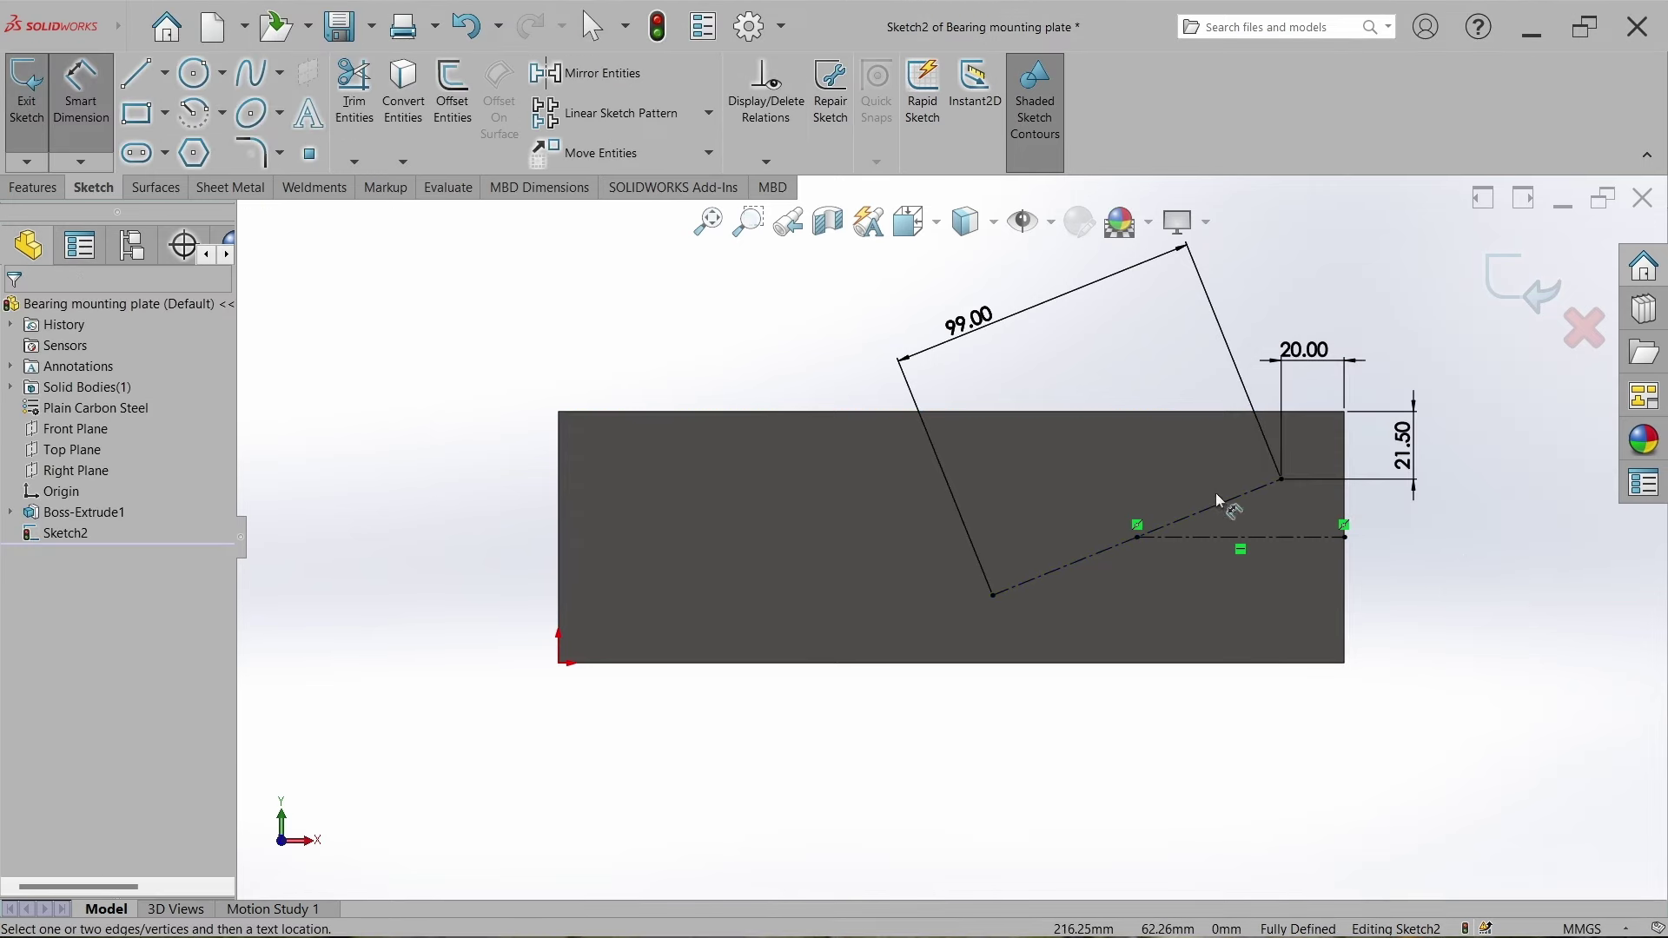
right_click(1515, 573)
click(1504, 623)
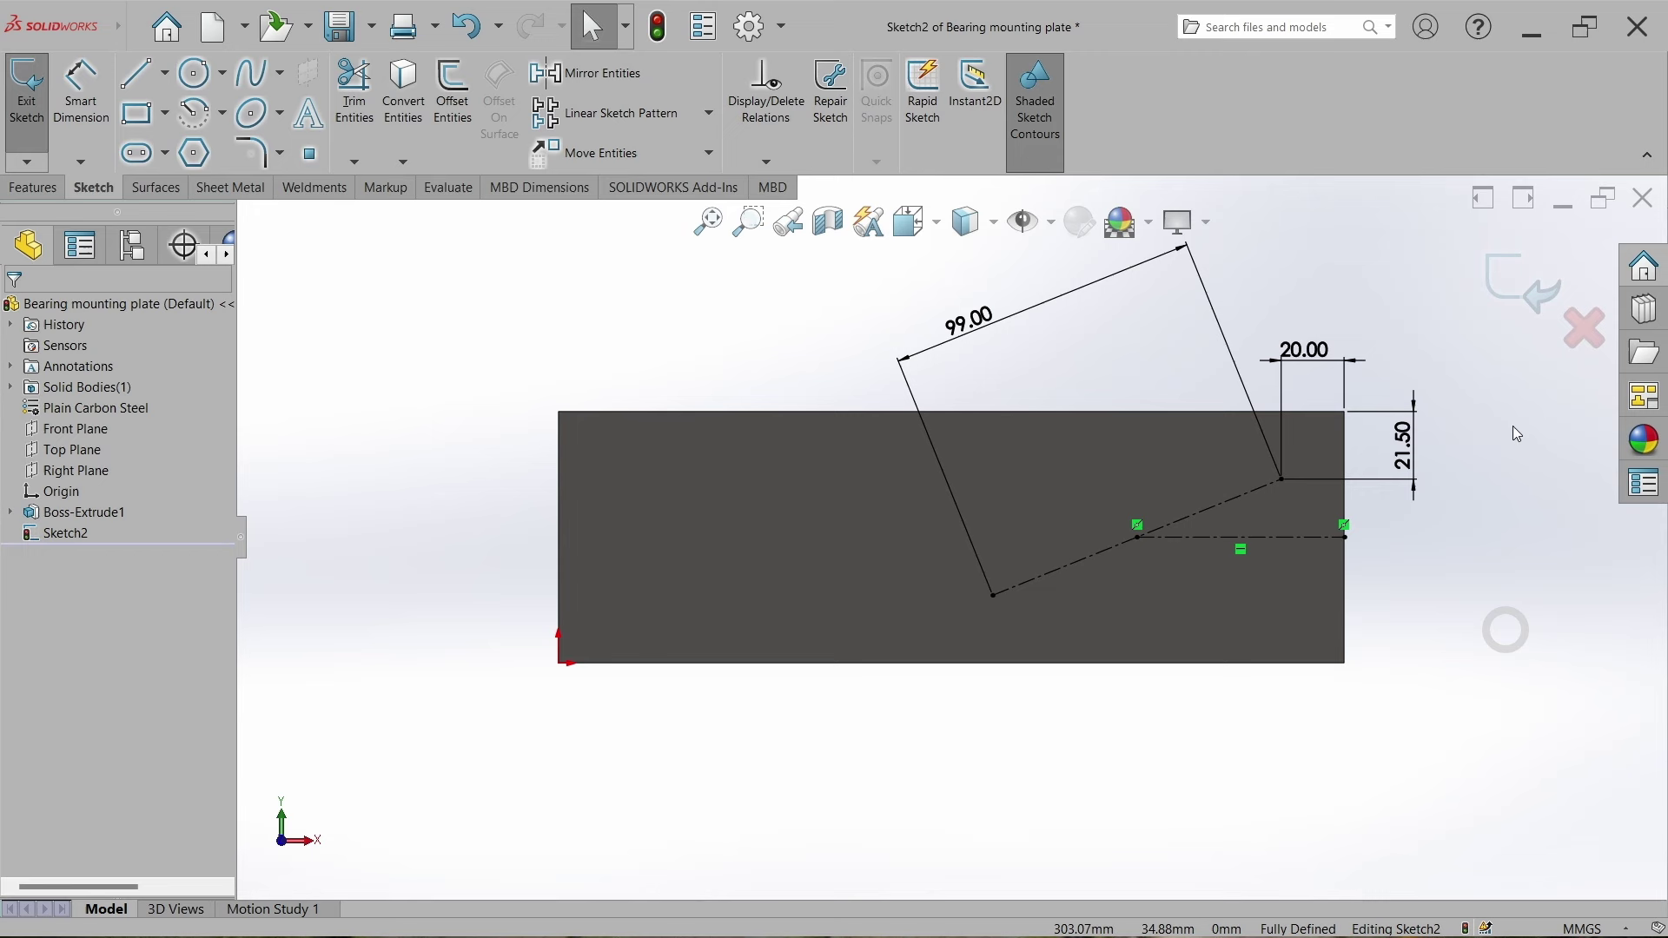
click(1521, 289)
Start a Hole Wizard straight tap with ANSI Metric standard, Bottoming Tapped Hole type, size M14x2.0 and Through All end condition.
click(26, 189)
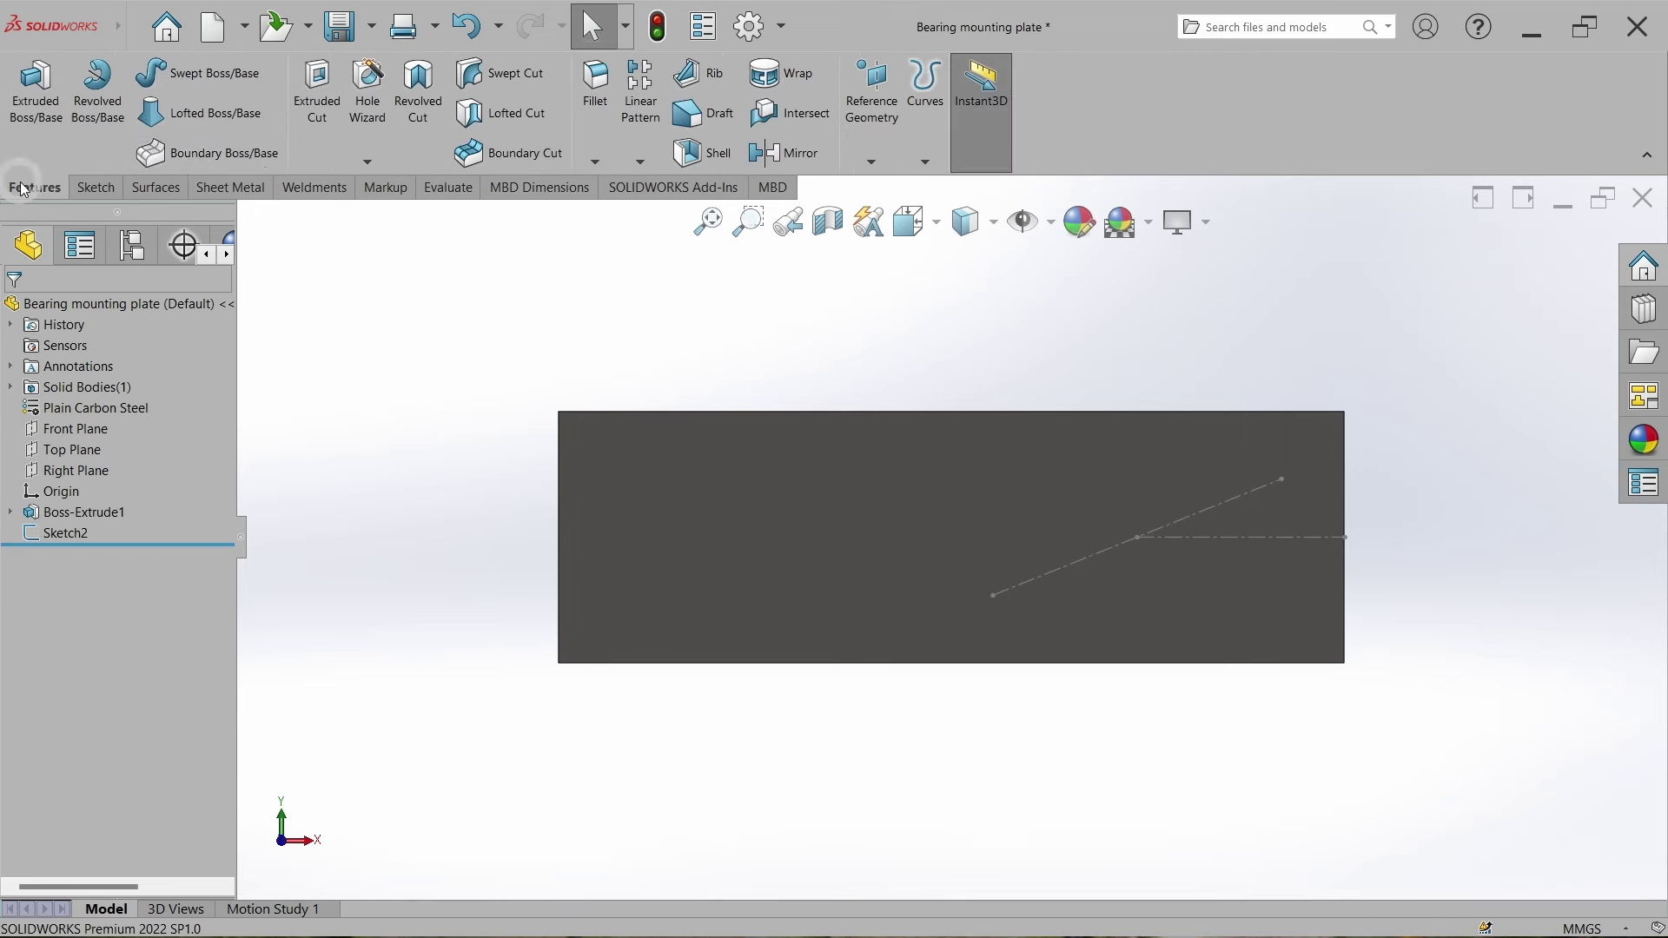
click(365, 100)
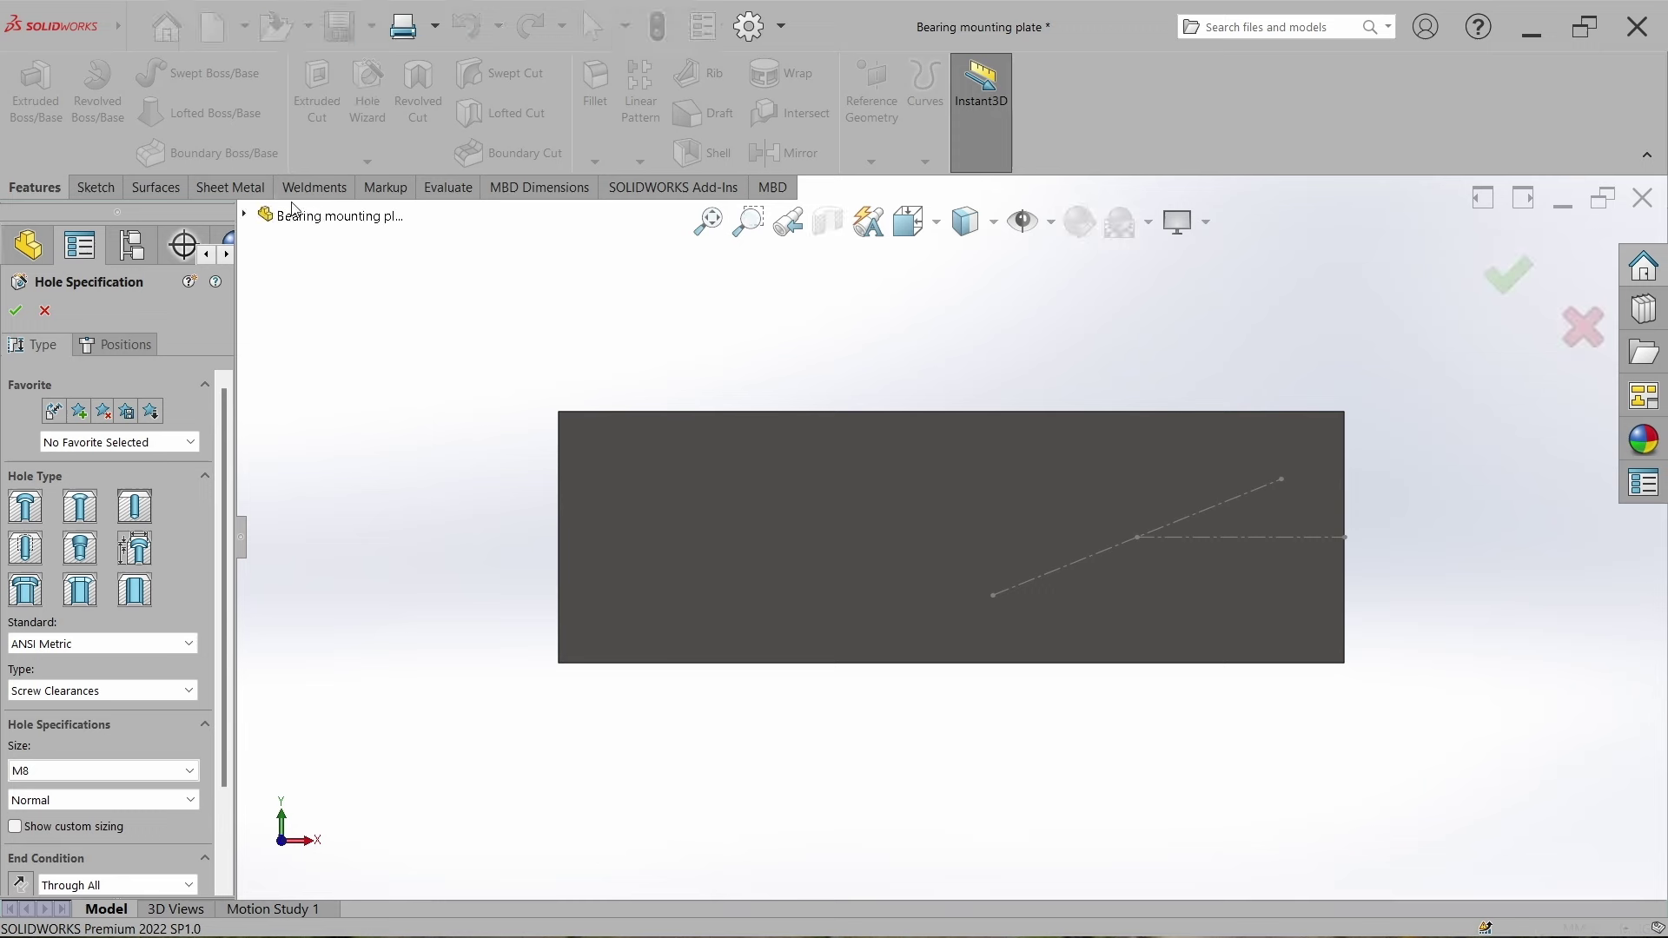
click(29, 549)
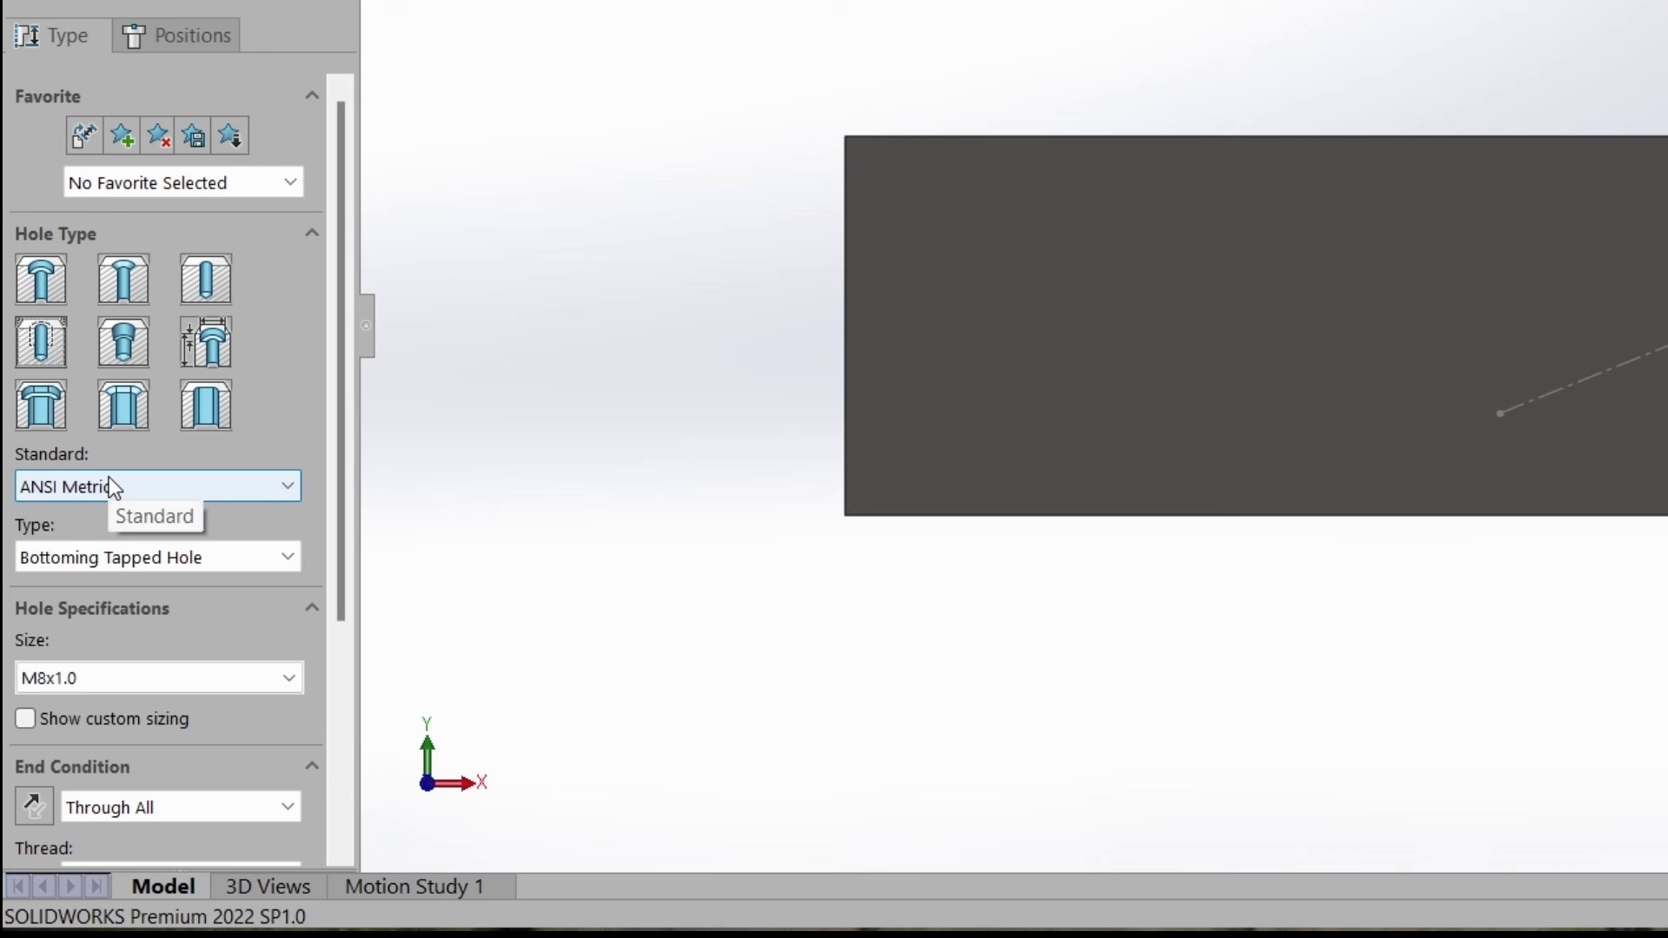
click(113, 488)
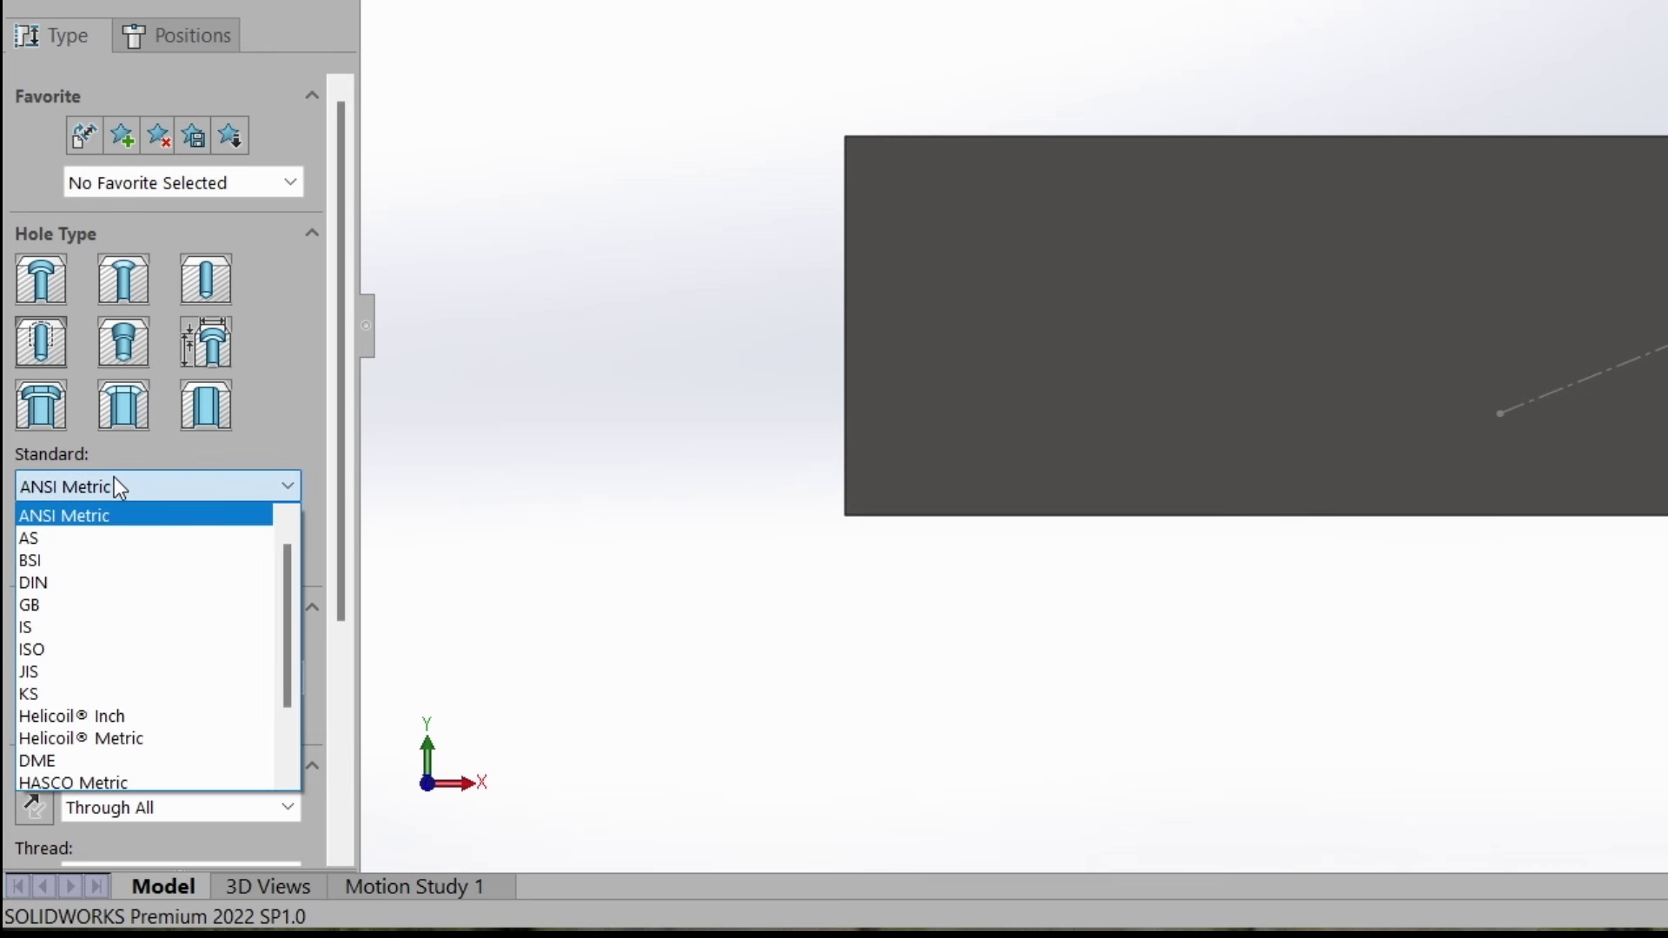
click(114, 479)
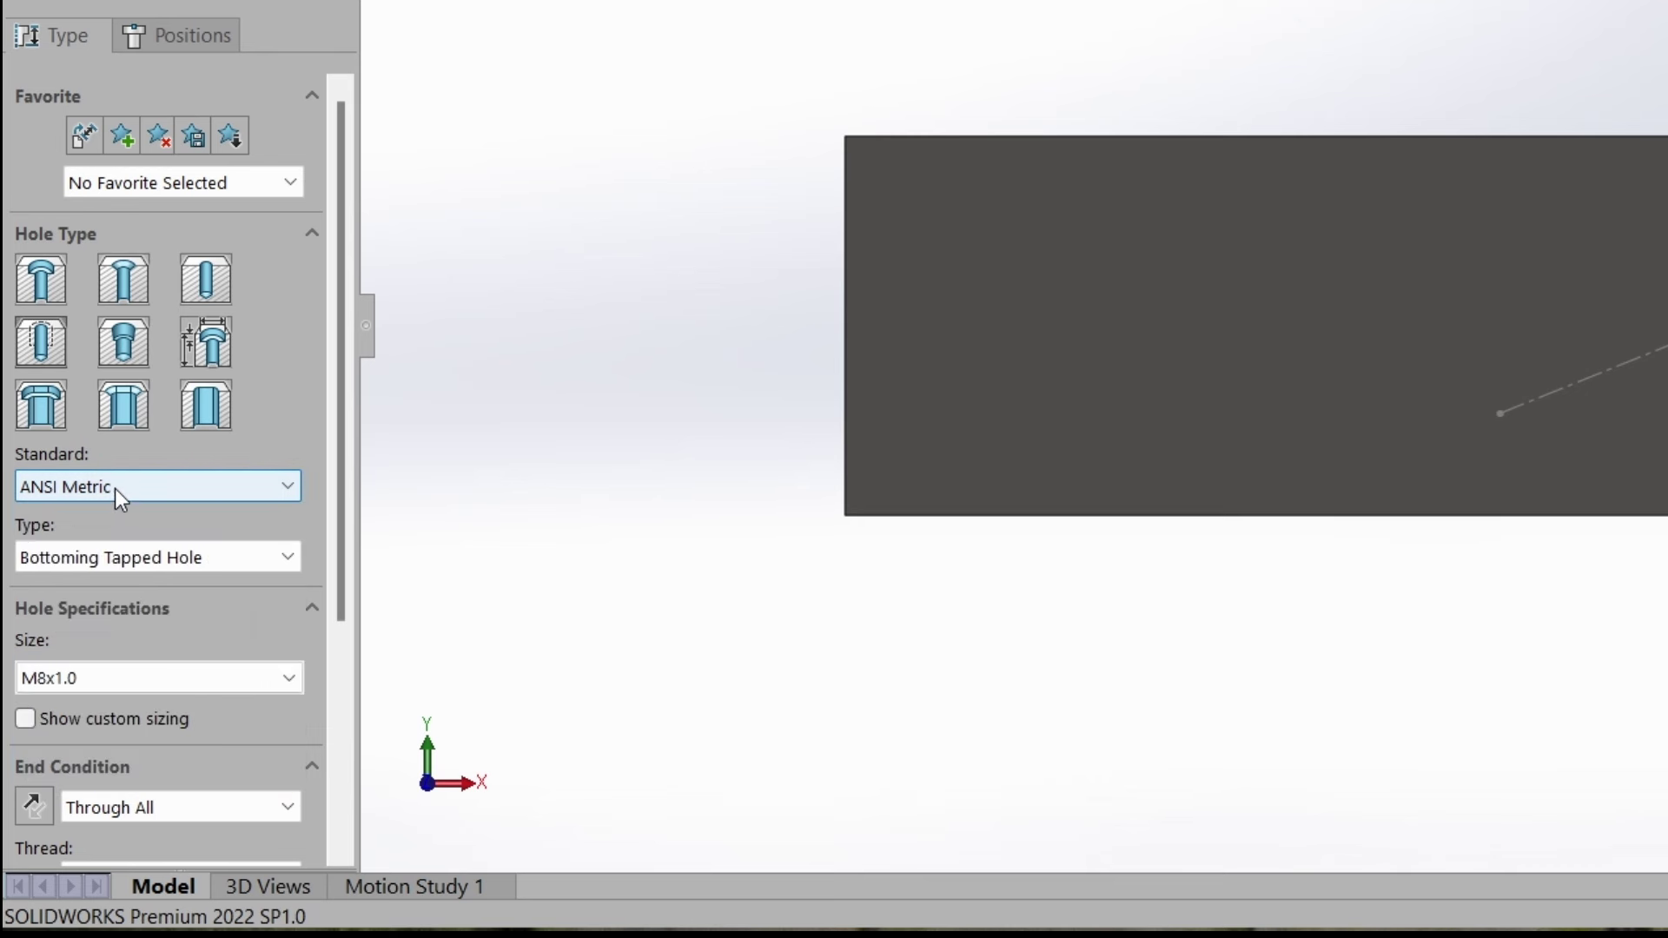
click(111, 688)
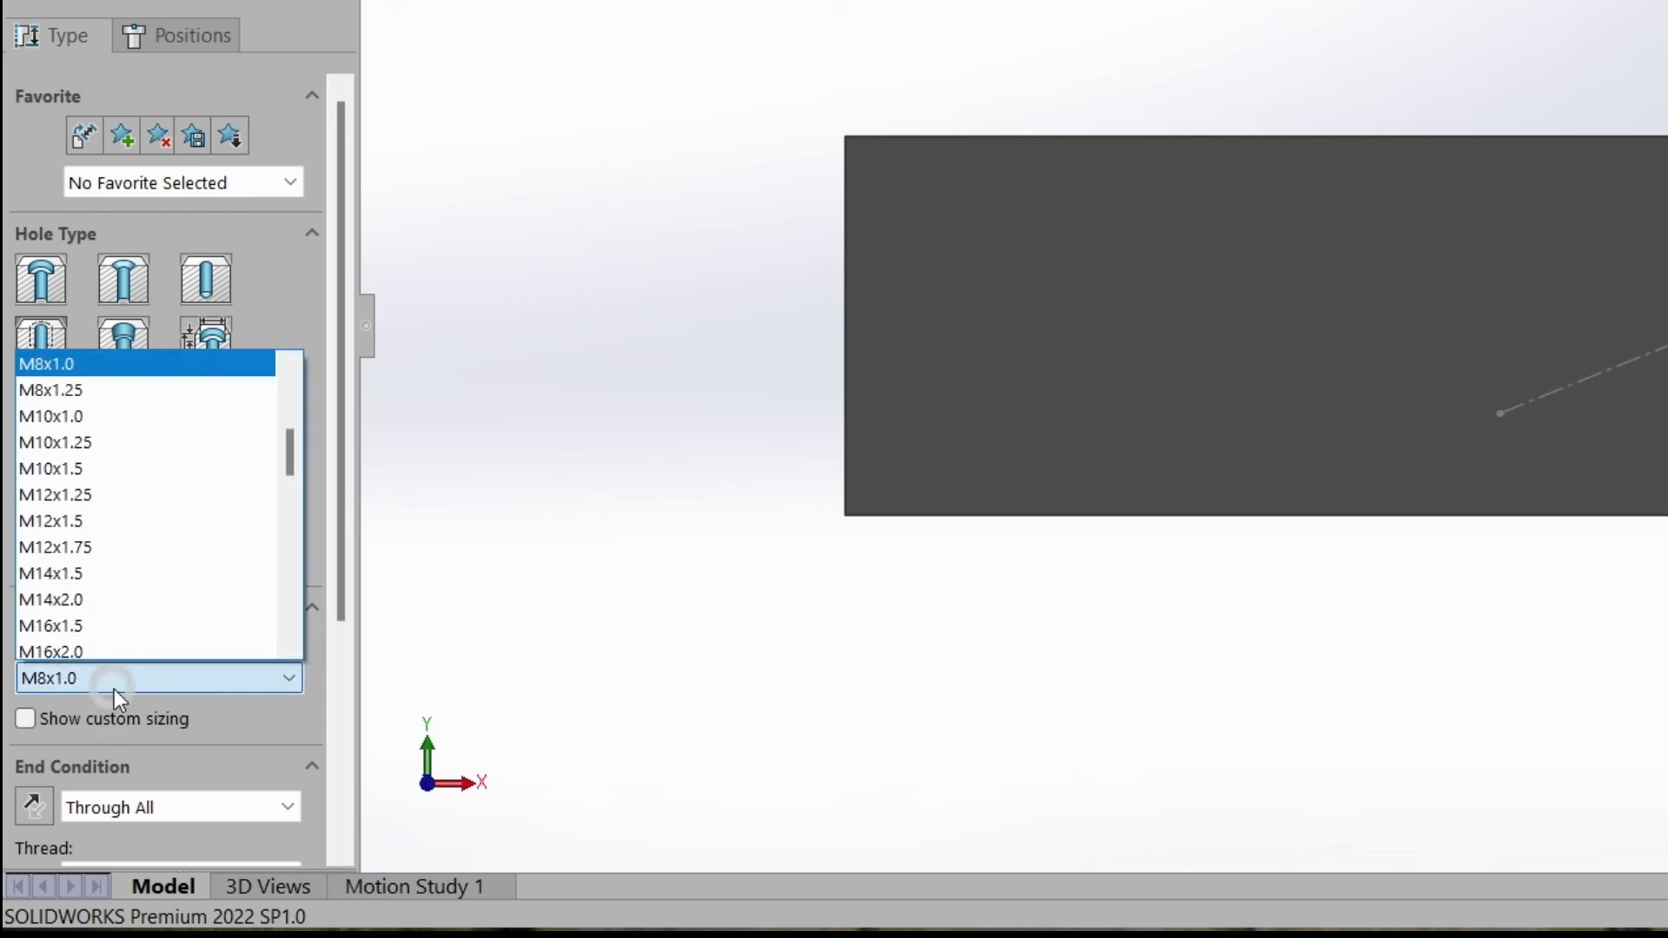
scroll(228, 473, down, 1)
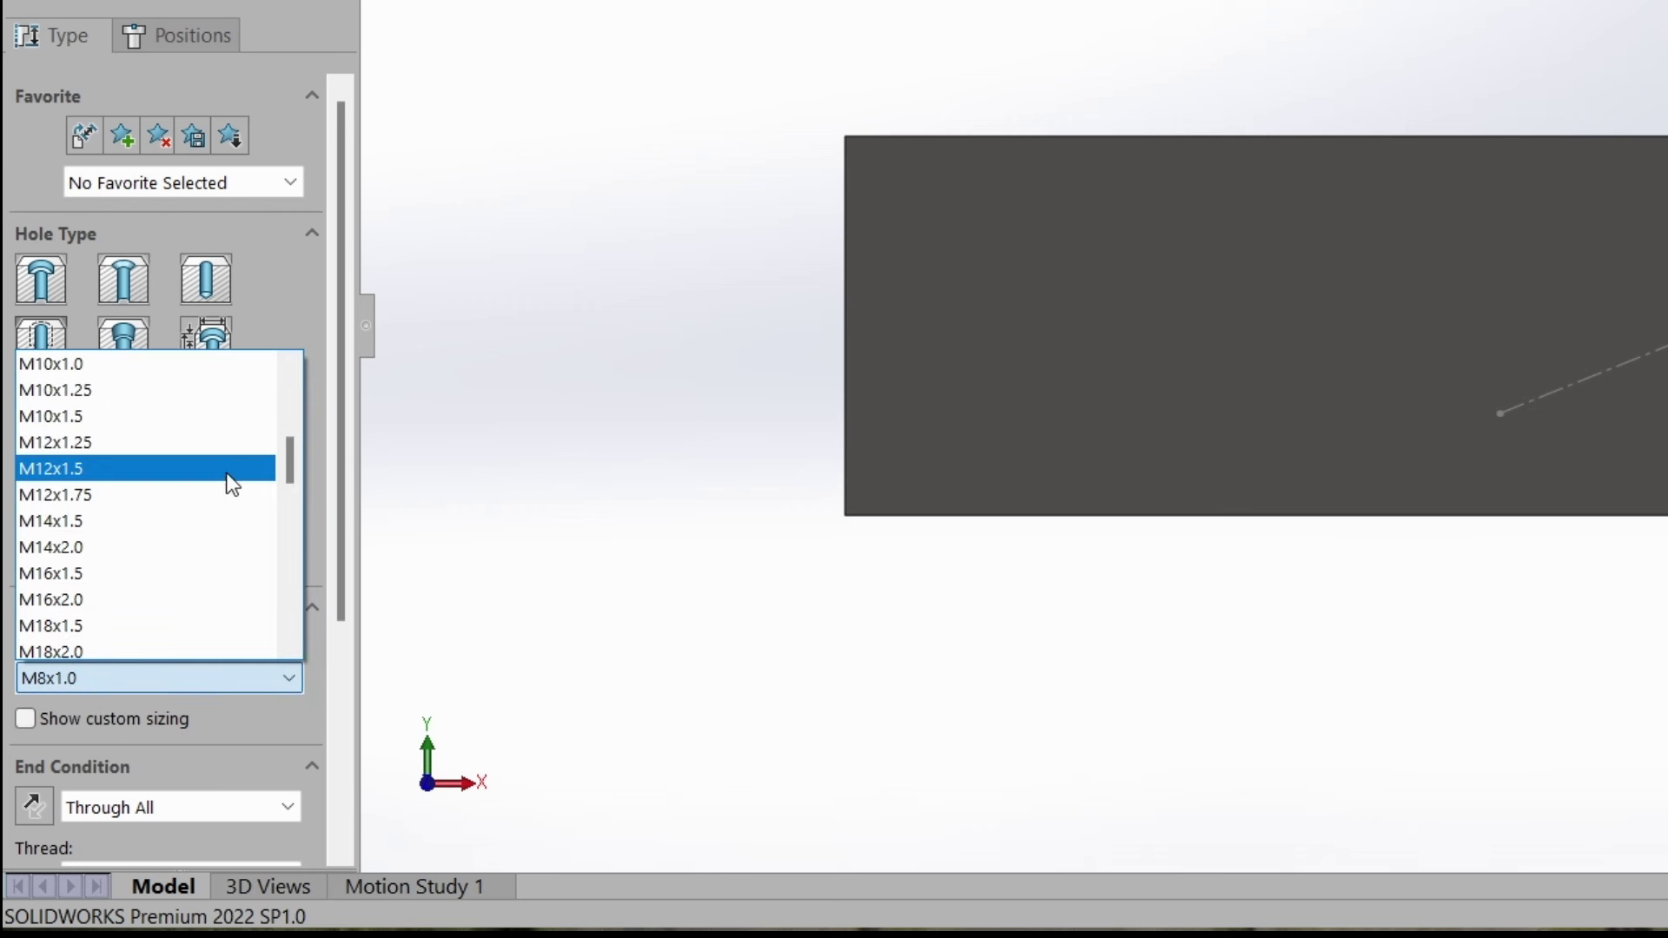
click(99, 547)
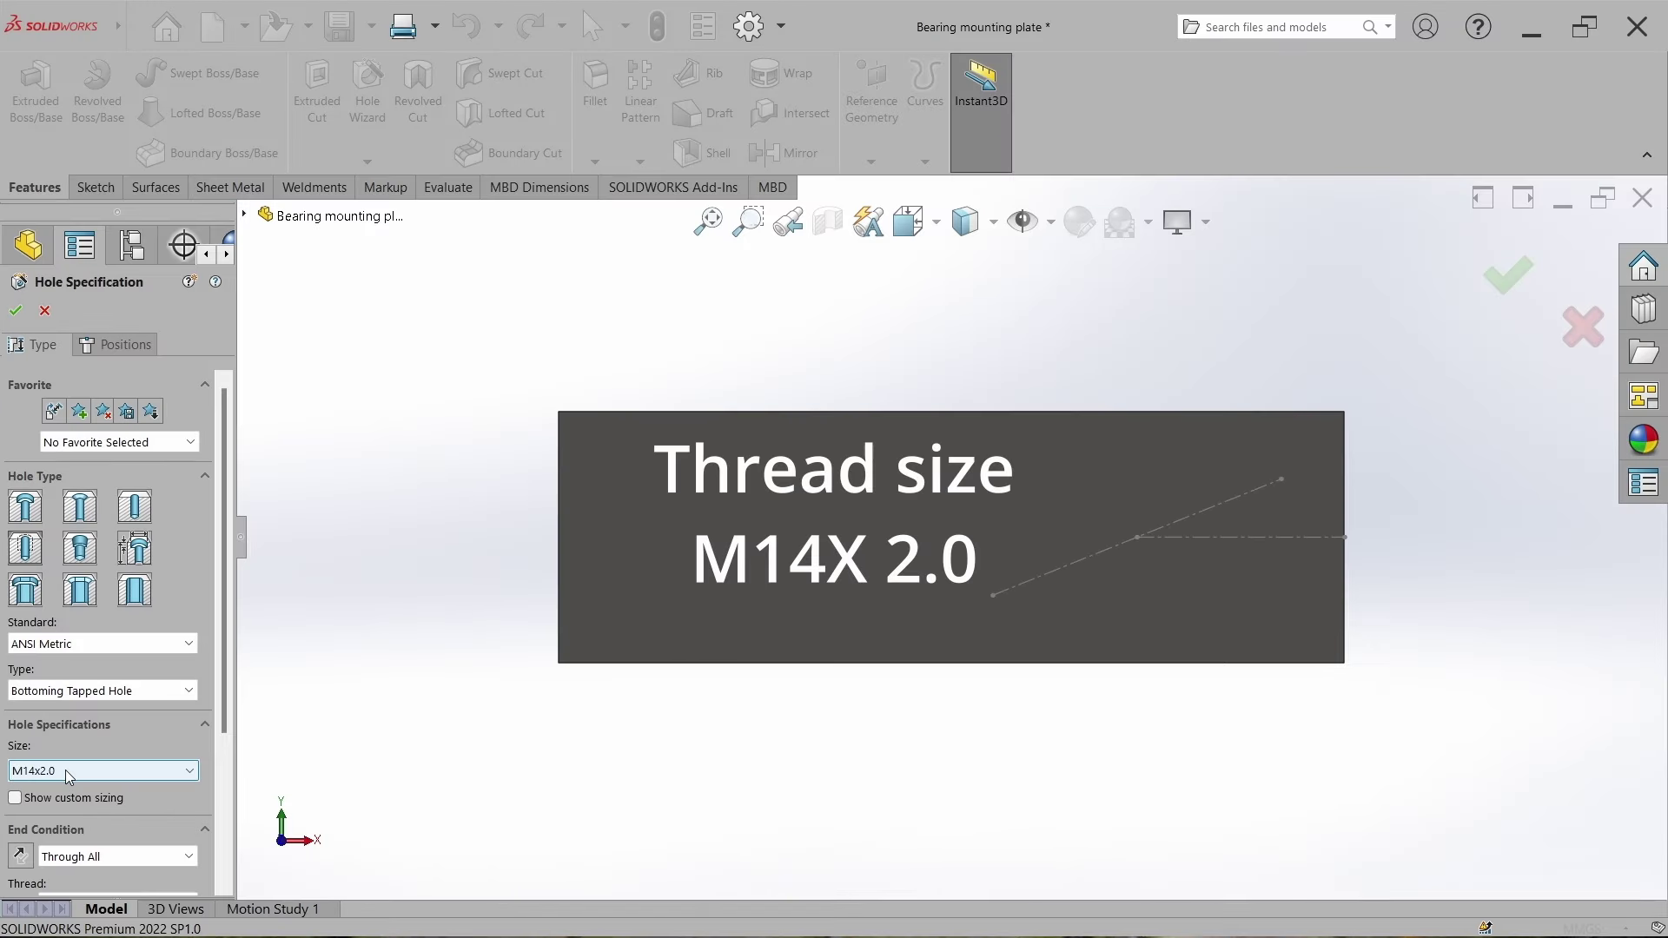
Position the tapped holes with a 3D sketch at both endpoints of the sloped construction line and create them.
click(92, 348)
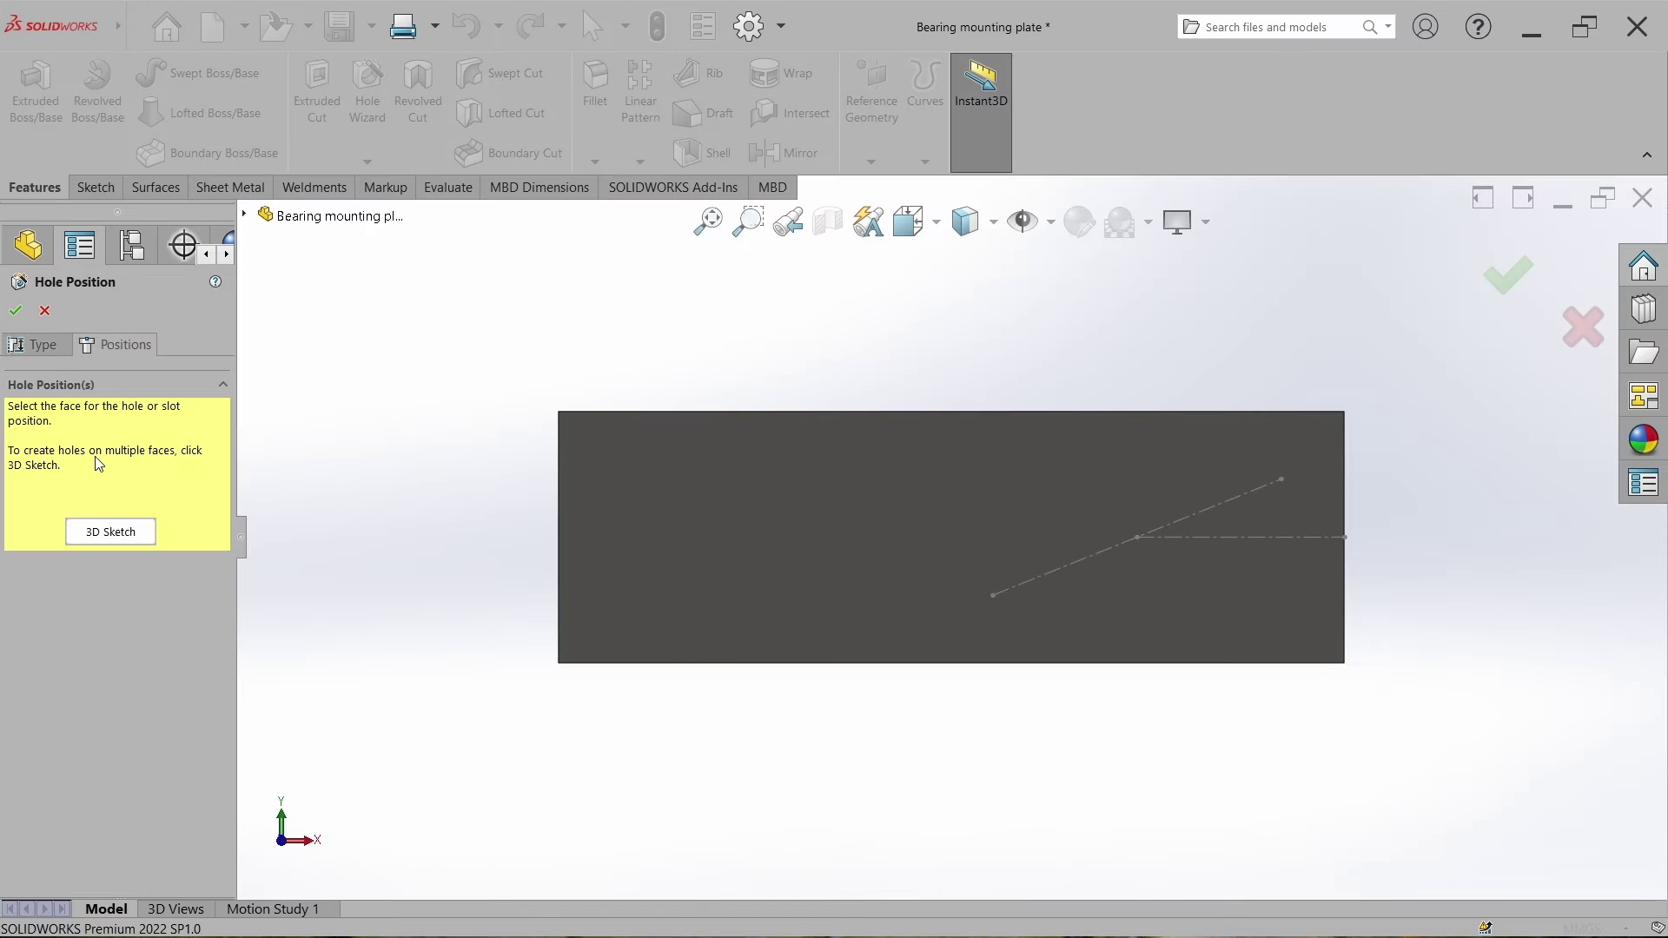
click(110, 534)
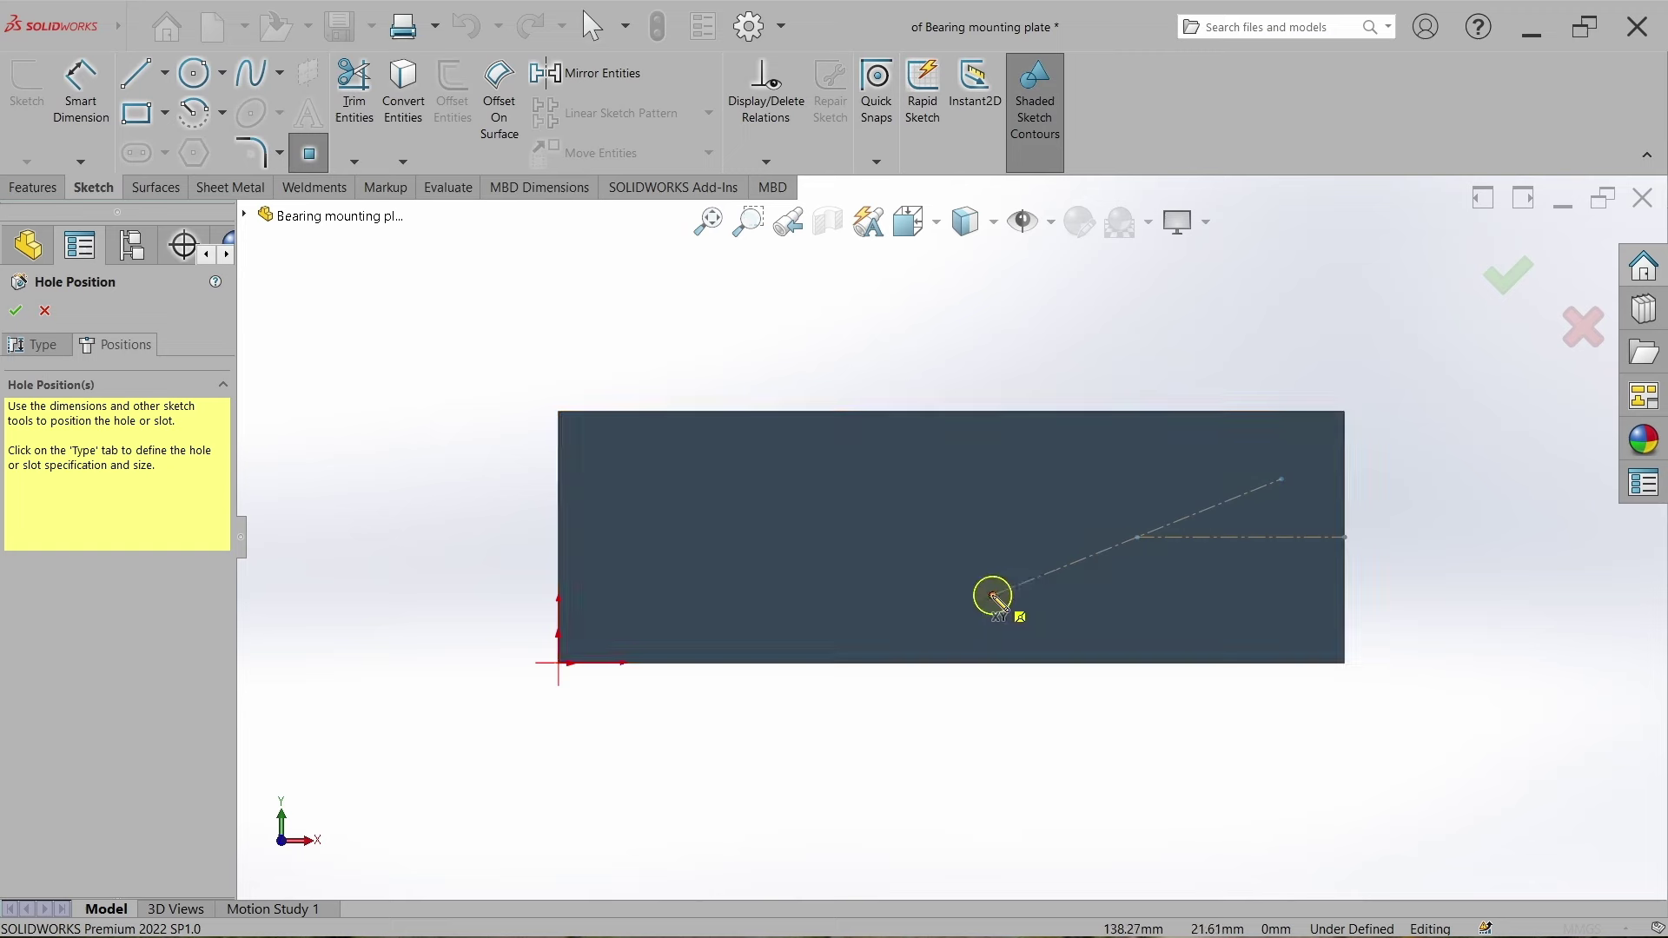
click(993, 596)
click(1282, 480)
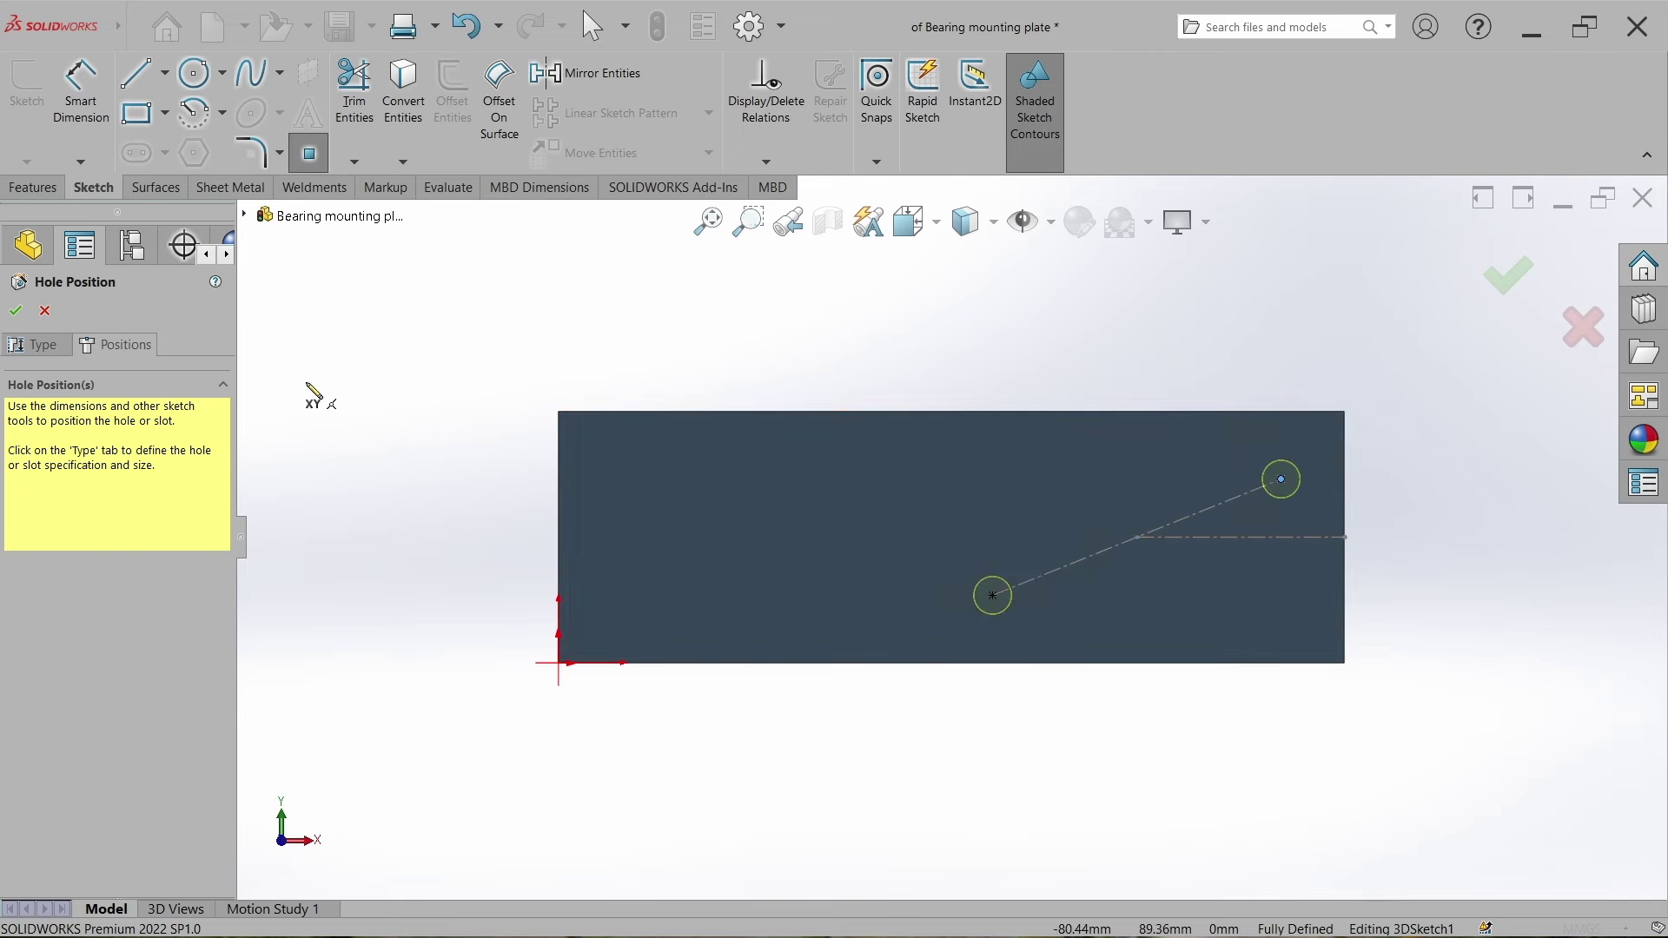
click(16, 311)
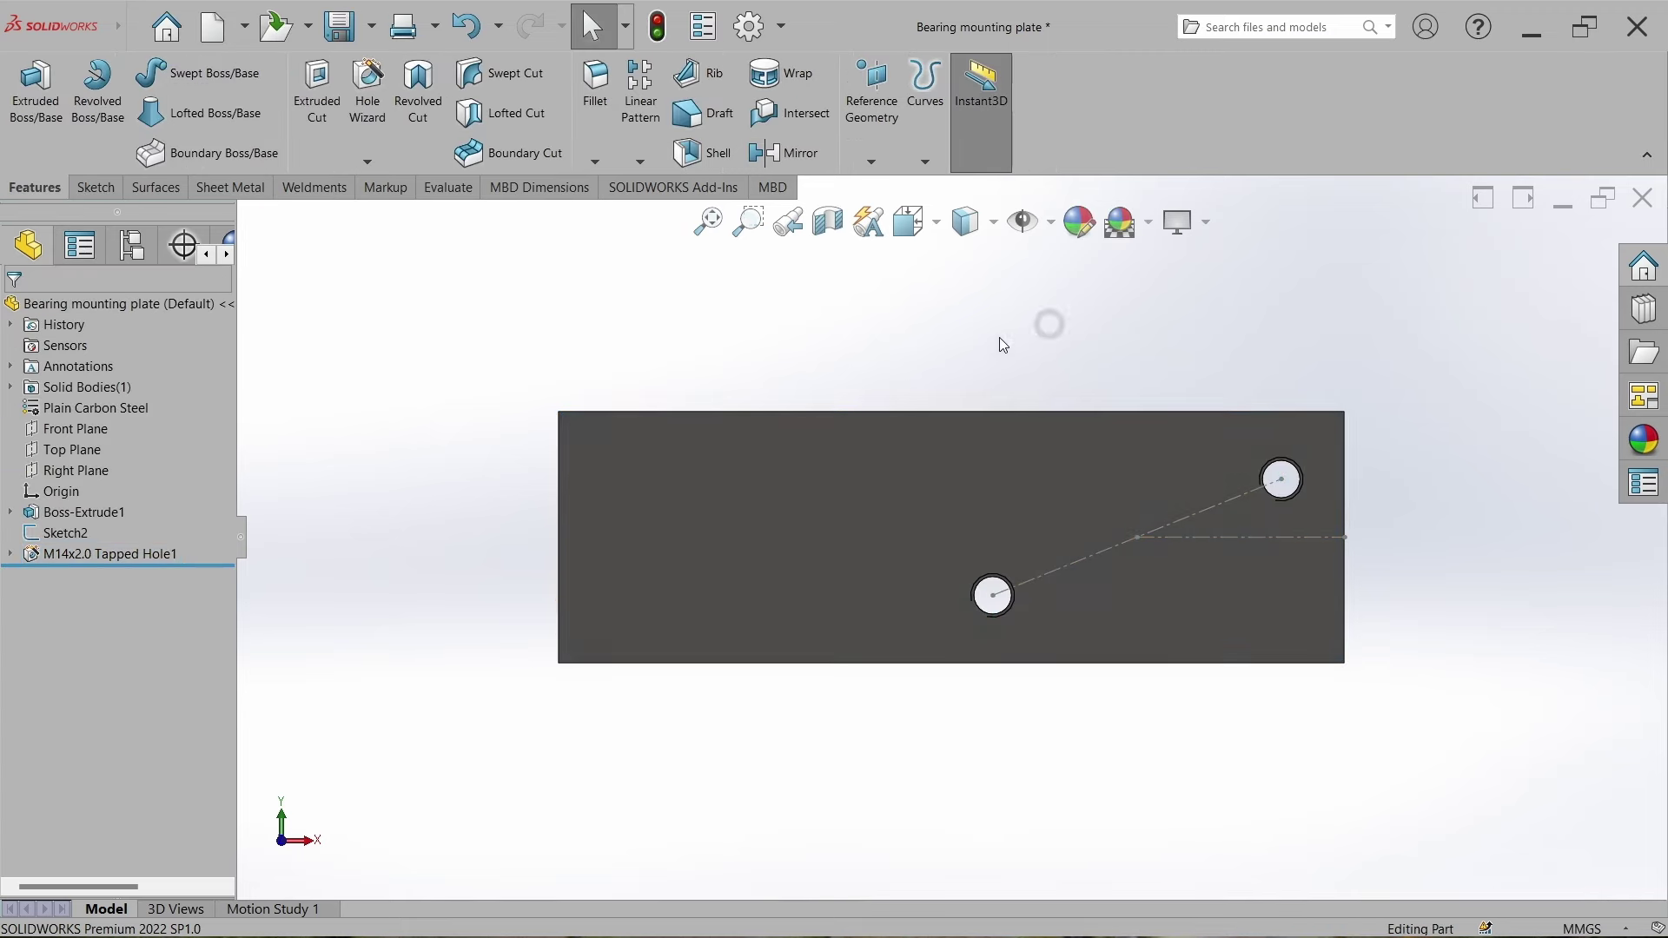
Hide the construction-line sketch and save the mounting plate part.
click(65, 535)
click(81, 508)
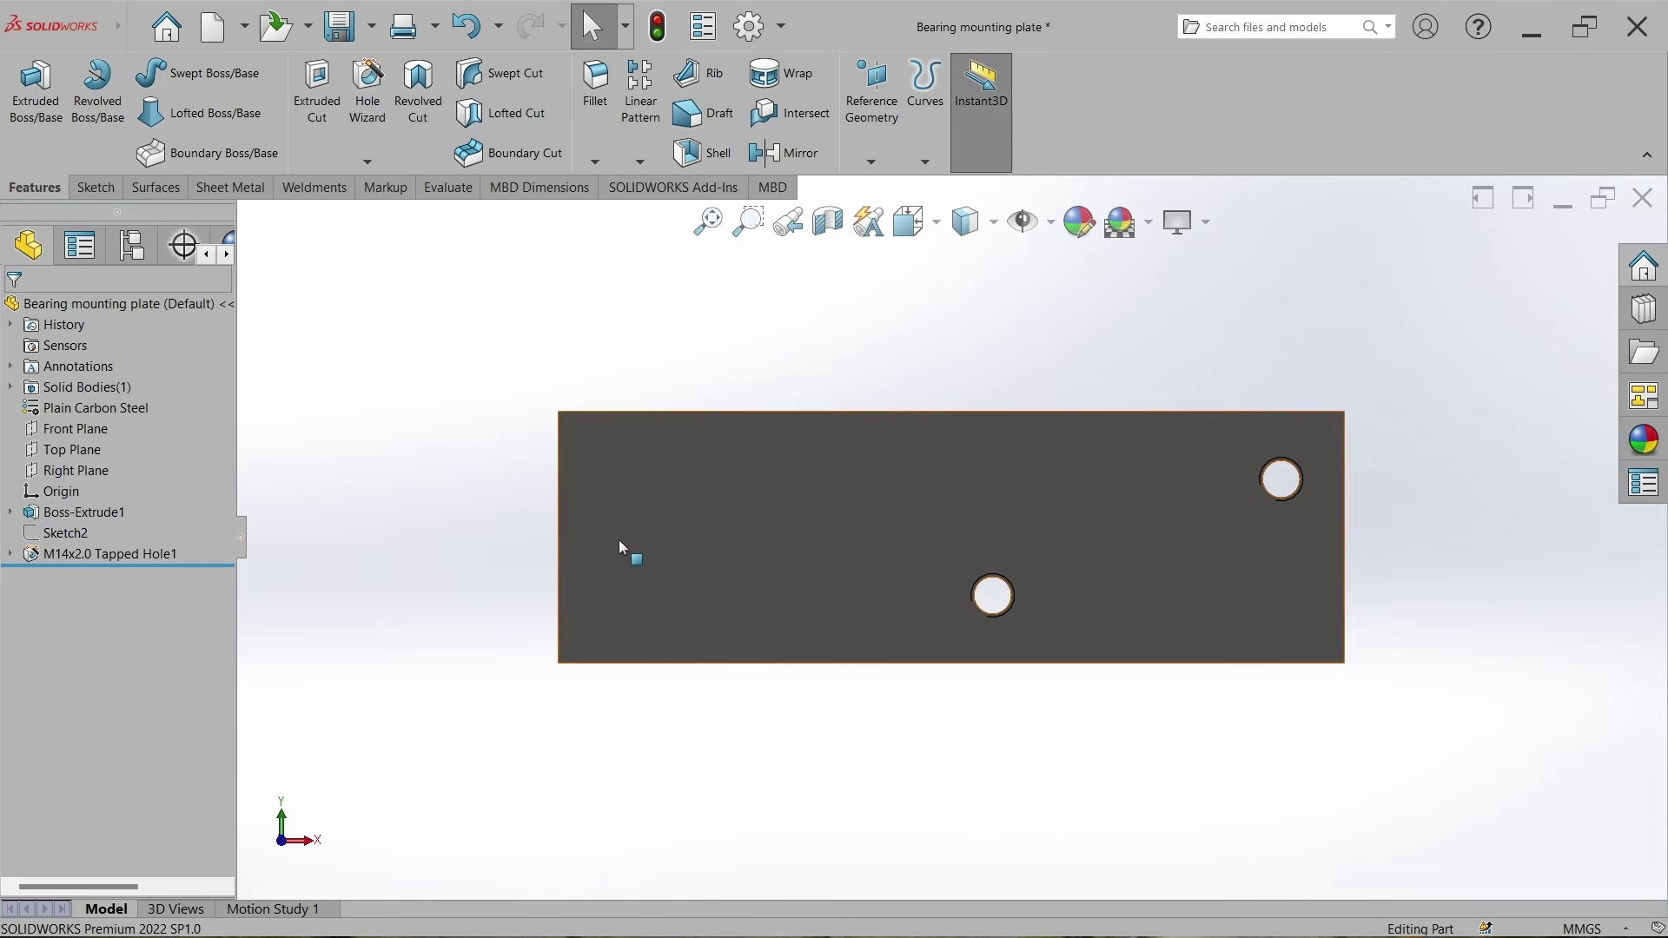
key(ctrl+s)
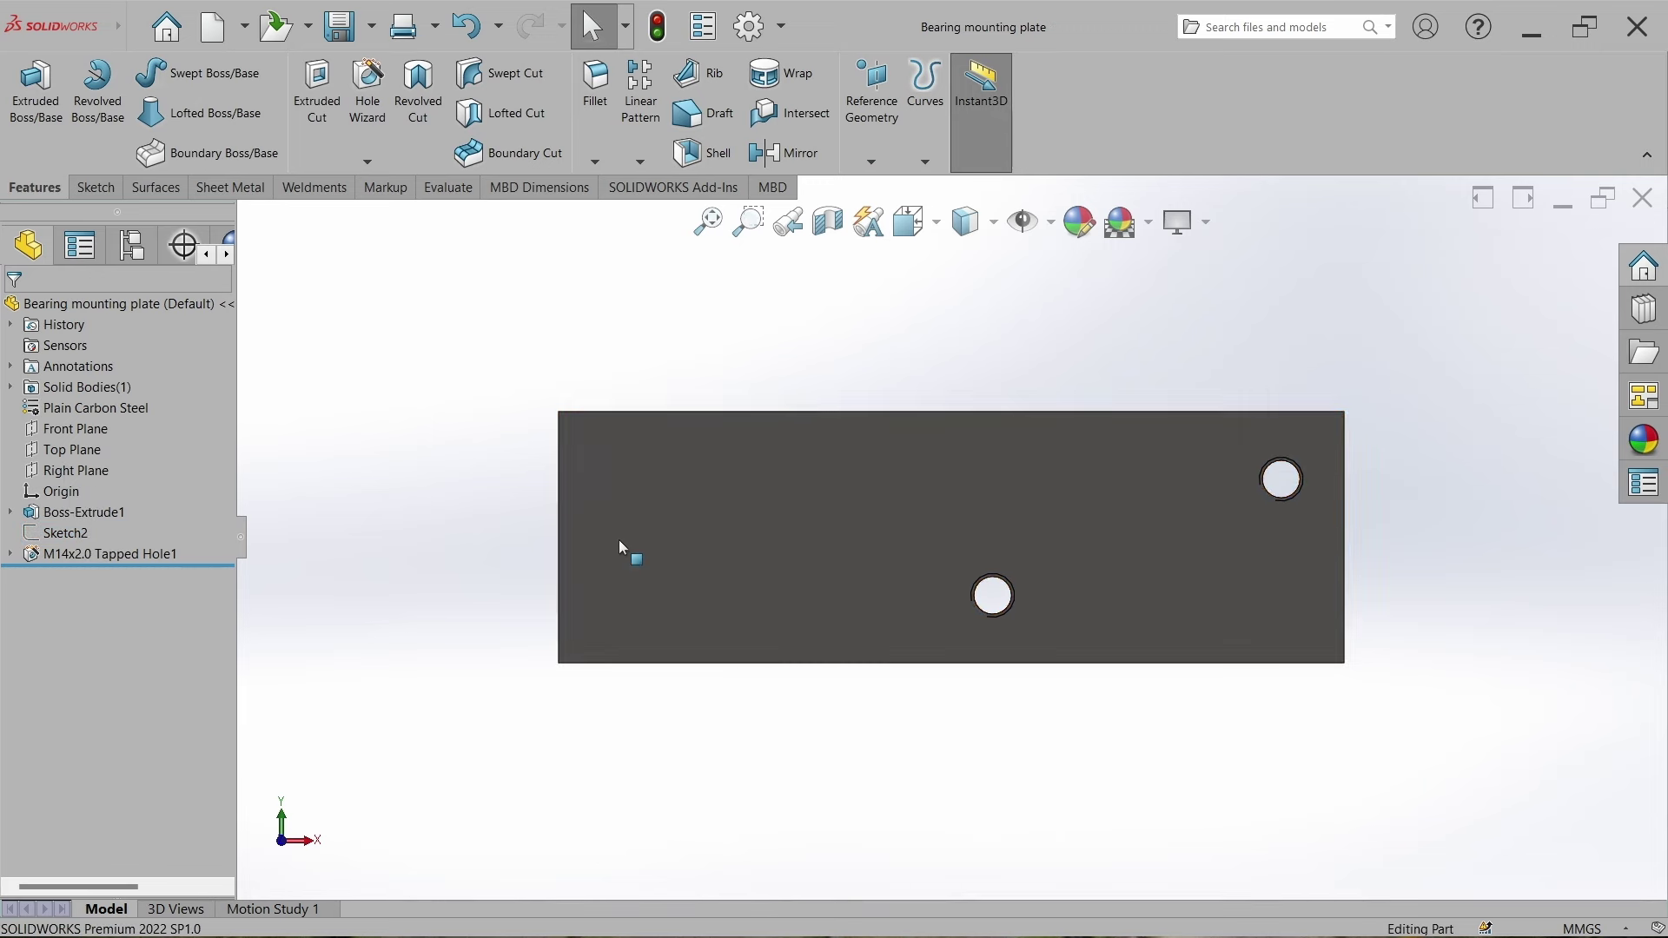
Return to the conveyor assembly and delete the bearing block's existing width, distance and coincident mates.
click(1647, 205)
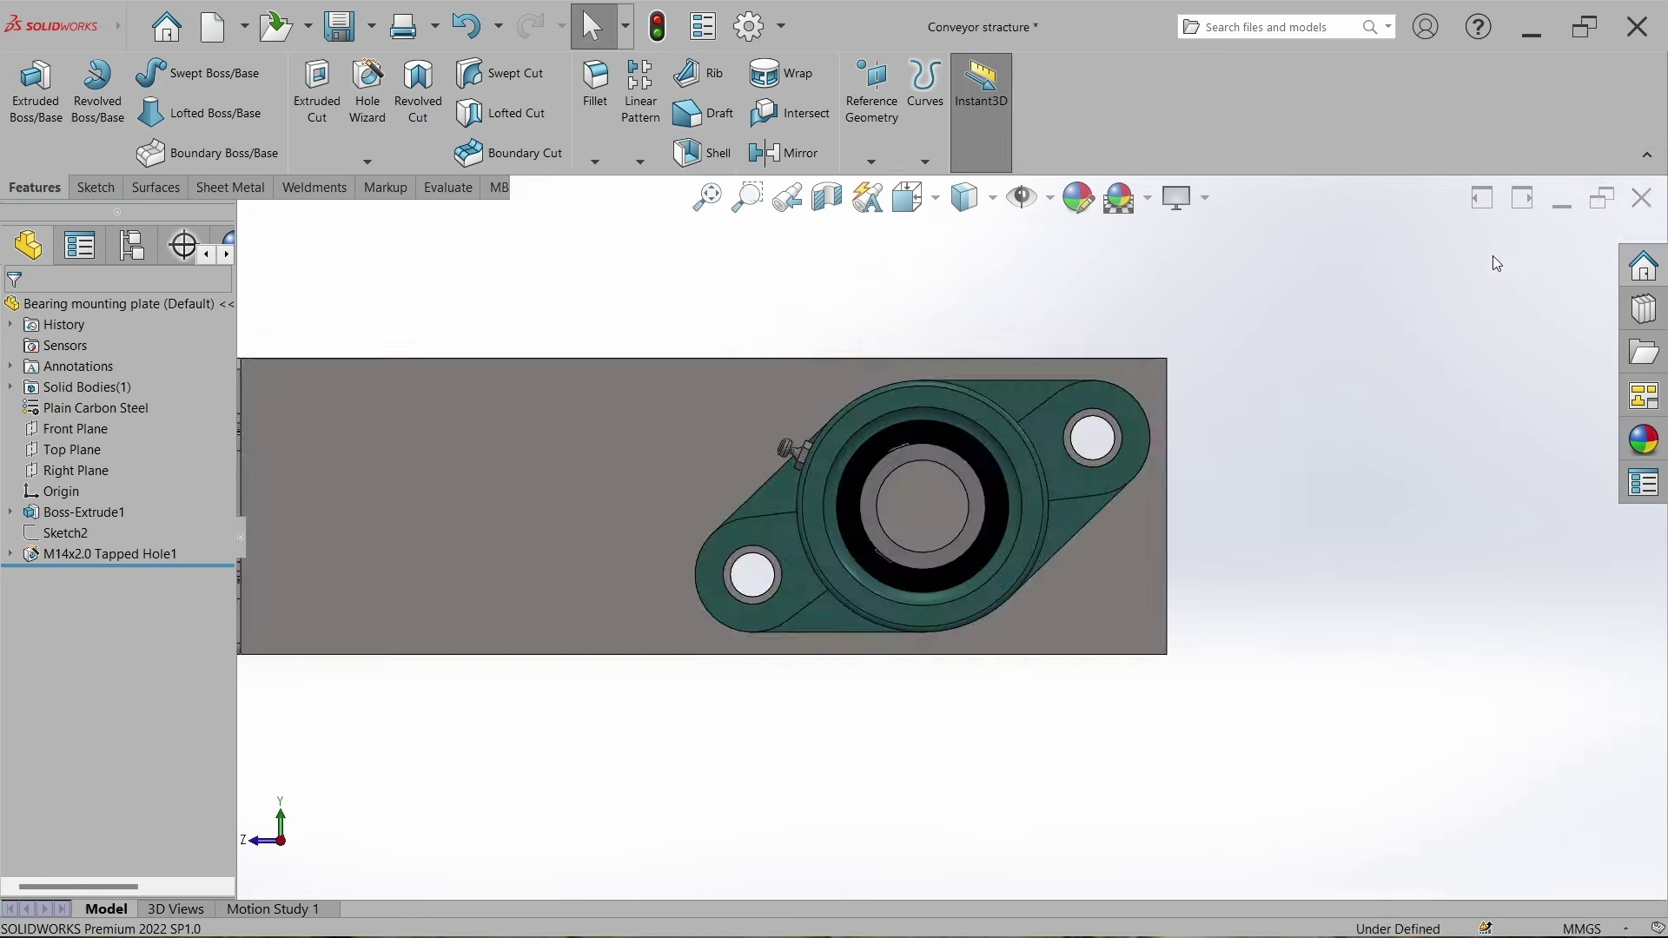
click(1084, 463)
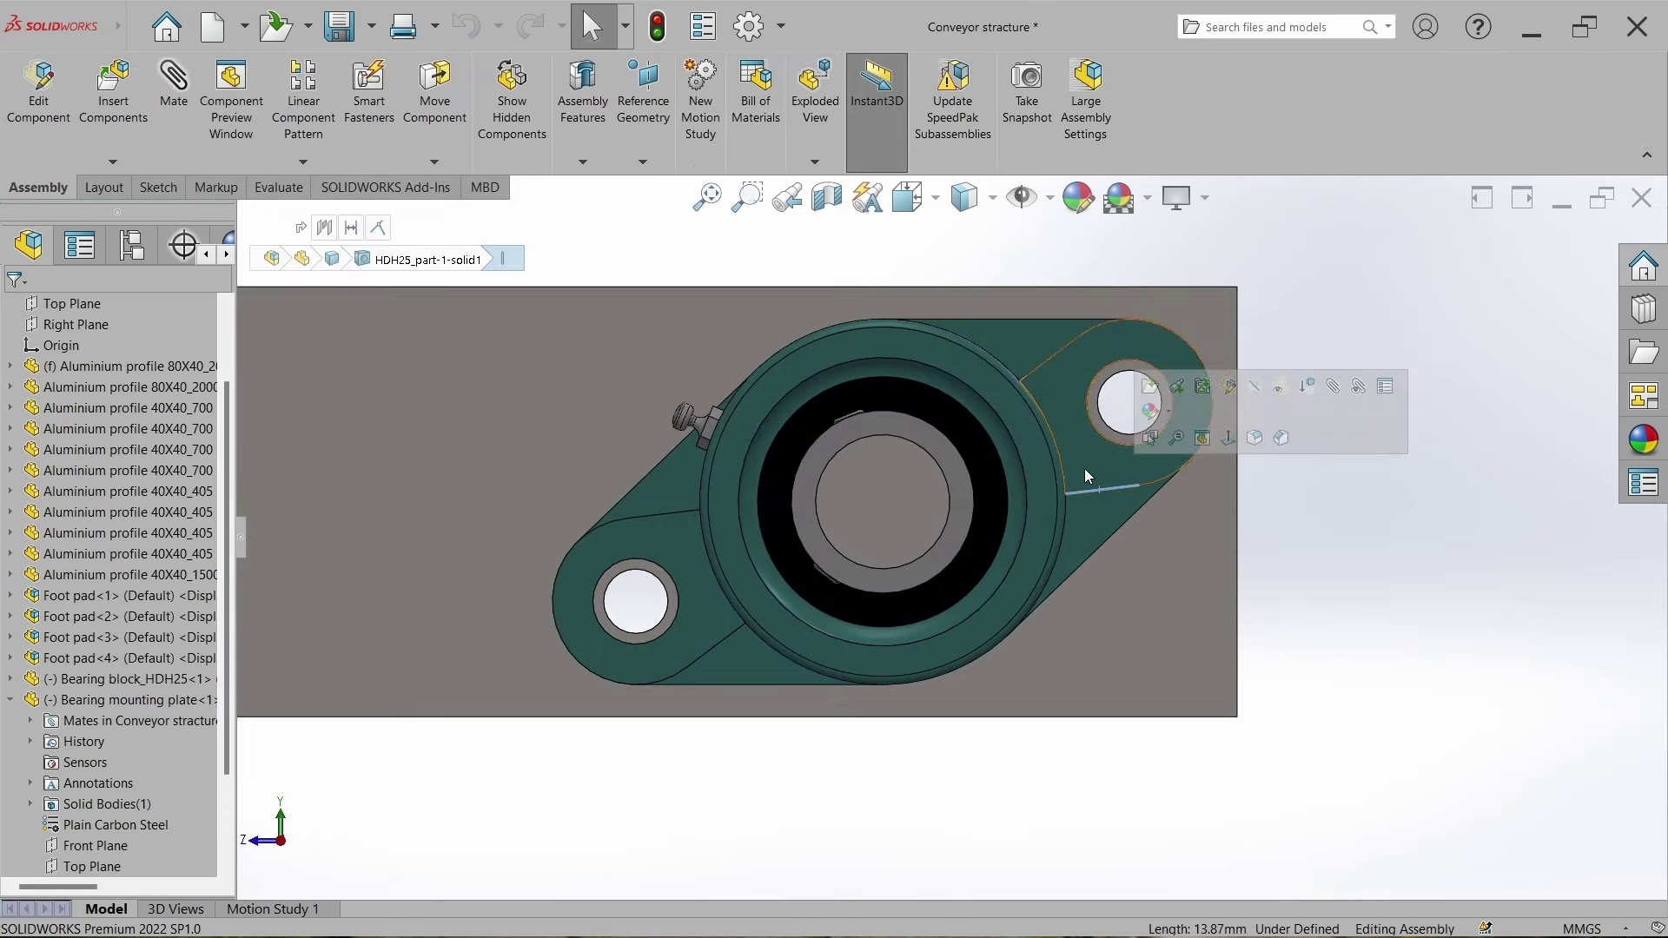
click(15, 680)
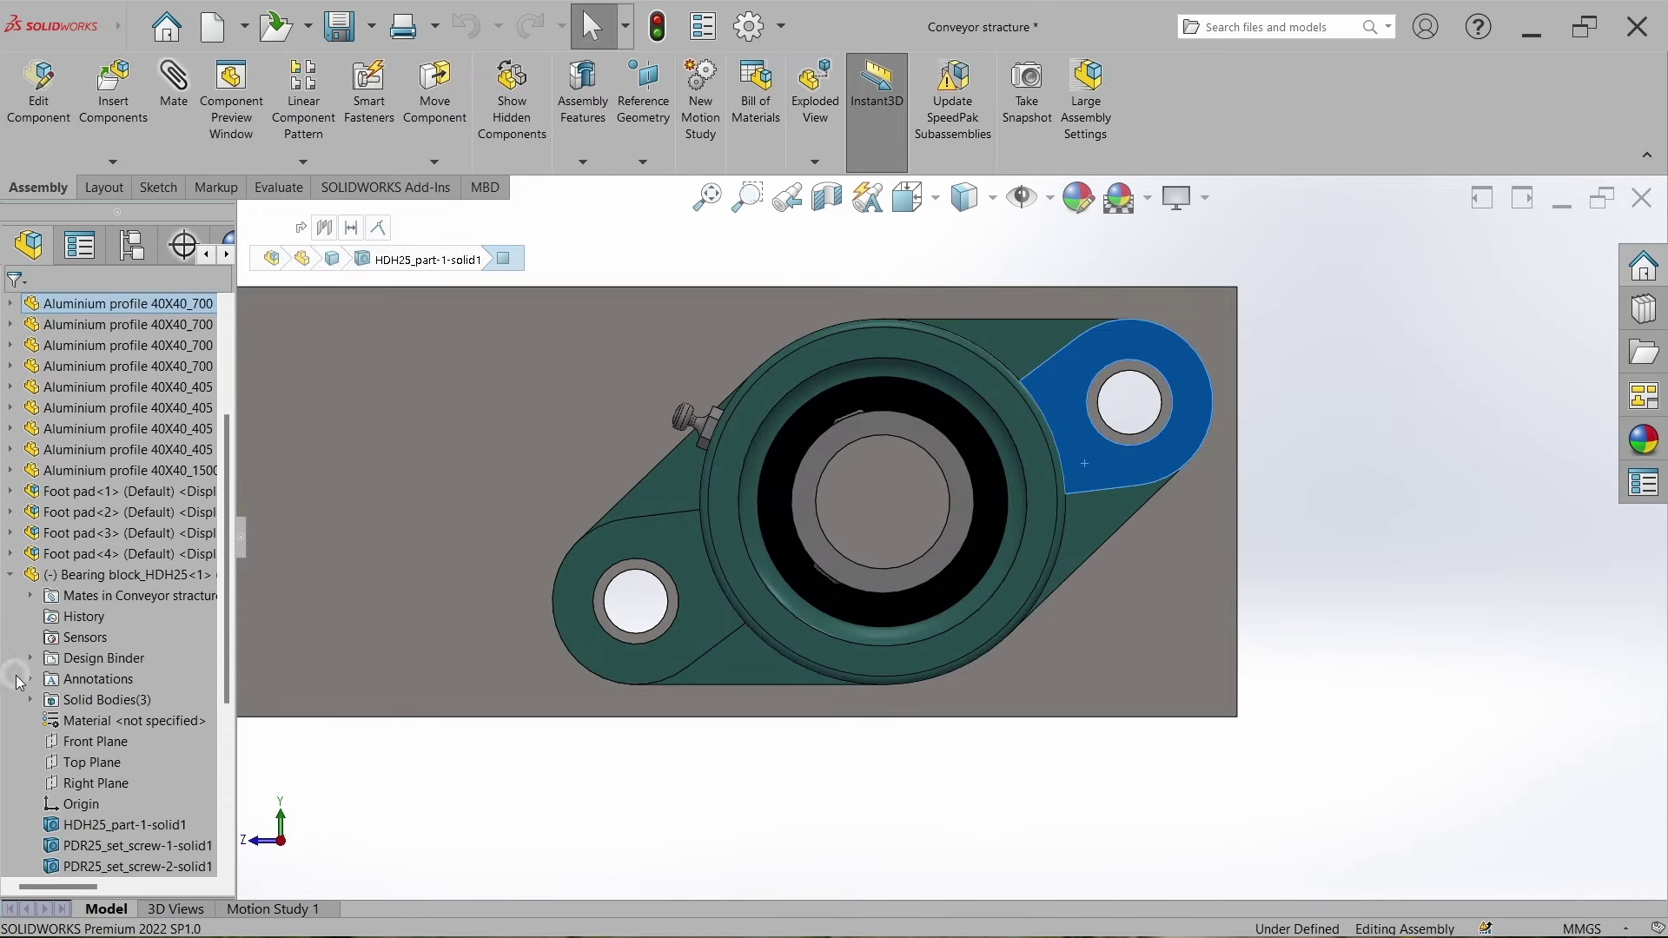
click(31, 595)
click(156, 657)
shift+click(139, 615)
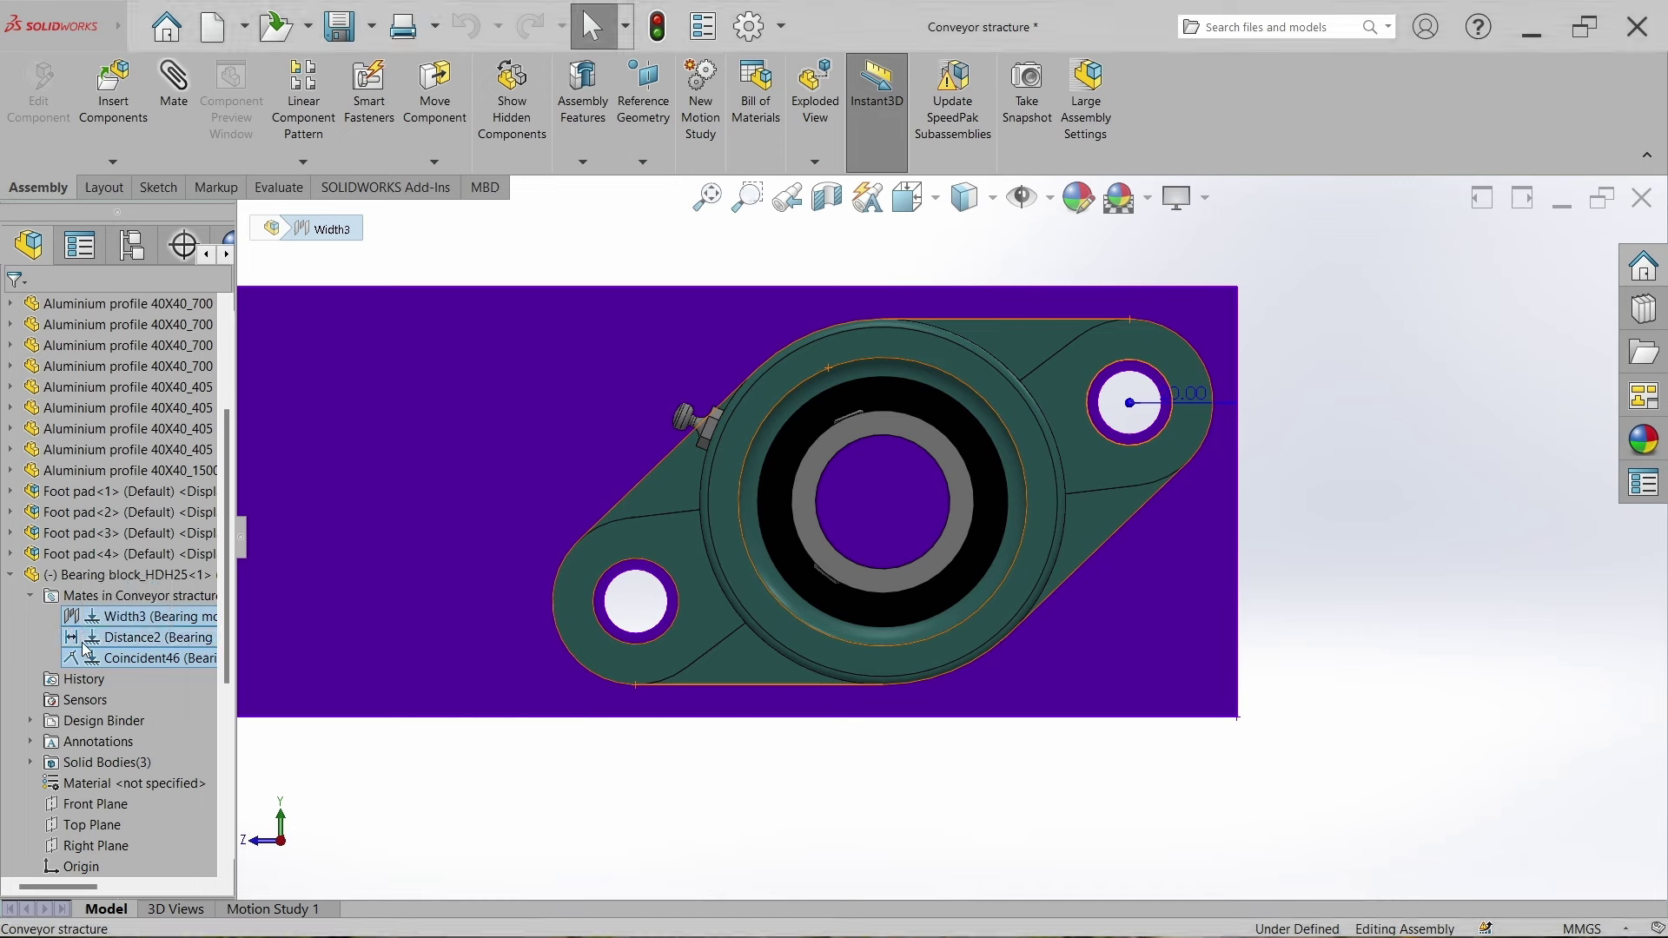
key(Delete)
key(Return)
key(Return)
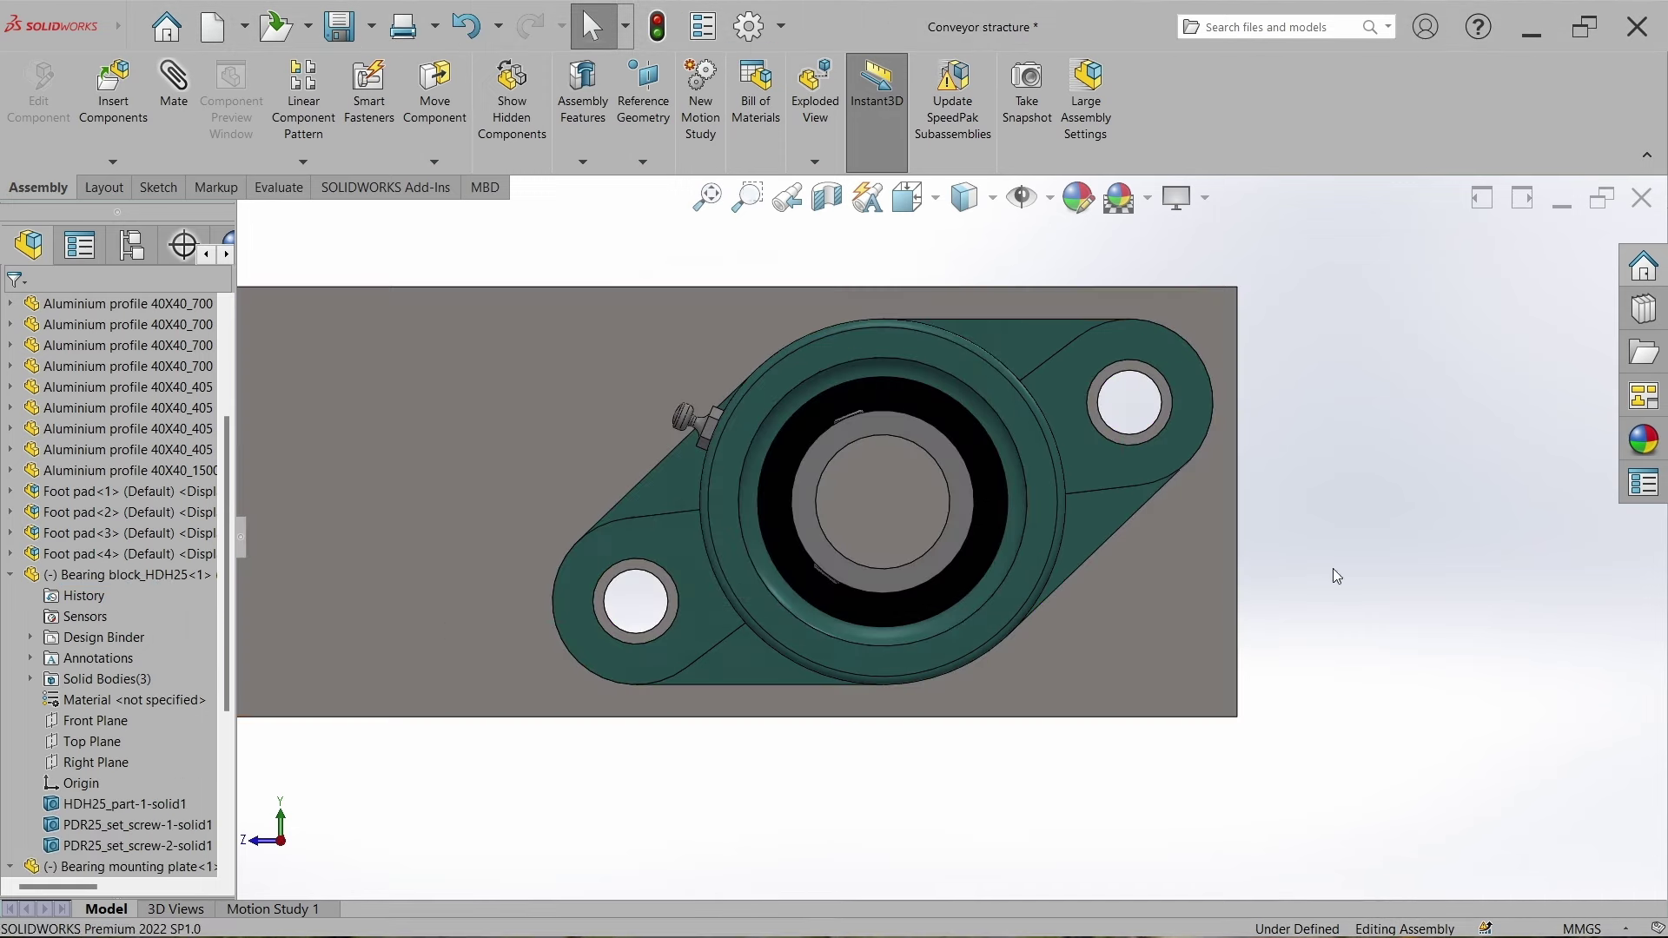
Add a concentric mate between the bearing block's upper bolt hole and the mounting plate's upper tapped hole.
middle_drag(1174, 452, 1216, 500)
scroll(1216, 498, down, 3)
click(1121, 417)
ctrl+click(1096, 398)
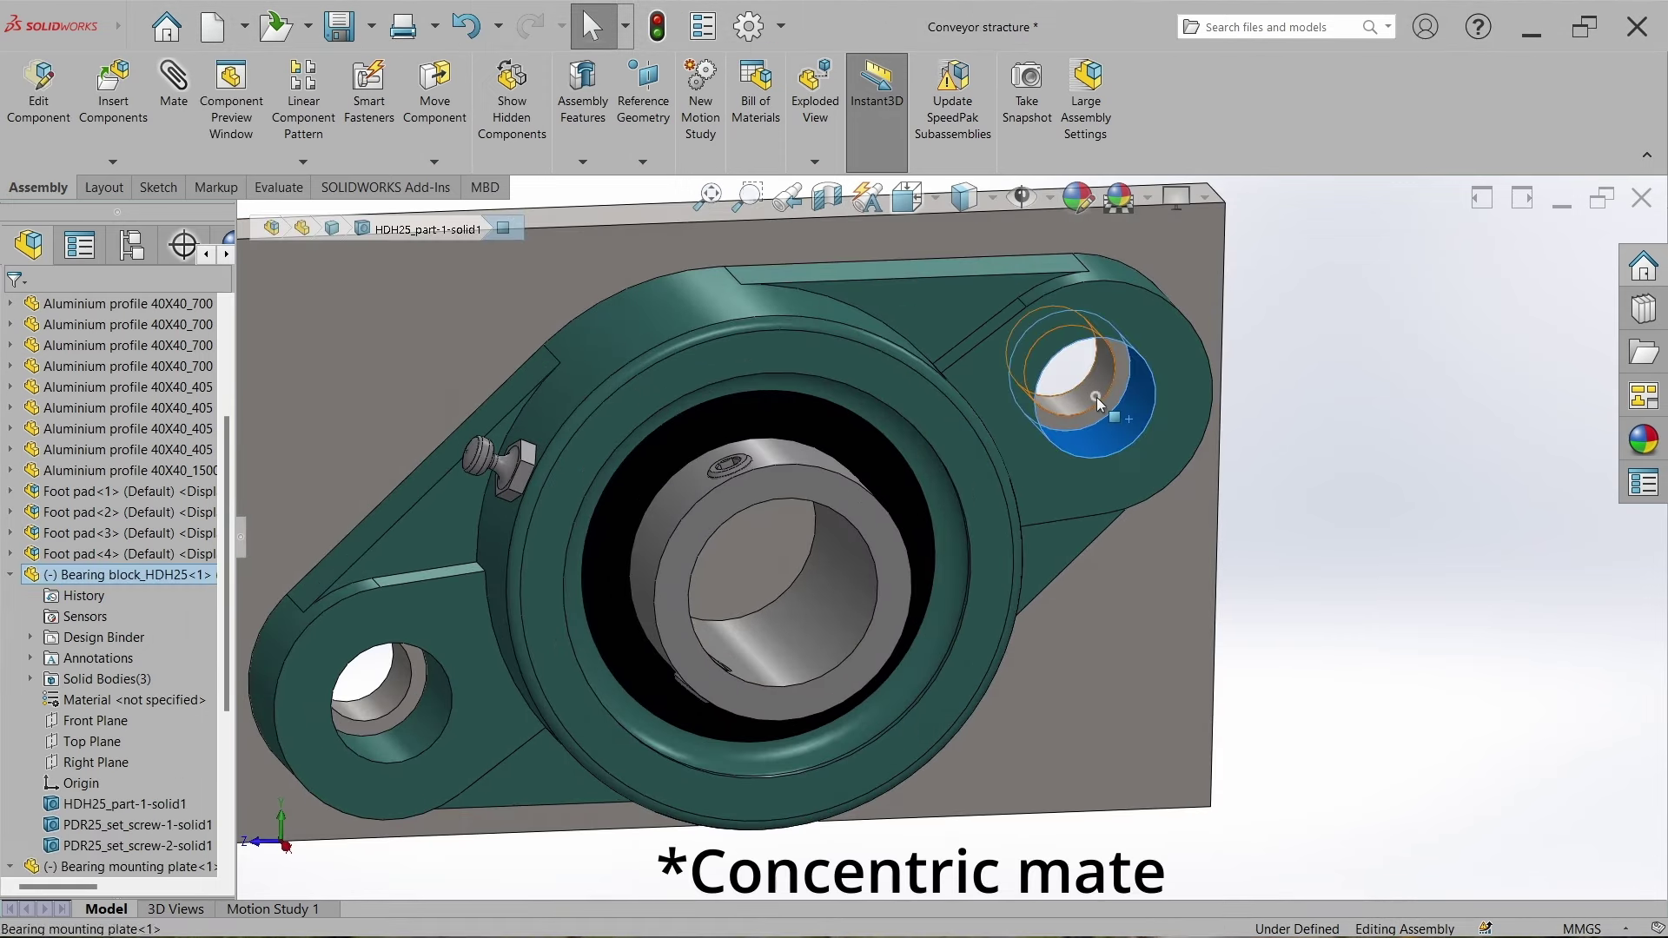
click(1227, 385)
Add a concentric mate between the bearing block's lower bolt hole and the mounting plate's lower tapped hole.
scroll(940, 488, up, 5)
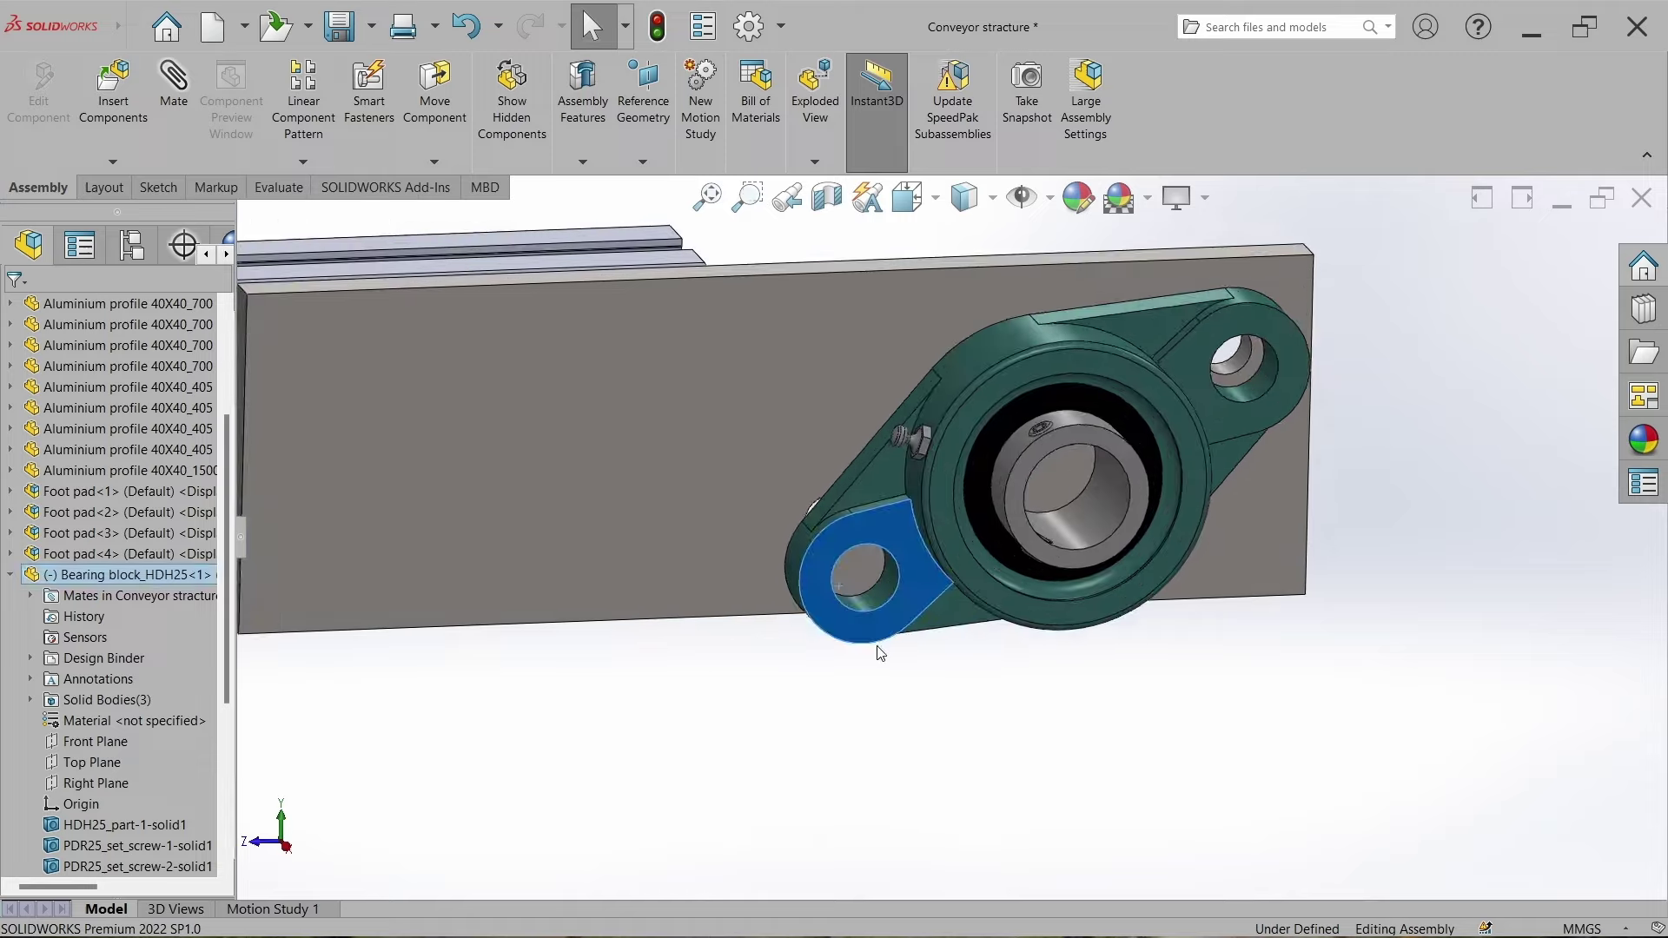
click(871, 607)
scroll(799, 497, down, 5)
ctrl+click(821, 521)
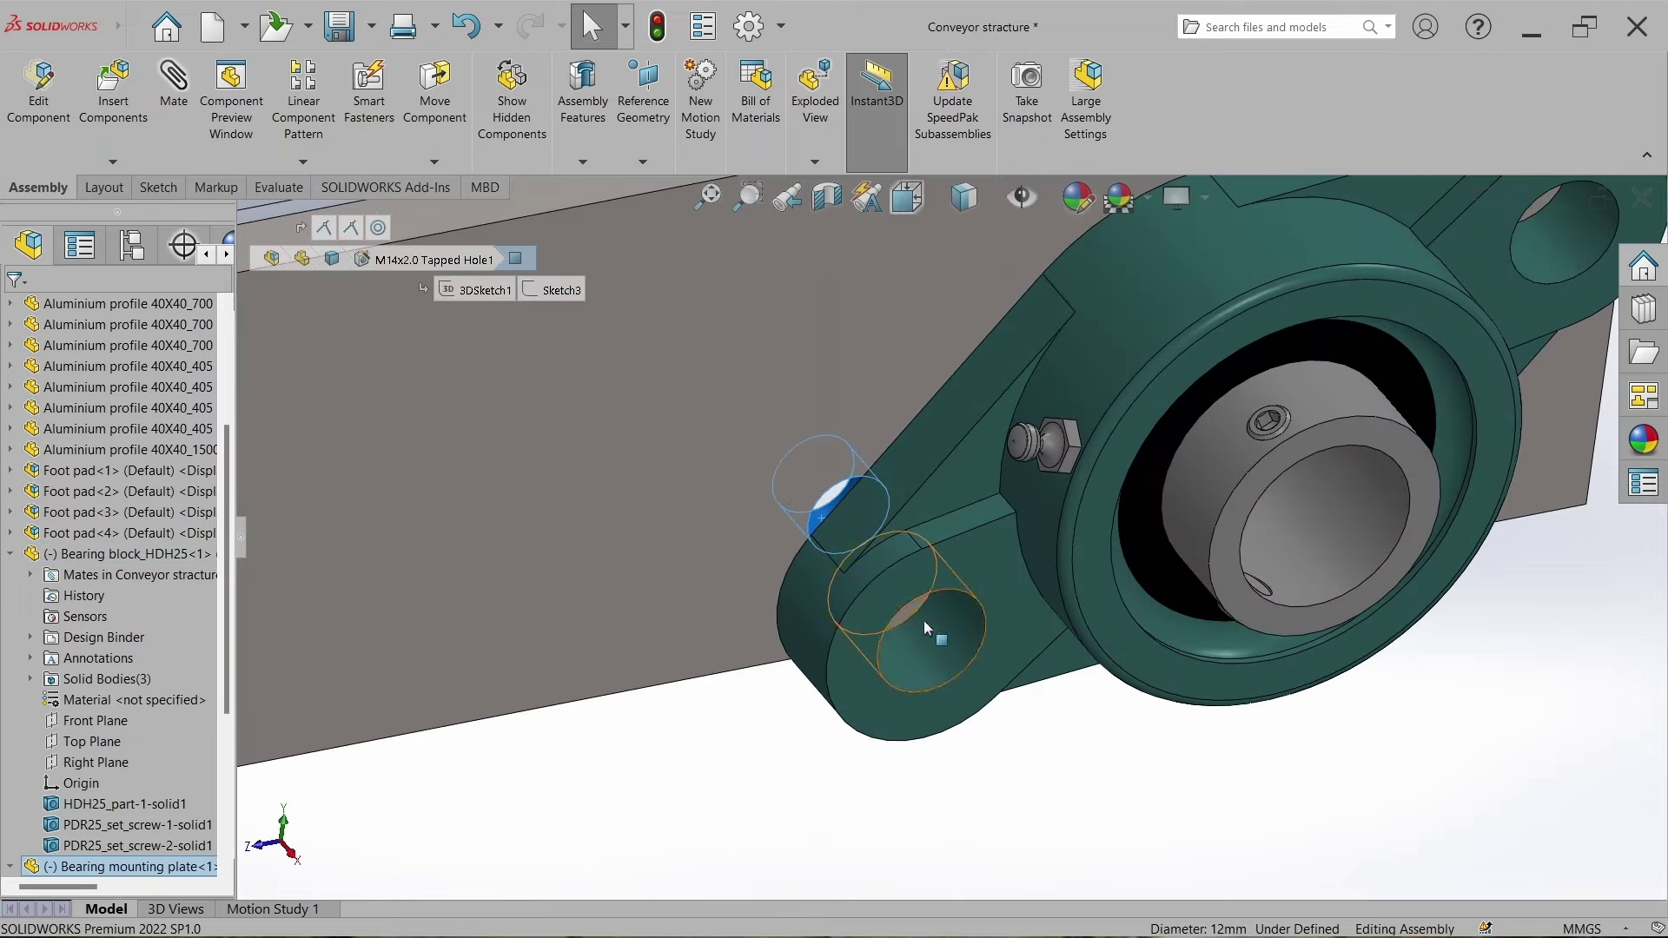
click(1051, 633)
Add a coincident mate between the bearing block's back face and the mounting plate's outer face.
scroll(988, 433, up, 4)
middle_drag(990, 439, 826, 405)
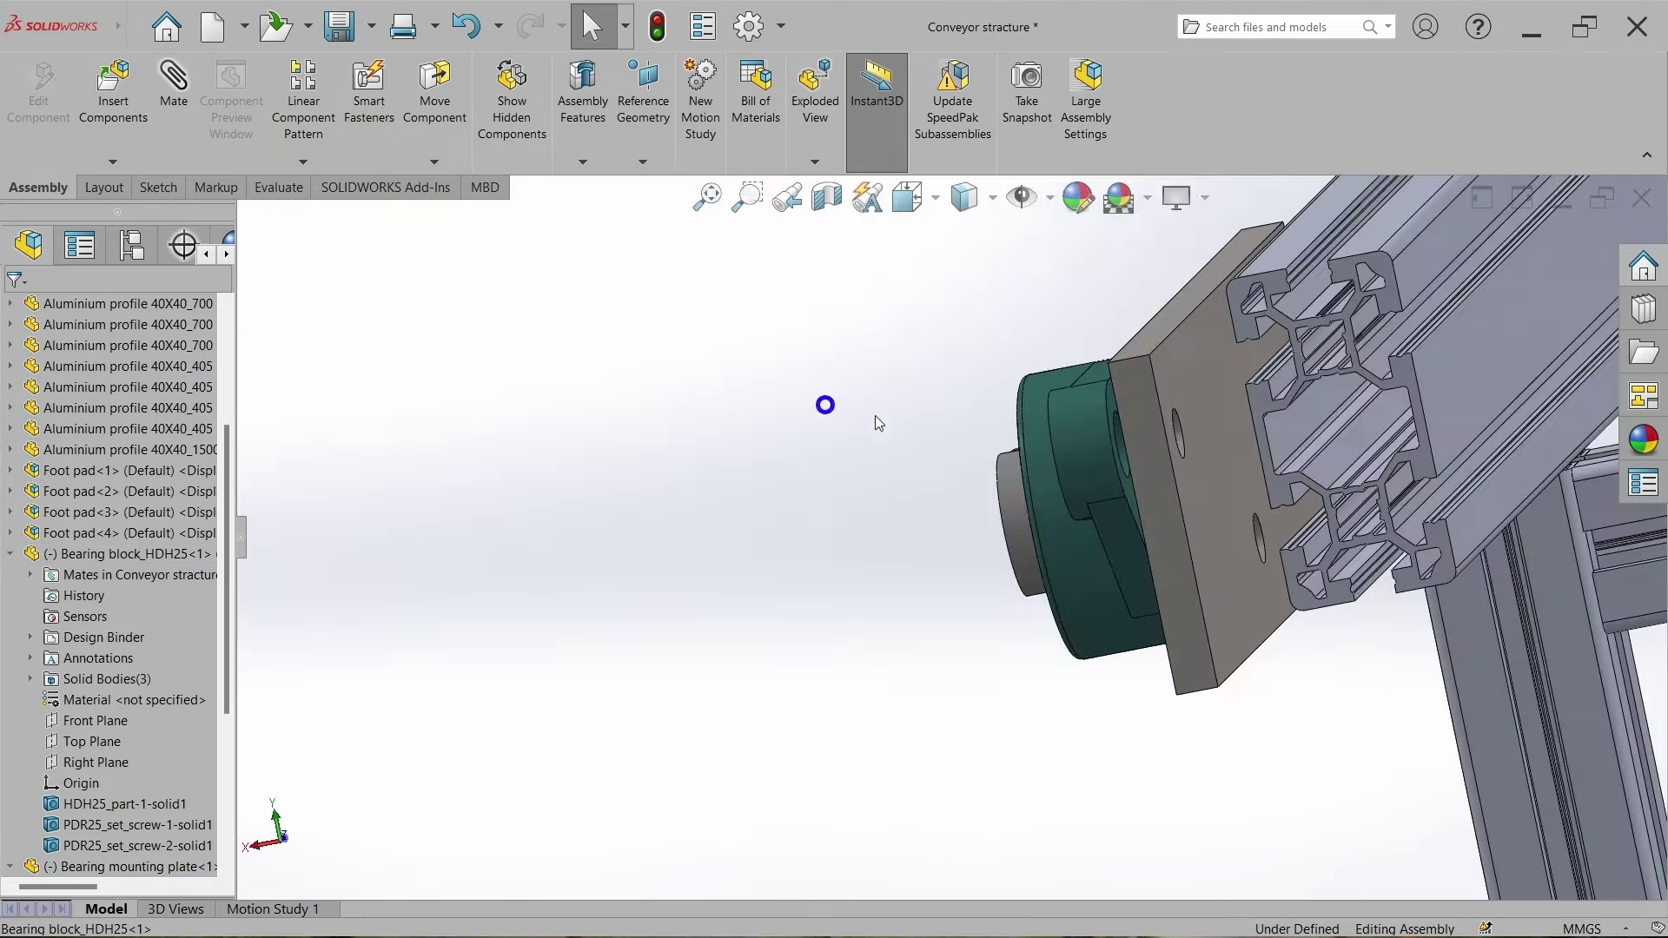
click(1132, 498)
middle_drag(1132, 498, 1242, 539)
ctrl+click(1143, 614)
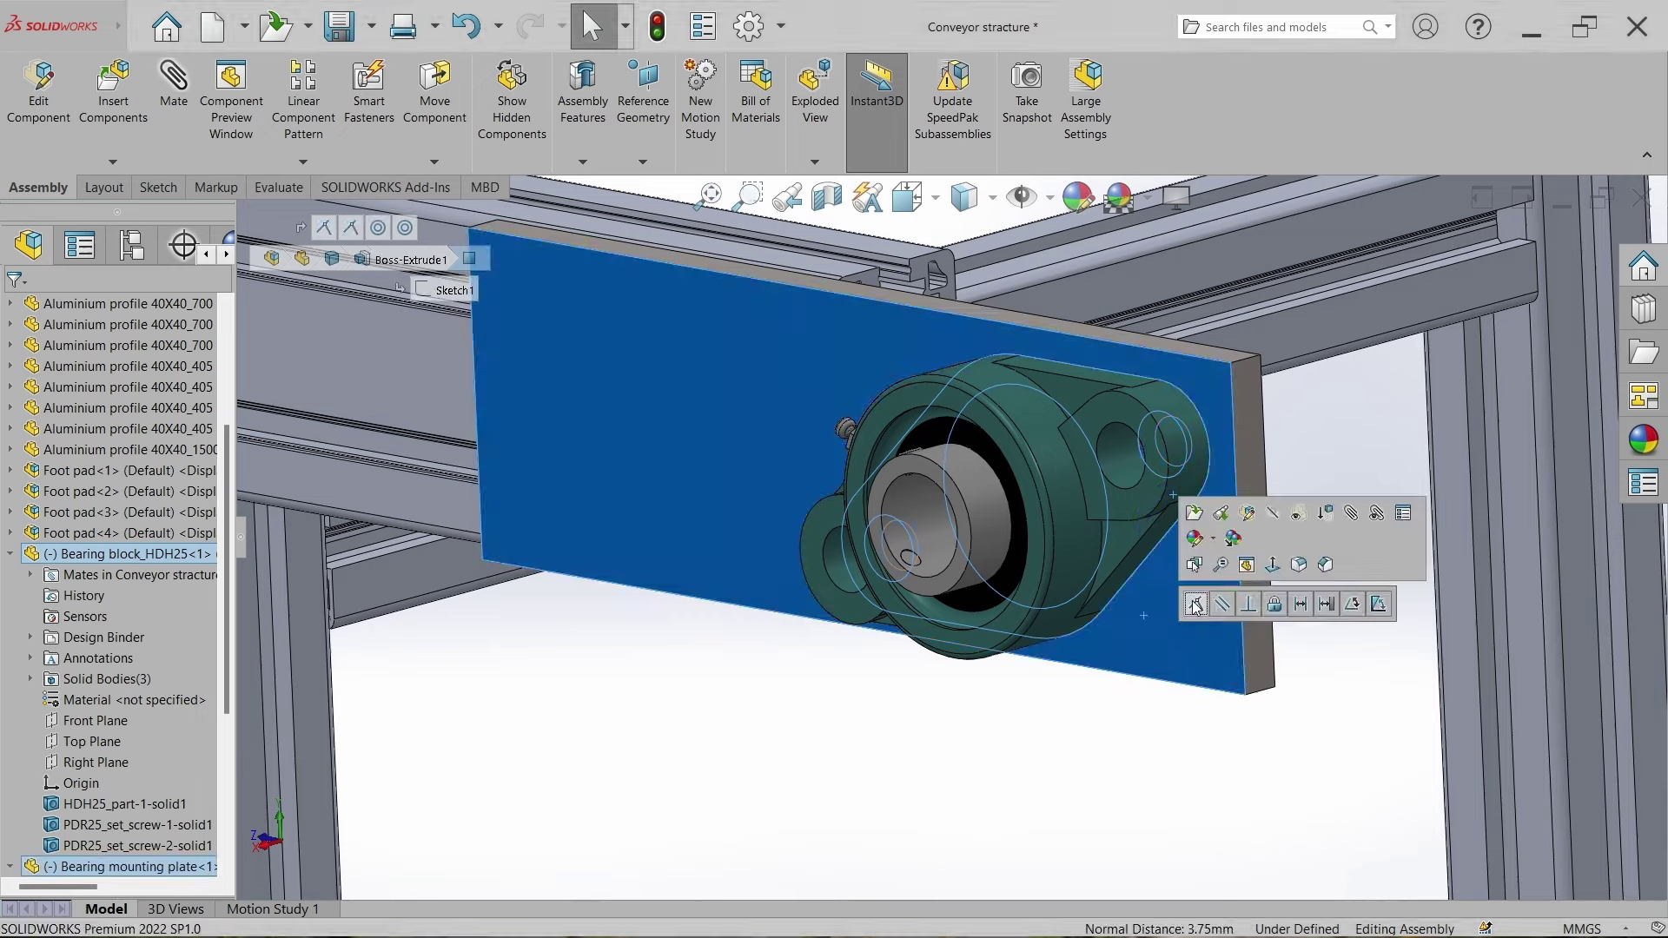
click(1195, 604)
click(962, 793)
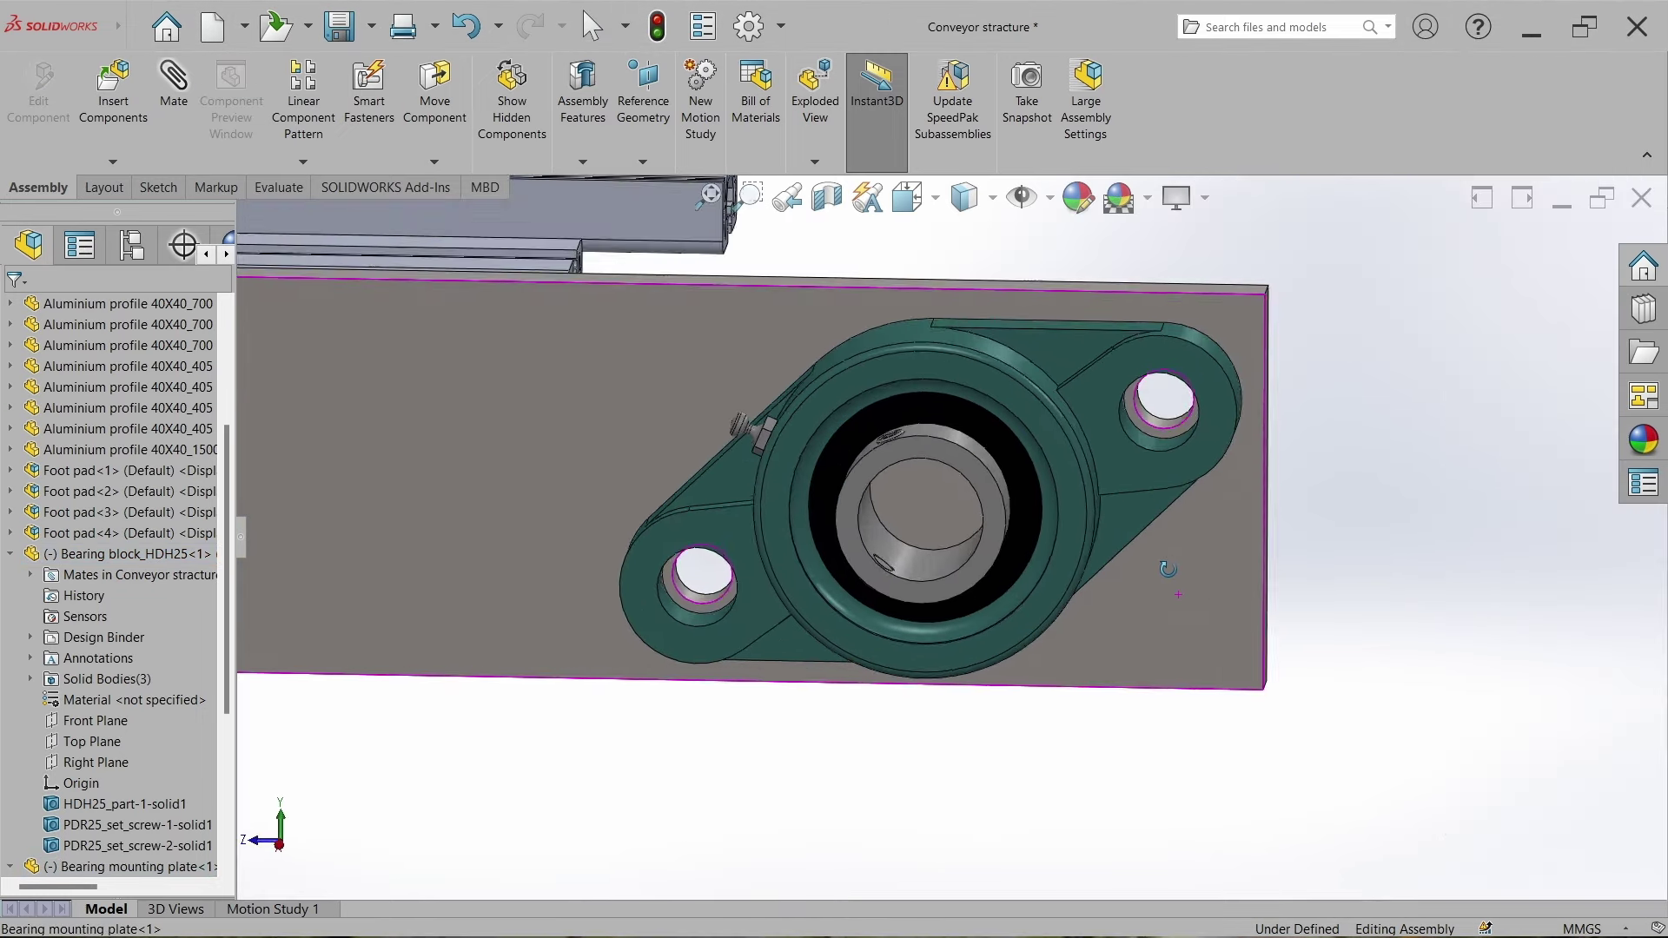
Edit the mounting plate within the assembly, chamfer its lower outer corner edge 50 mm at 45 degrees, and return to assembly editing.
click(1181, 601)
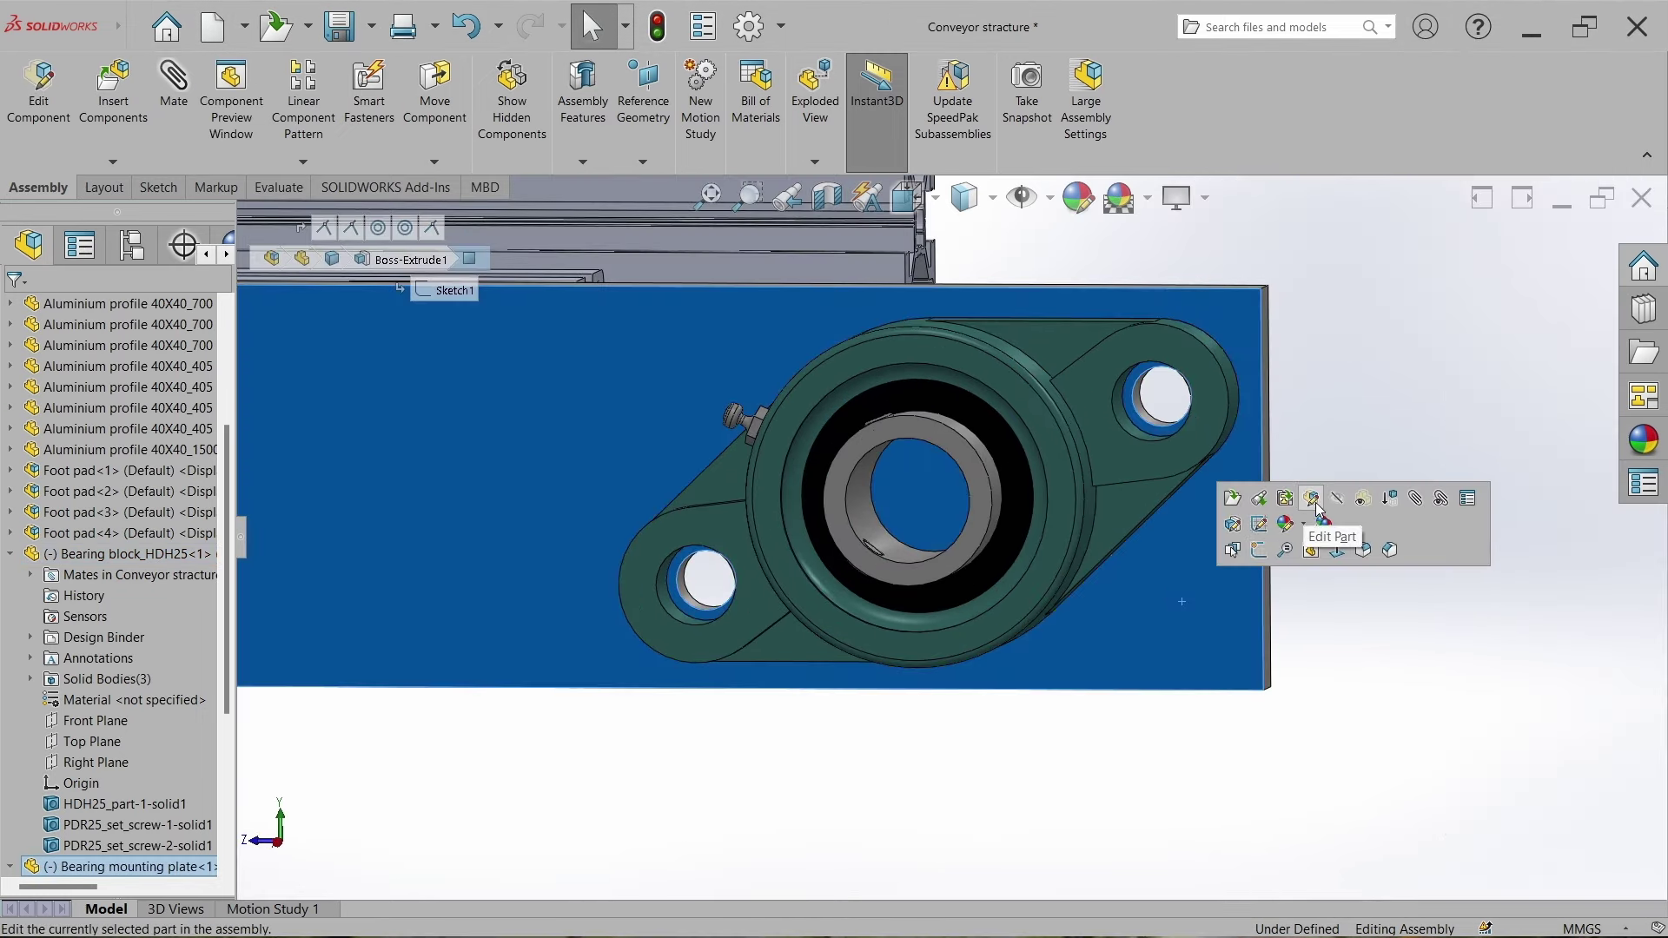
click(1314, 500)
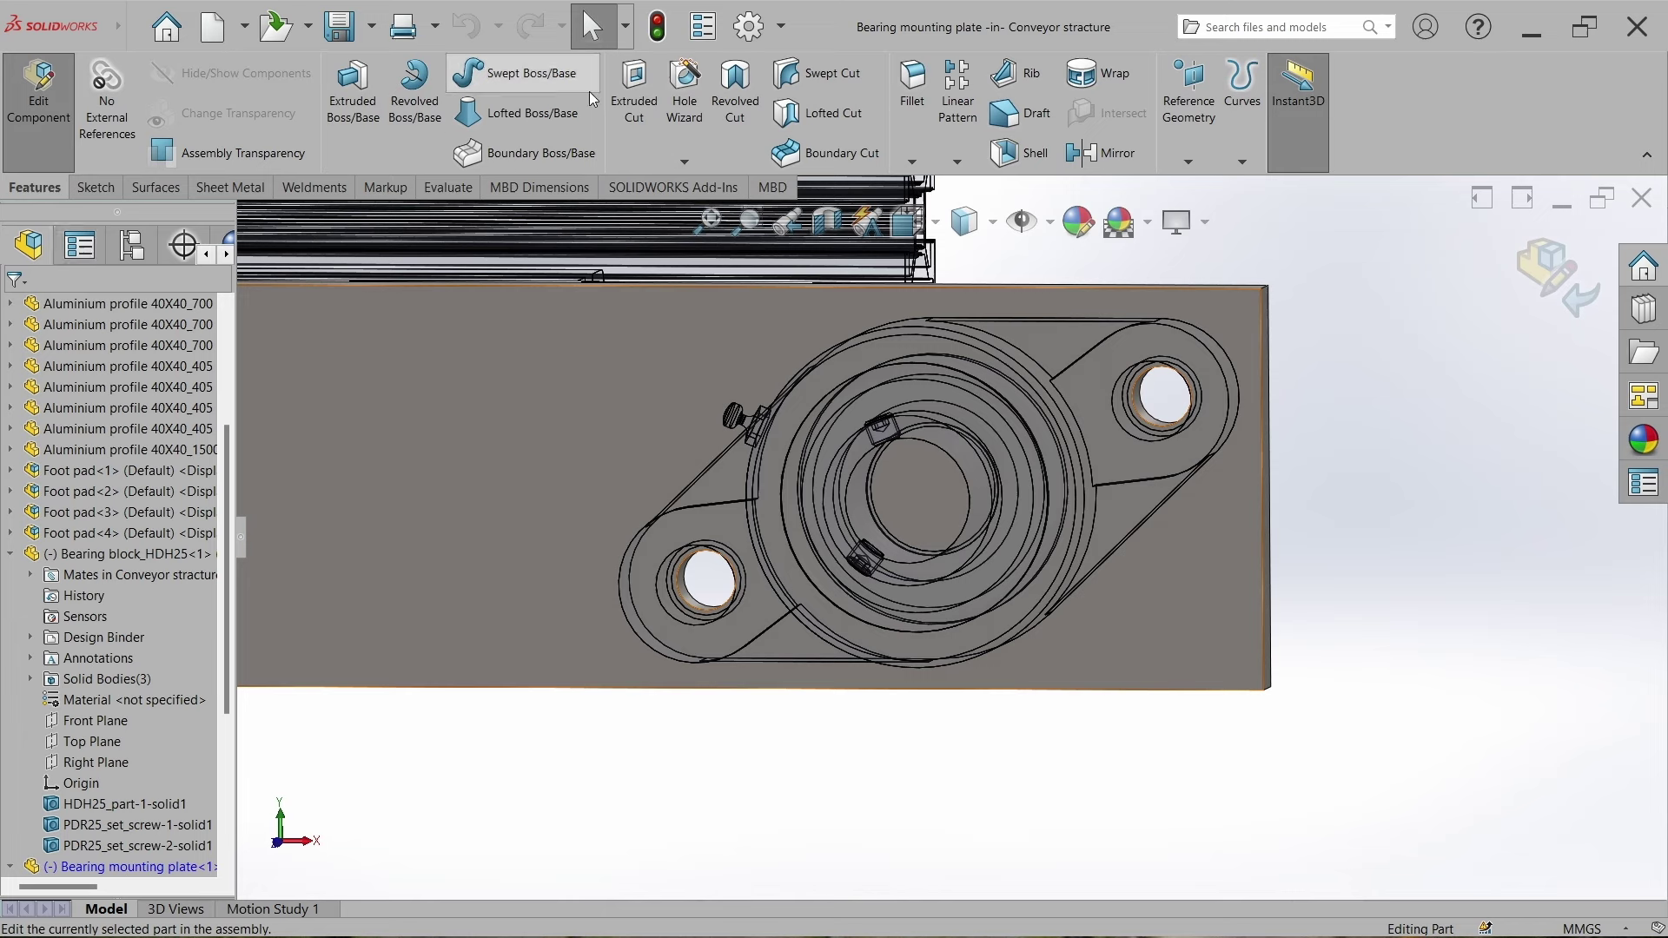
click(911, 161)
click(932, 207)
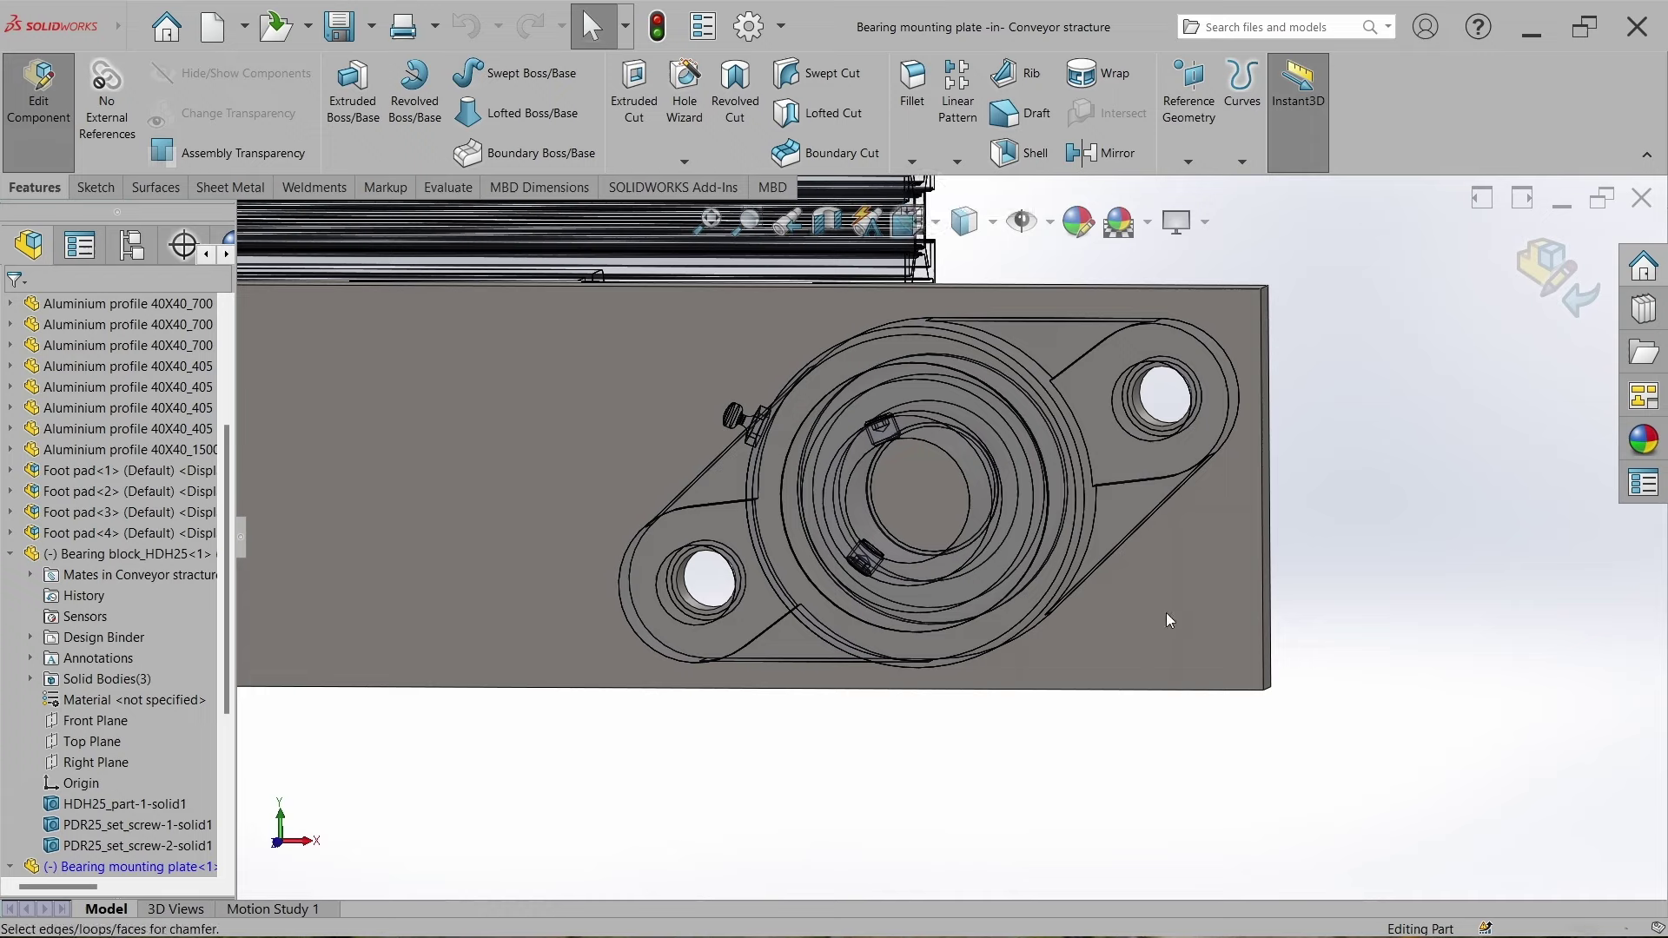
middle_drag(1164, 607, 1276, 708)
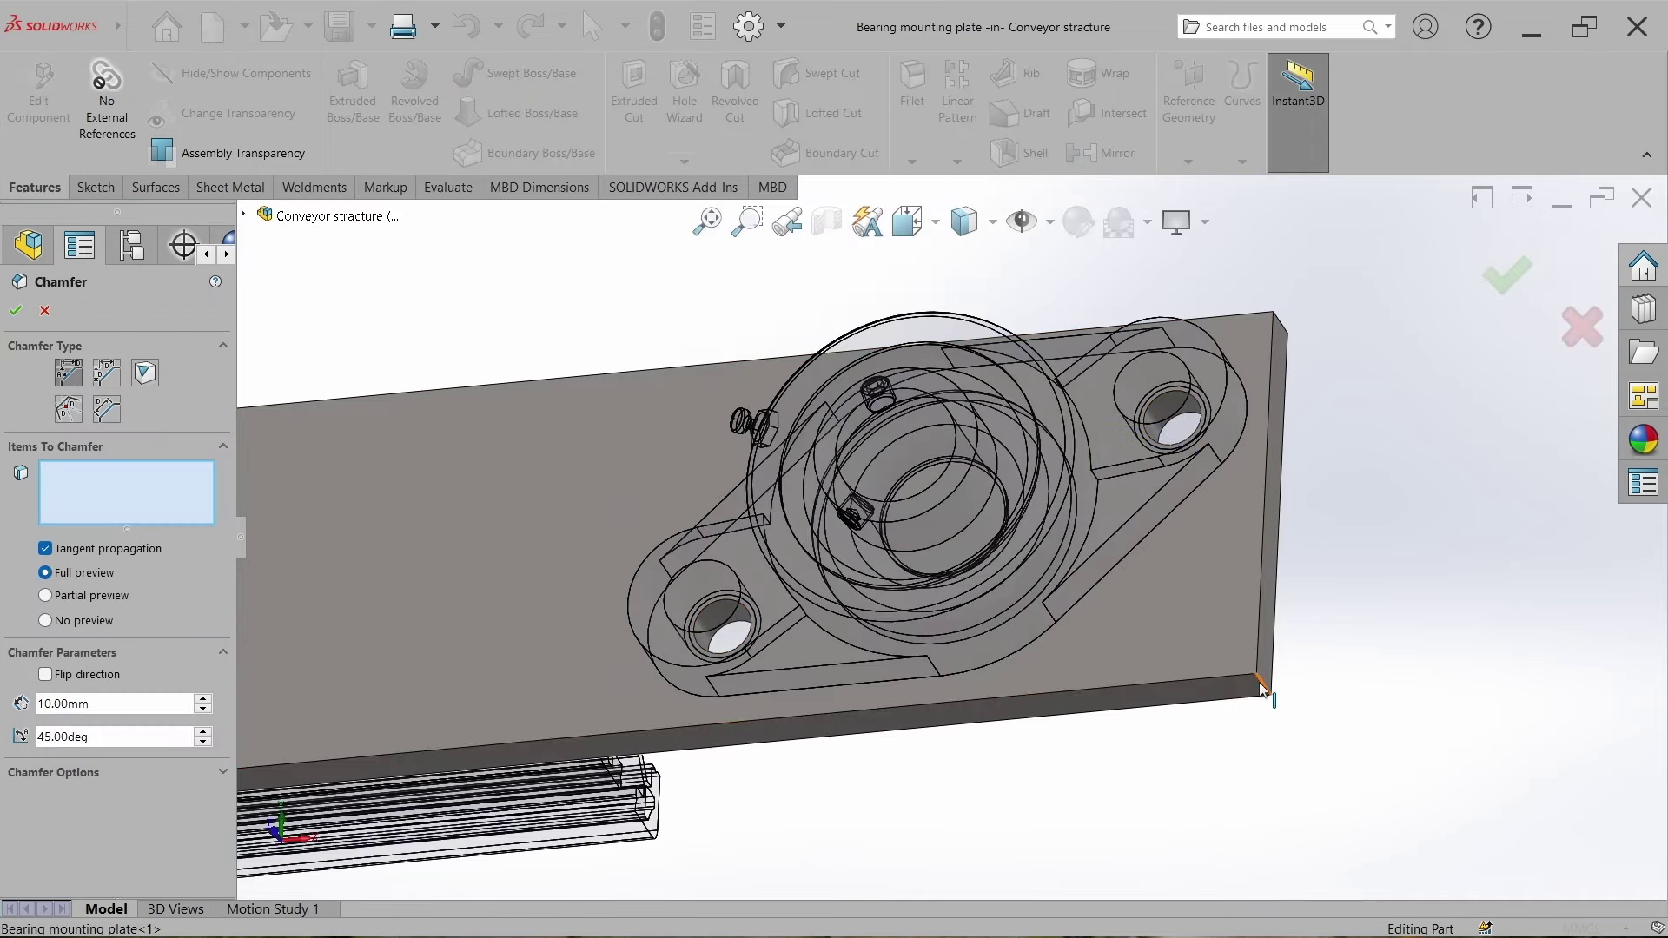
click(1264, 690)
click(203, 698)
click(204, 699)
click(203, 698)
click(203, 698)
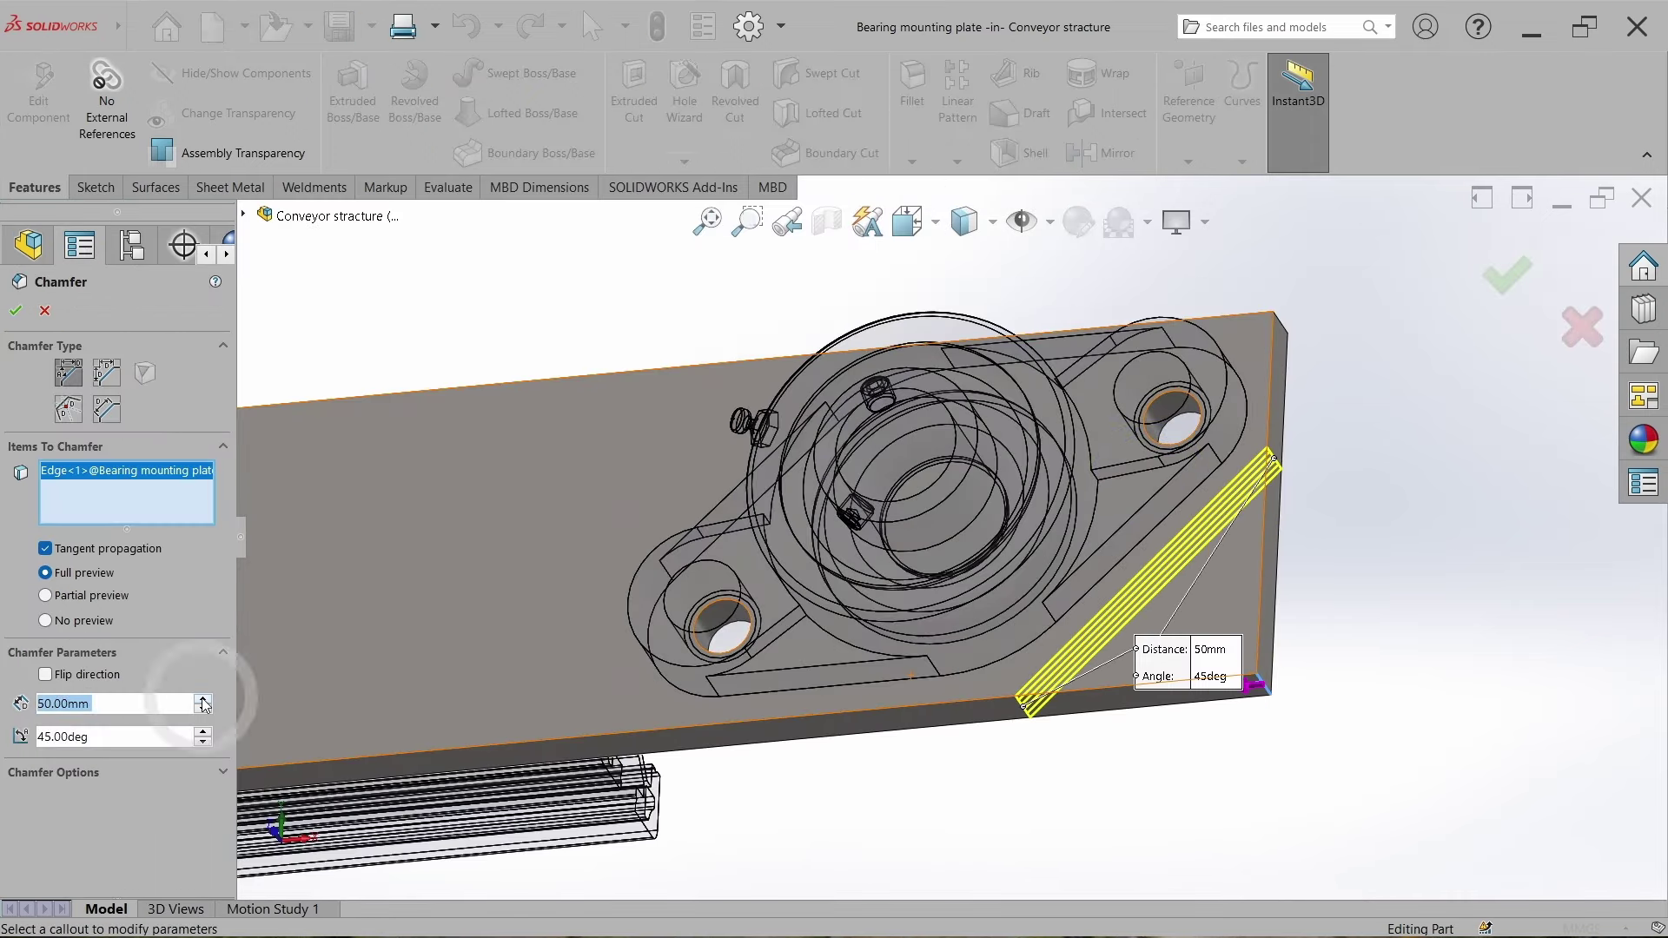
click(15, 313)
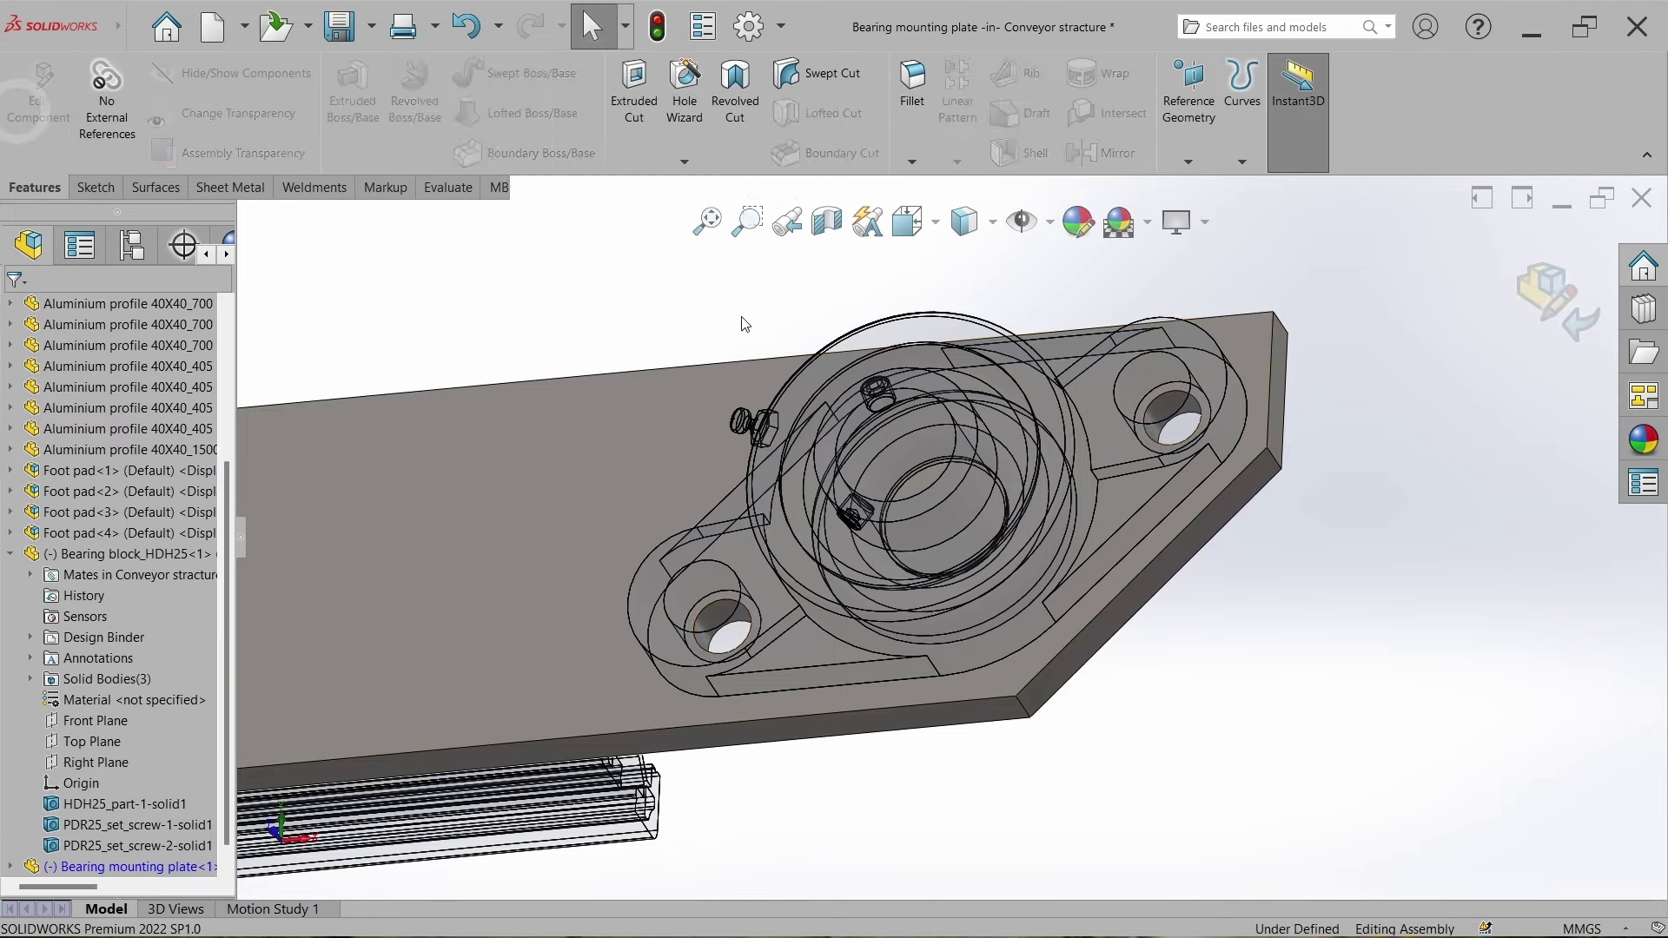
mouse_move(761, 374)
middle_down()
mouse_move(746, 408)
mouse_move(736, 391)
mouse_move(764, 382)
middle_up()
scroll(1245, 383, up, 2)
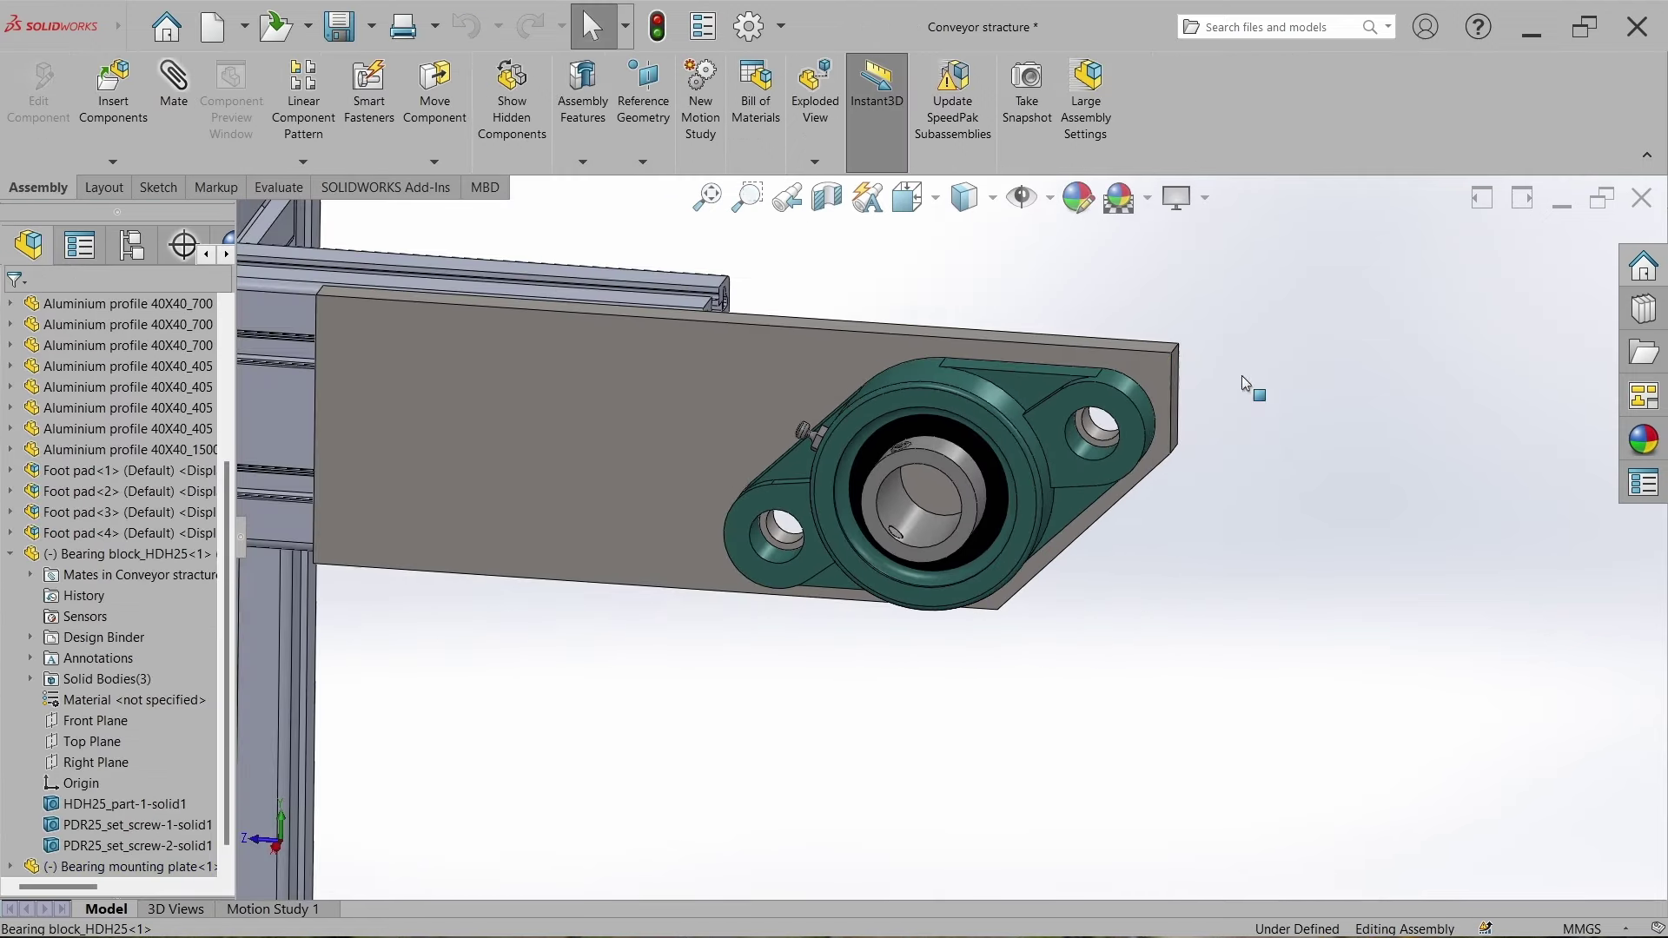
Edit the mounting plate in context, add a smaller 45-degree chamfer to its upper outer corner edge, and return to assembly editing.
scroll(1181, 408, down, 3)
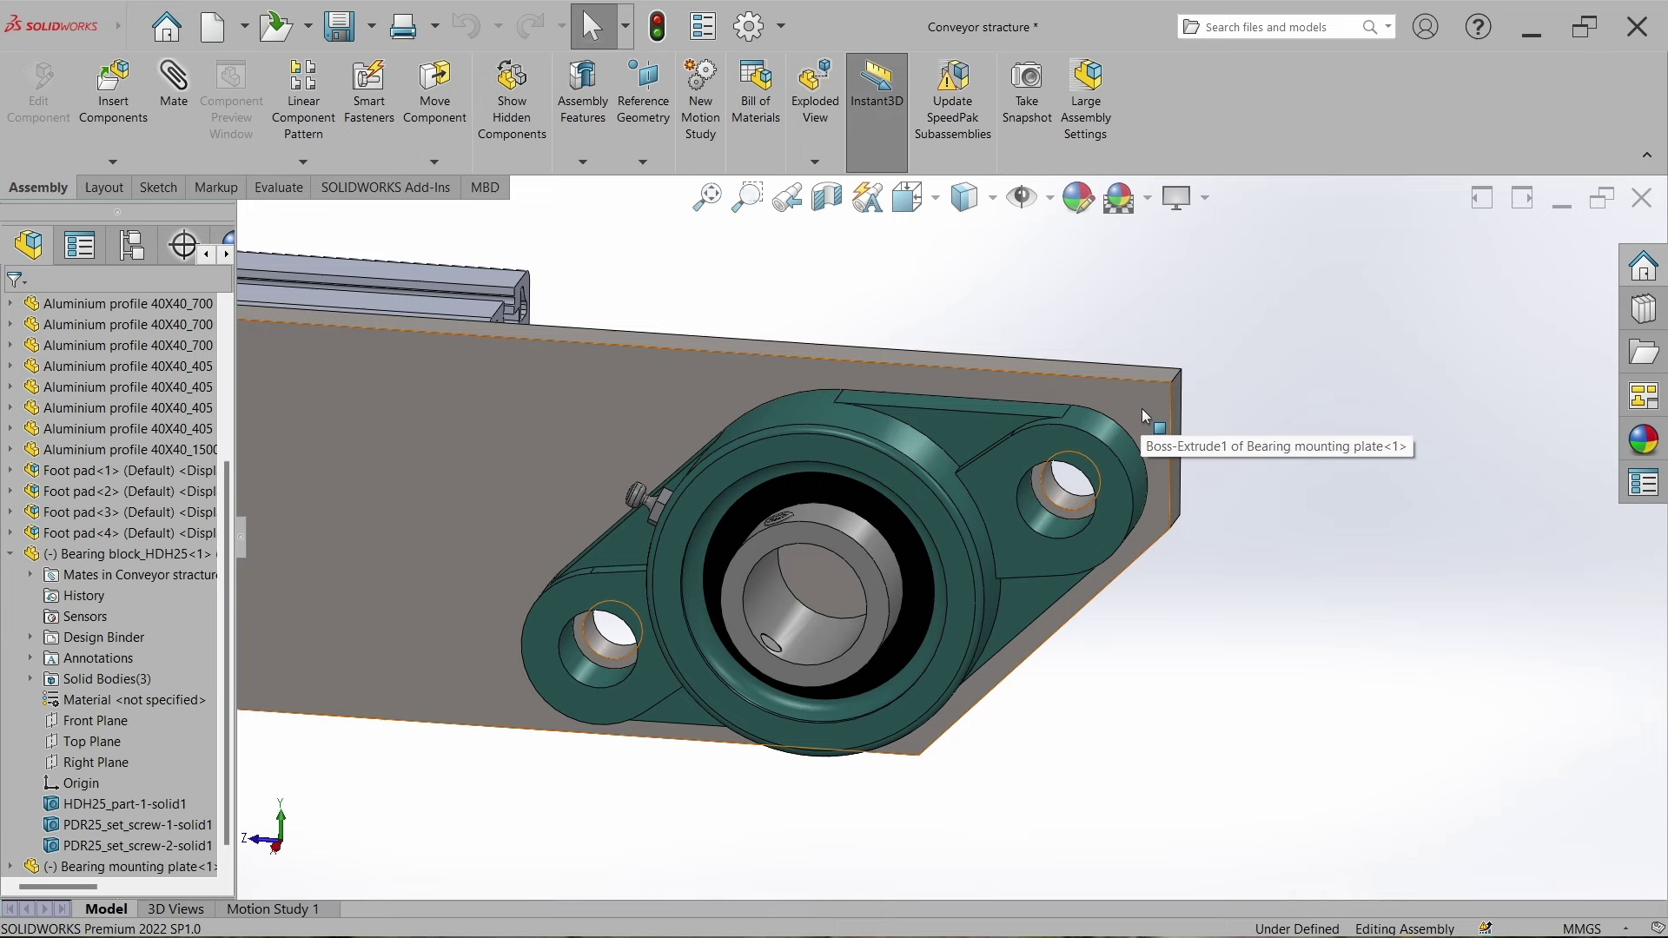
click(1141, 409)
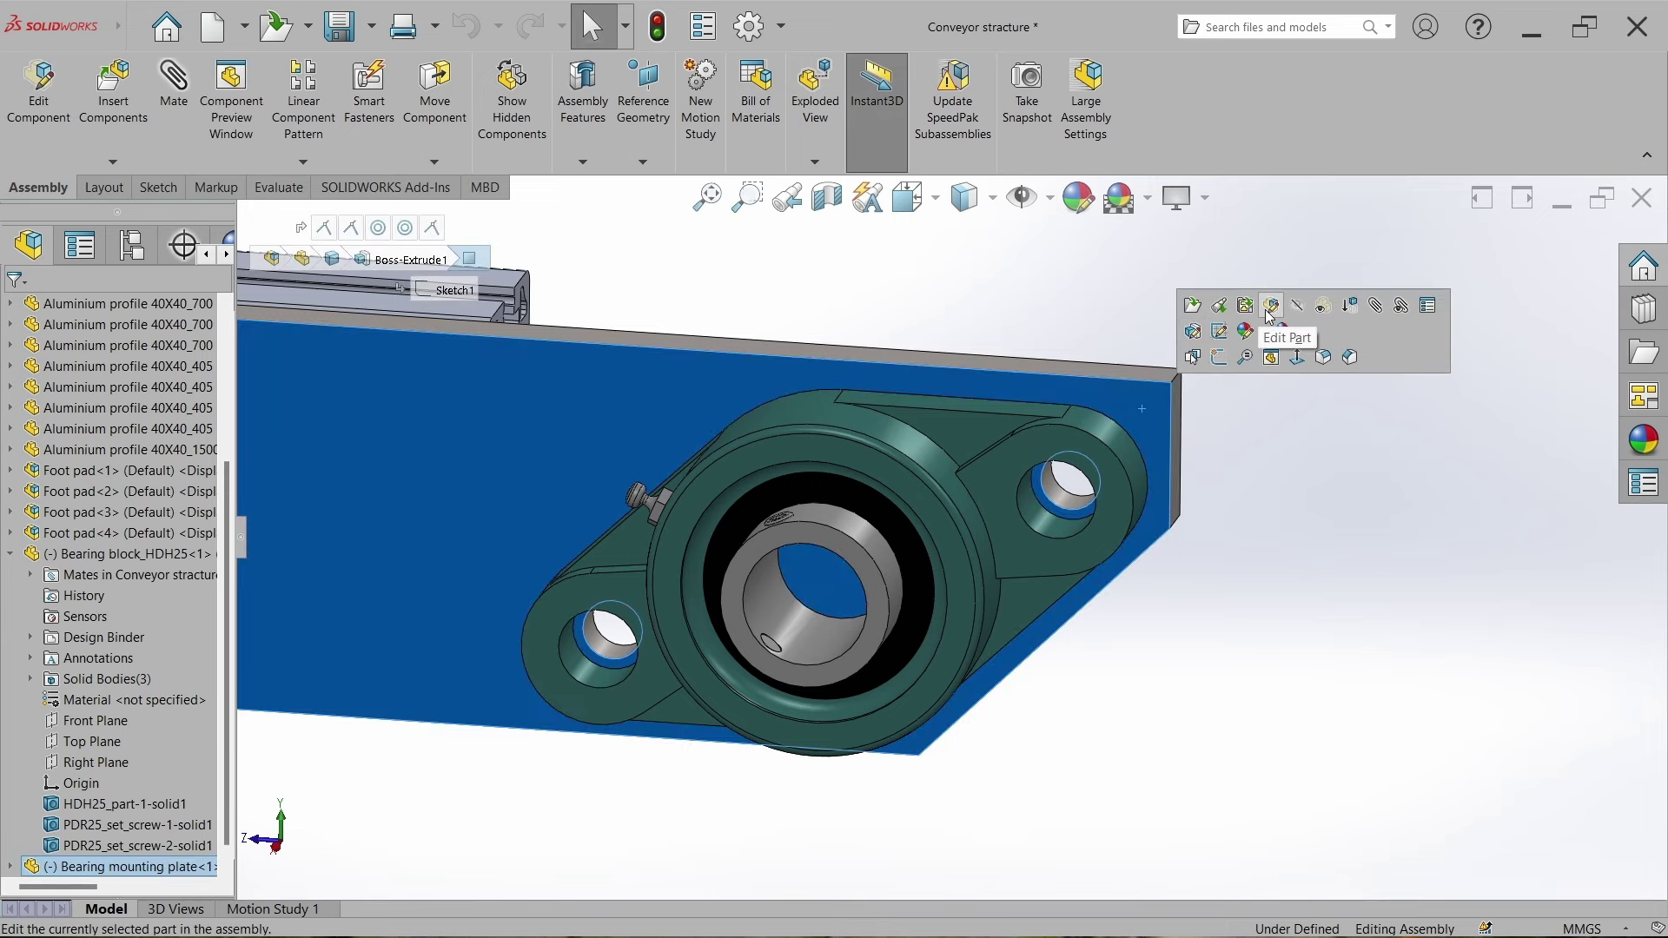
click(1062, 313)
click(1119, 404)
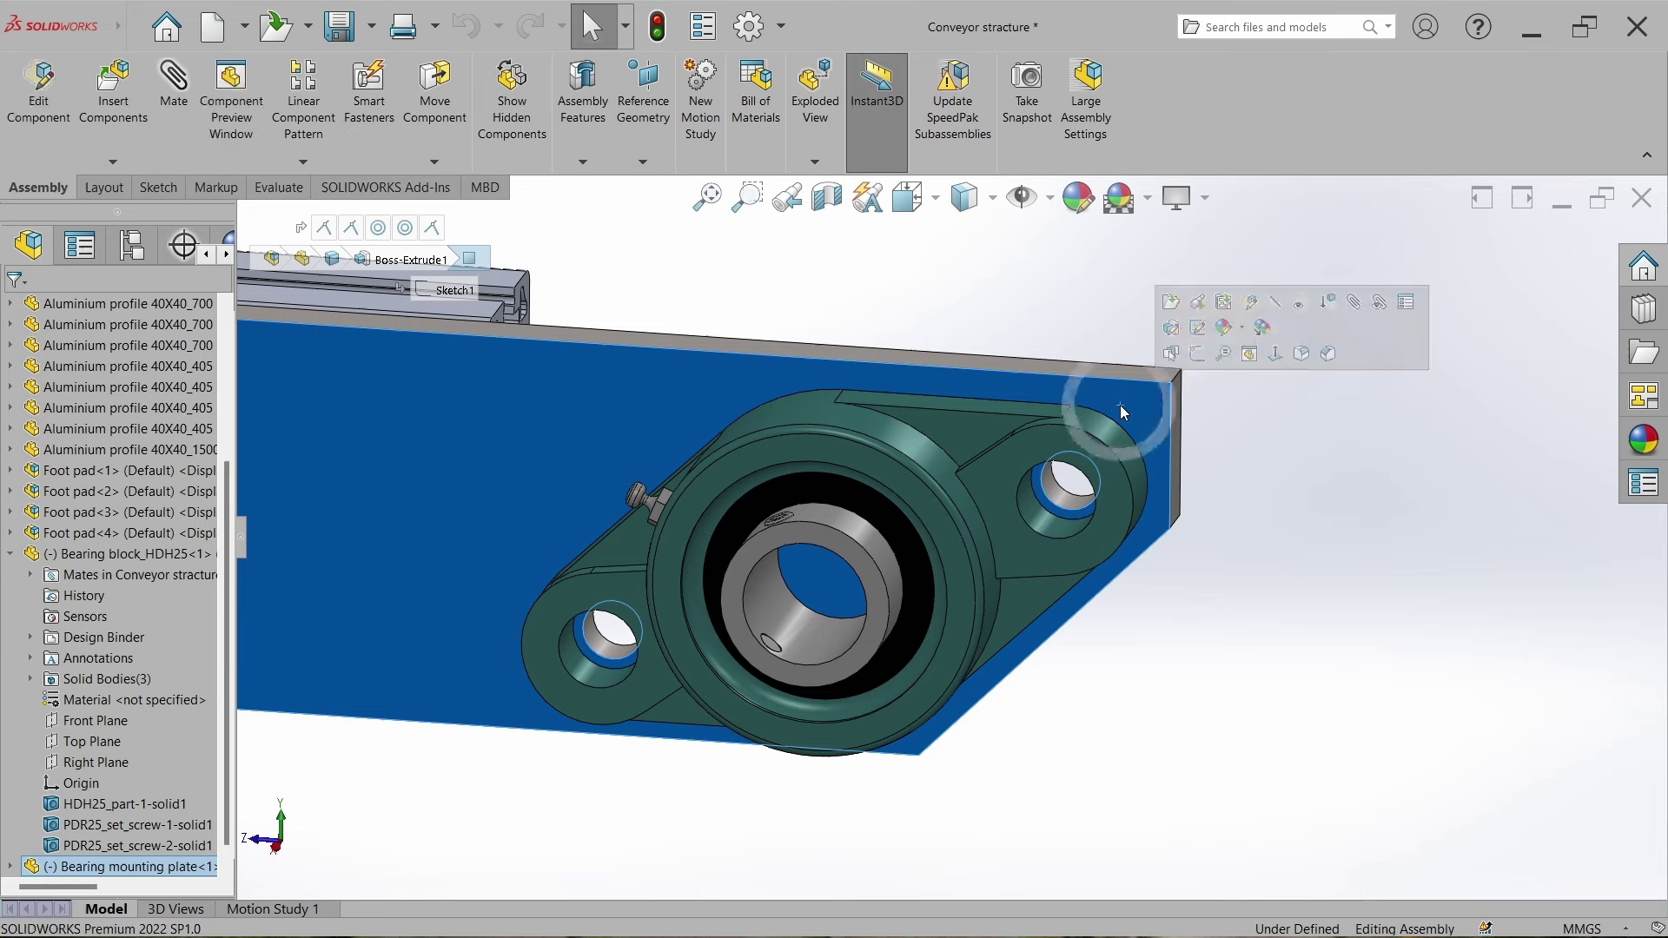
click(47, 125)
click(911, 161)
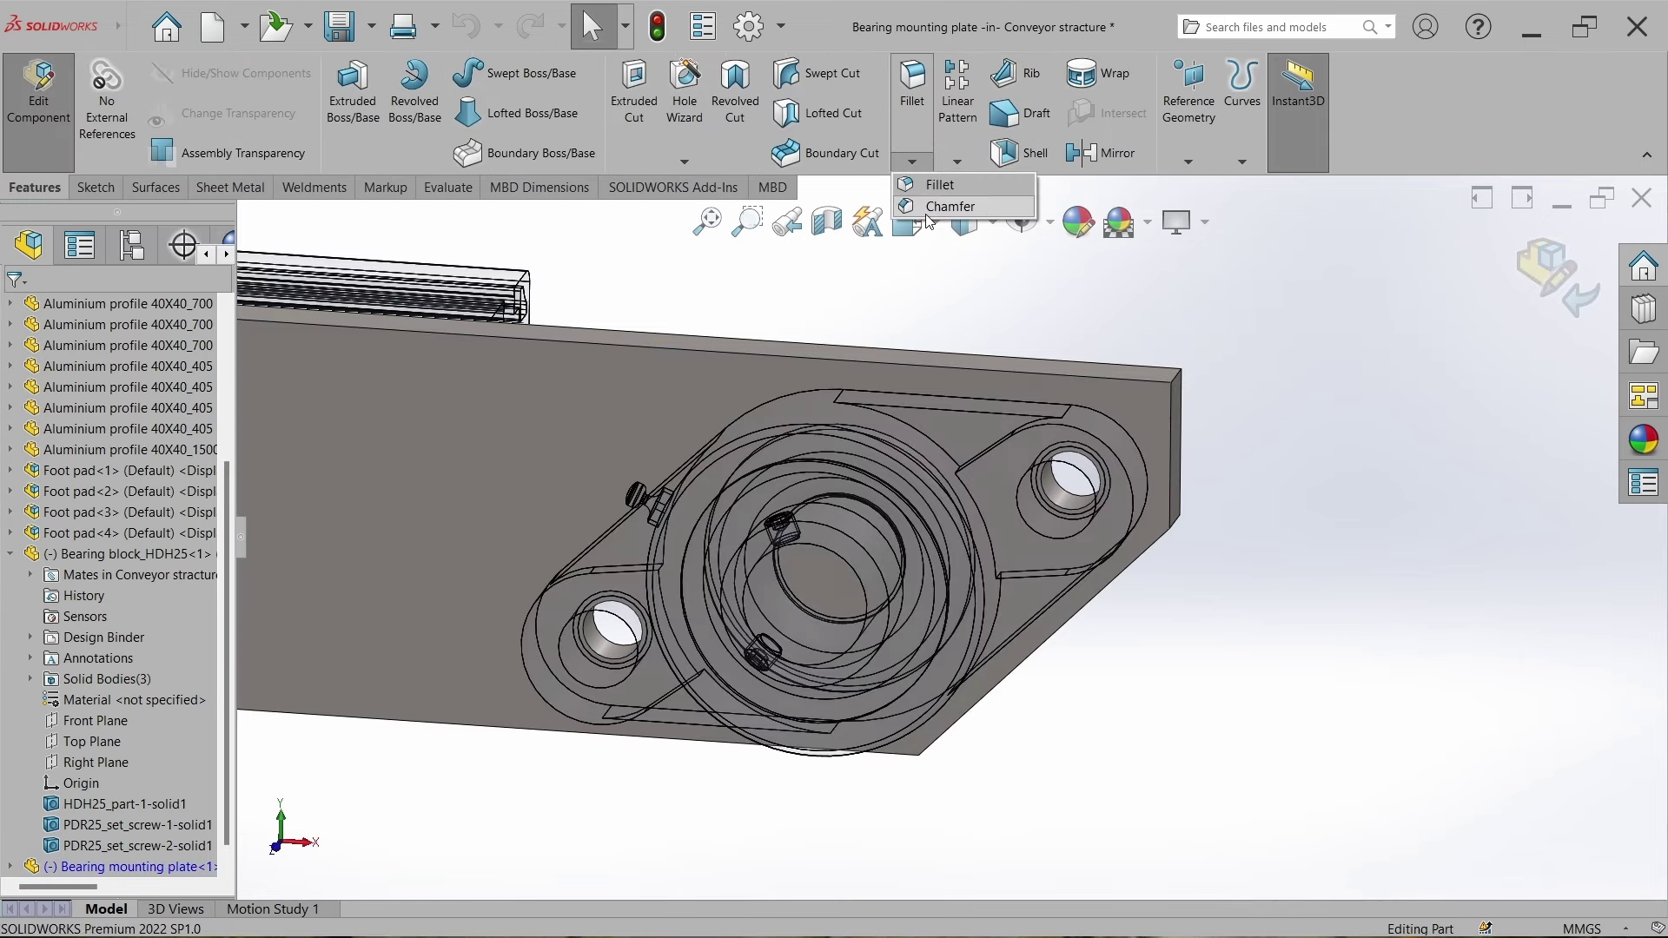
click(930, 207)
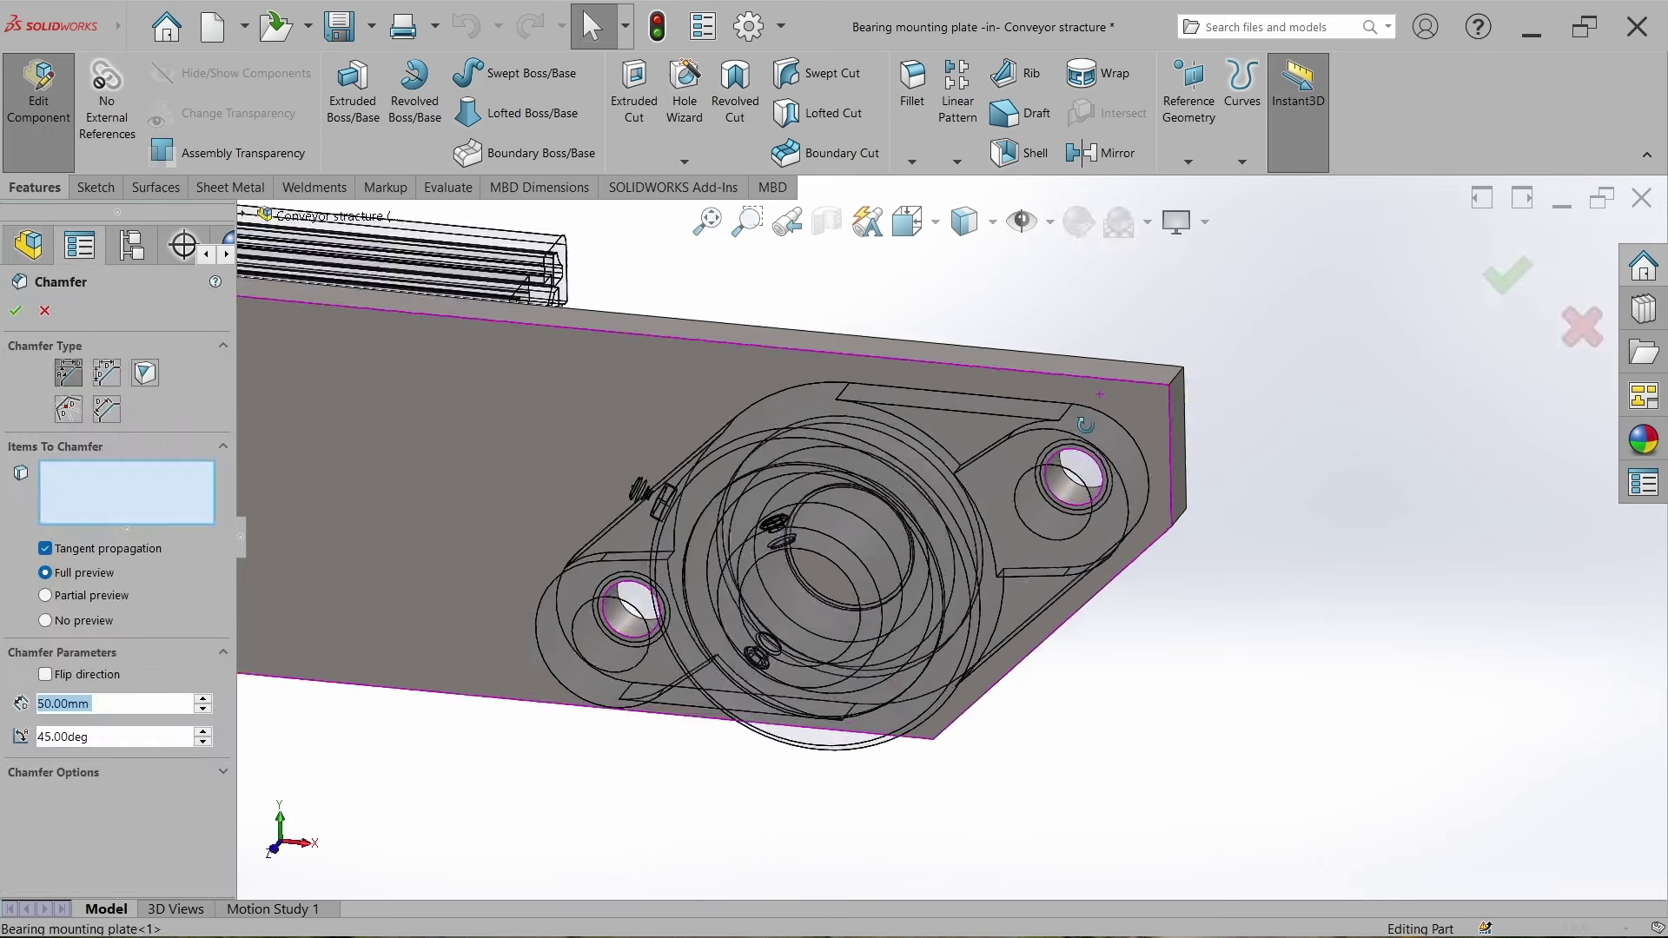
click(1175, 378)
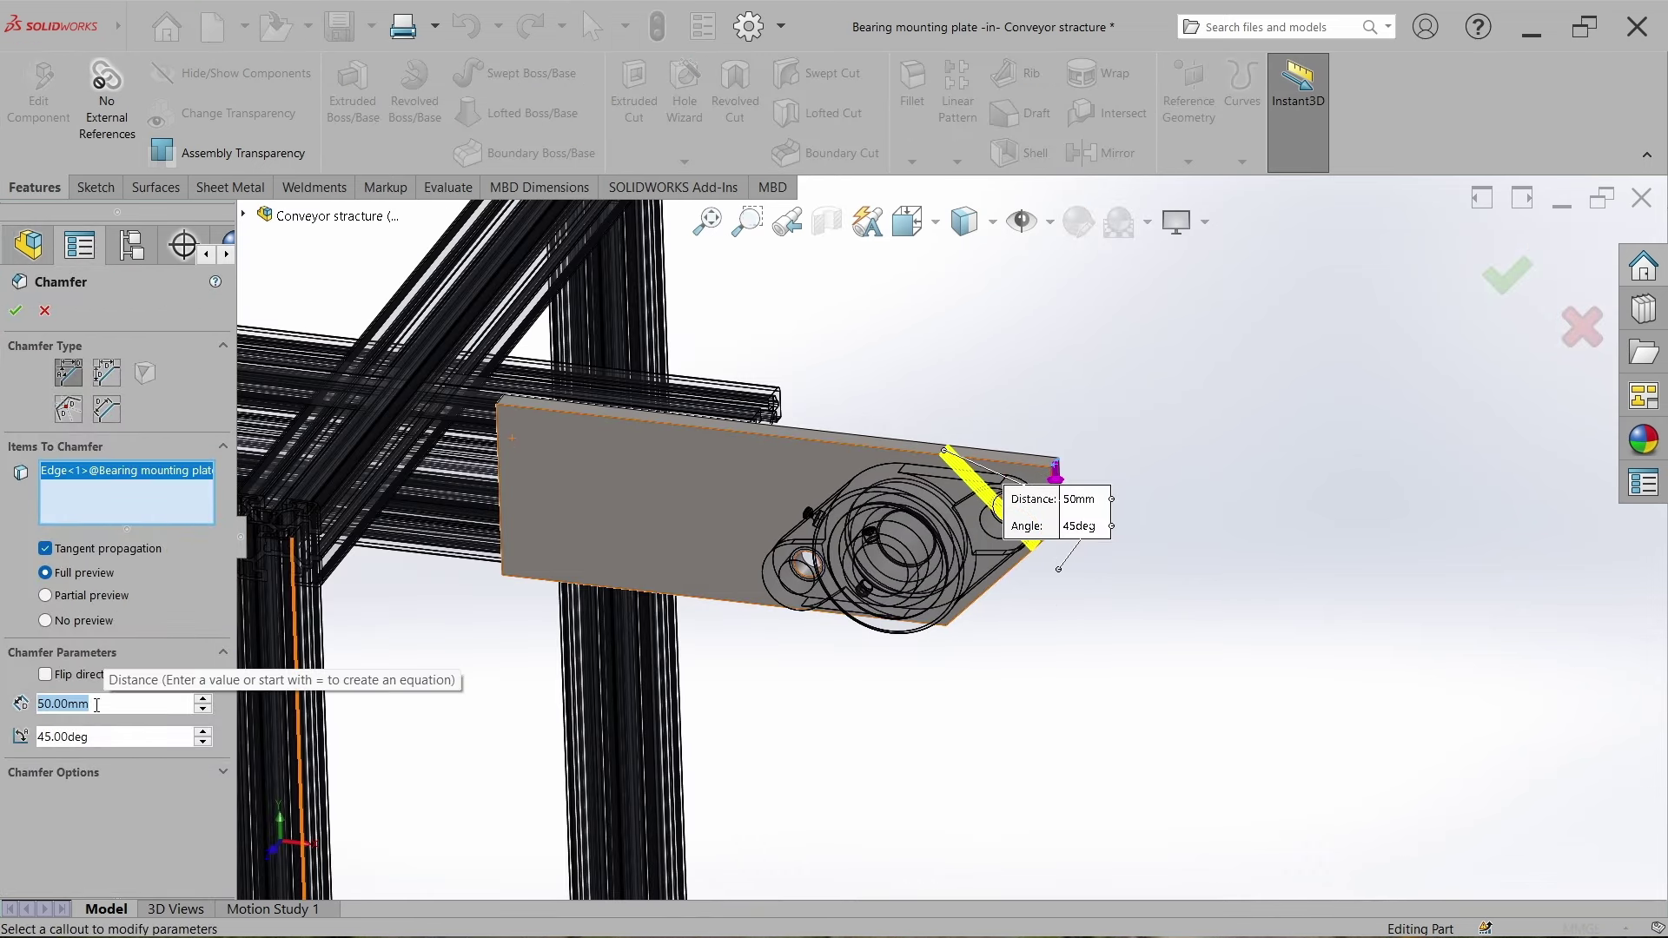
key(Return)
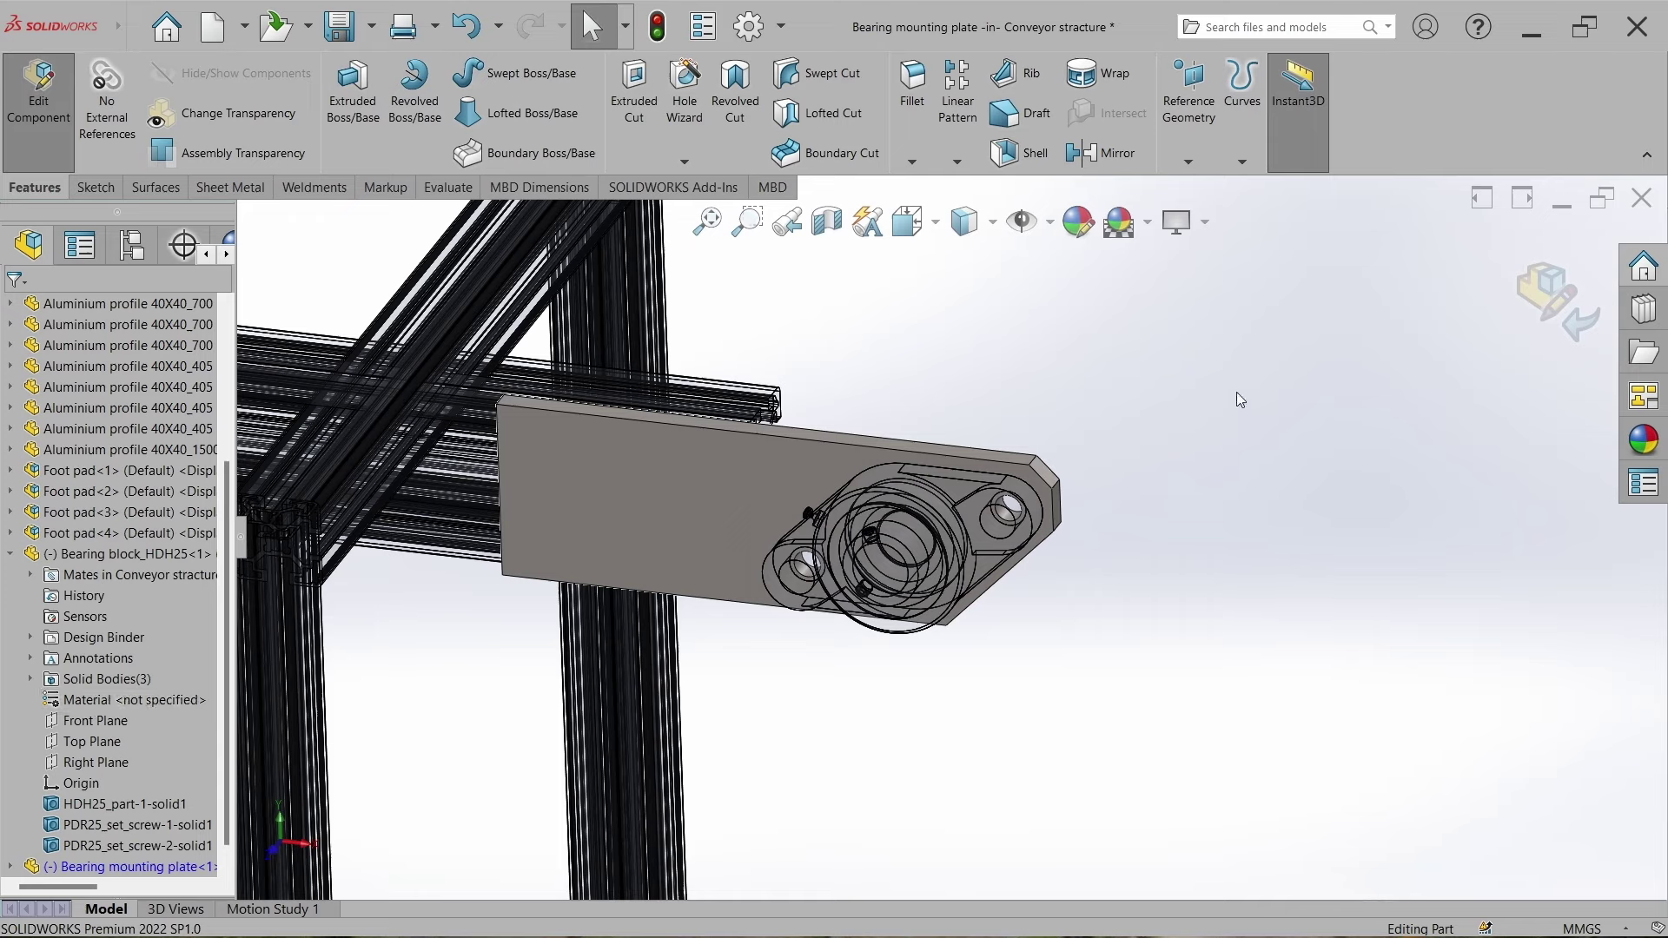
click(1561, 277)
key(ctrl+4)
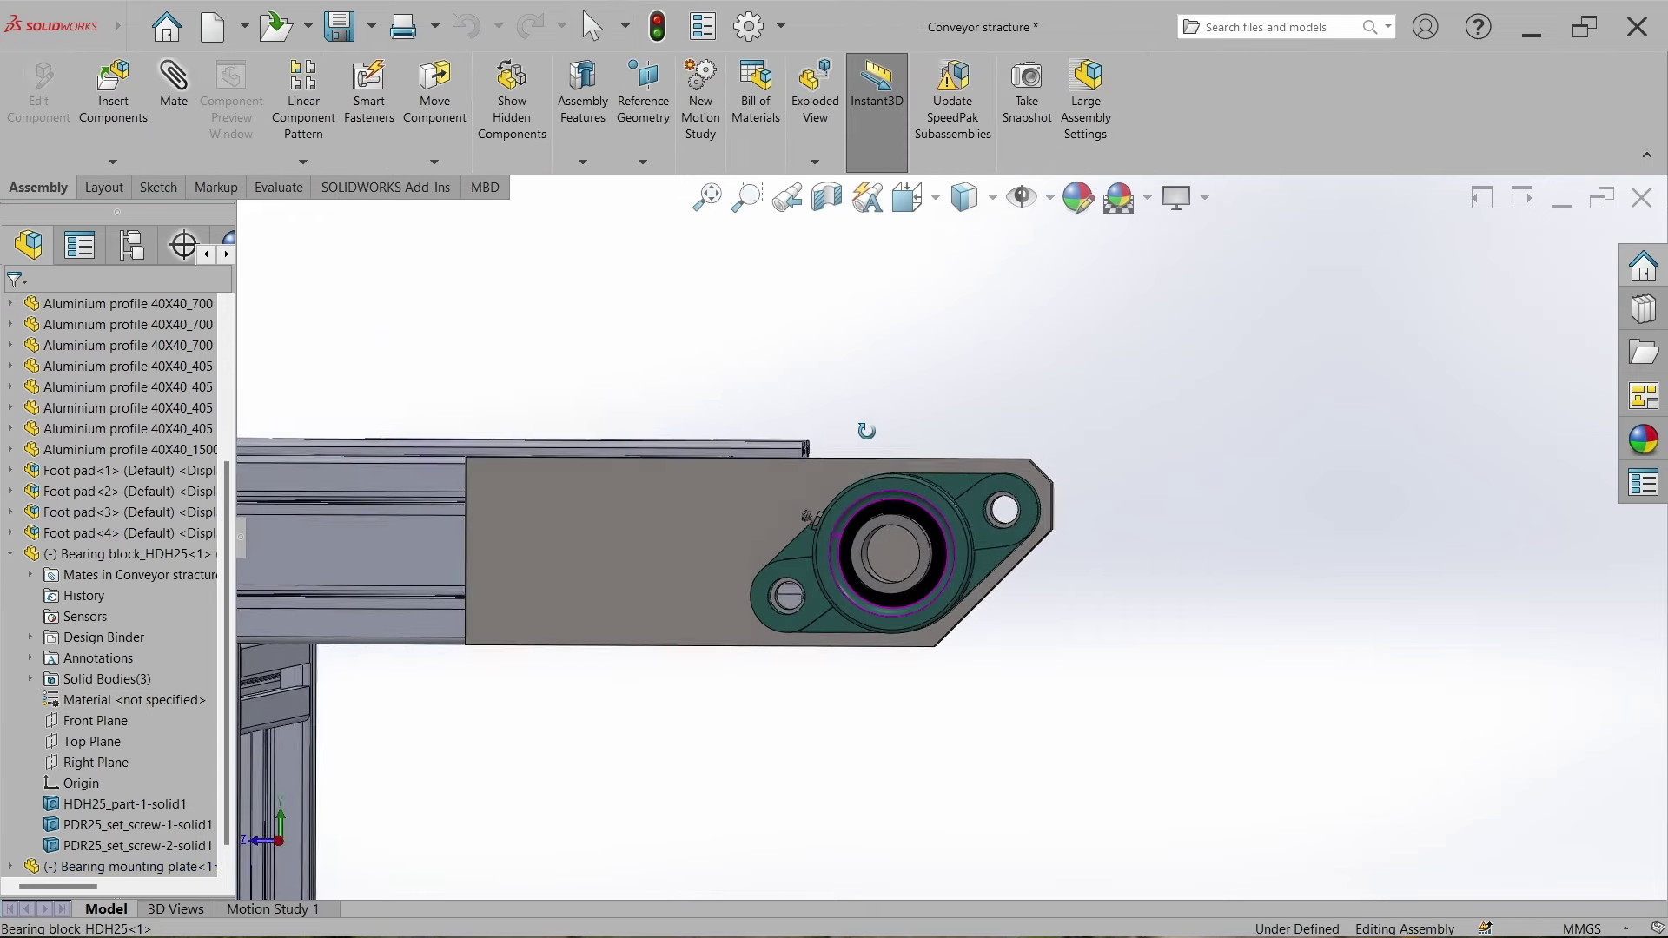
Open the bearing mounting plate as a separate part and start a sketch on its large front face.
middle_drag(880, 459, 839, 610)
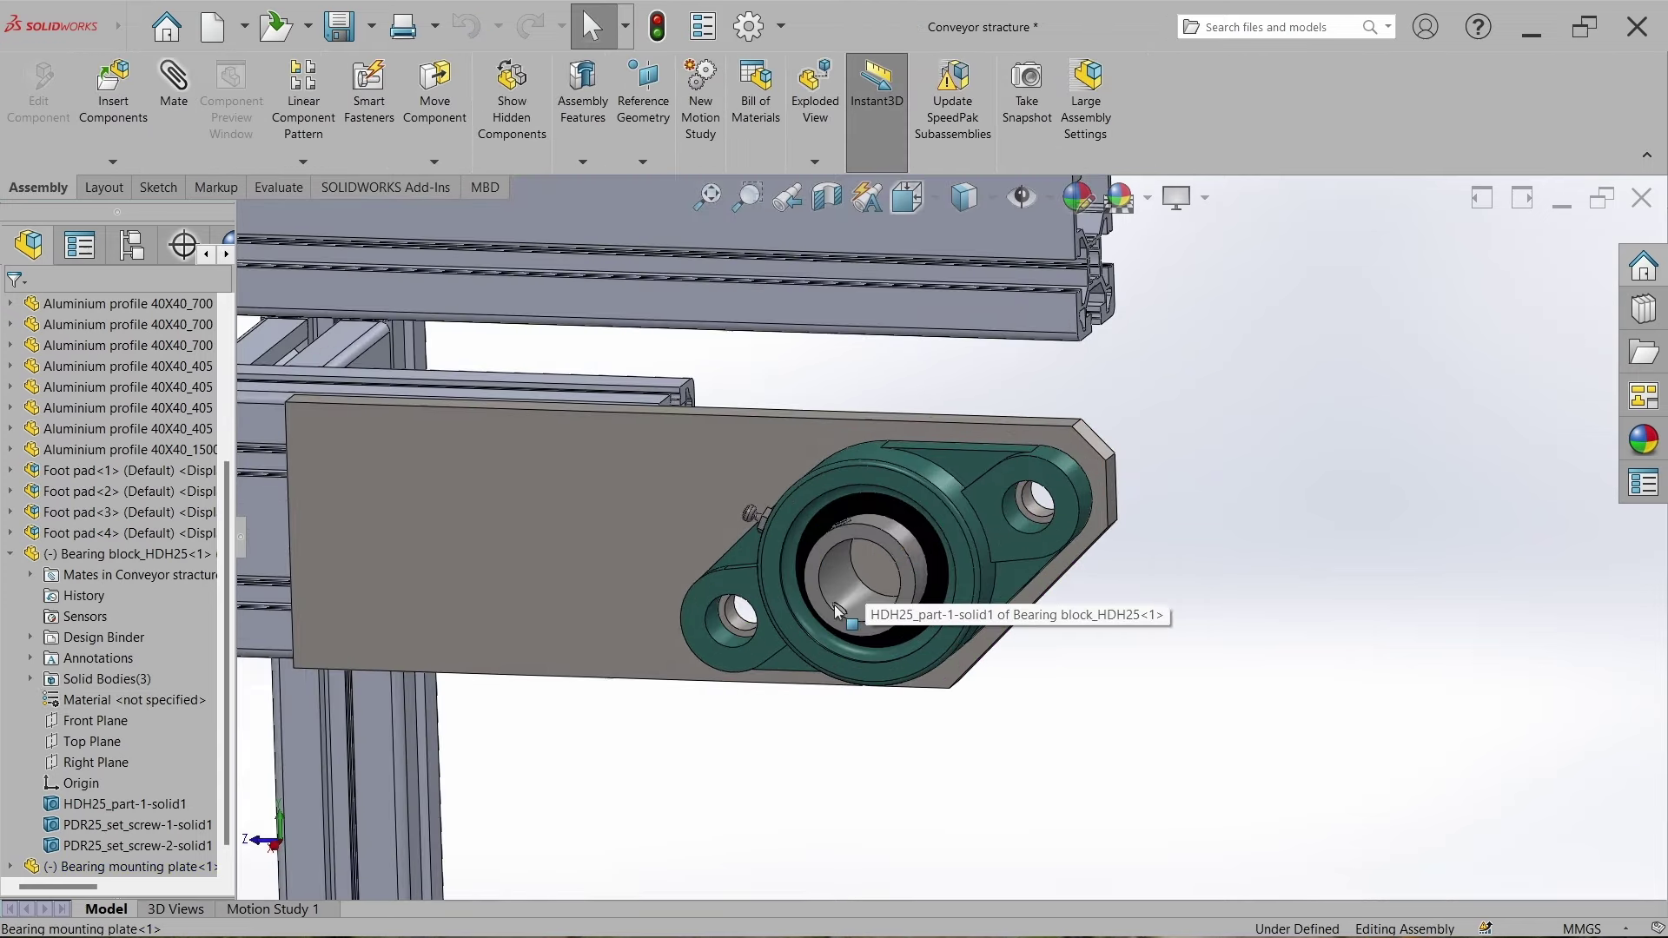
click(877, 560)
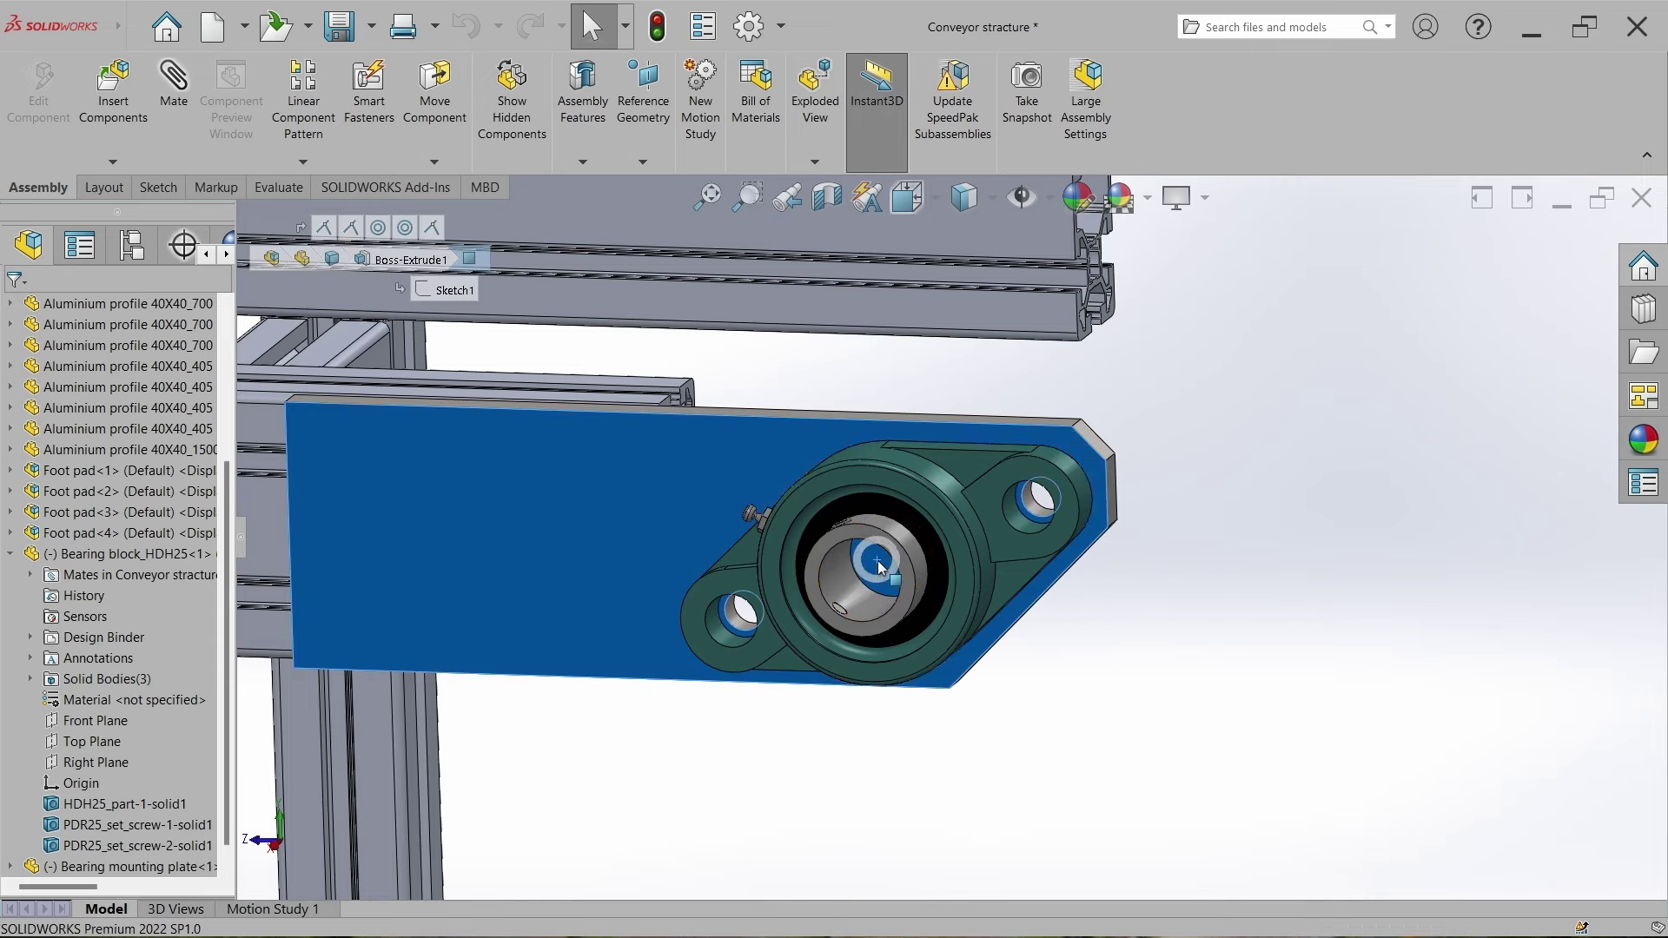
click(922, 451)
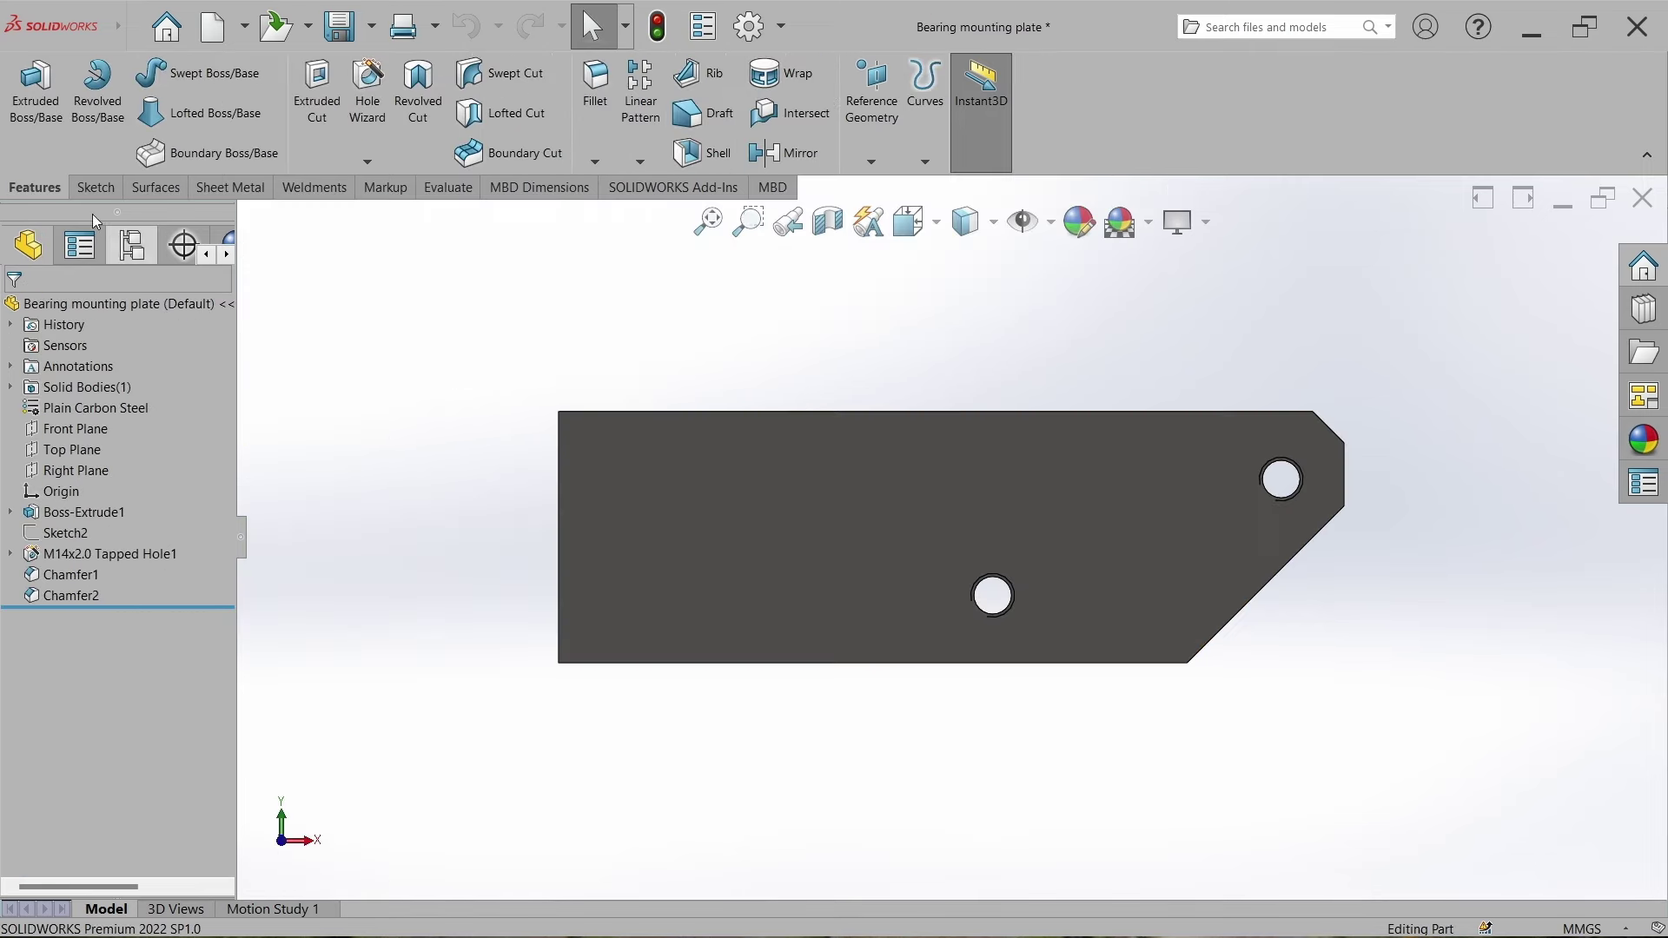
click(93, 187)
click(26, 95)
click(1051, 497)
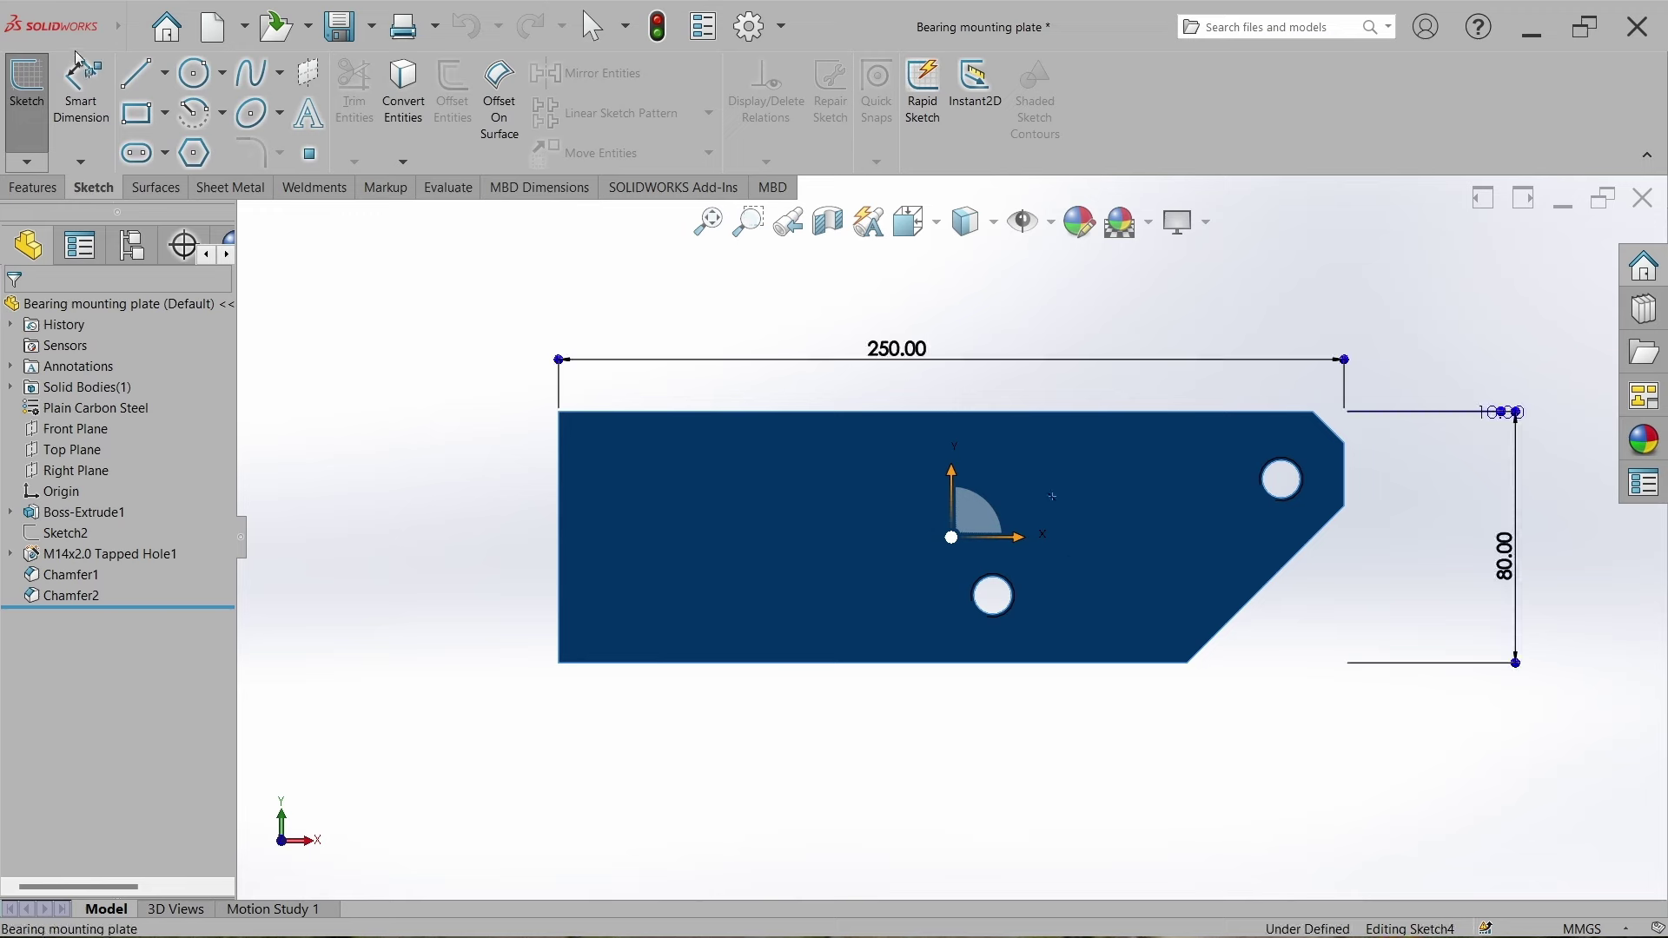
Draw a construction line from the lower tapped hole's centre to the upper tapped hole's centre.
click(165, 72)
click(173, 122)
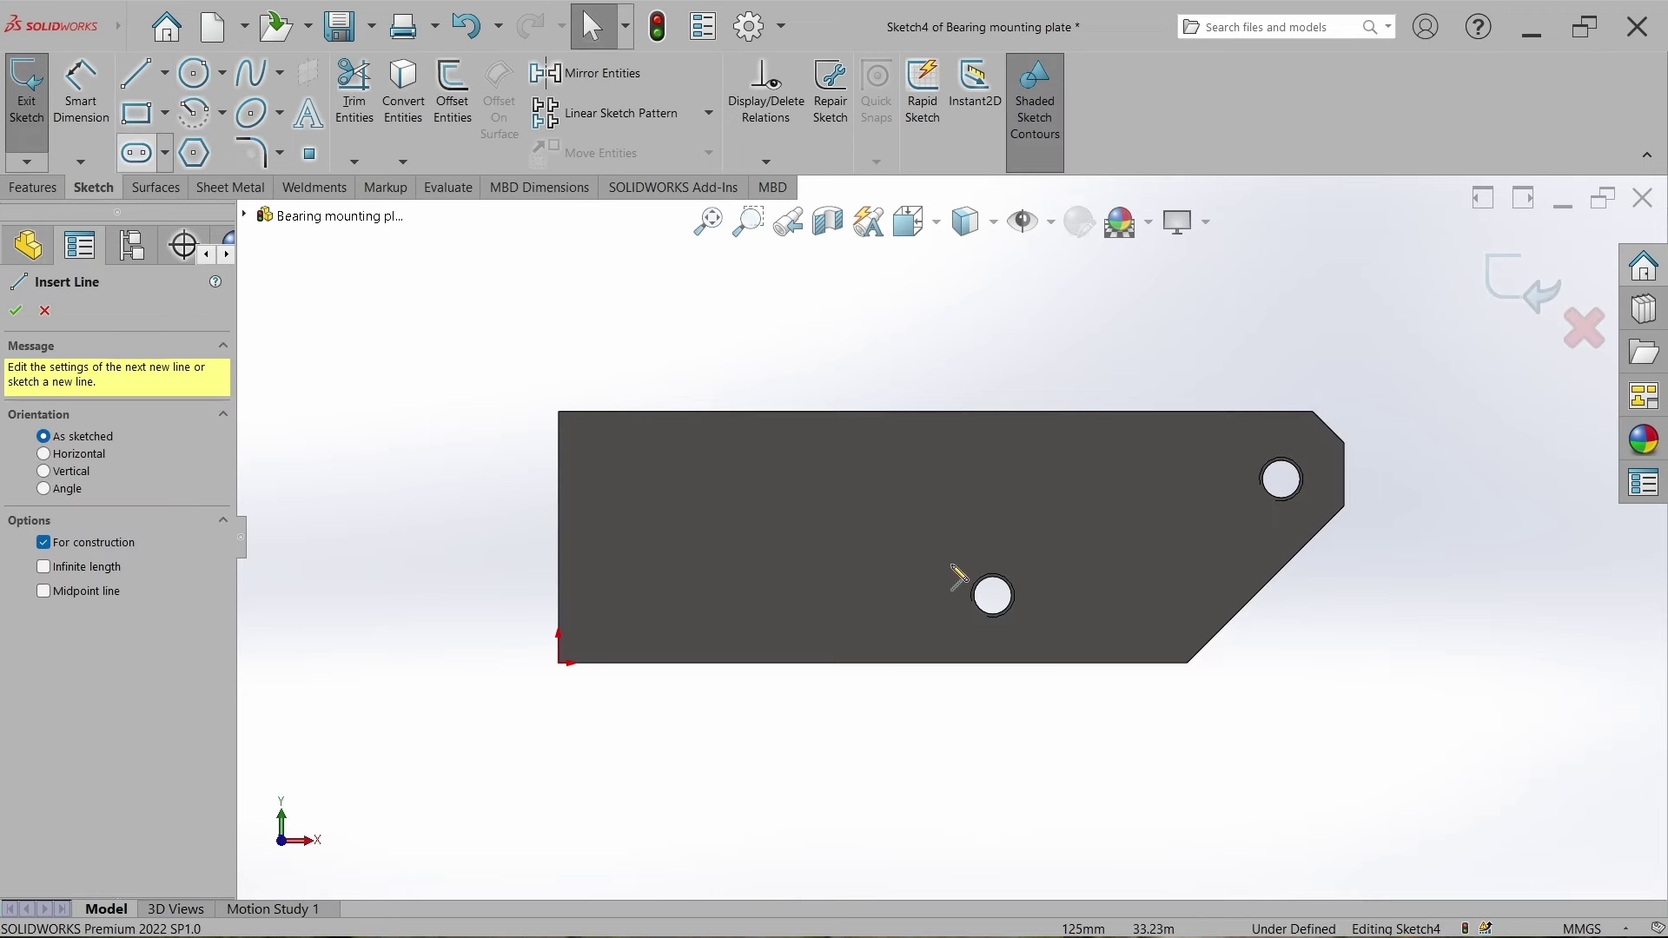
click(993, 595)
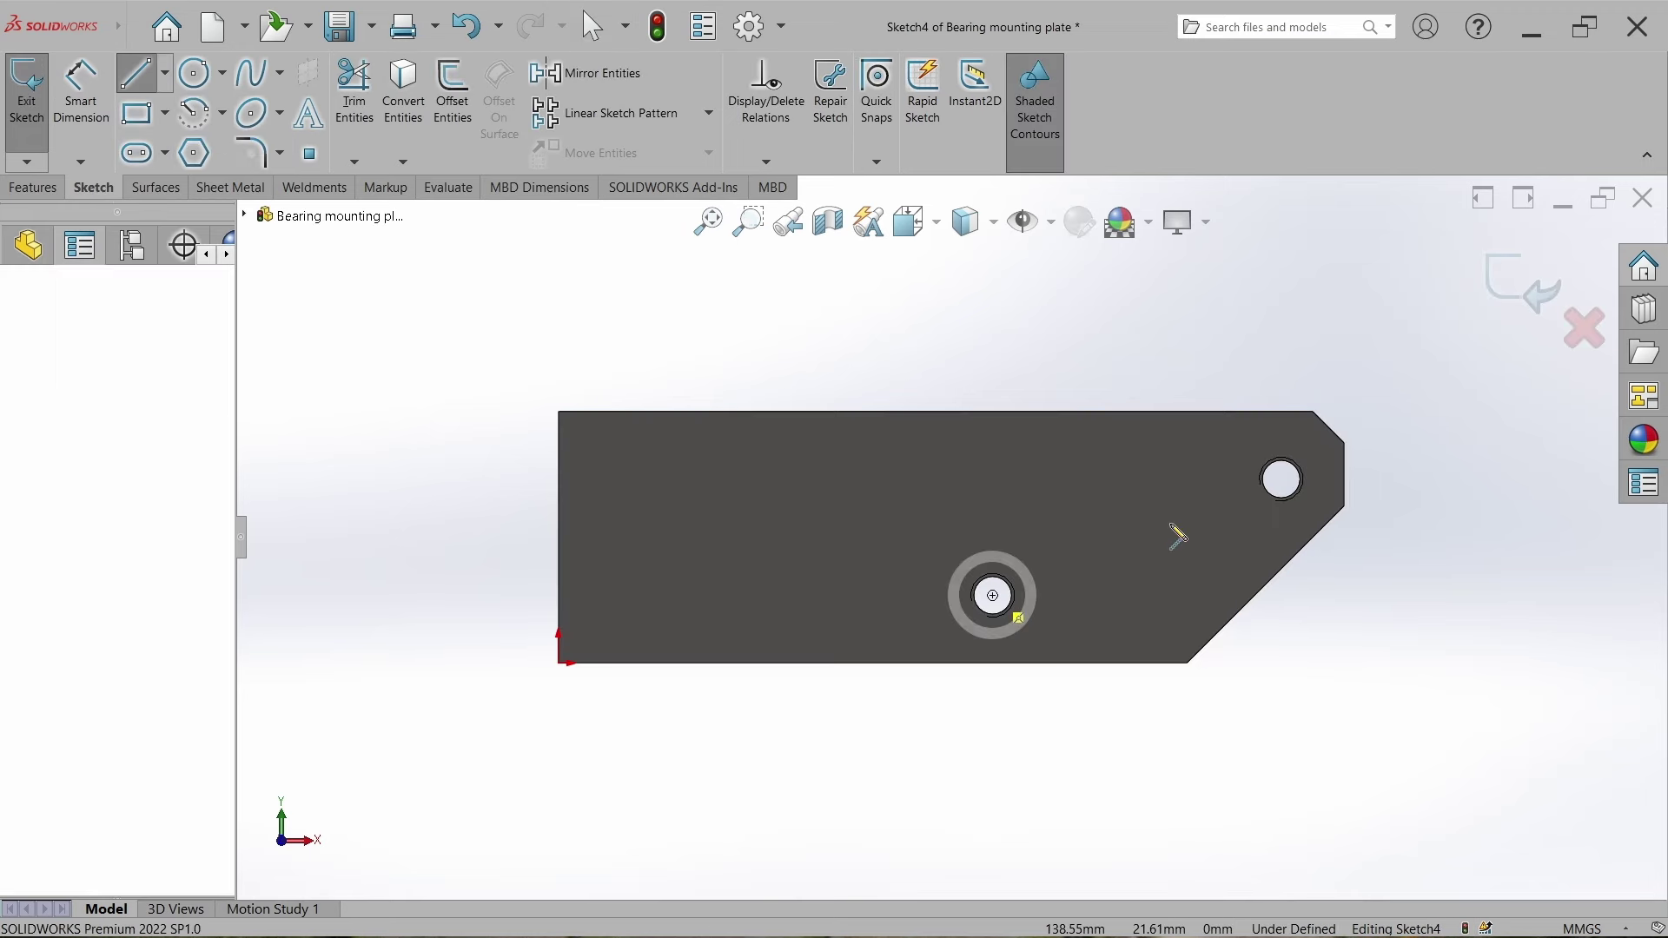
click(1281, 481)
key(Escape)
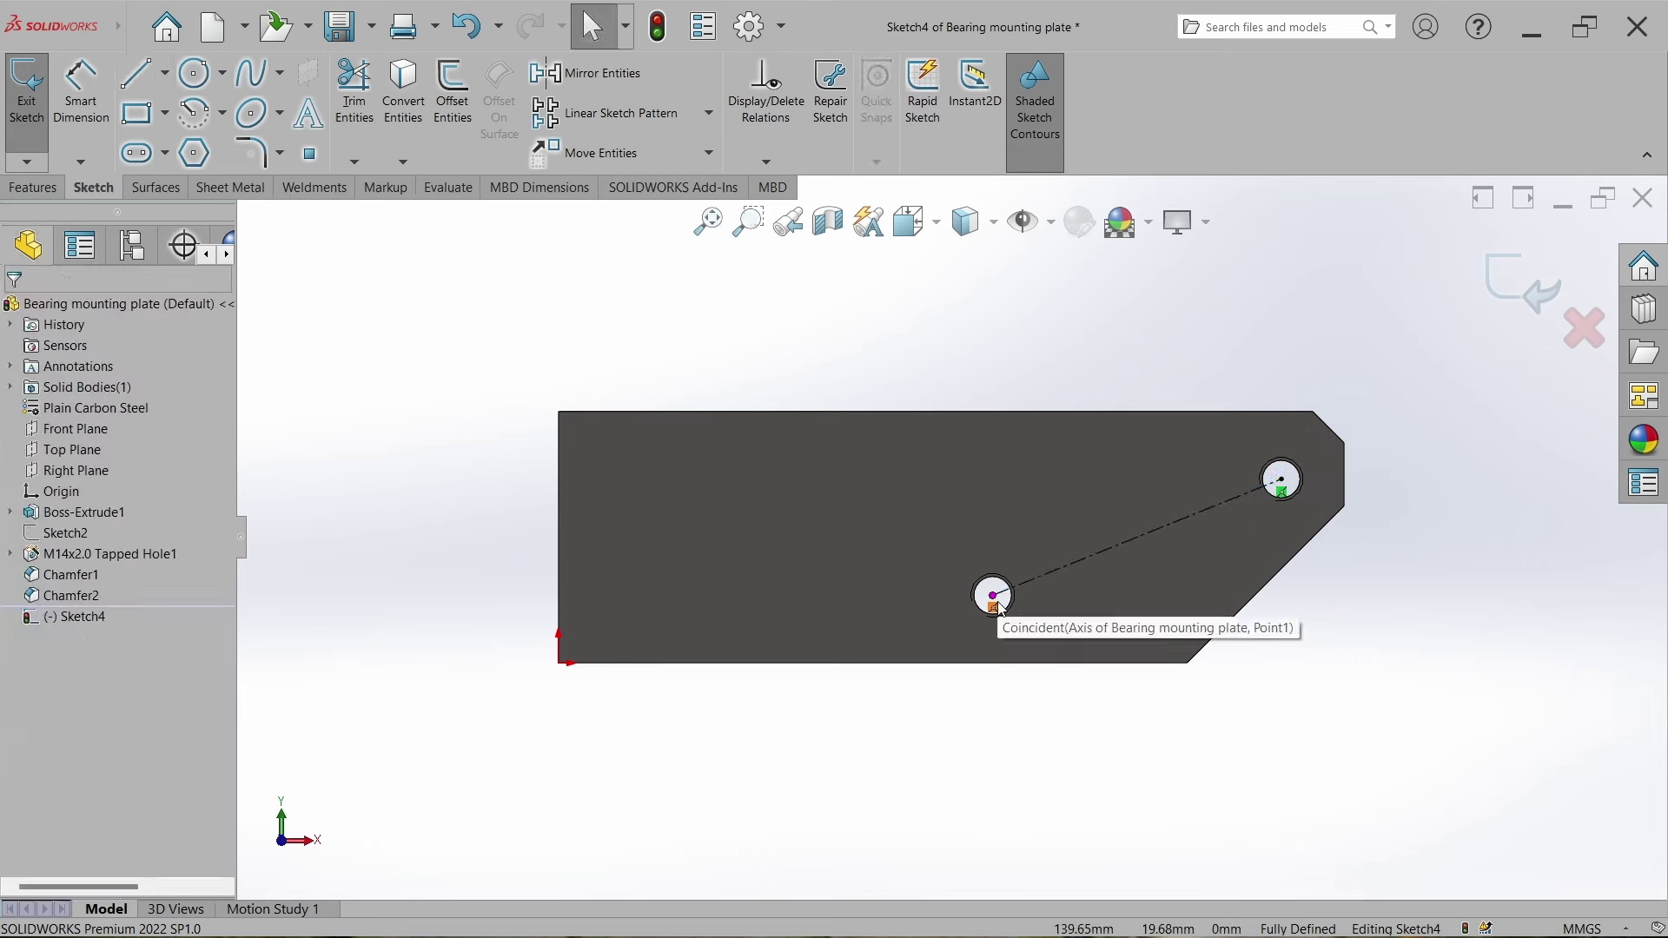
Sketch a circle about 35 mm in diameter centred on the midpoint of the construction line between the tapped holes.
click(193, 73)
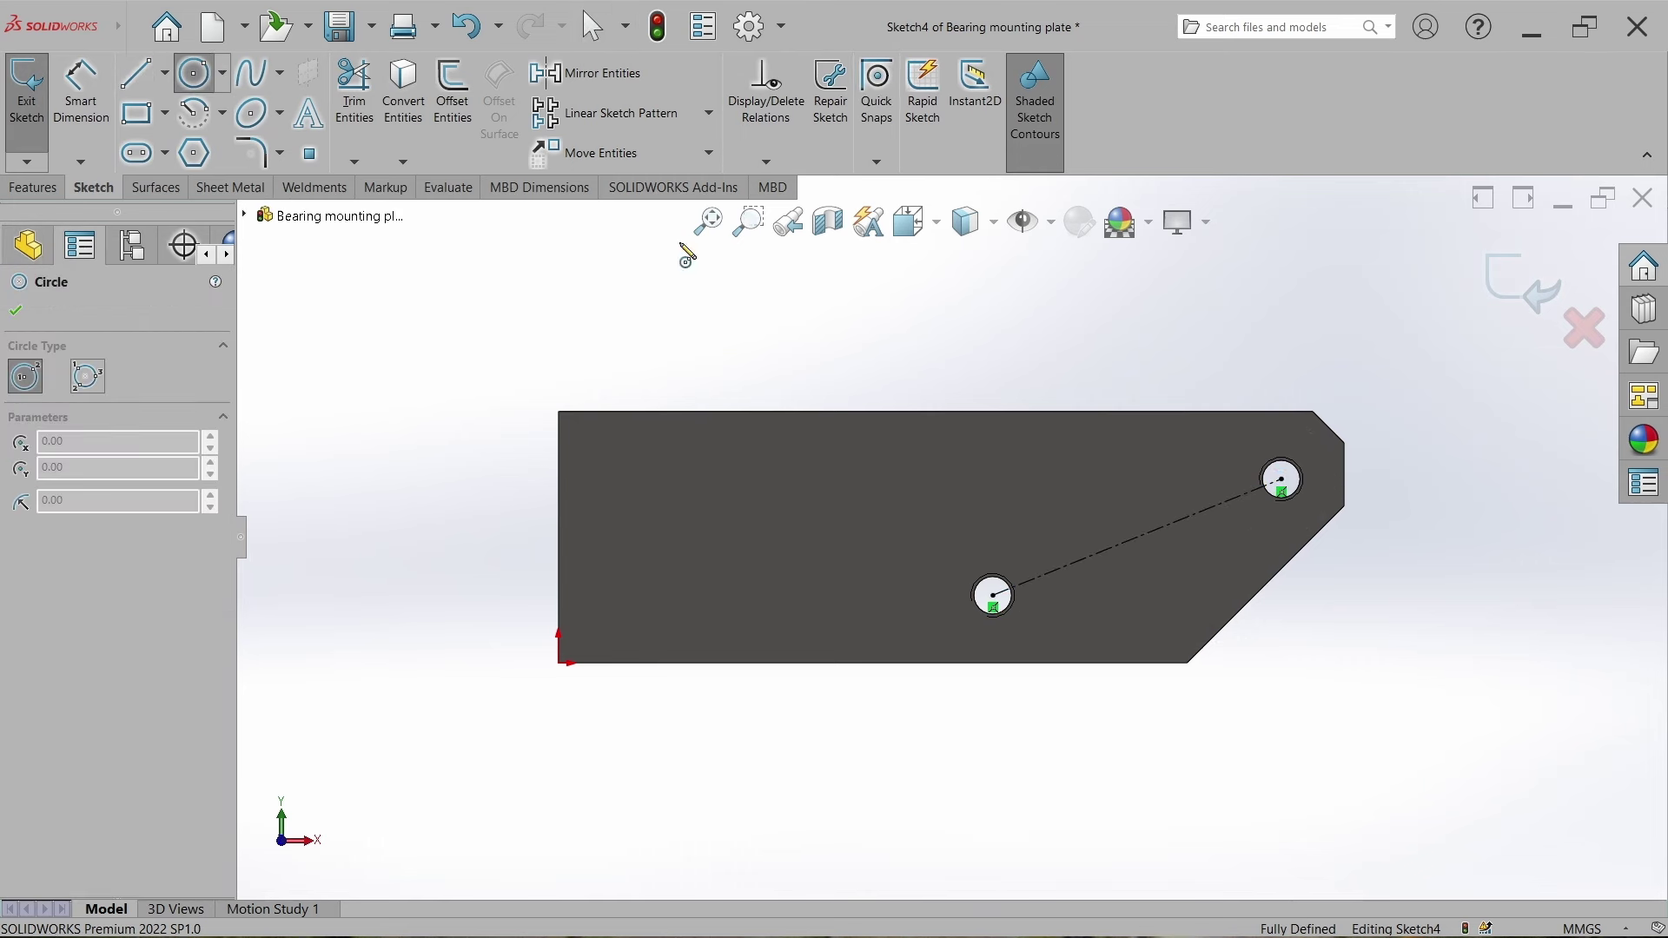
click(1137, 539)
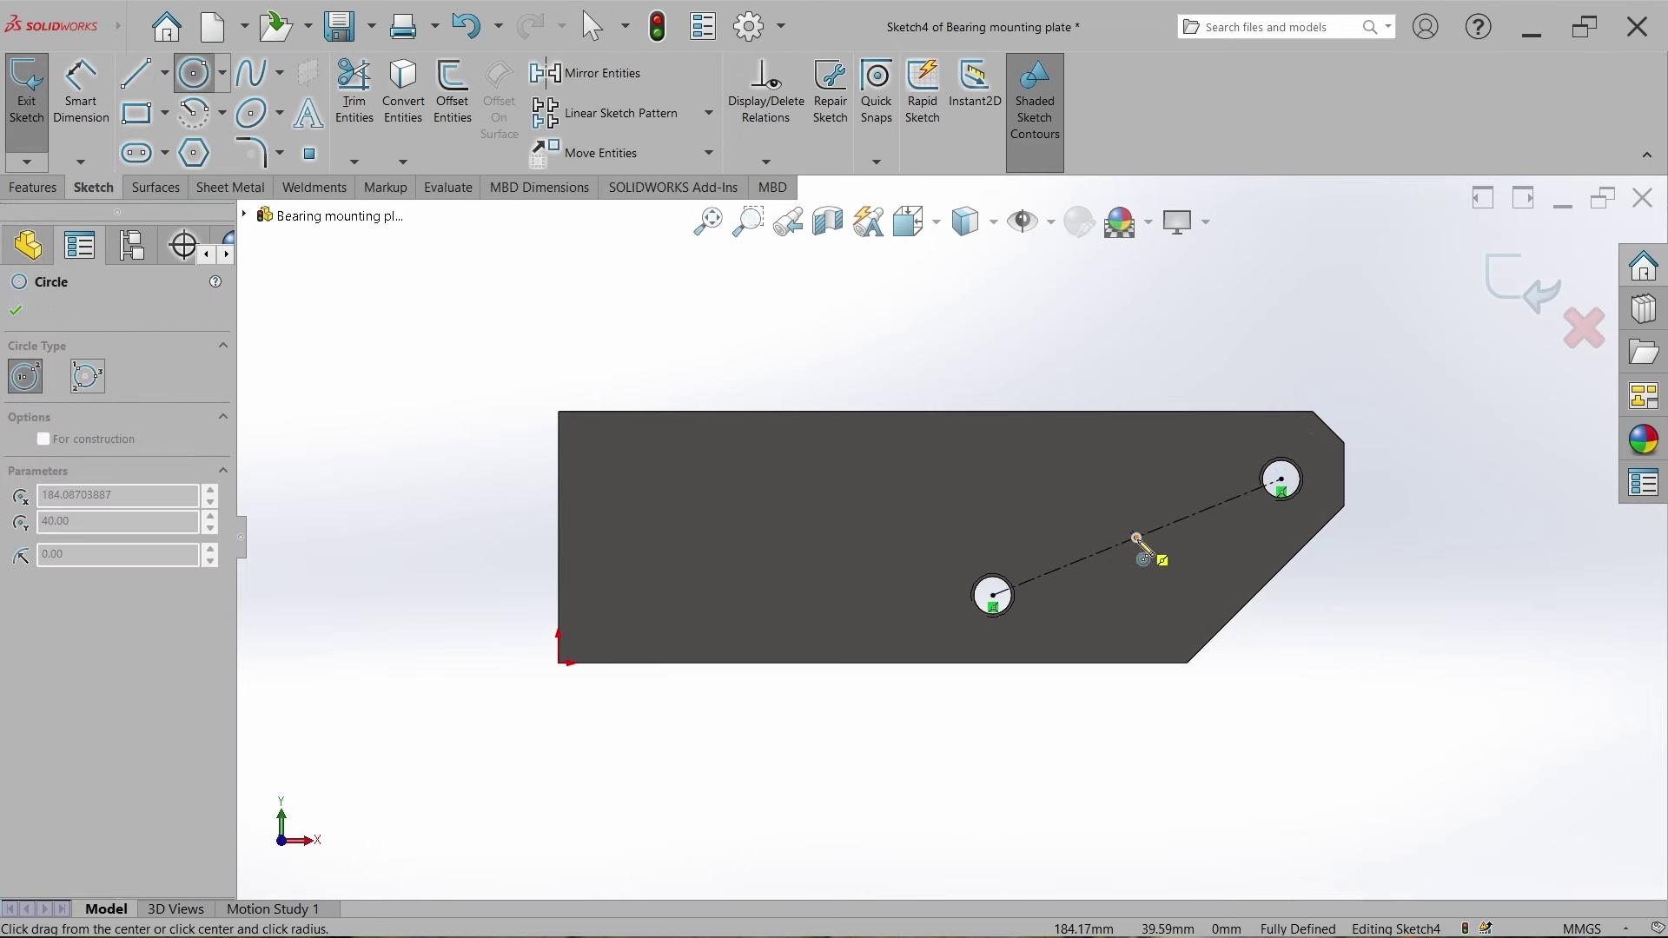
click(1174, 584)
key(Escape)
Dimension the circle's diameter at 35 mm.
right_drag(1404, 599, 1403, 675)
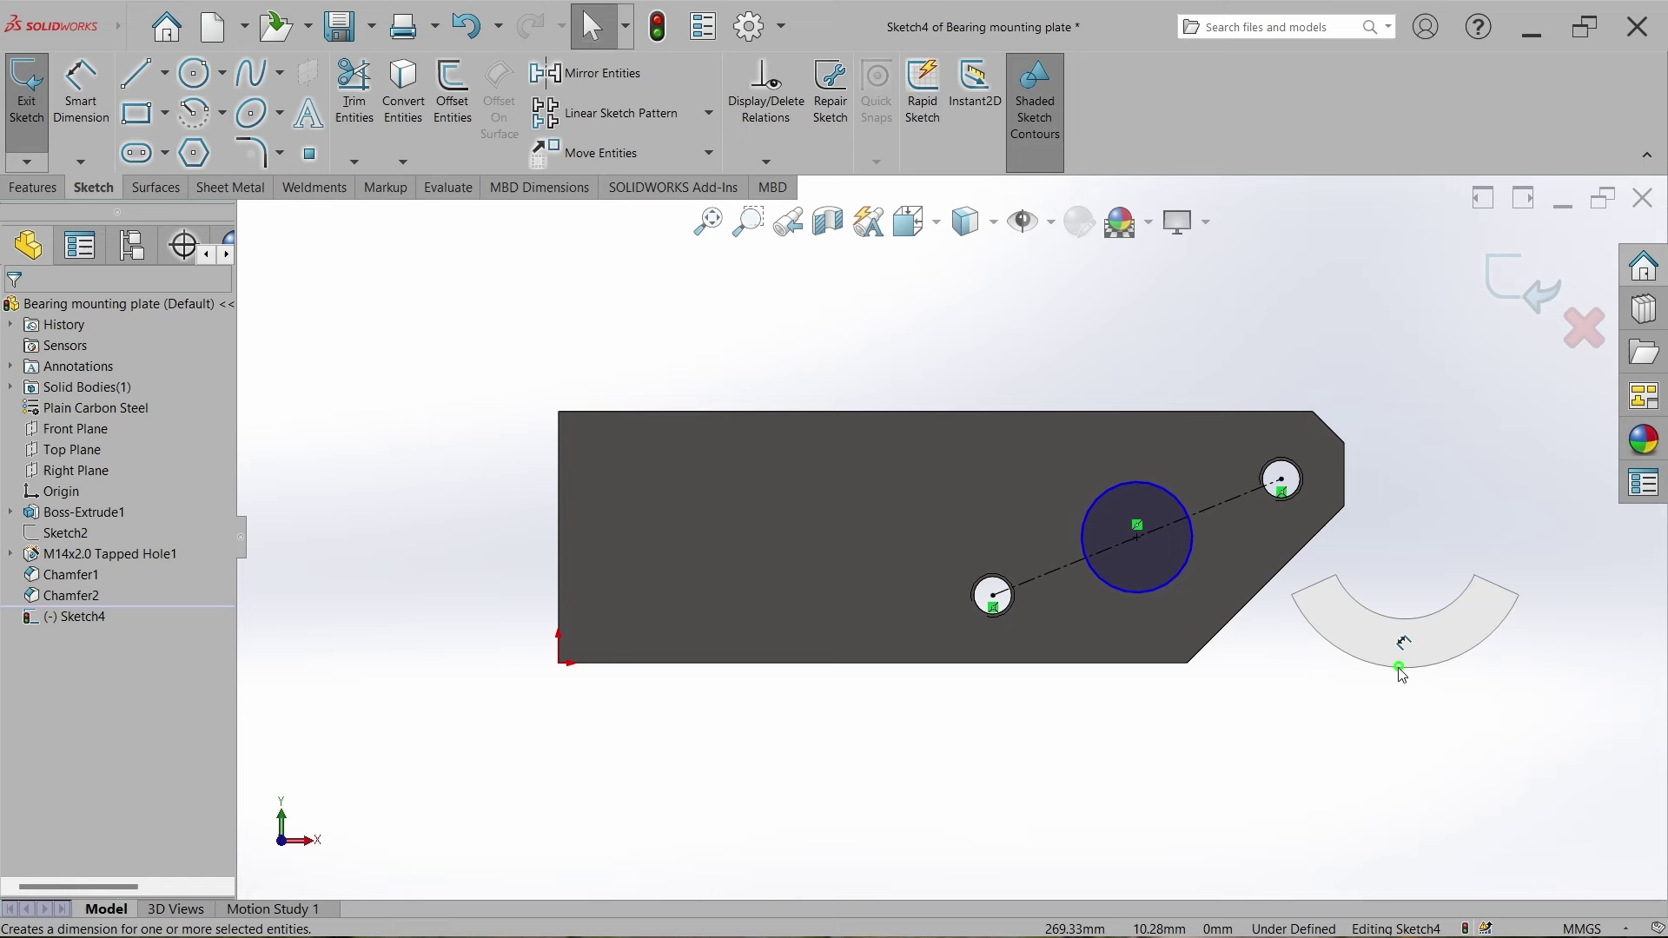
click(1187, 569)
click(1463, 644)
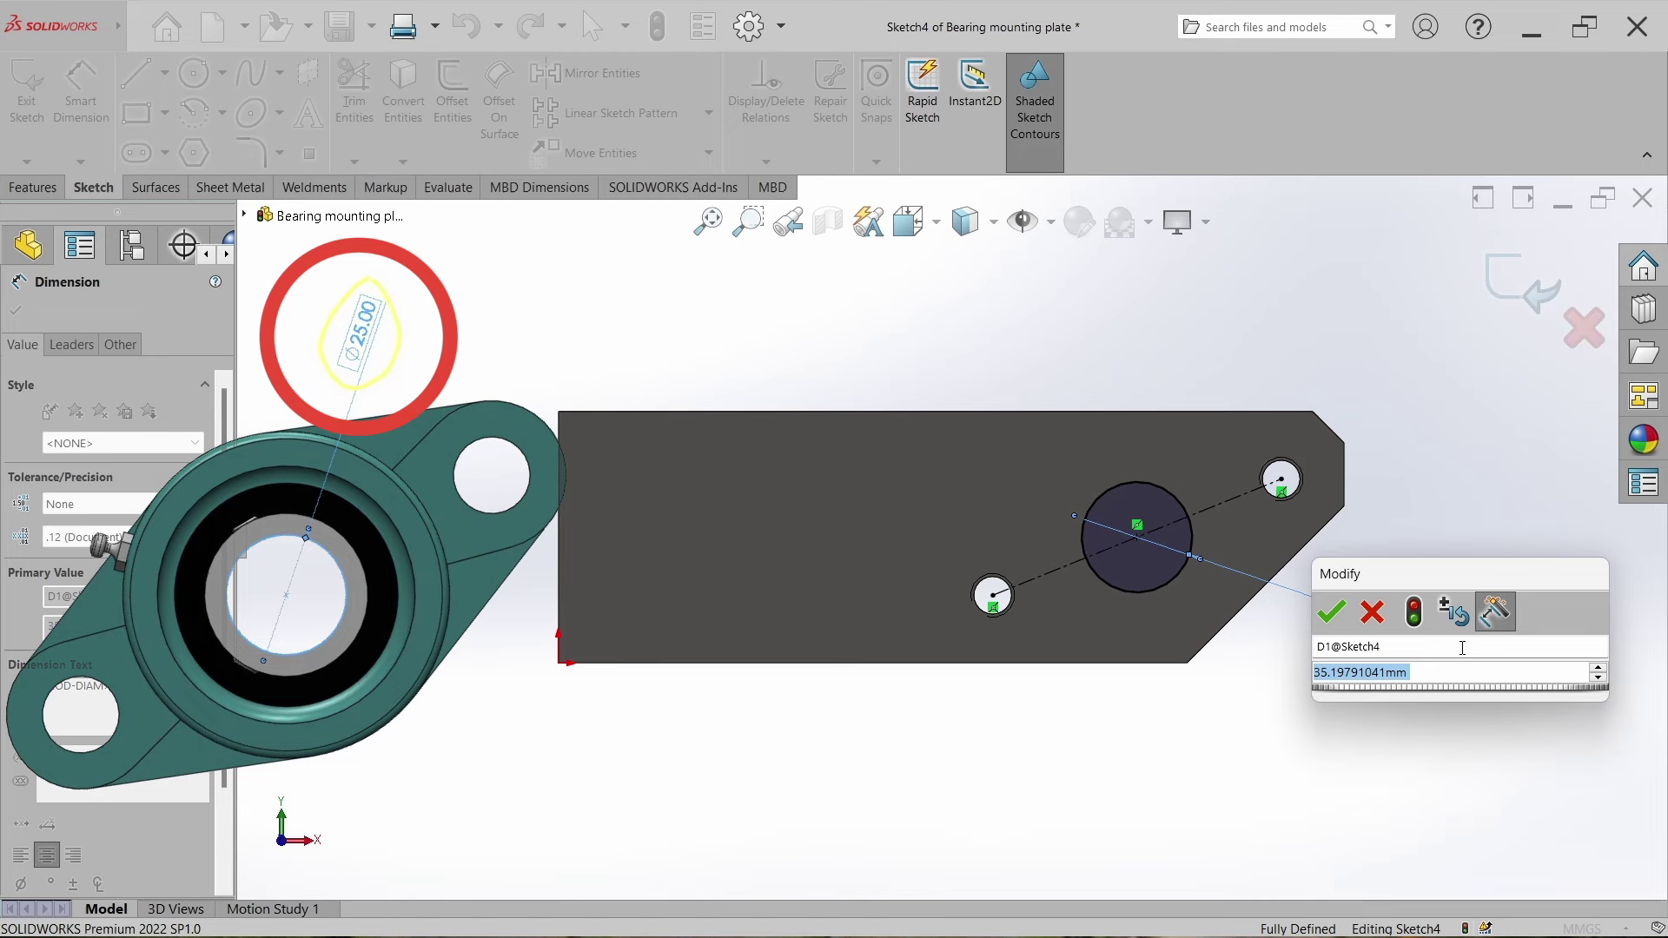
text(35)
key(Return)
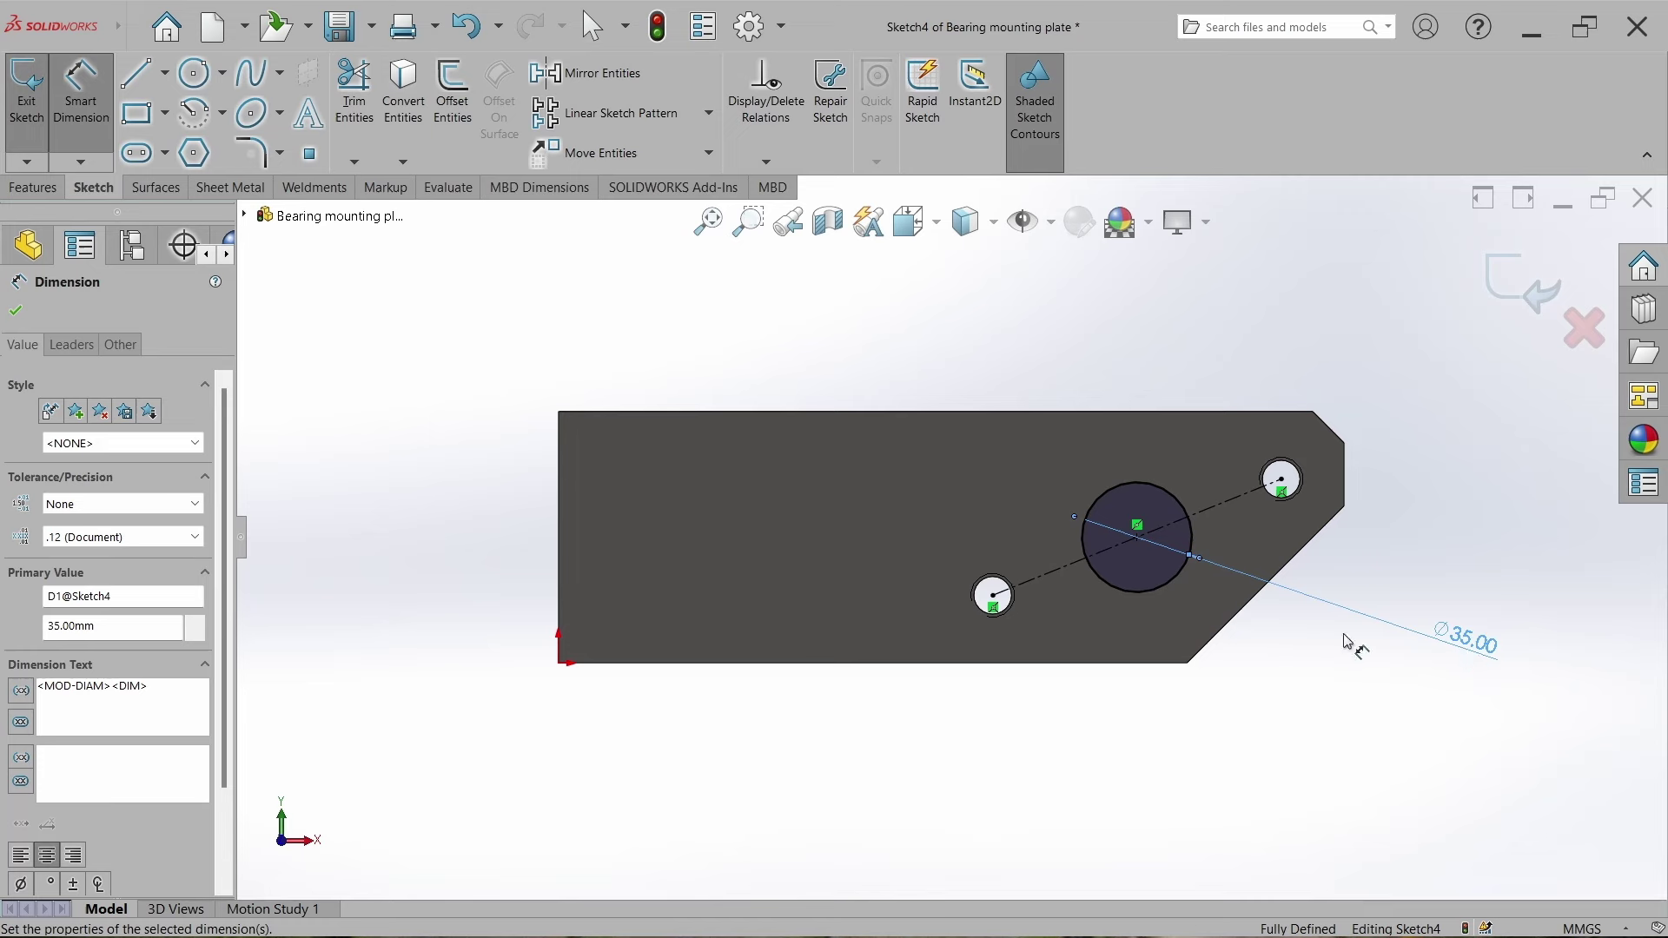
click(12, 313)
Extrude-cut the circle Through All in the mounting plate and close the part to return to the assembly.
click(52, 187)
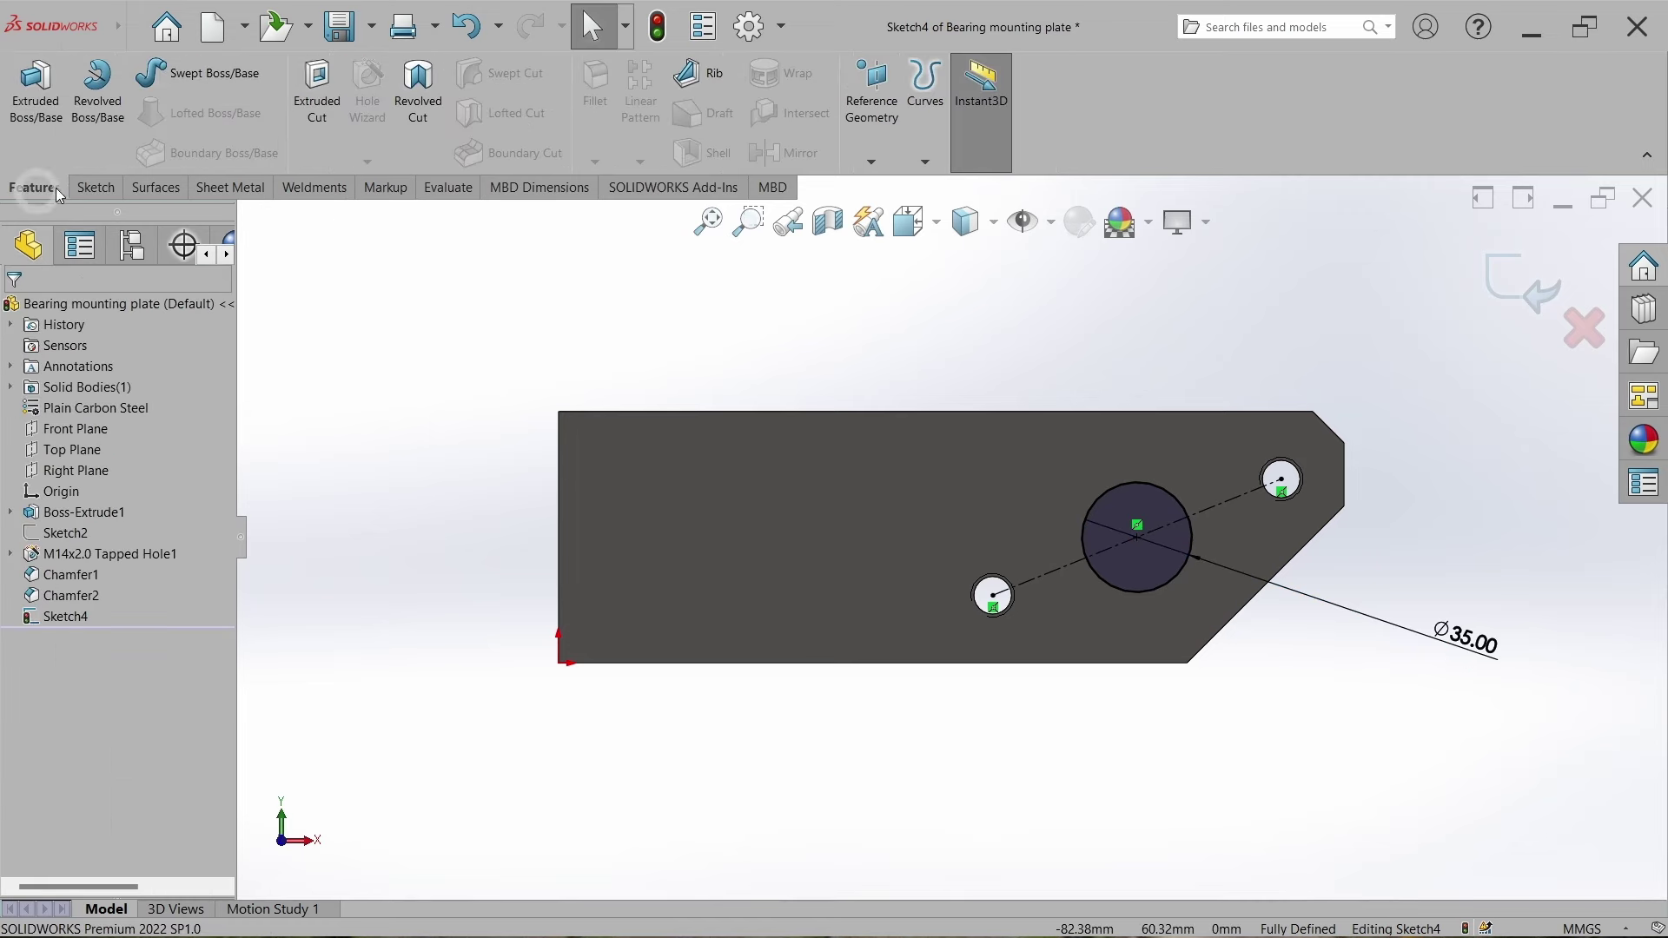
click(313, 121)
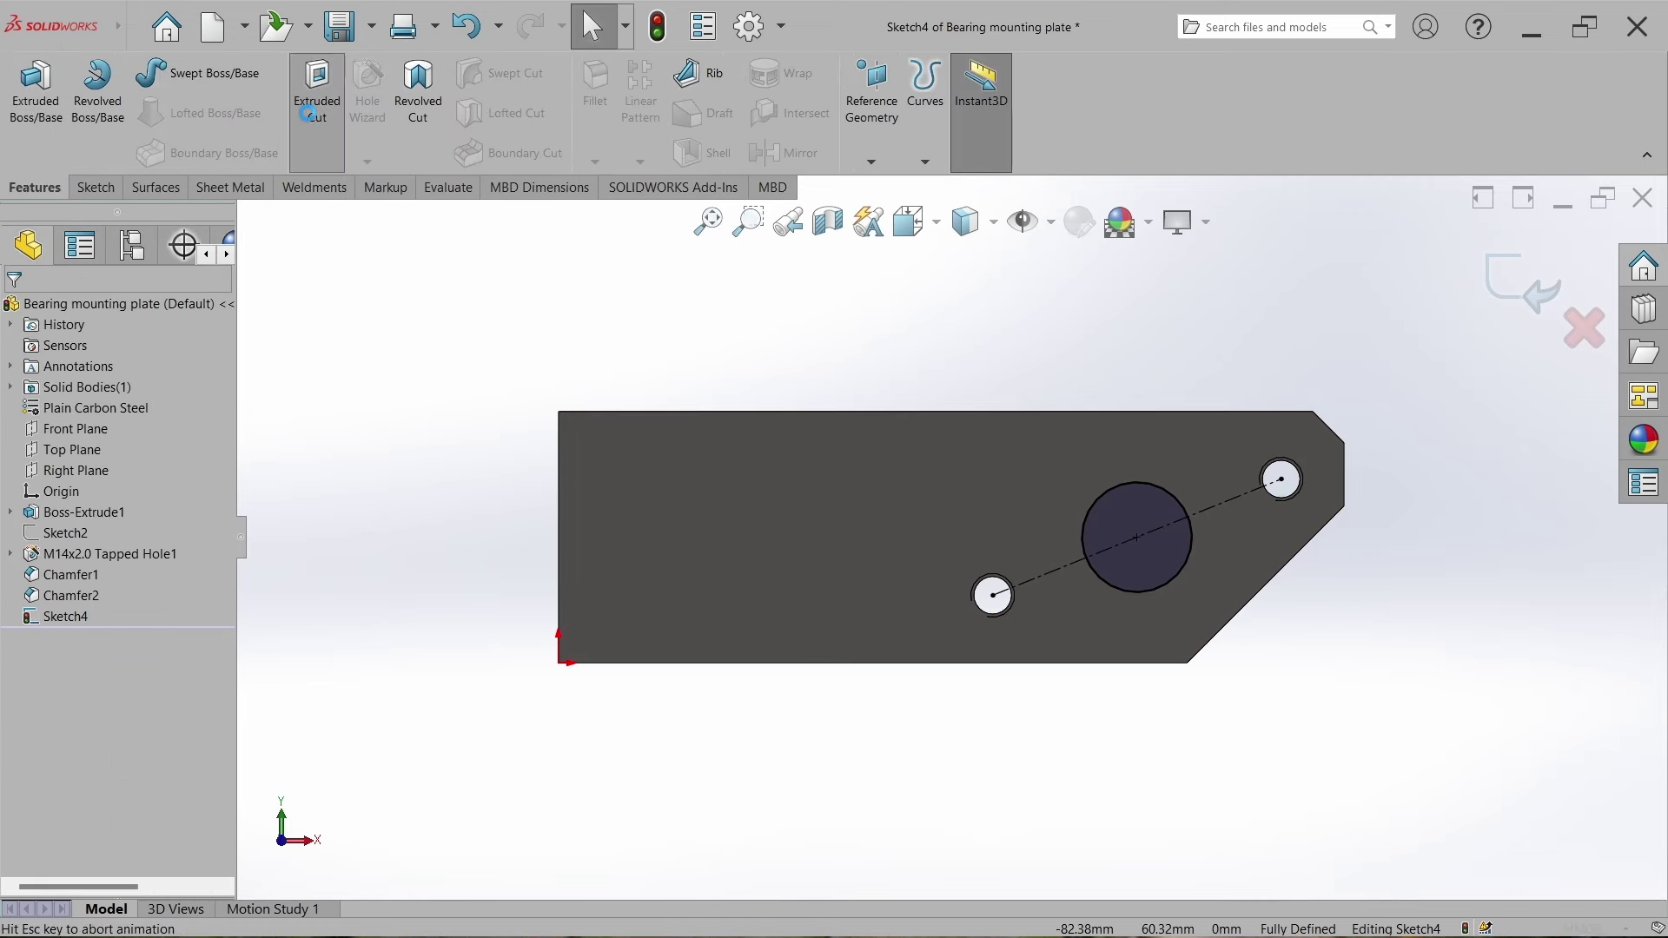
click(123, 438)
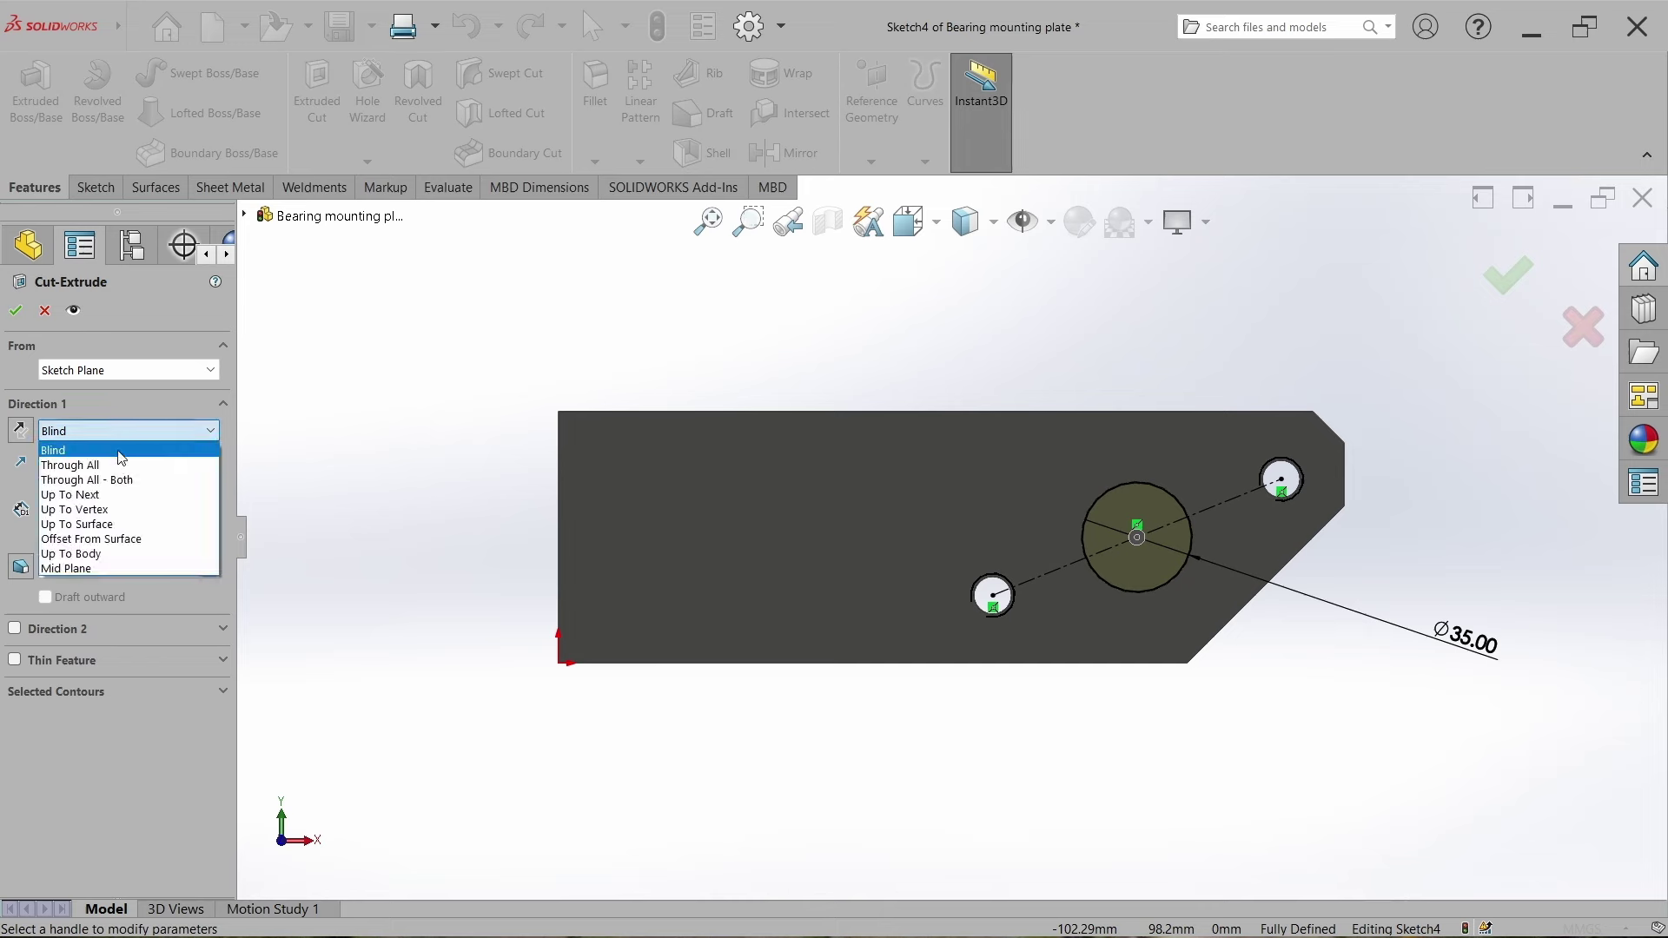
click(106, 457)
click(16, 309)
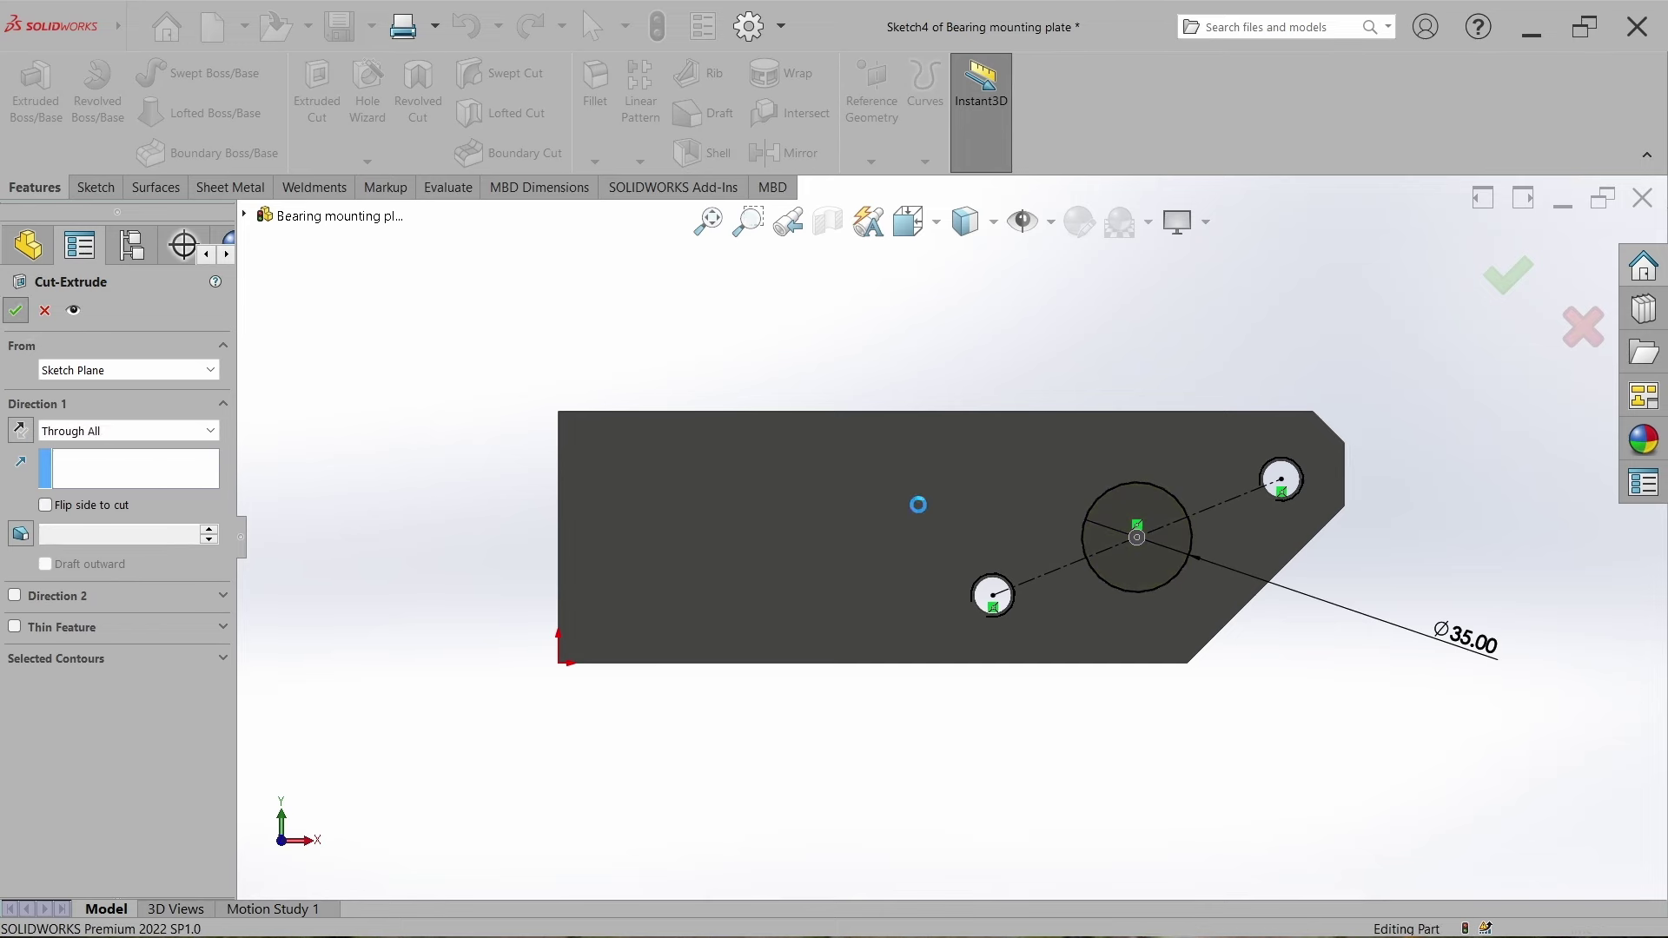
click(1638, 204)
Open the bearing mounting plate from the assembly as a separate part and select its large front face for sketching.
click(821, 470)
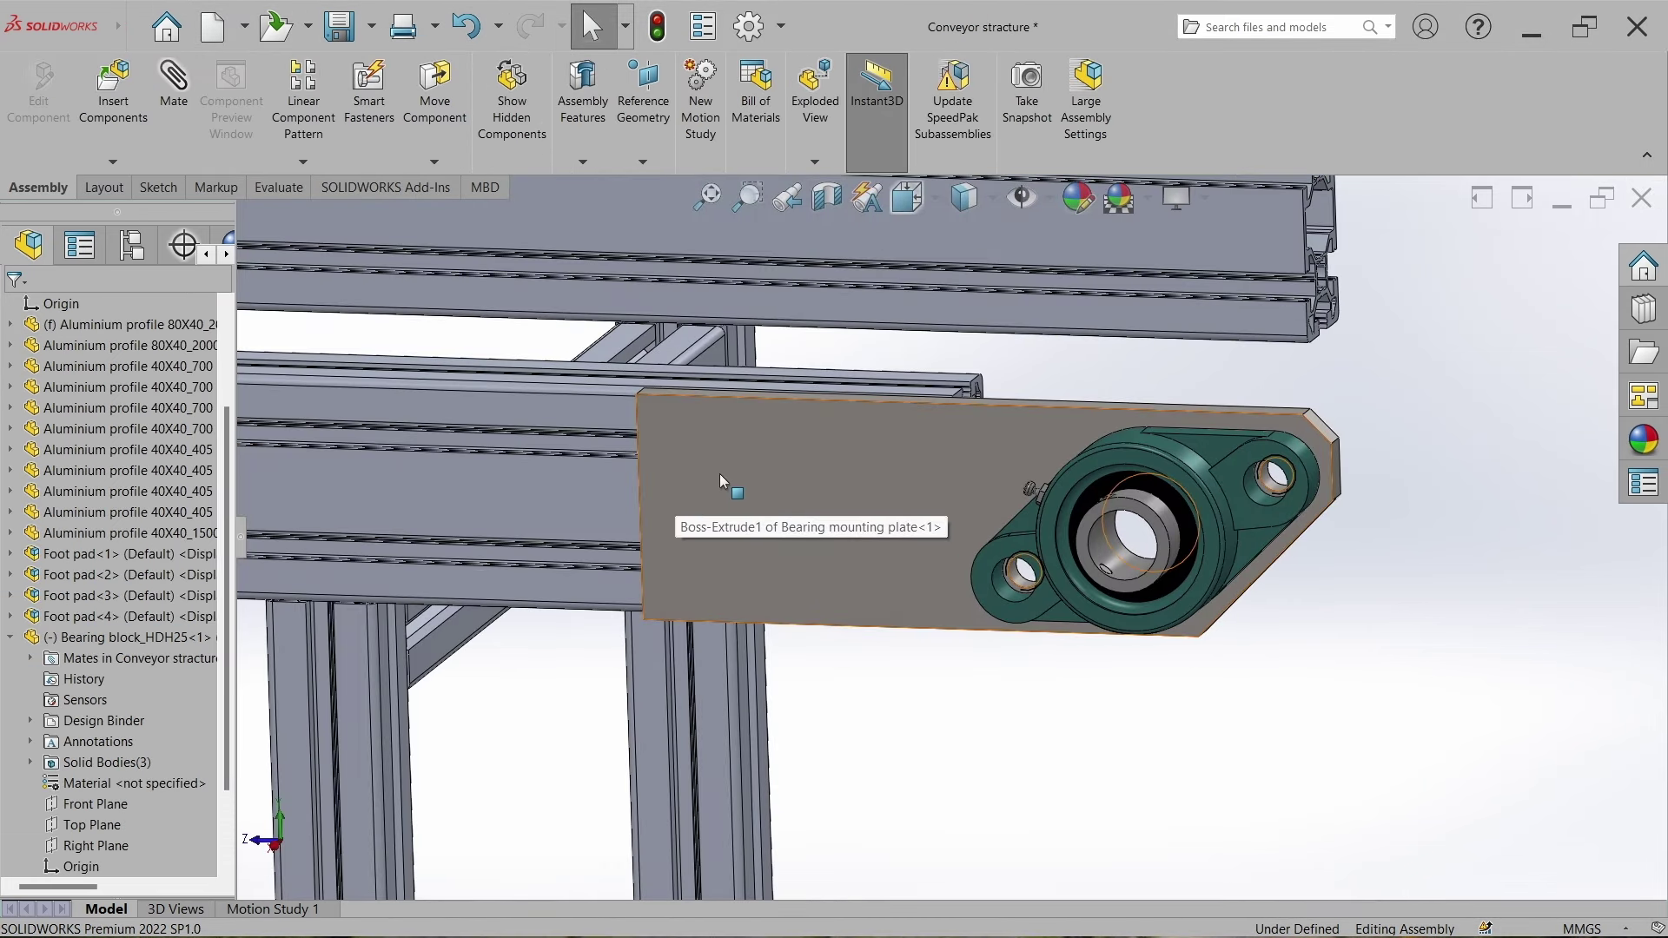
click(909, 457)
click(981, 352)
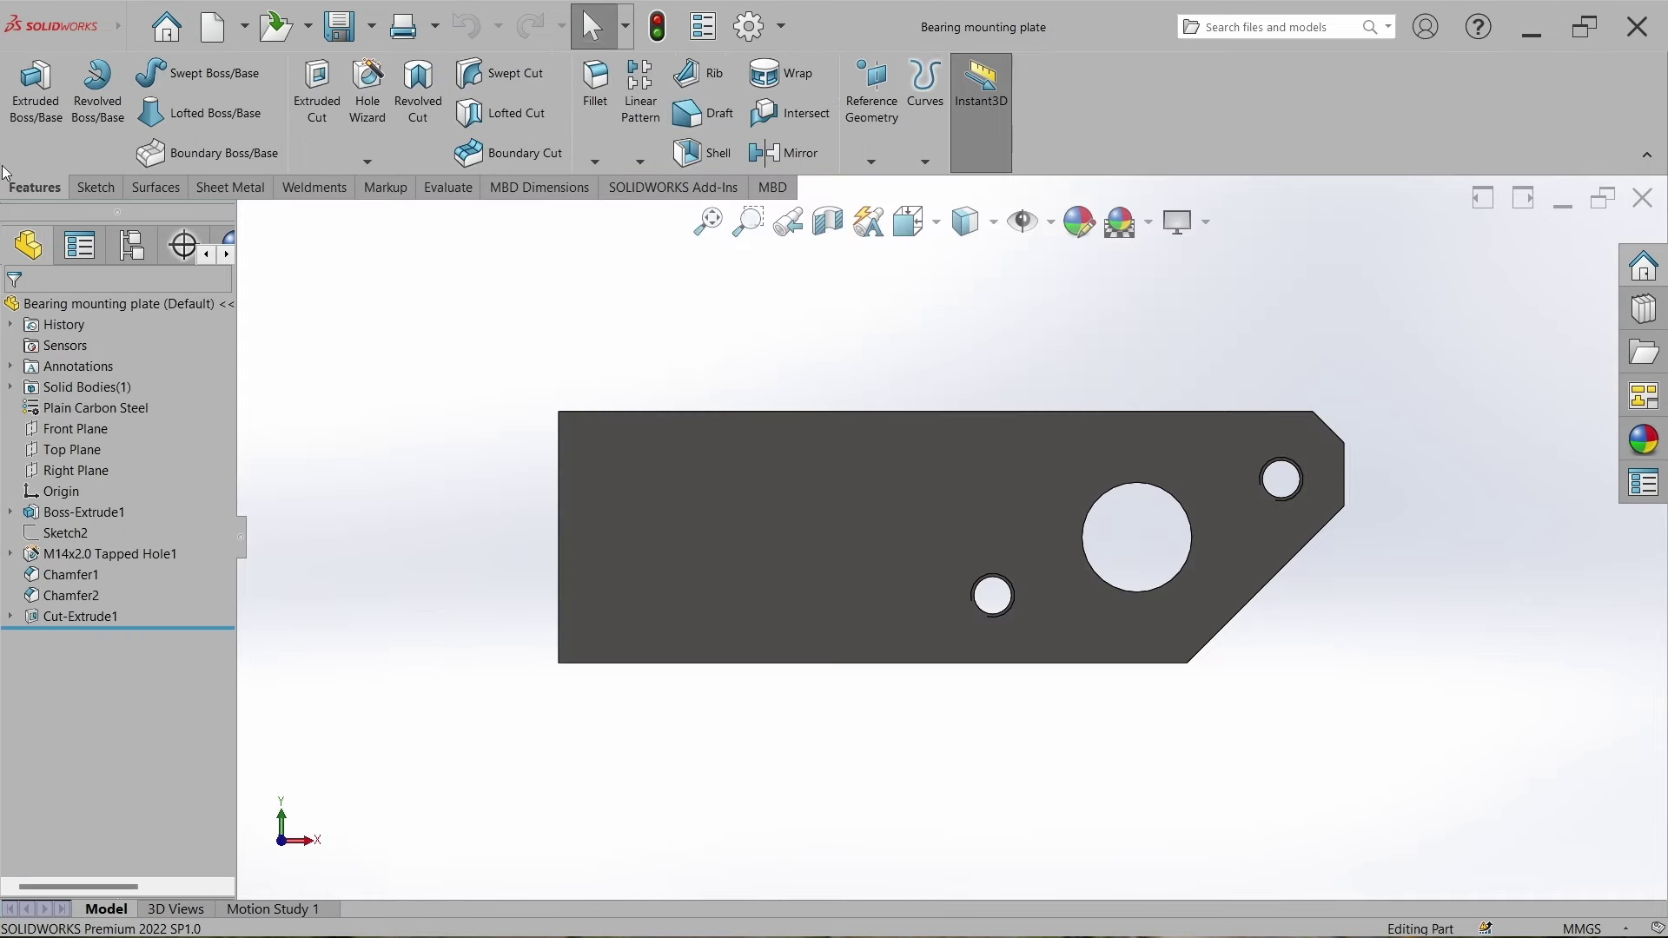
click(101, 195)
click(957, 536)
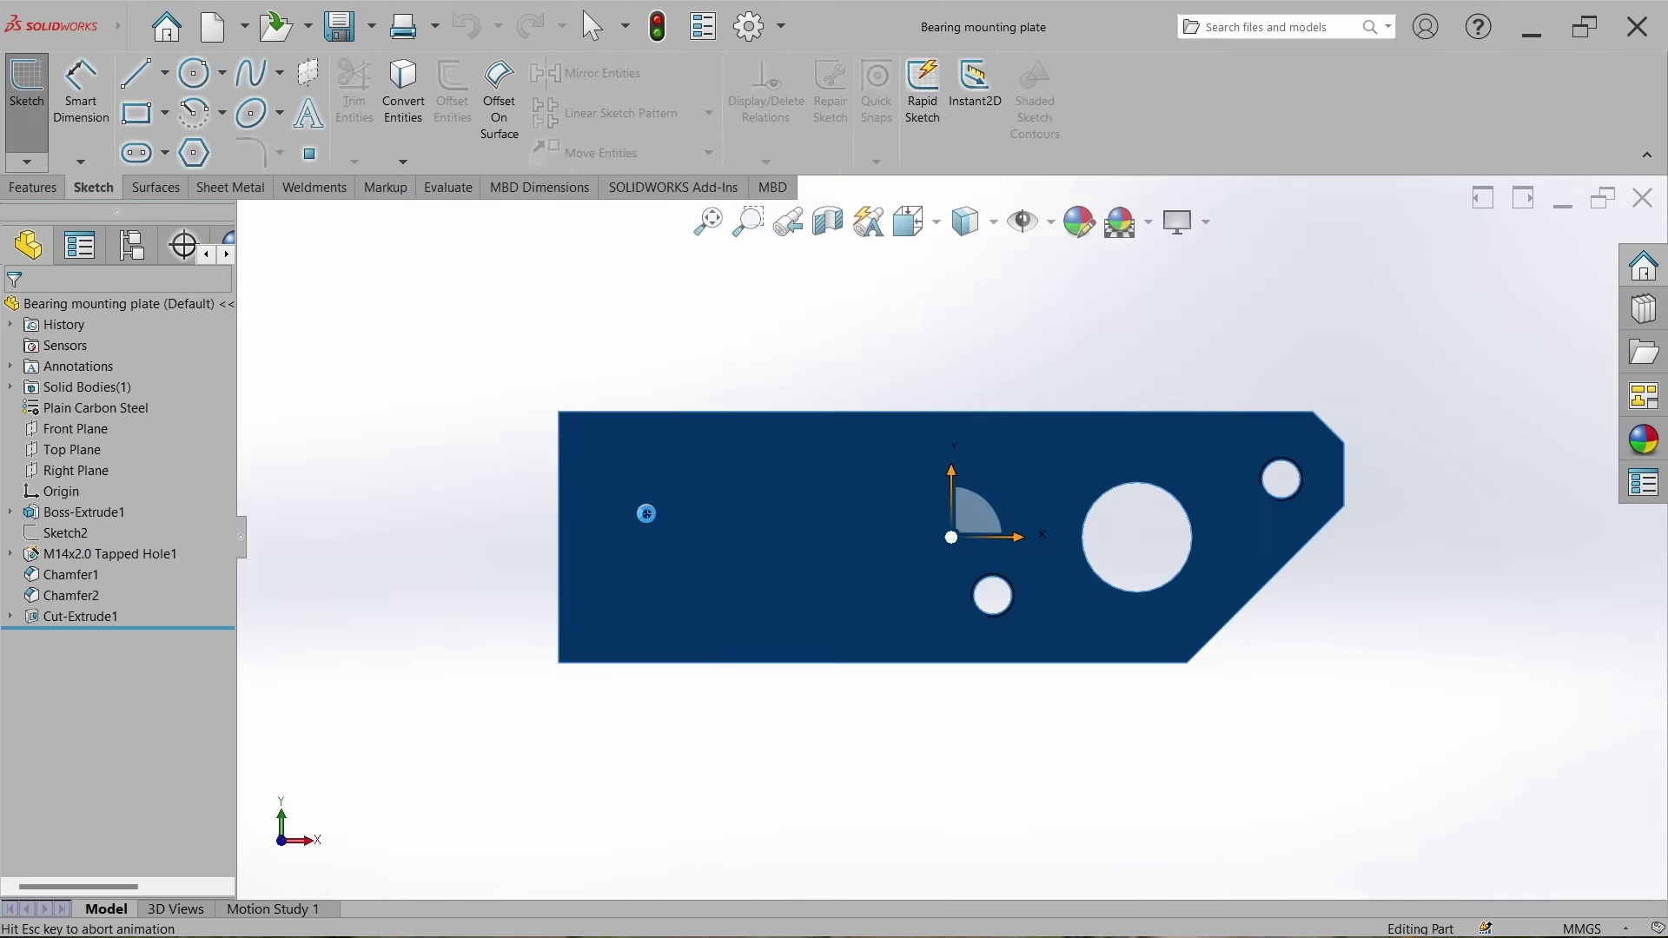
Sketch a horizontal construction line about 46 mm long inward from the midpoint of the plate's square end edge.
click(165, 78)
click(167, 80)
click(184, 123)
click(558, 537)
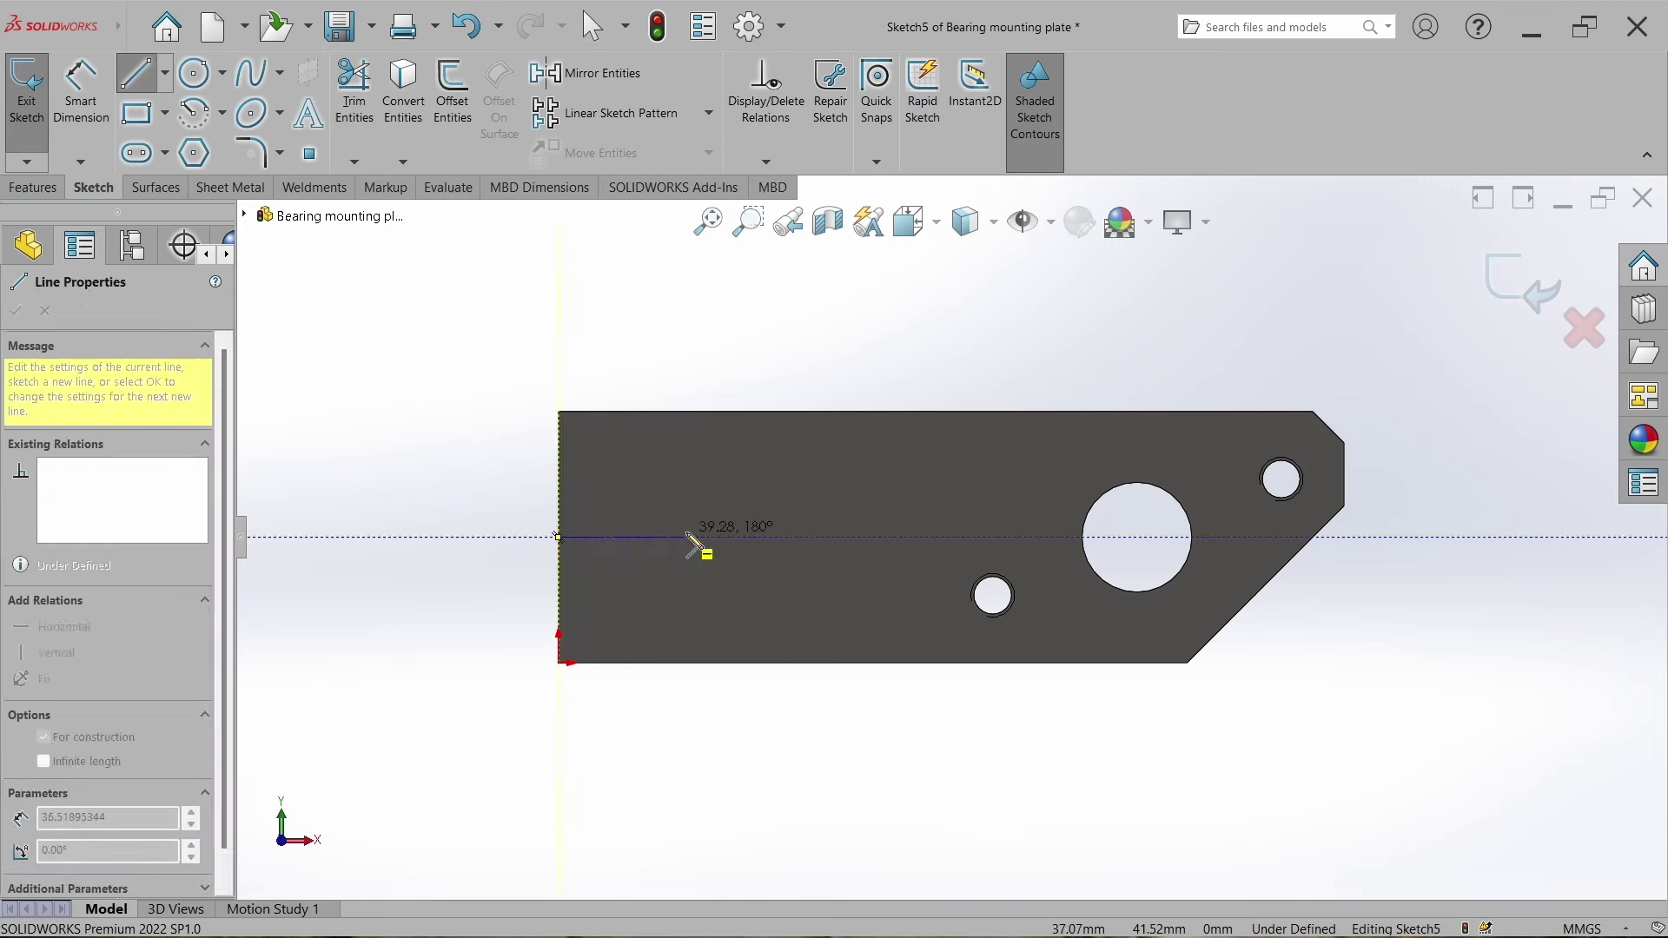
click(705, 538)
key(Escape)
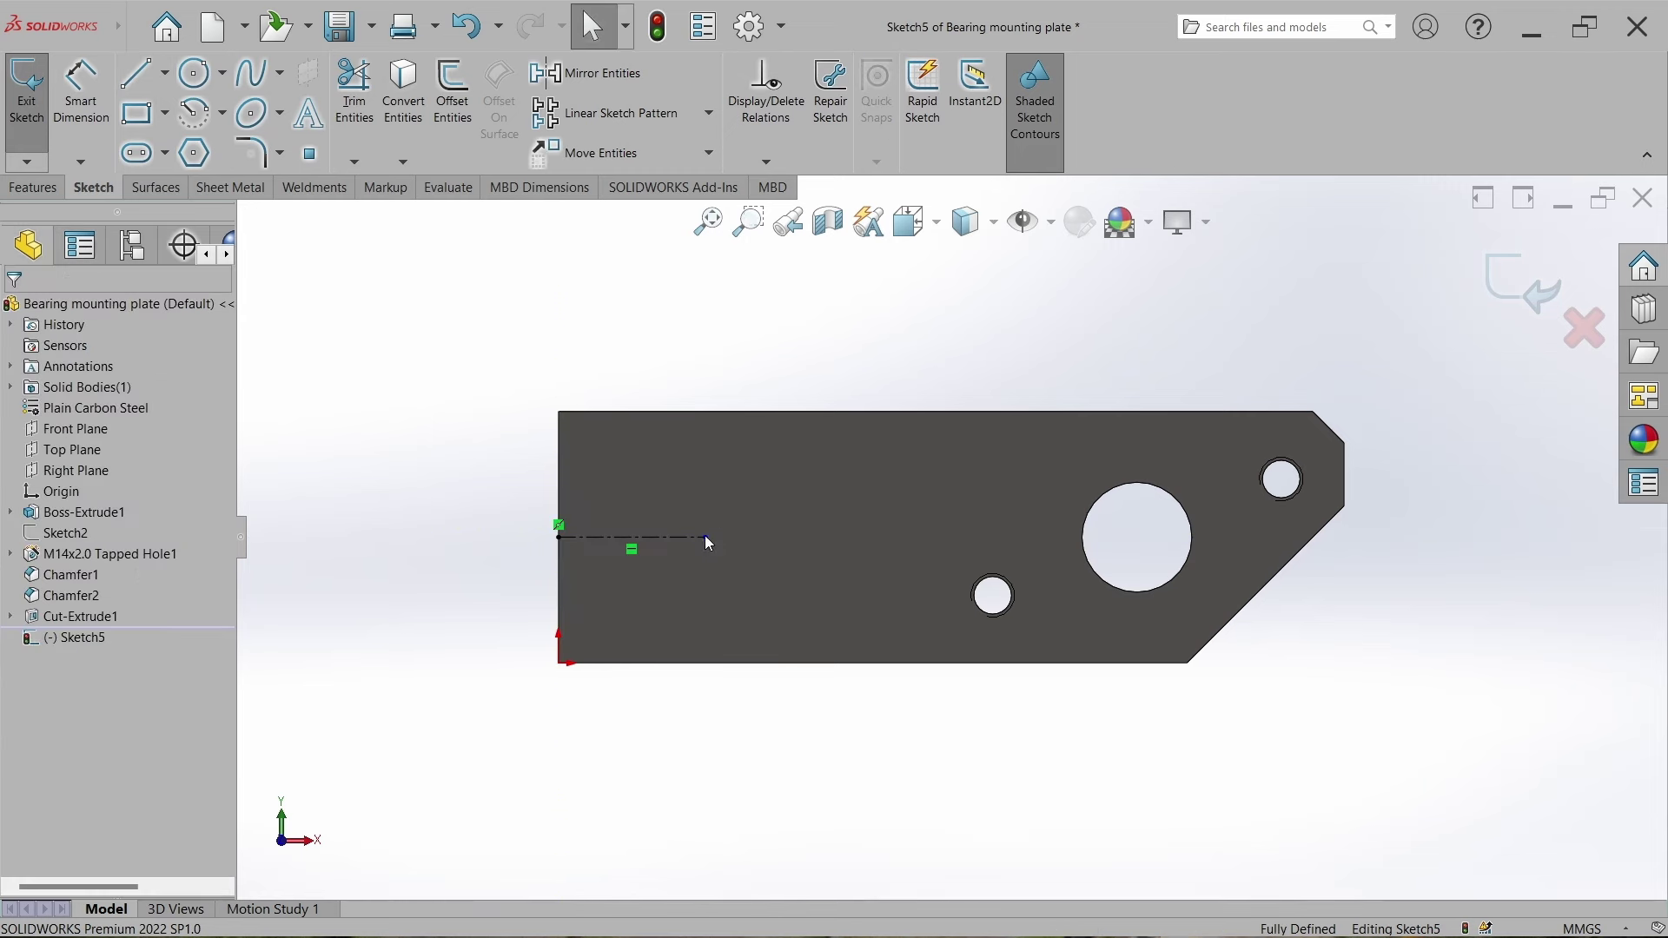
Sketch a centre rectangle about 49 mm high, centred on the inner endpoint of the construction line.
click(135, 113)
click(84, 376)
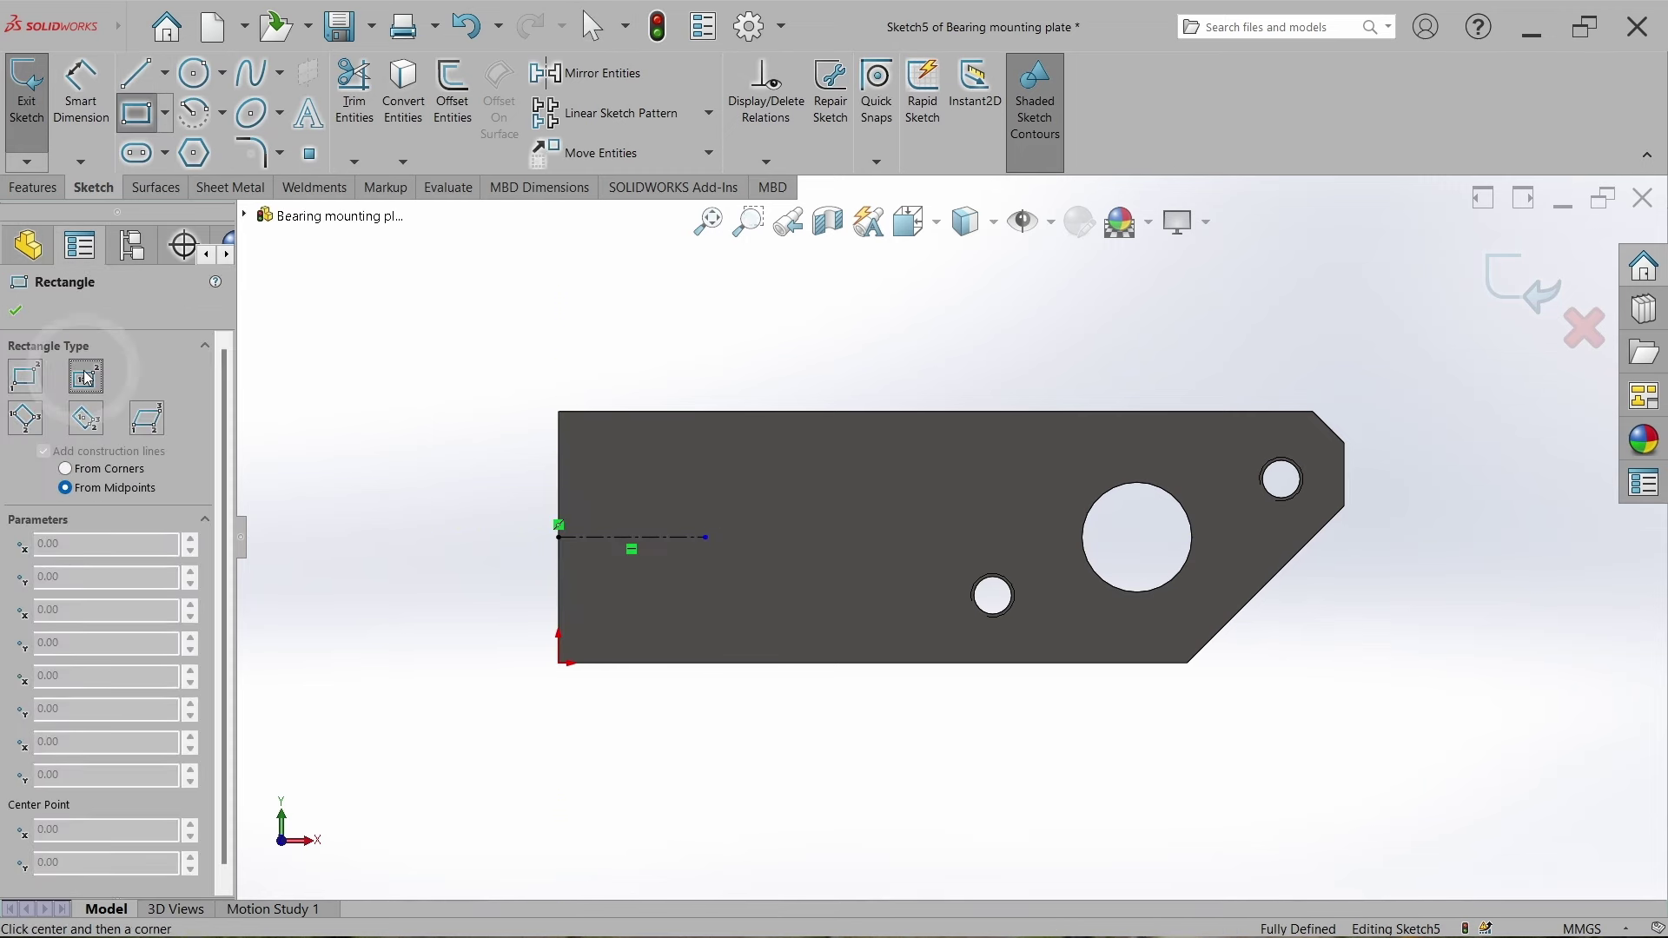
click(705, 538)
click(613, 614)
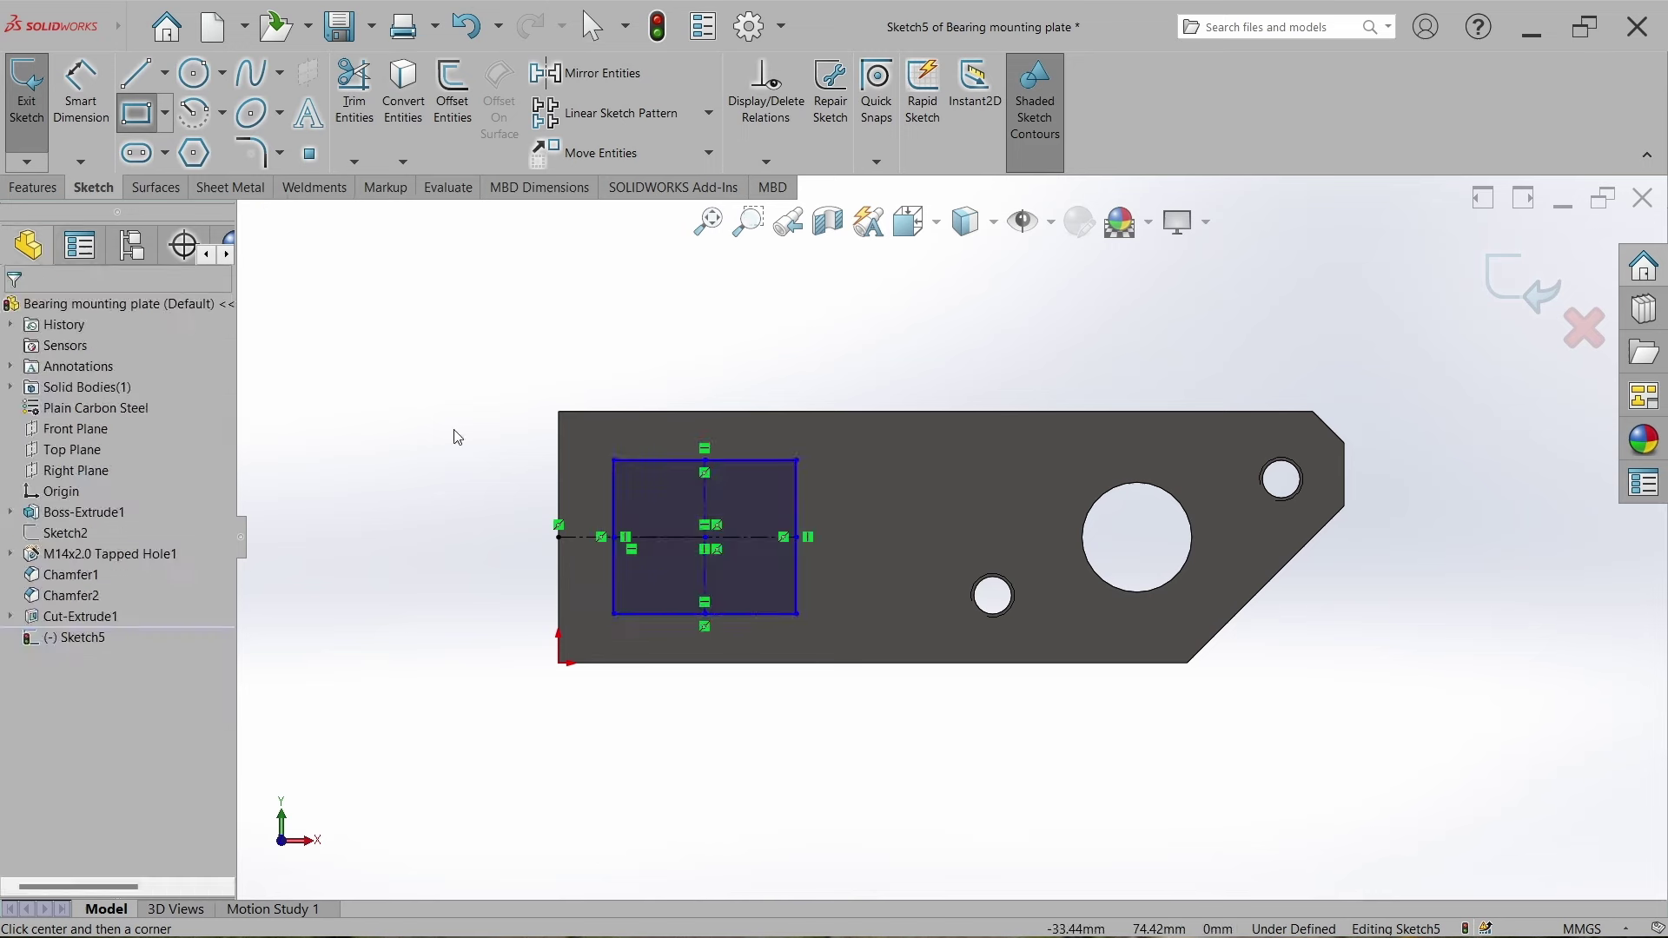
Dimension the rectangle's height at 40 mm.
click(81, 92)
click(613, 580)
click(441, 545)
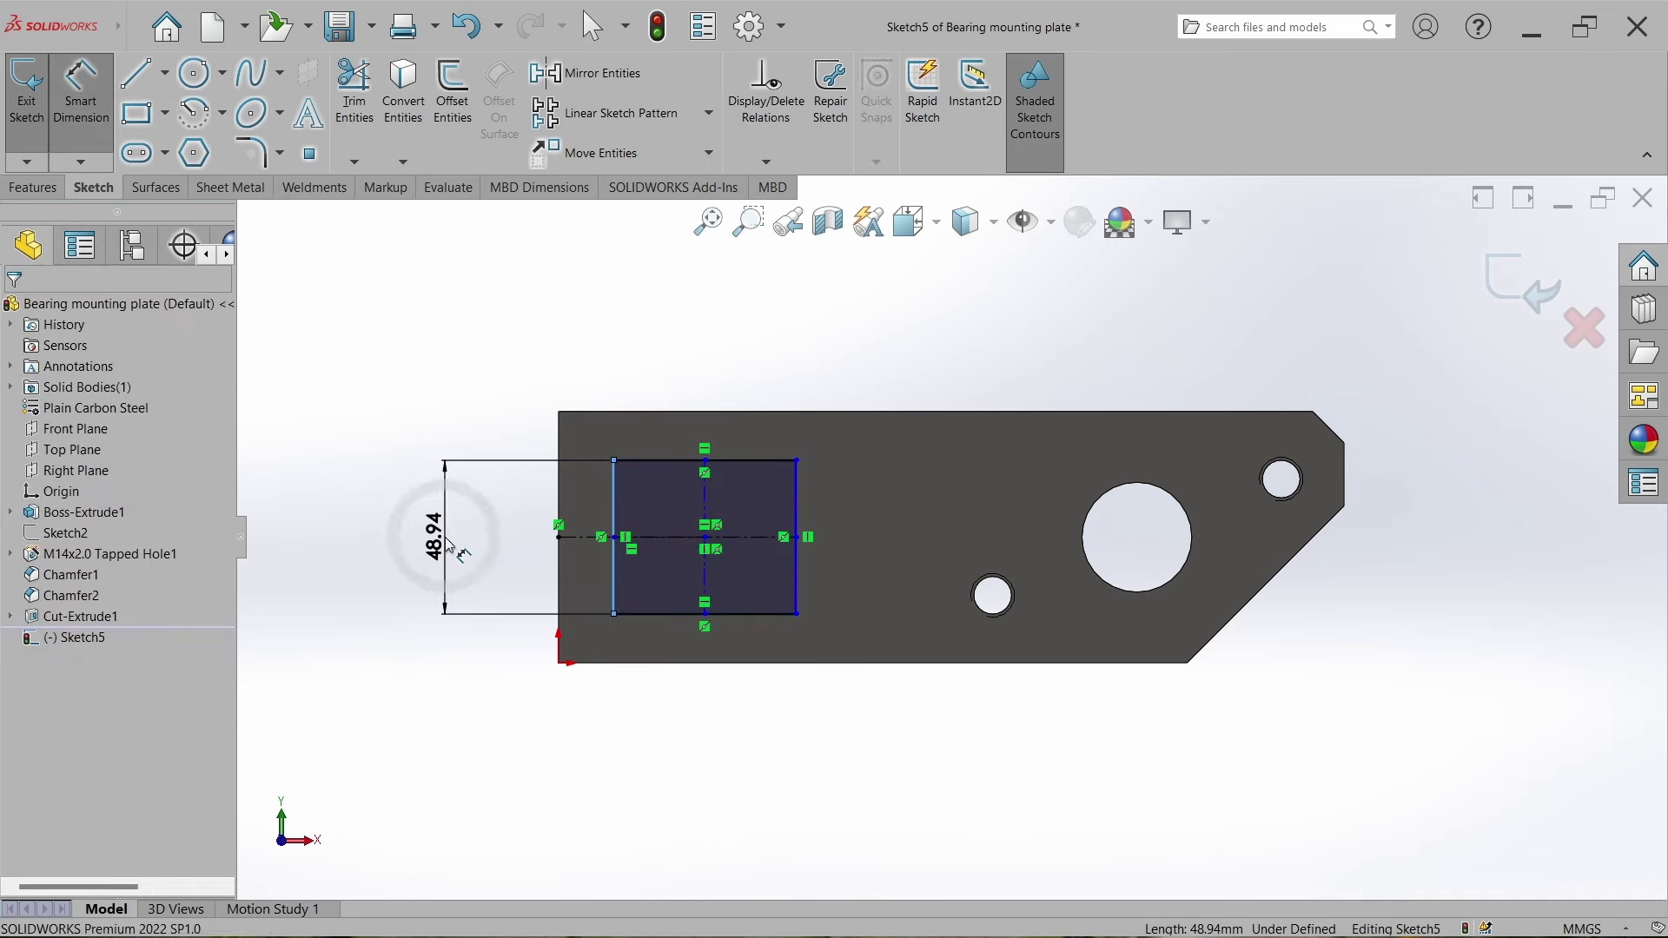
text(40)
key(Return)
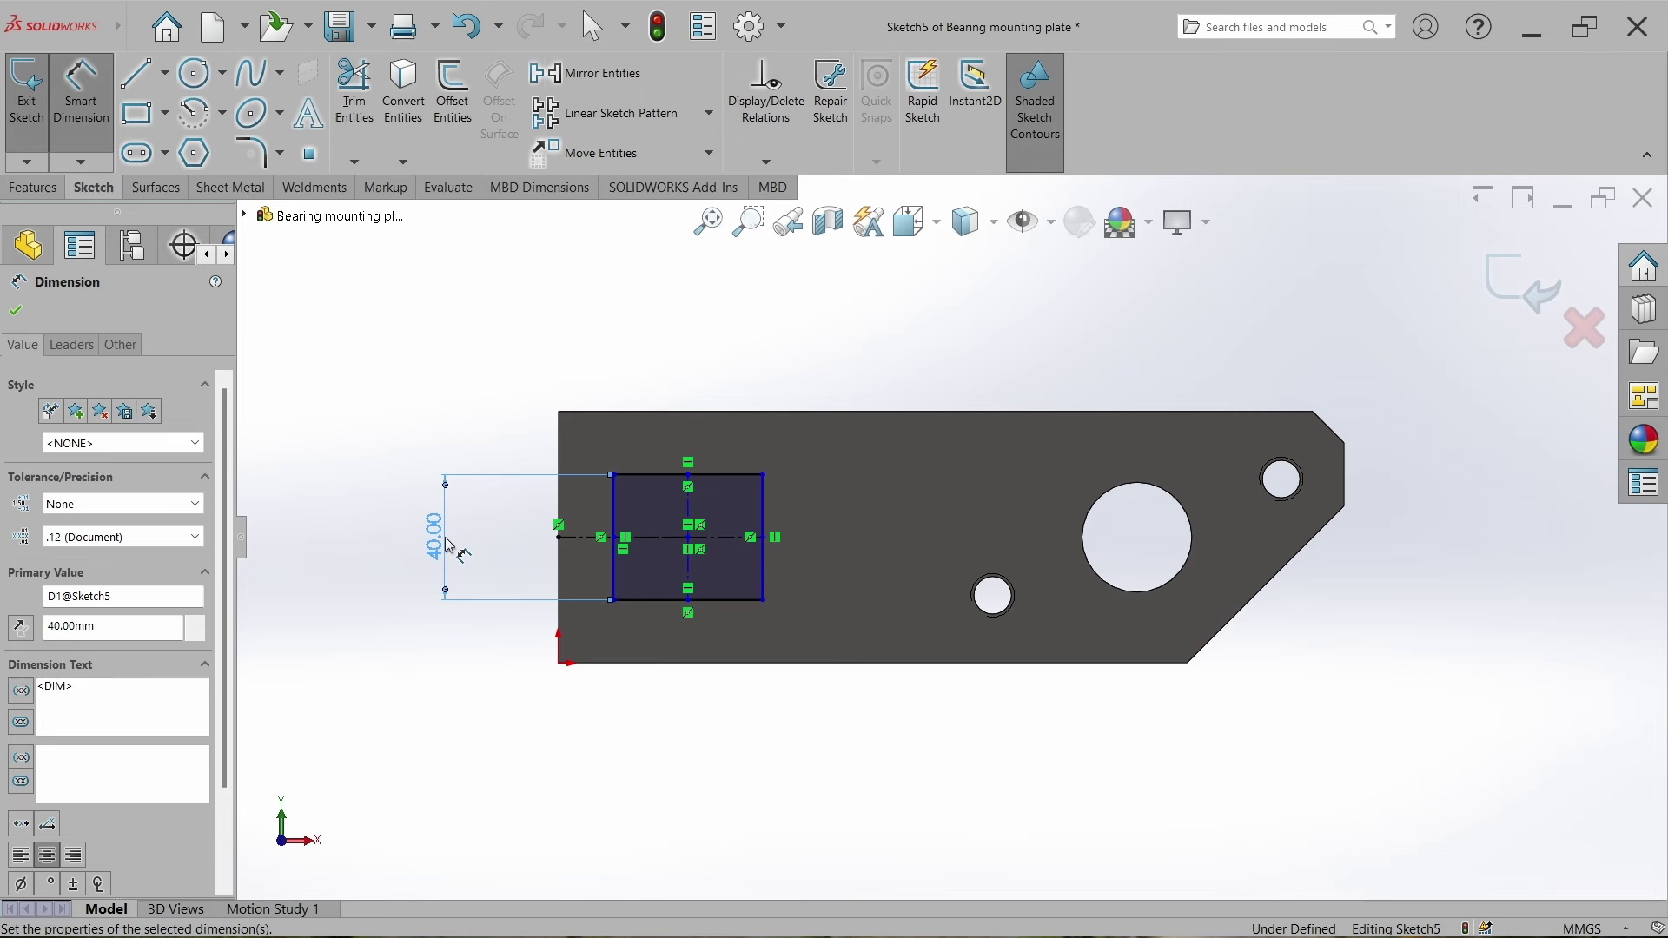
Dimension the distance between the plate's square end edge and the rectangle's nearest side at 20 mm.
click(560, 508)
click(613, 508)
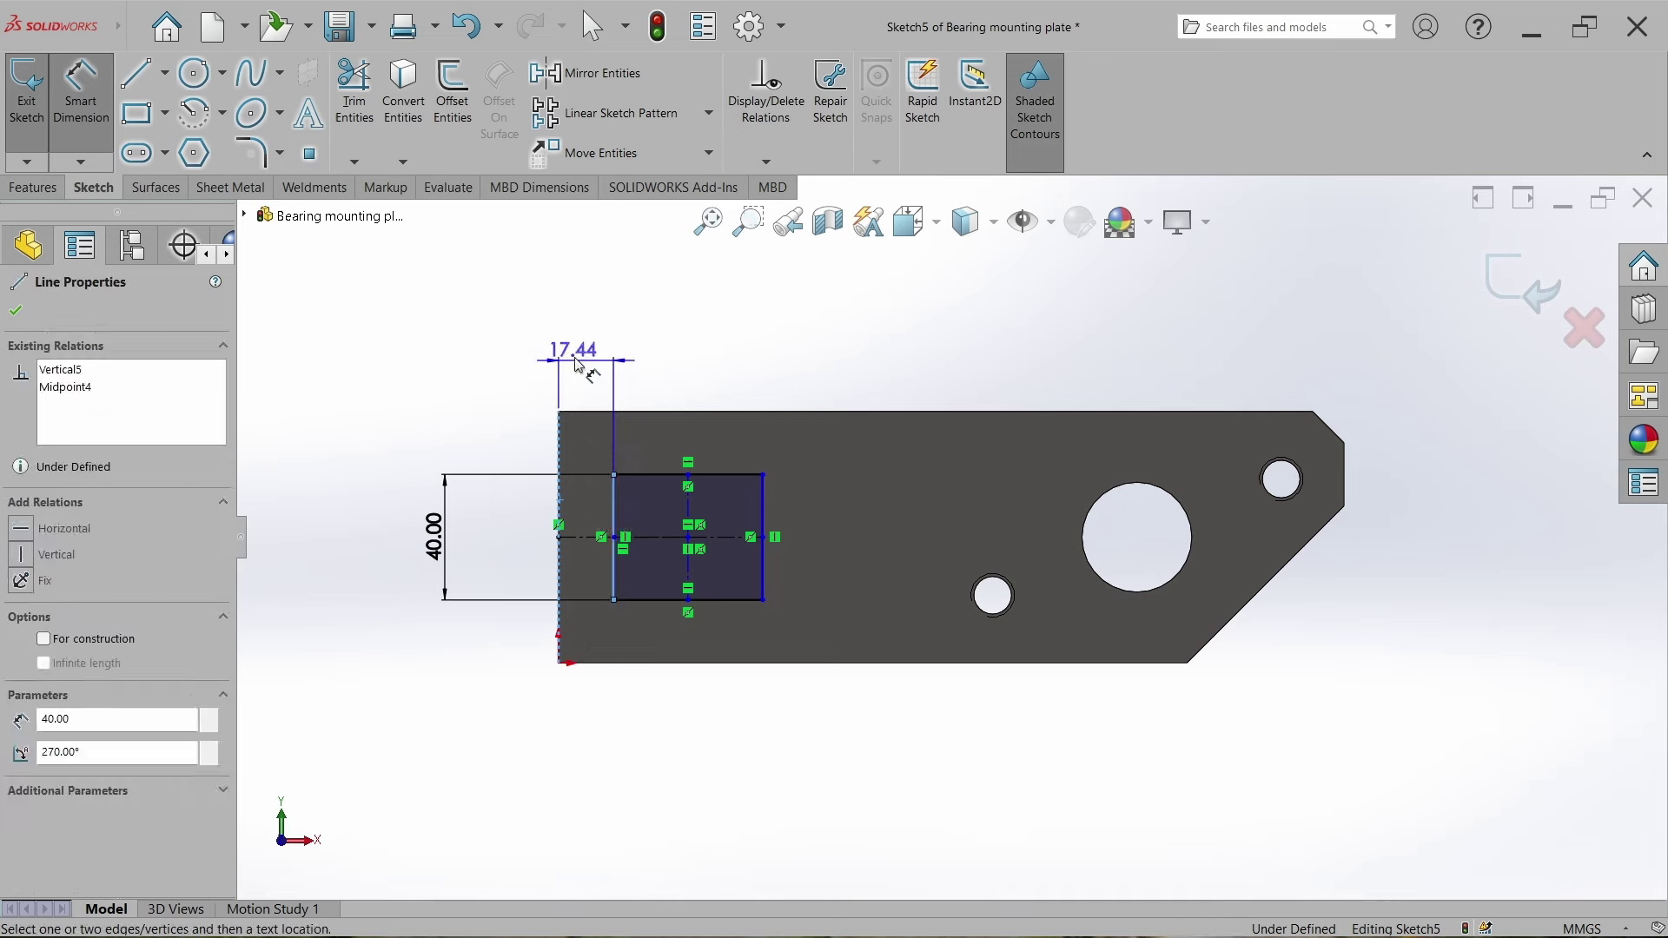
click(587, 358)
text(20)
key(Return)
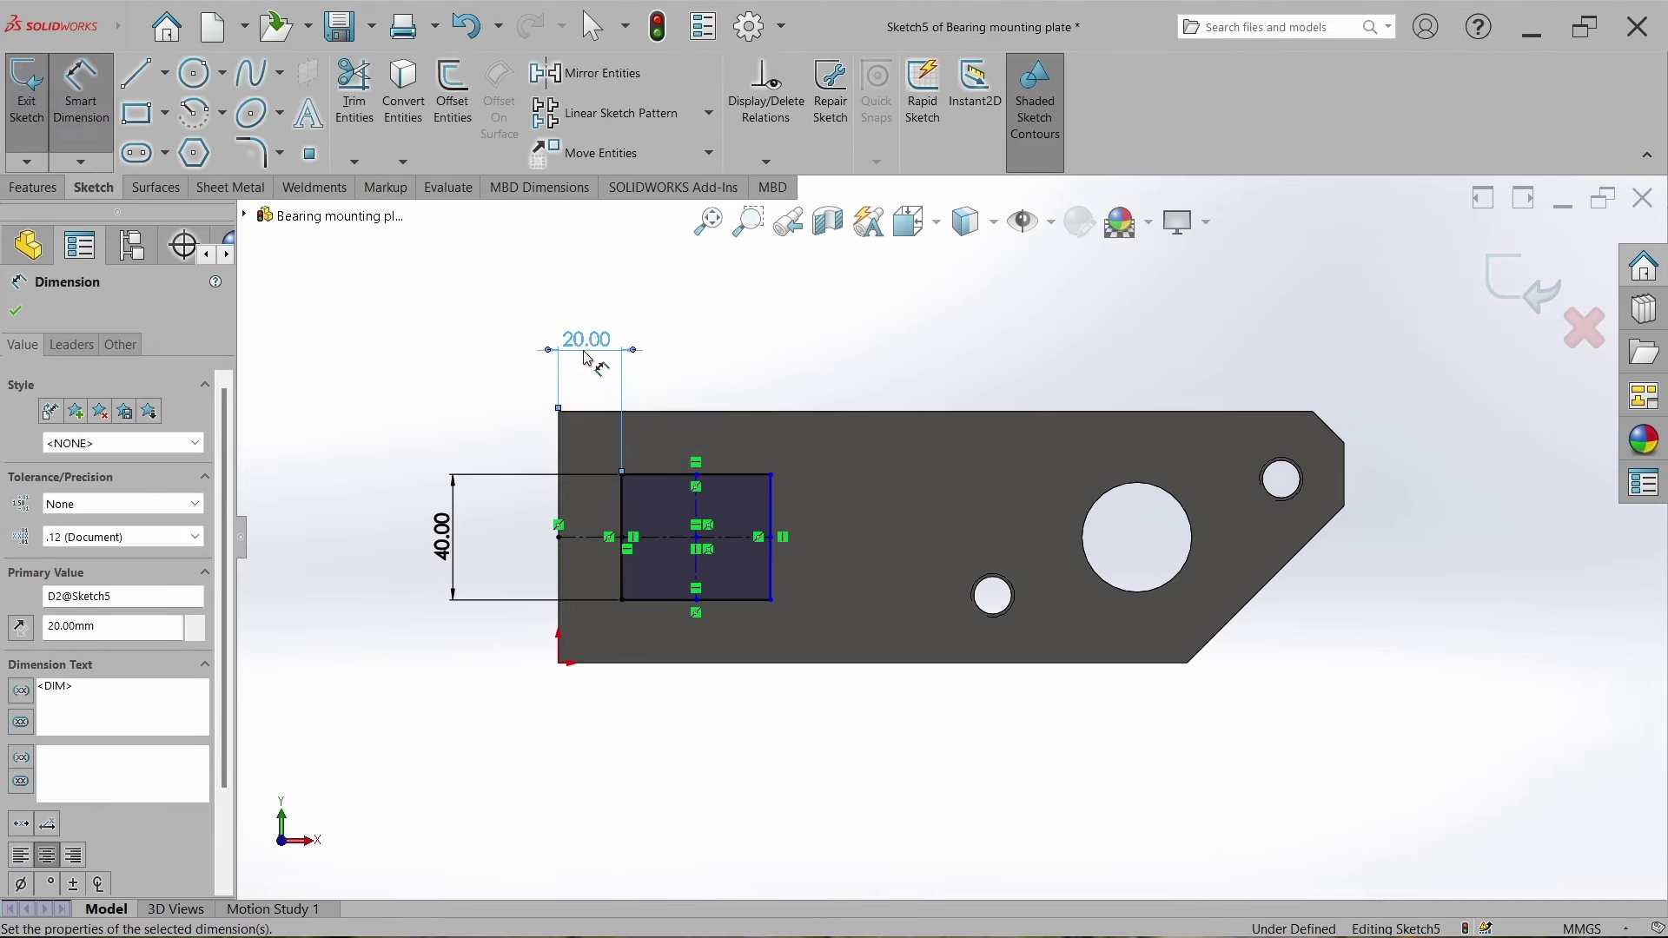
Dimension the rectangle's width at 100 mm, change it to 90 mm, and exit the sketch.
click(661, 475)
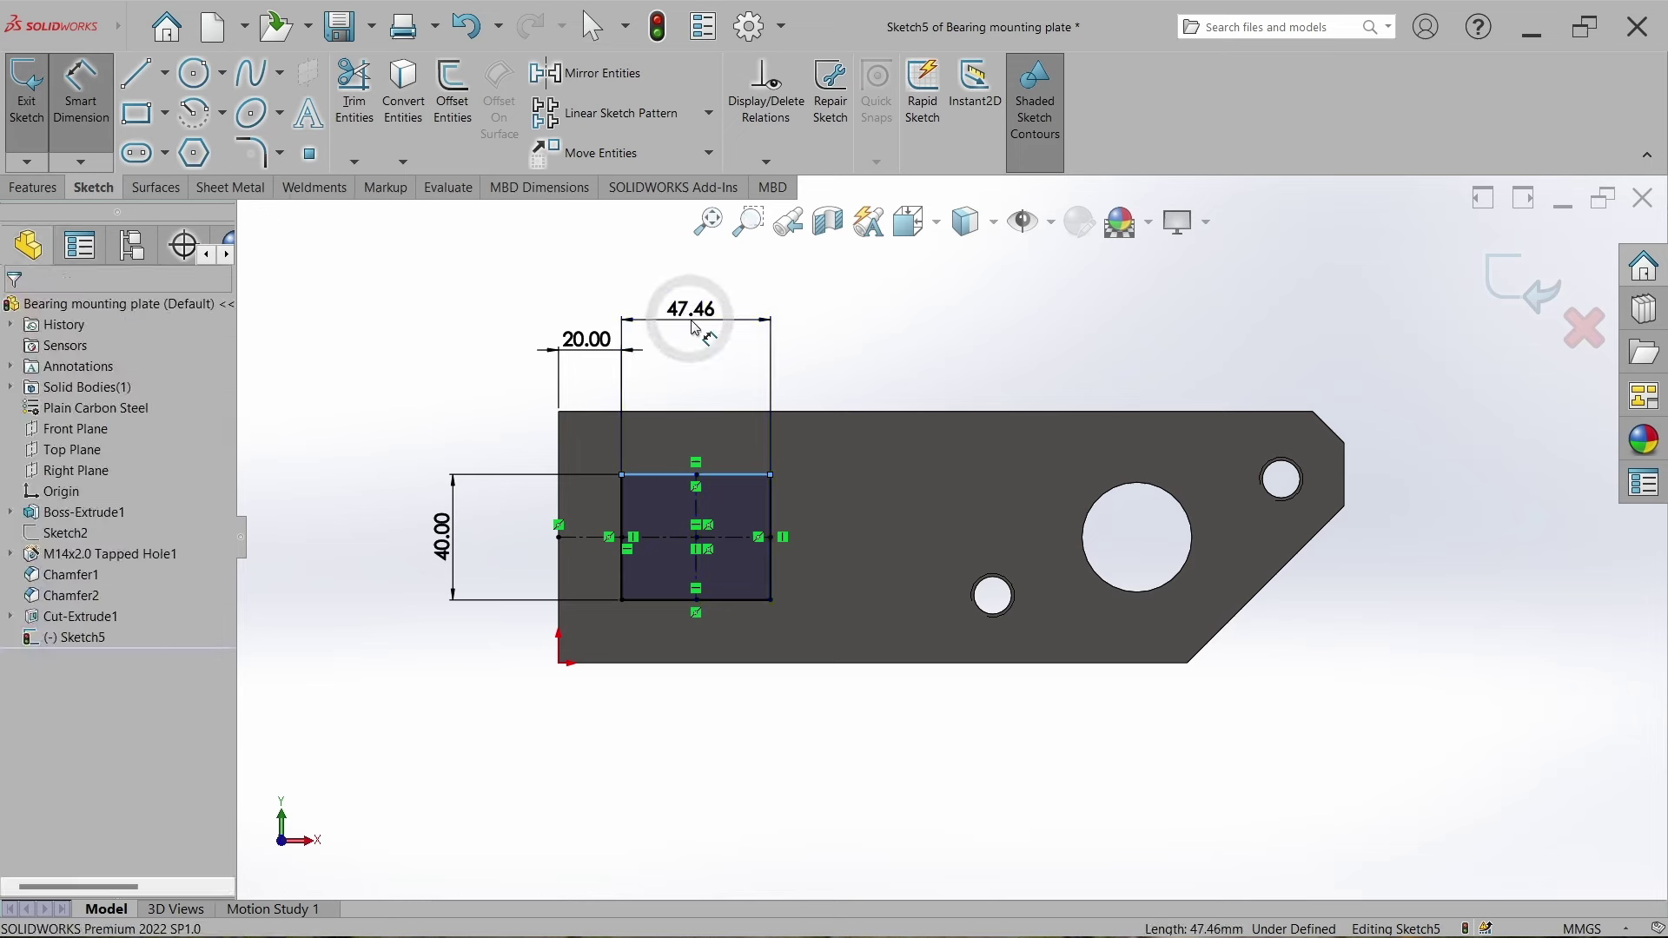
click(695, 327)
text(10)
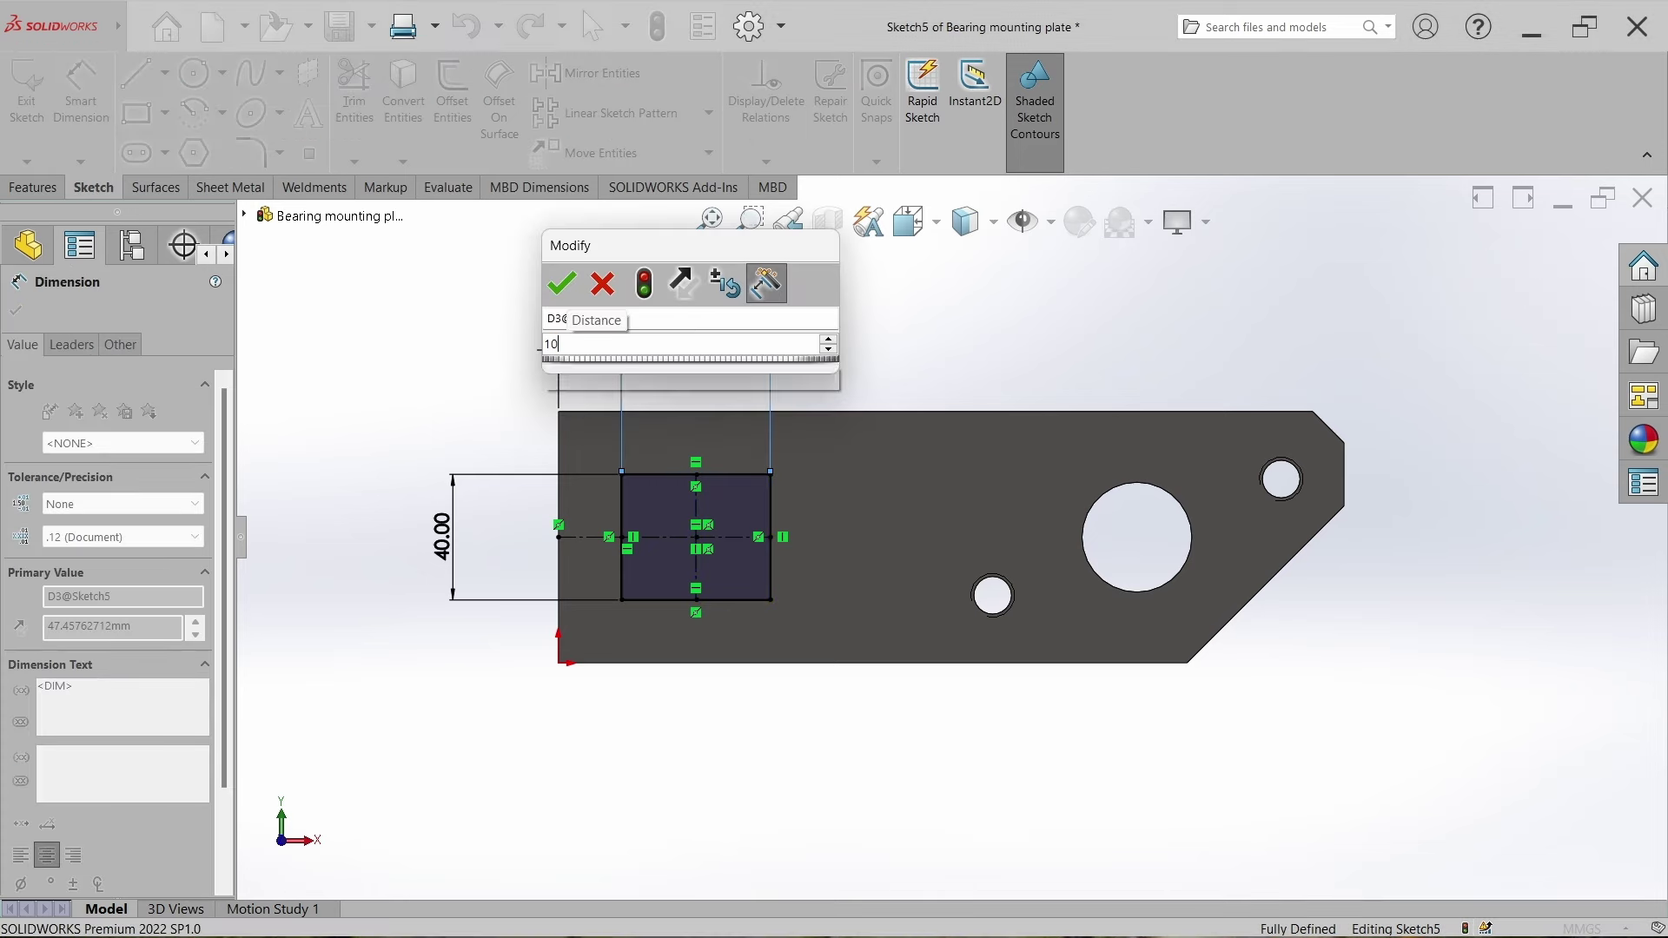
text(0)
key(Return)
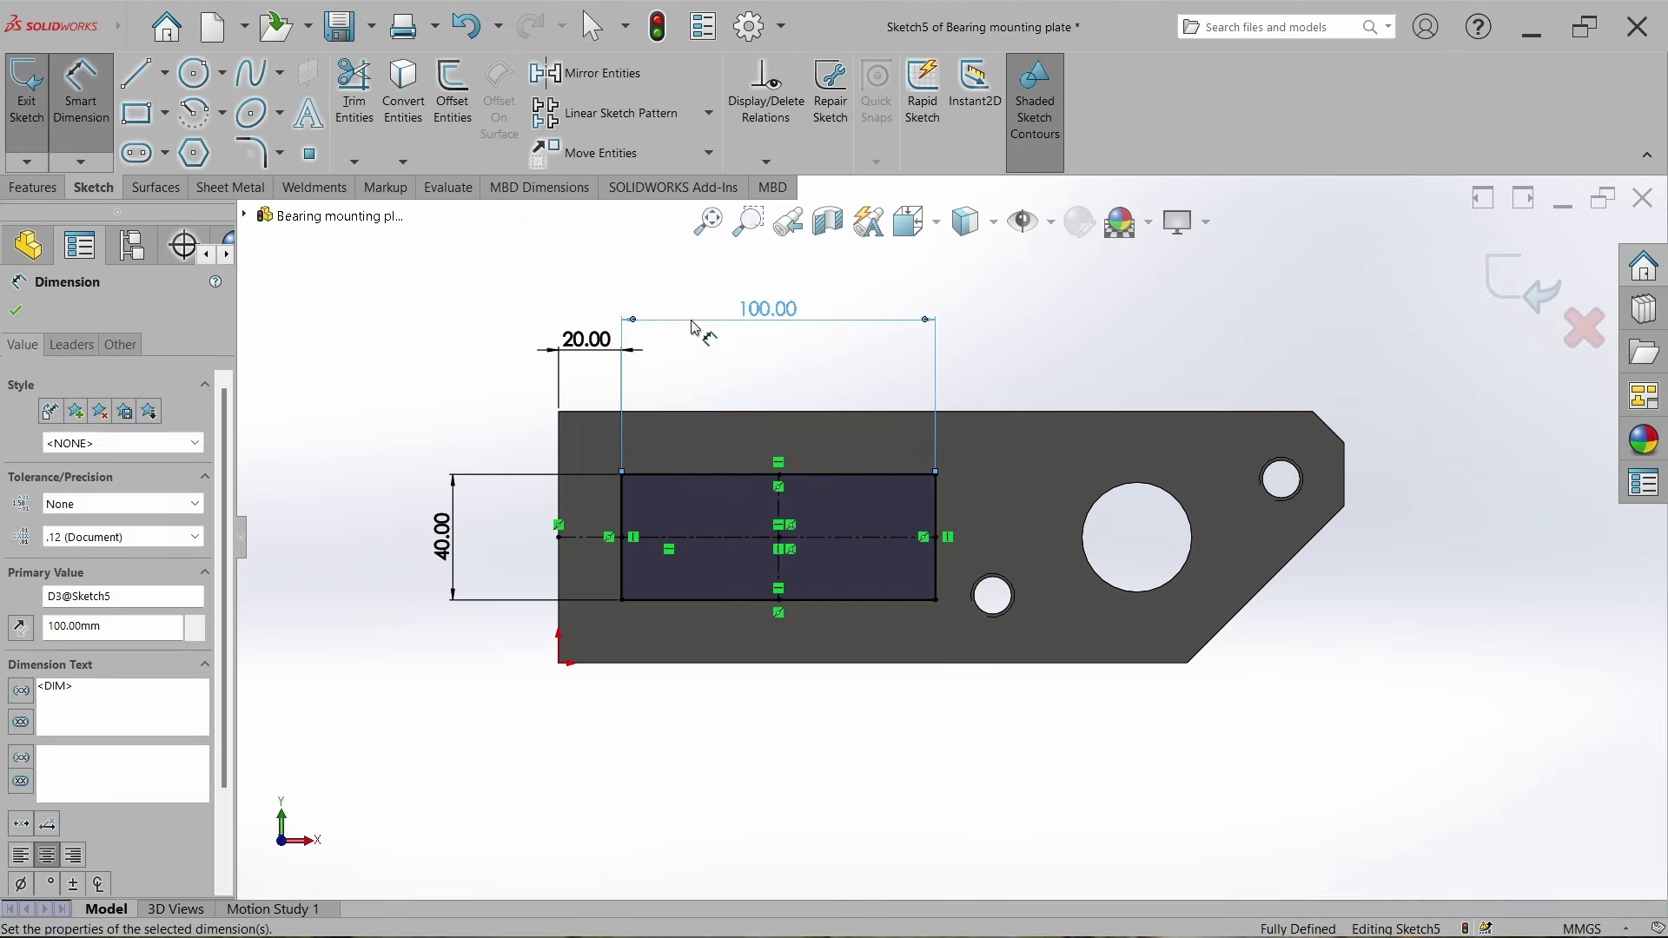
double_click(784, 319)
text(90)
key(Return)
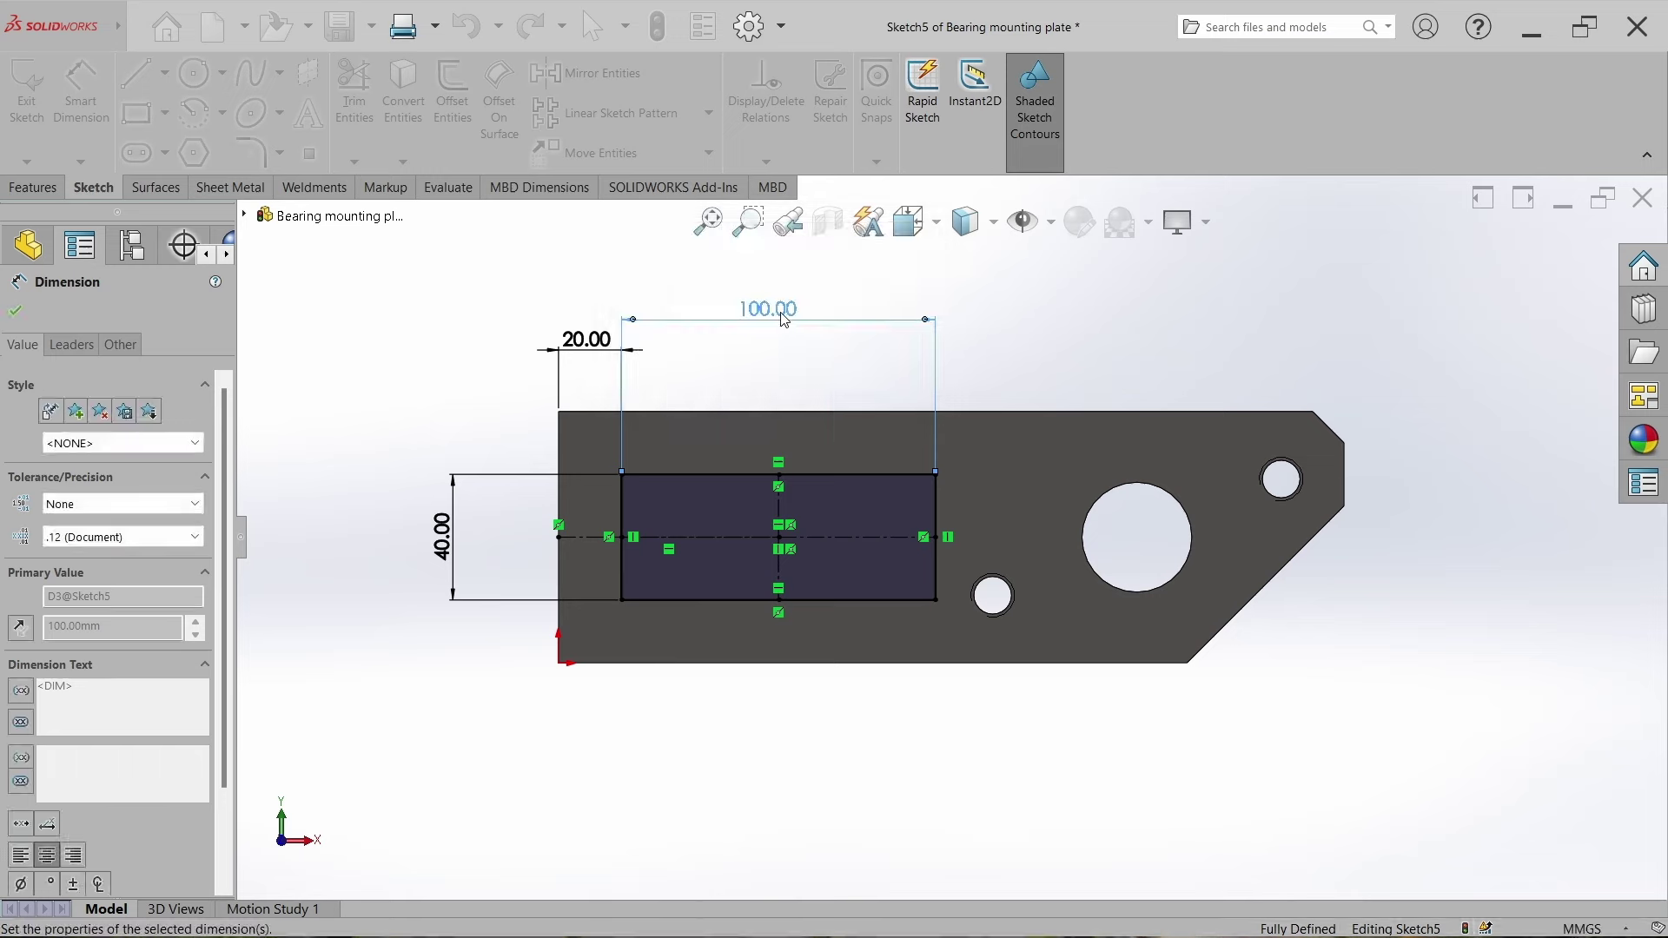
click(985, 331)
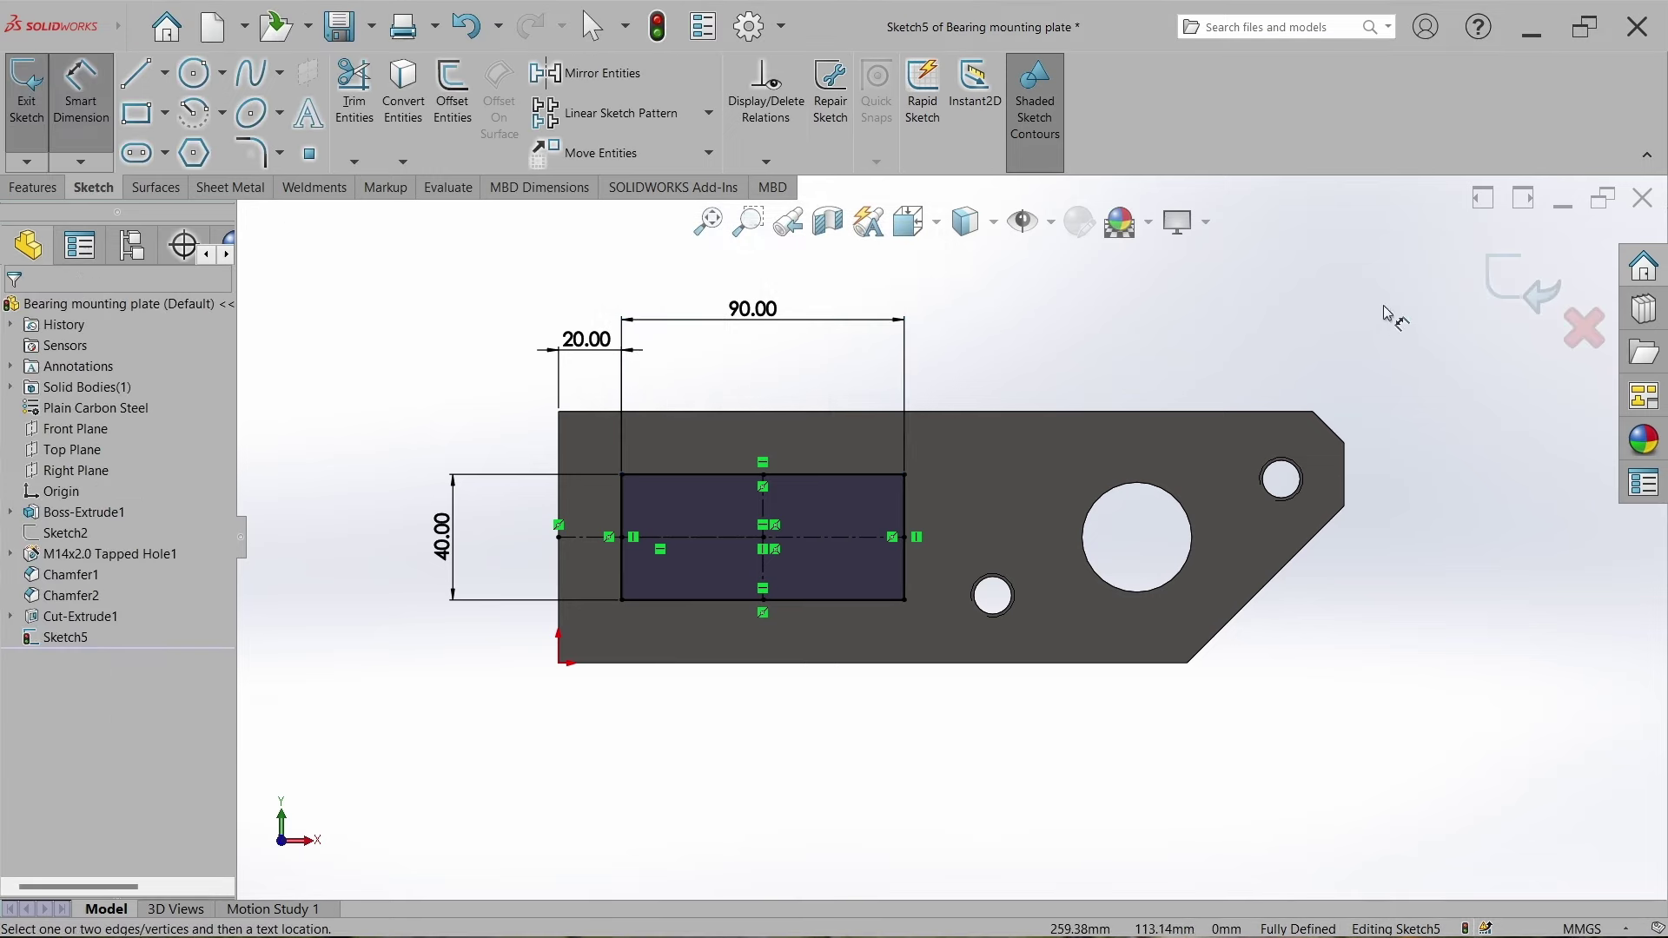
click(1500, 290)
Configure a Hole Wizard feature as a plain hole of the Screw Clearances type and choose its size.
click(38, 189)
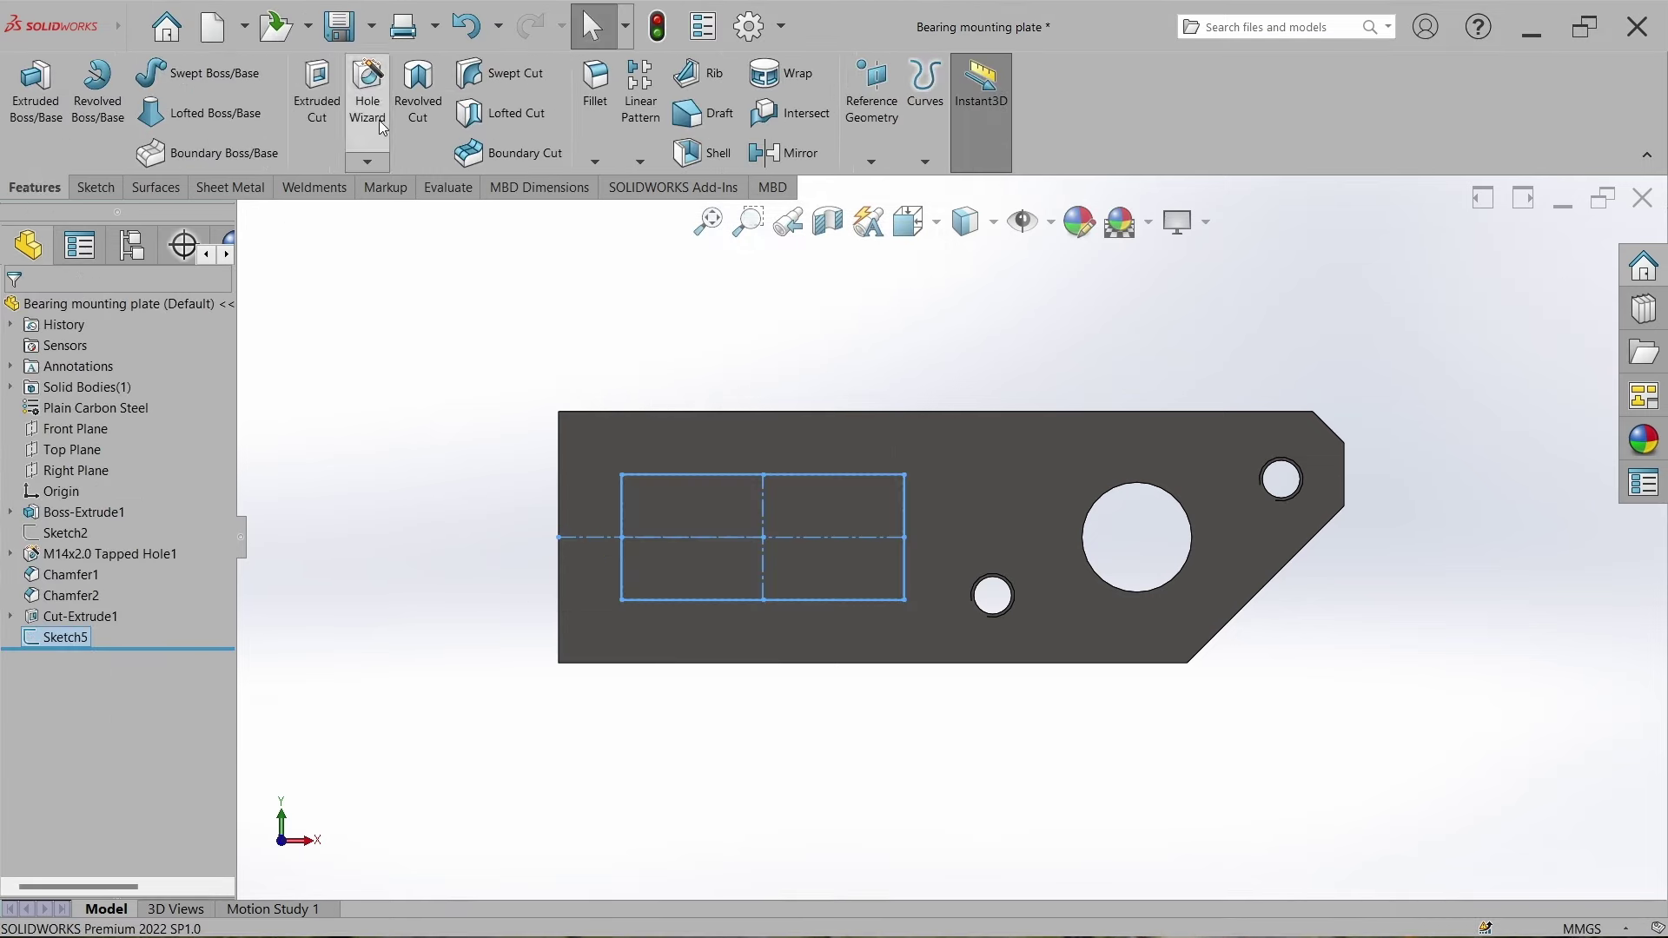
click(375, 120)
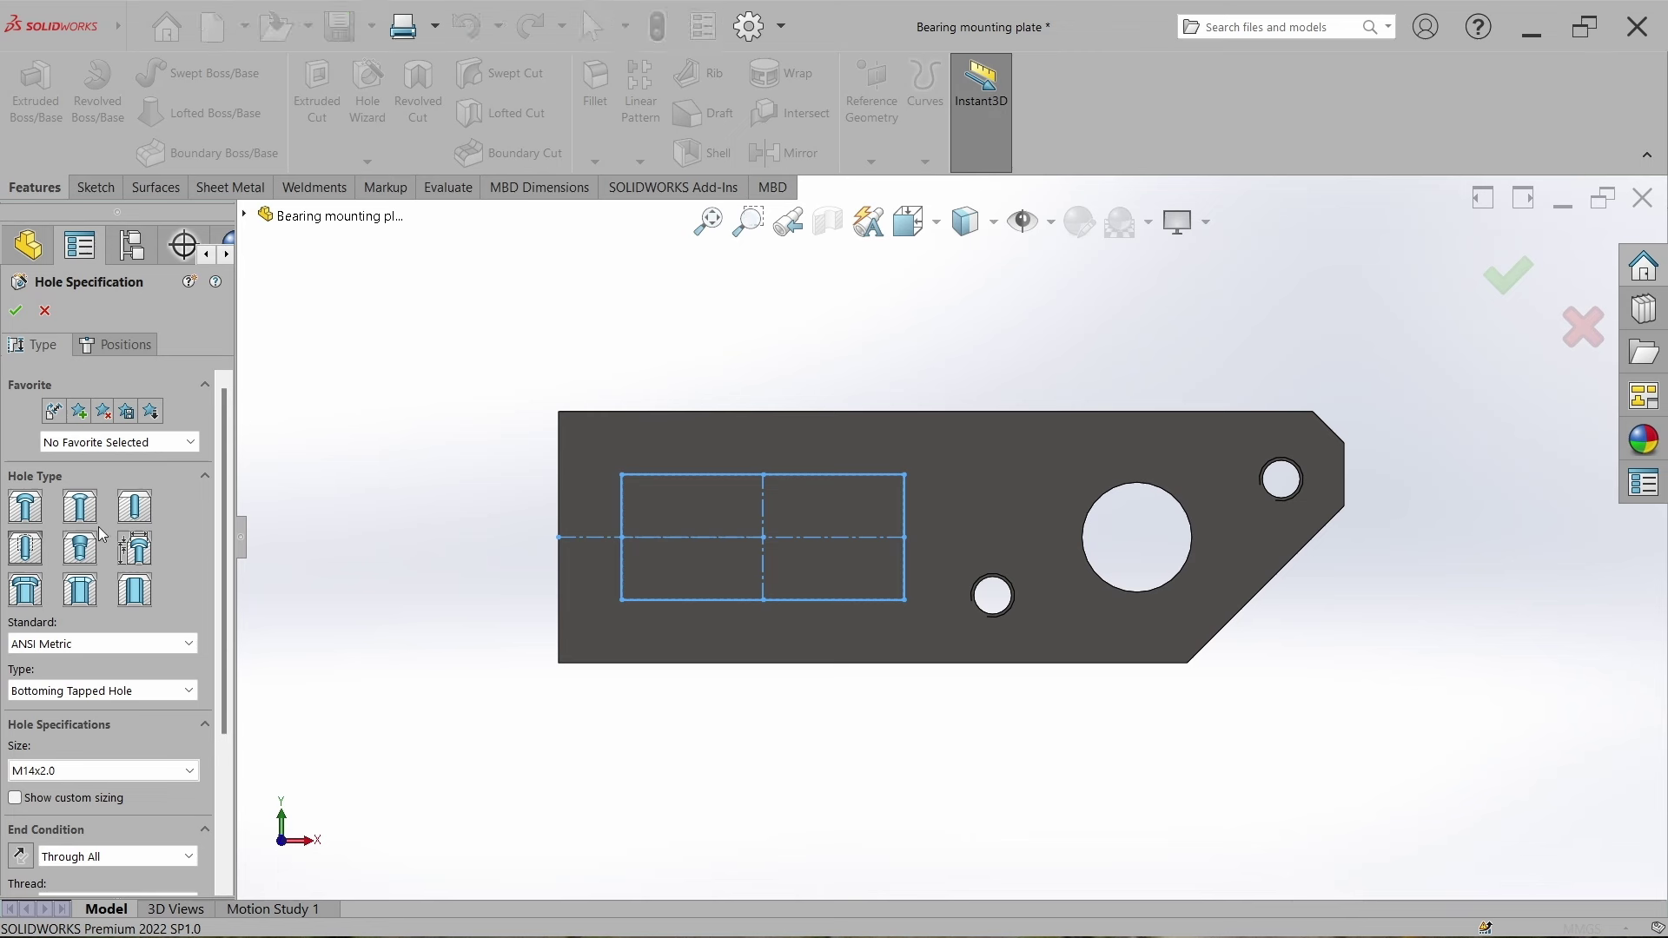
click(139, 505)
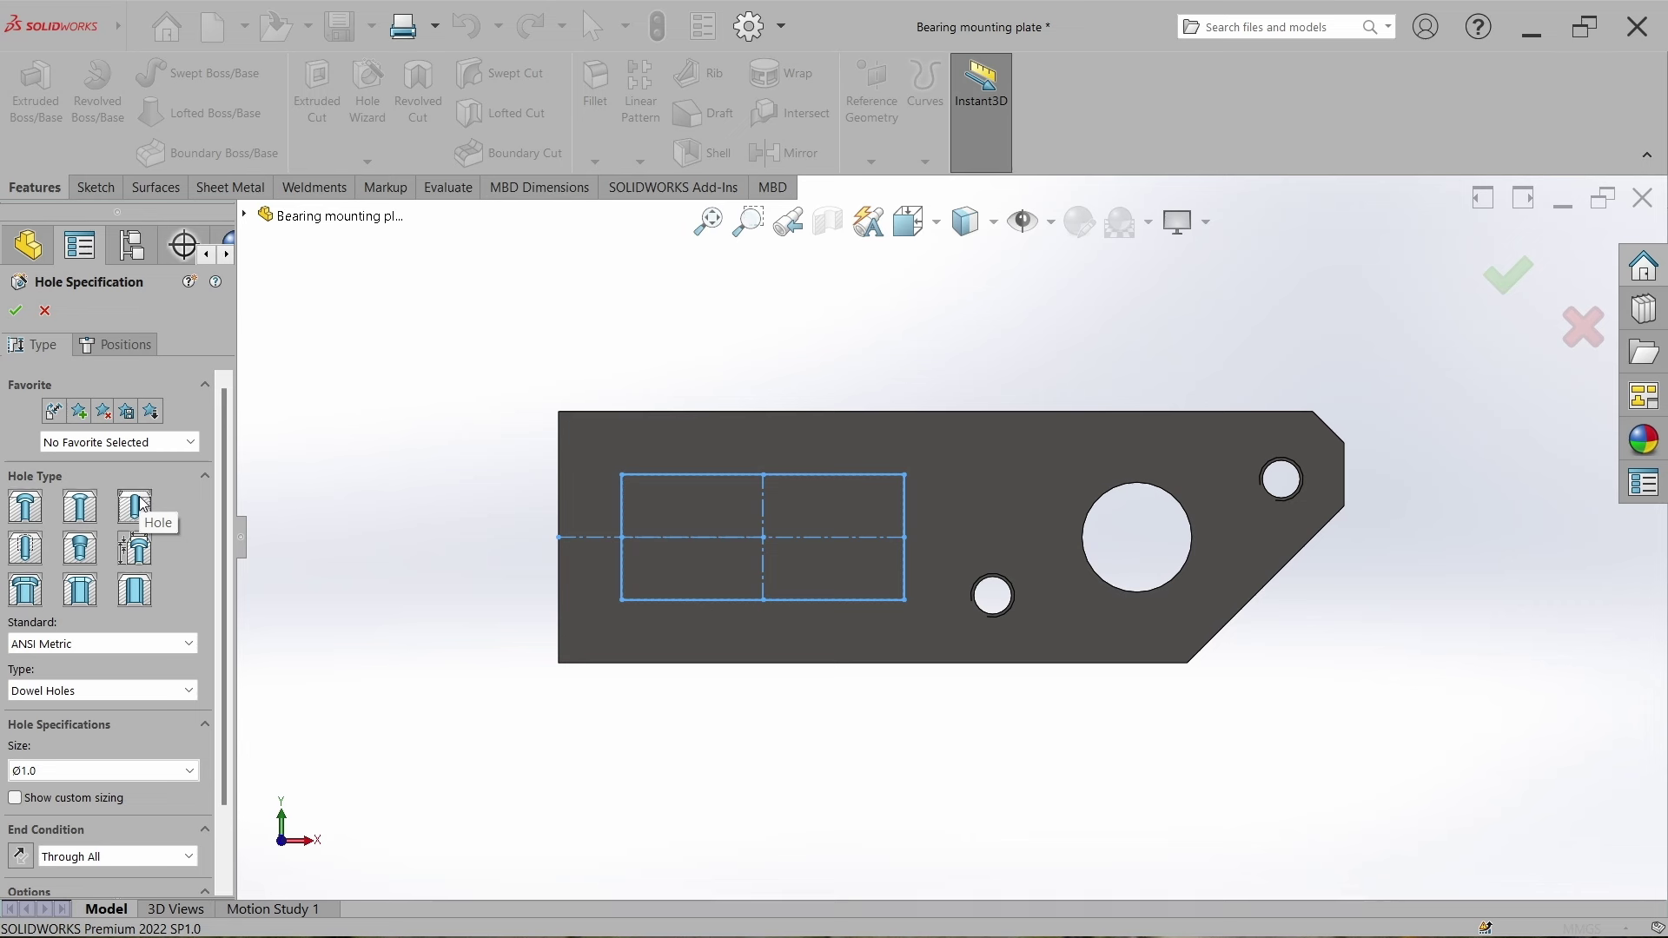
click(102, 694)
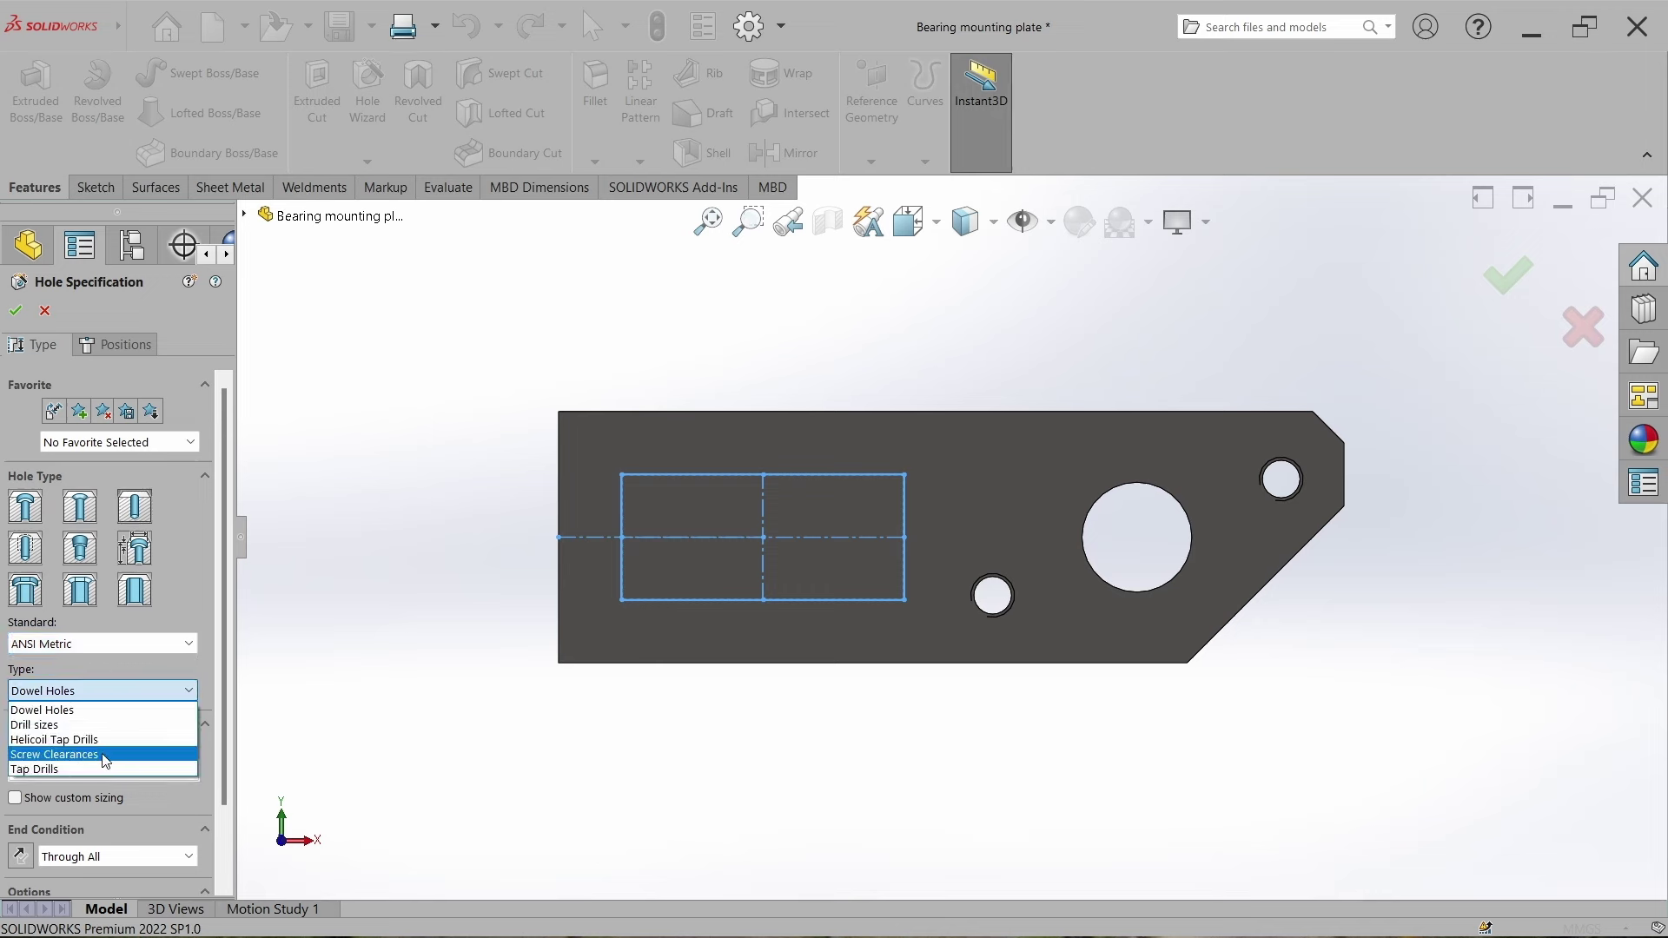
click(50, 754)
click(91, 770)
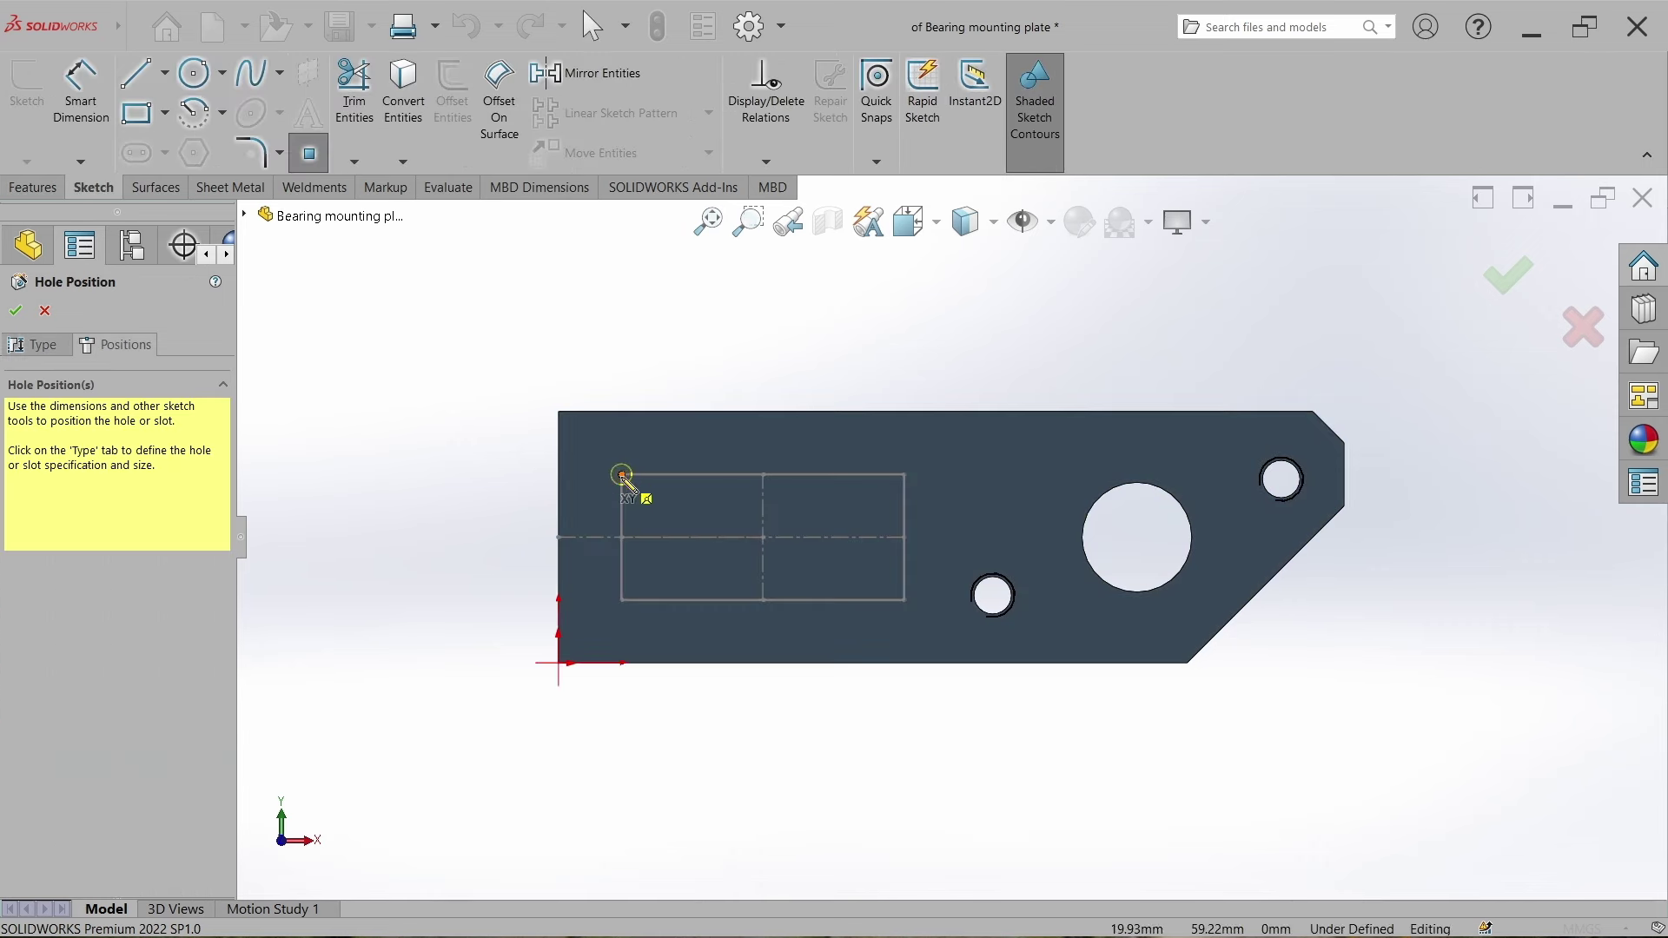
Place six hole points on the rectangle: one at each corner and one near the middle of each long side.
click(621, 474)
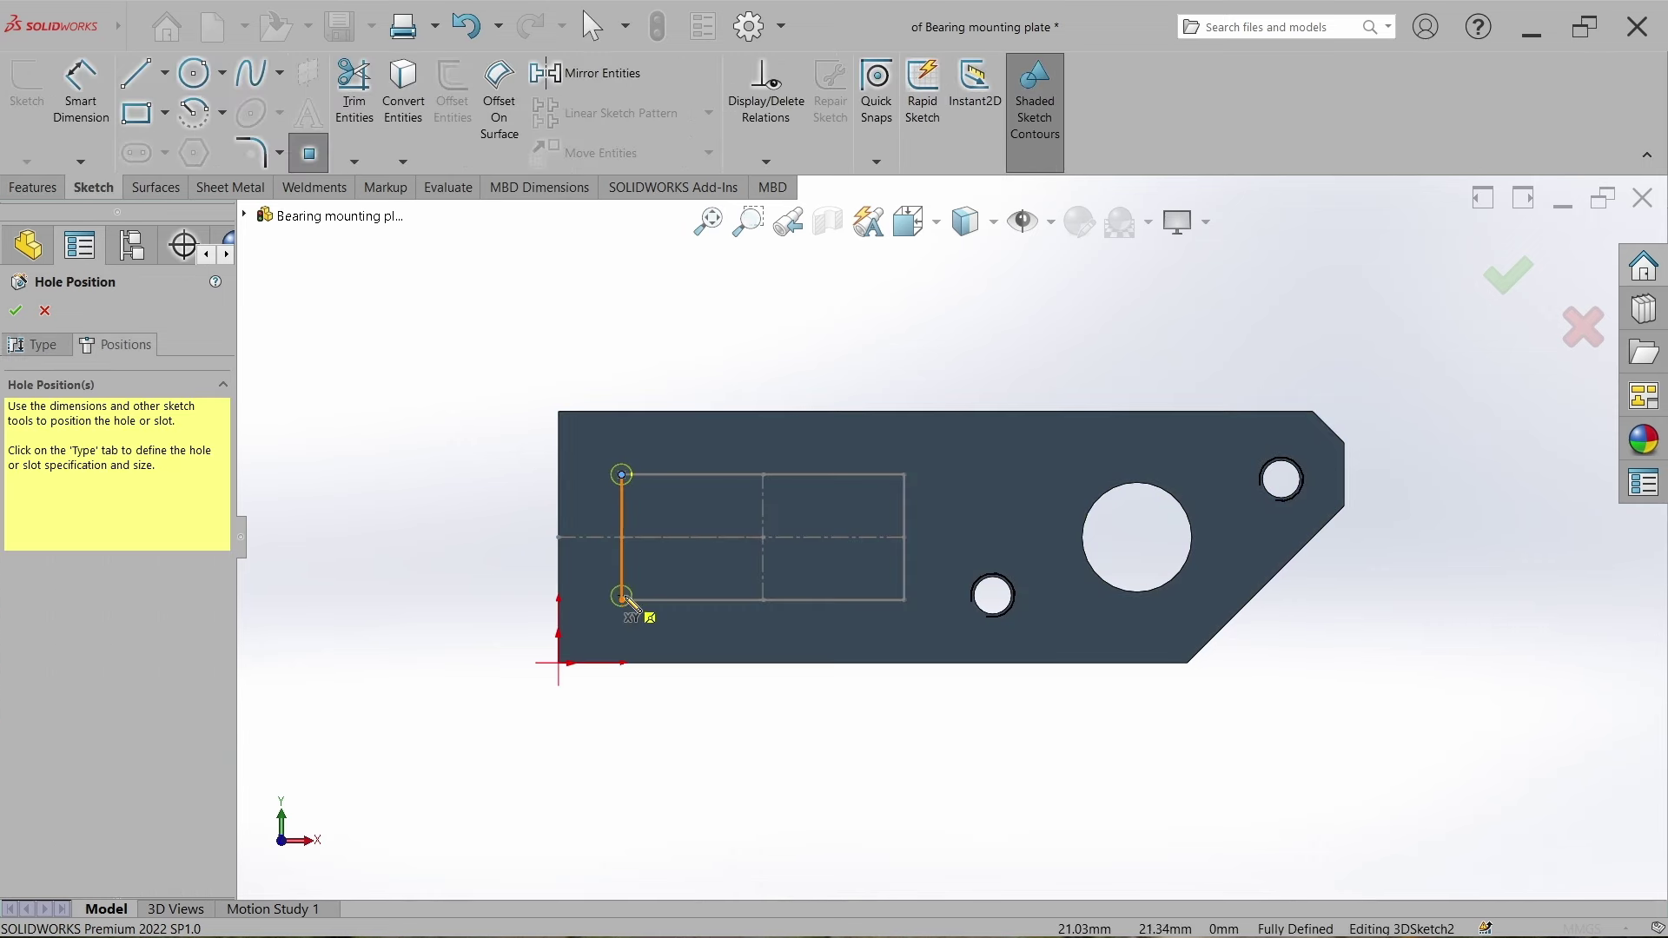
click(621, 599)
click(764, 600)
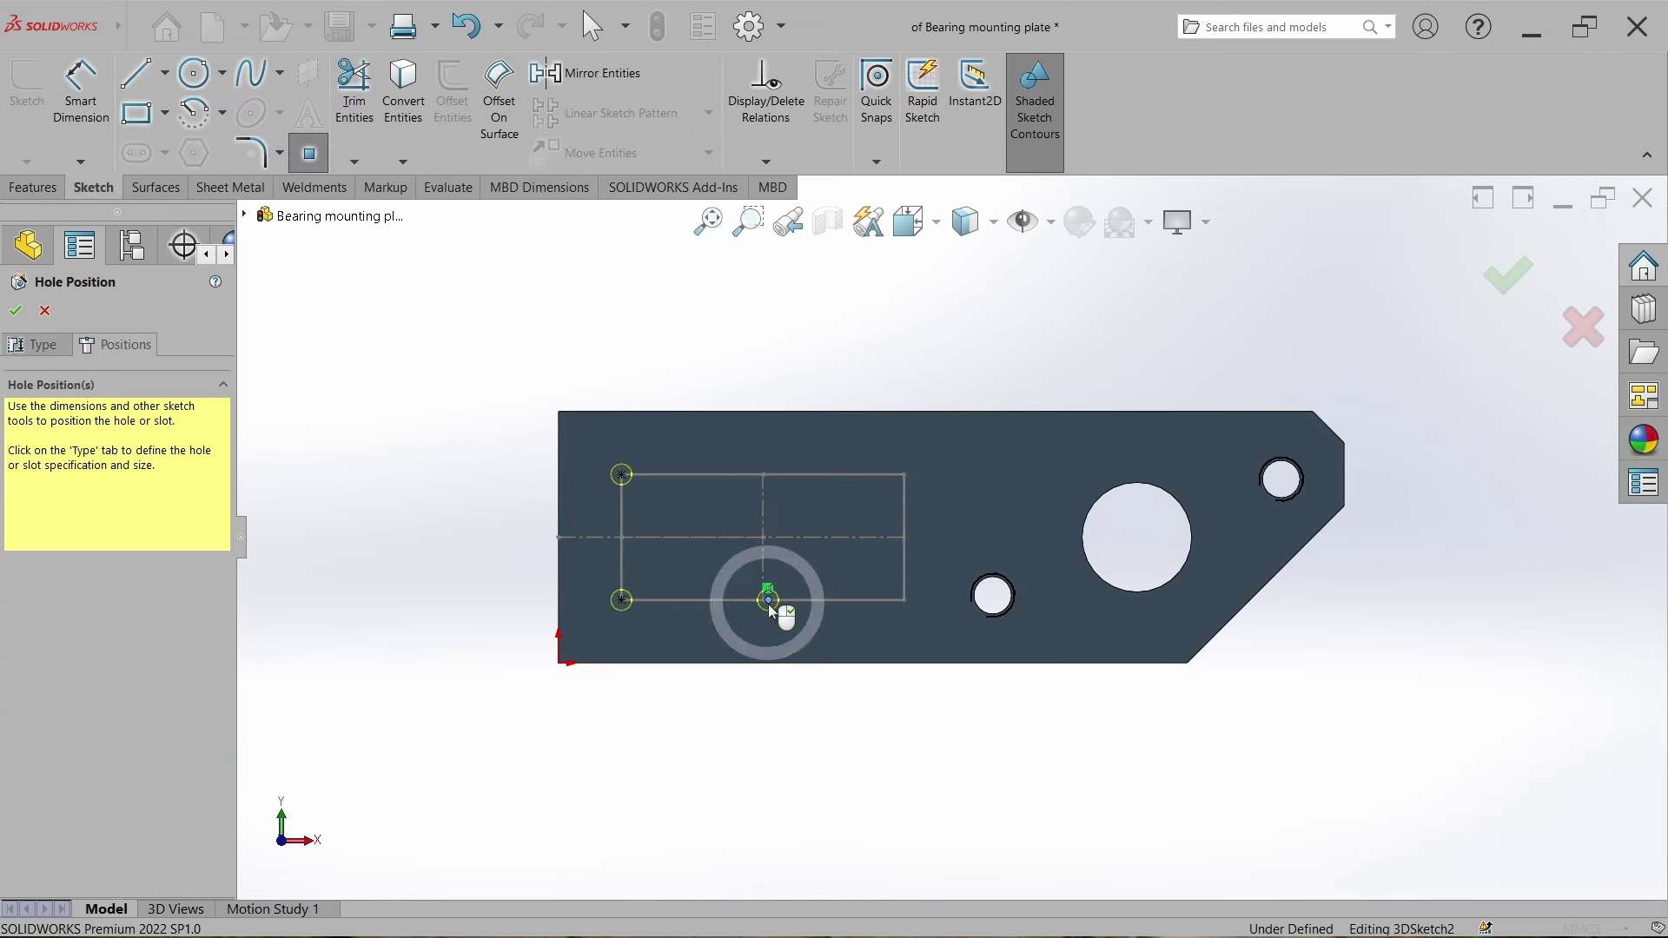
click(762, 474)
click(904, 474)
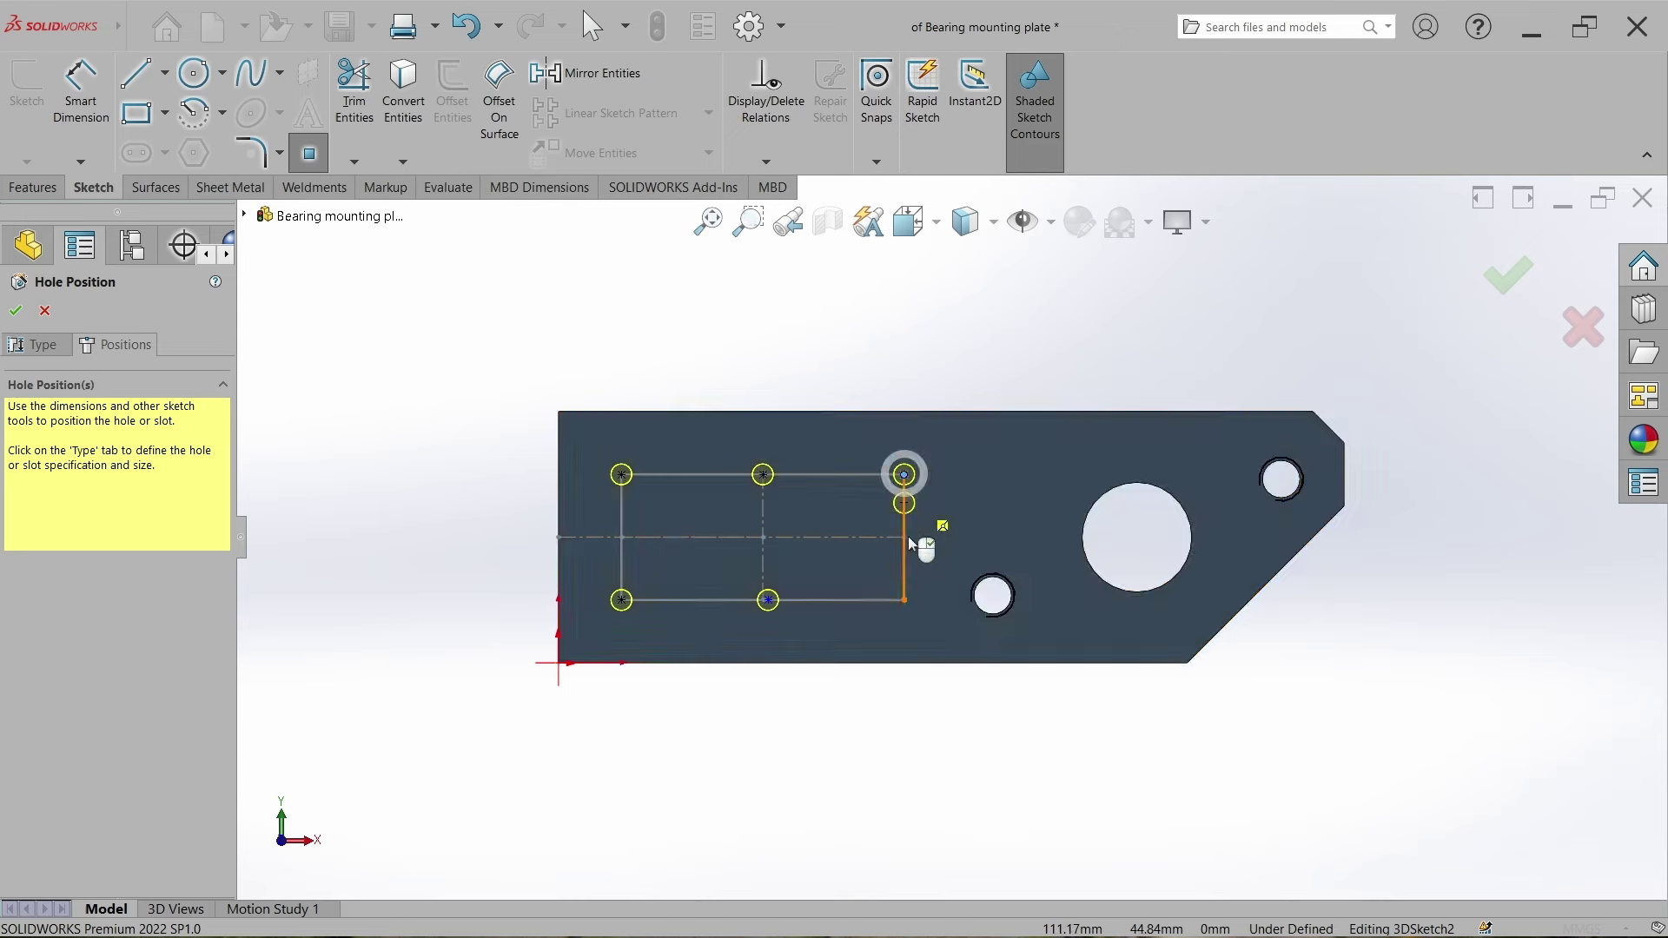
click(904, 600)
key(Escape)
Move the hole point on the rectangle's lower long side onto the midpoint where the vertical centreline meets that side.
scroll(768, 618, down, 5)
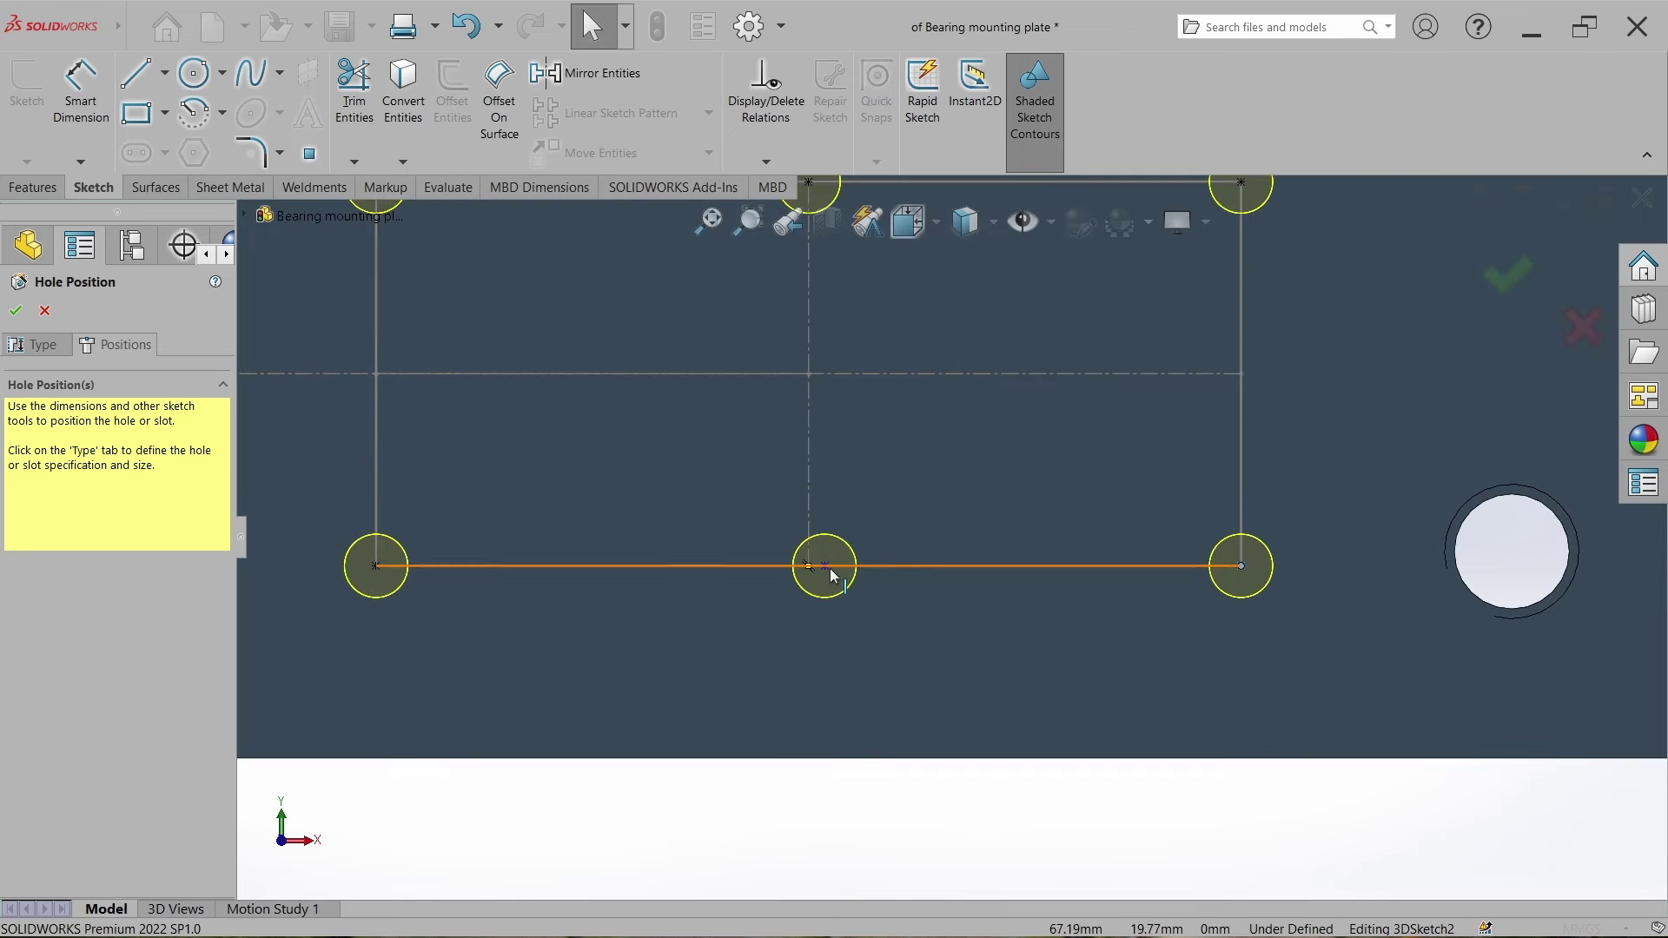
click(805, 566)
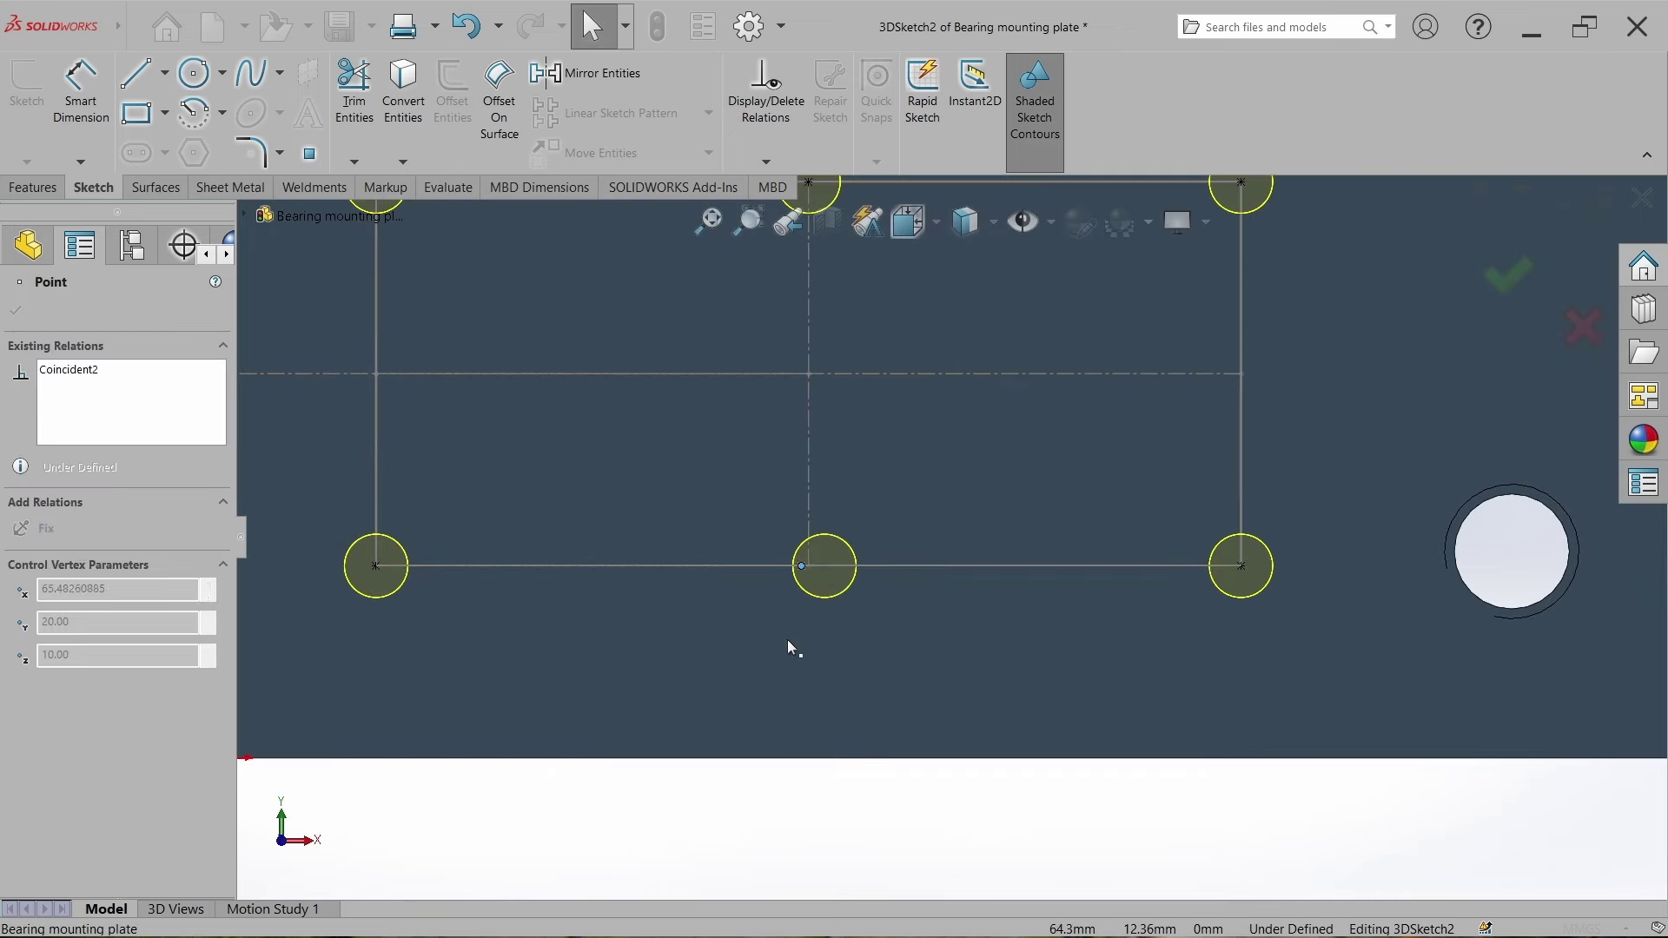
drag(805, 566, 808, 565)
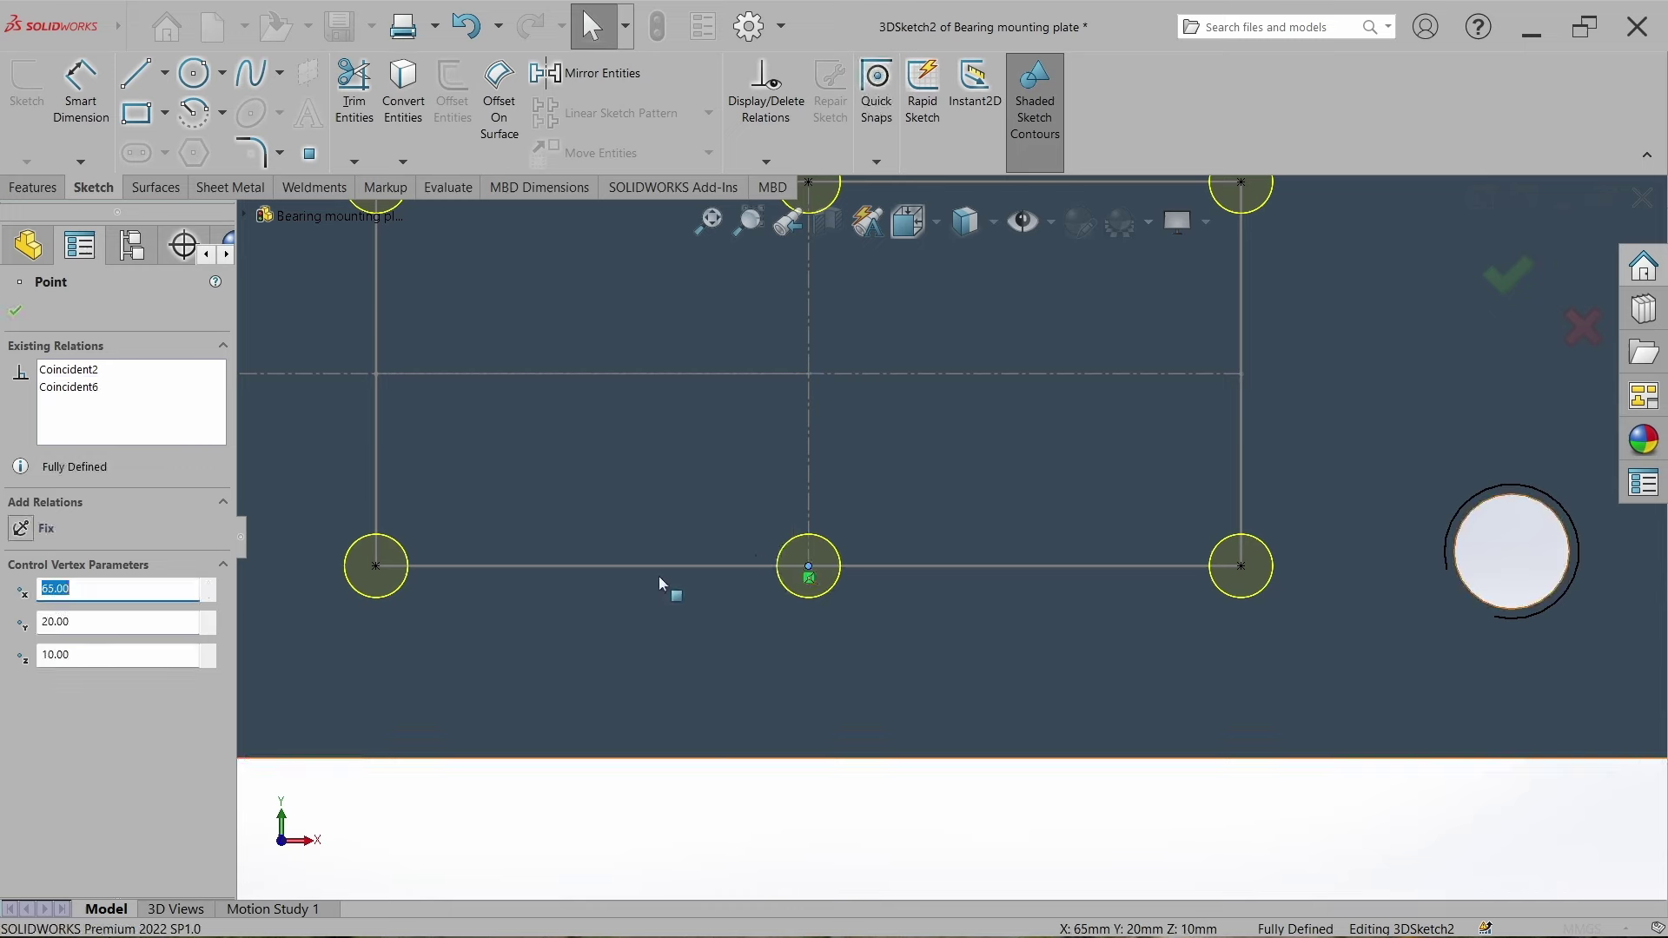
scroll(762, 544, up, 3)
scroll(763, 544, up, 2)
Finish the M6 clearance hole feature and hide the rectangle layout sketch.
click(15, 310)
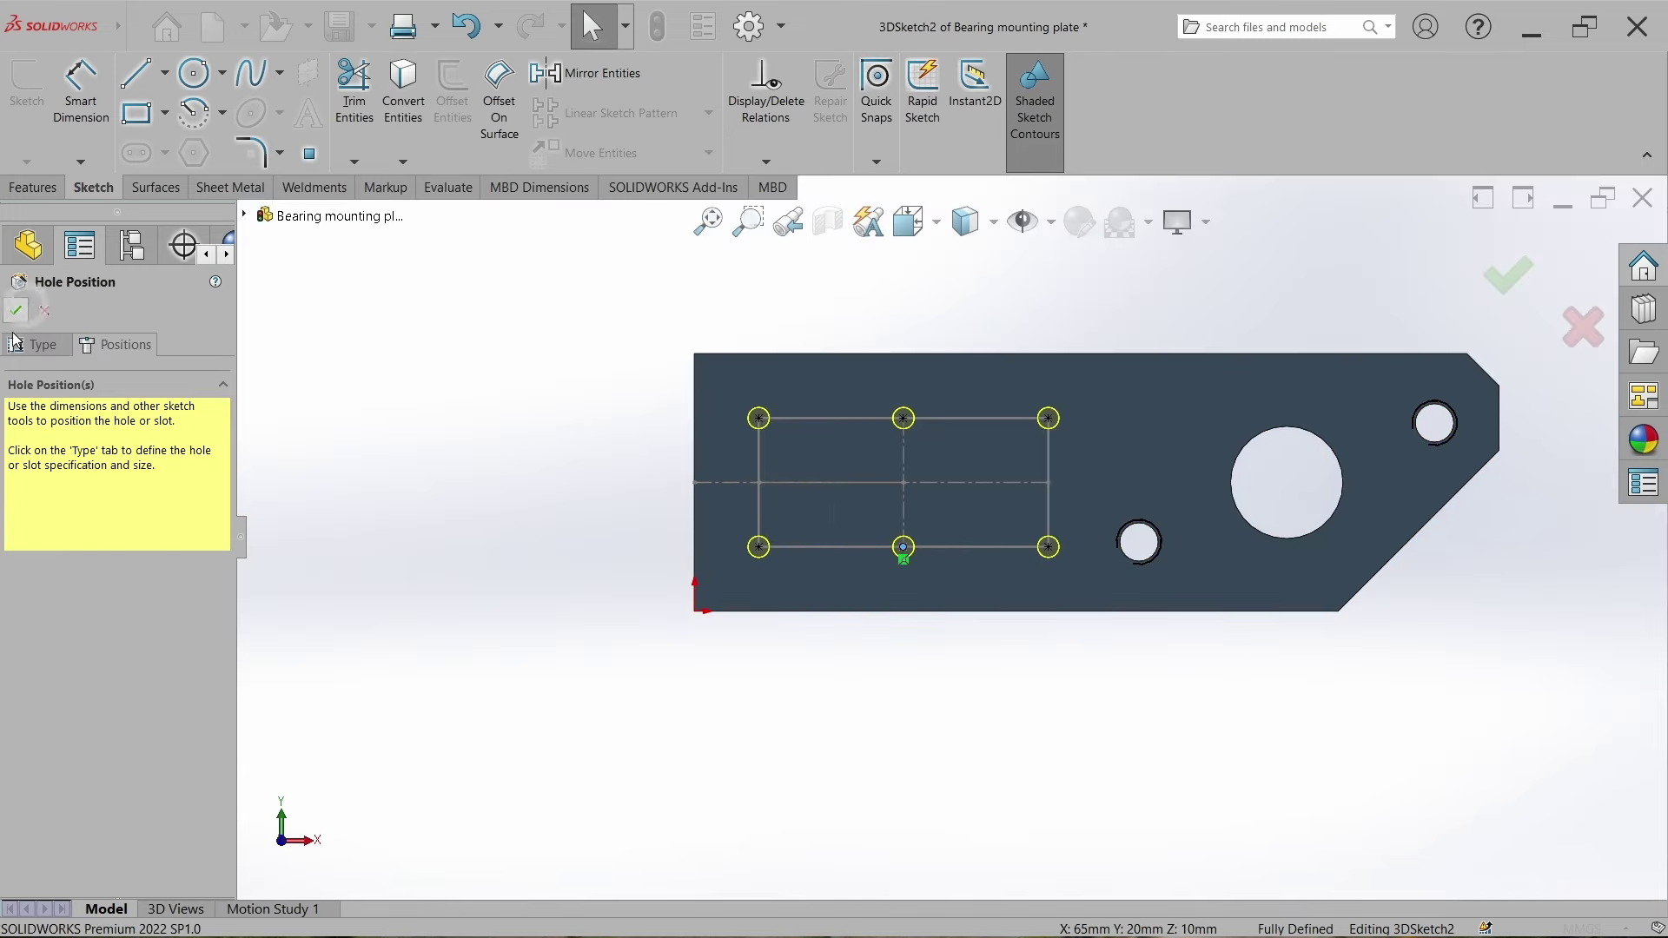
click(14, 312)
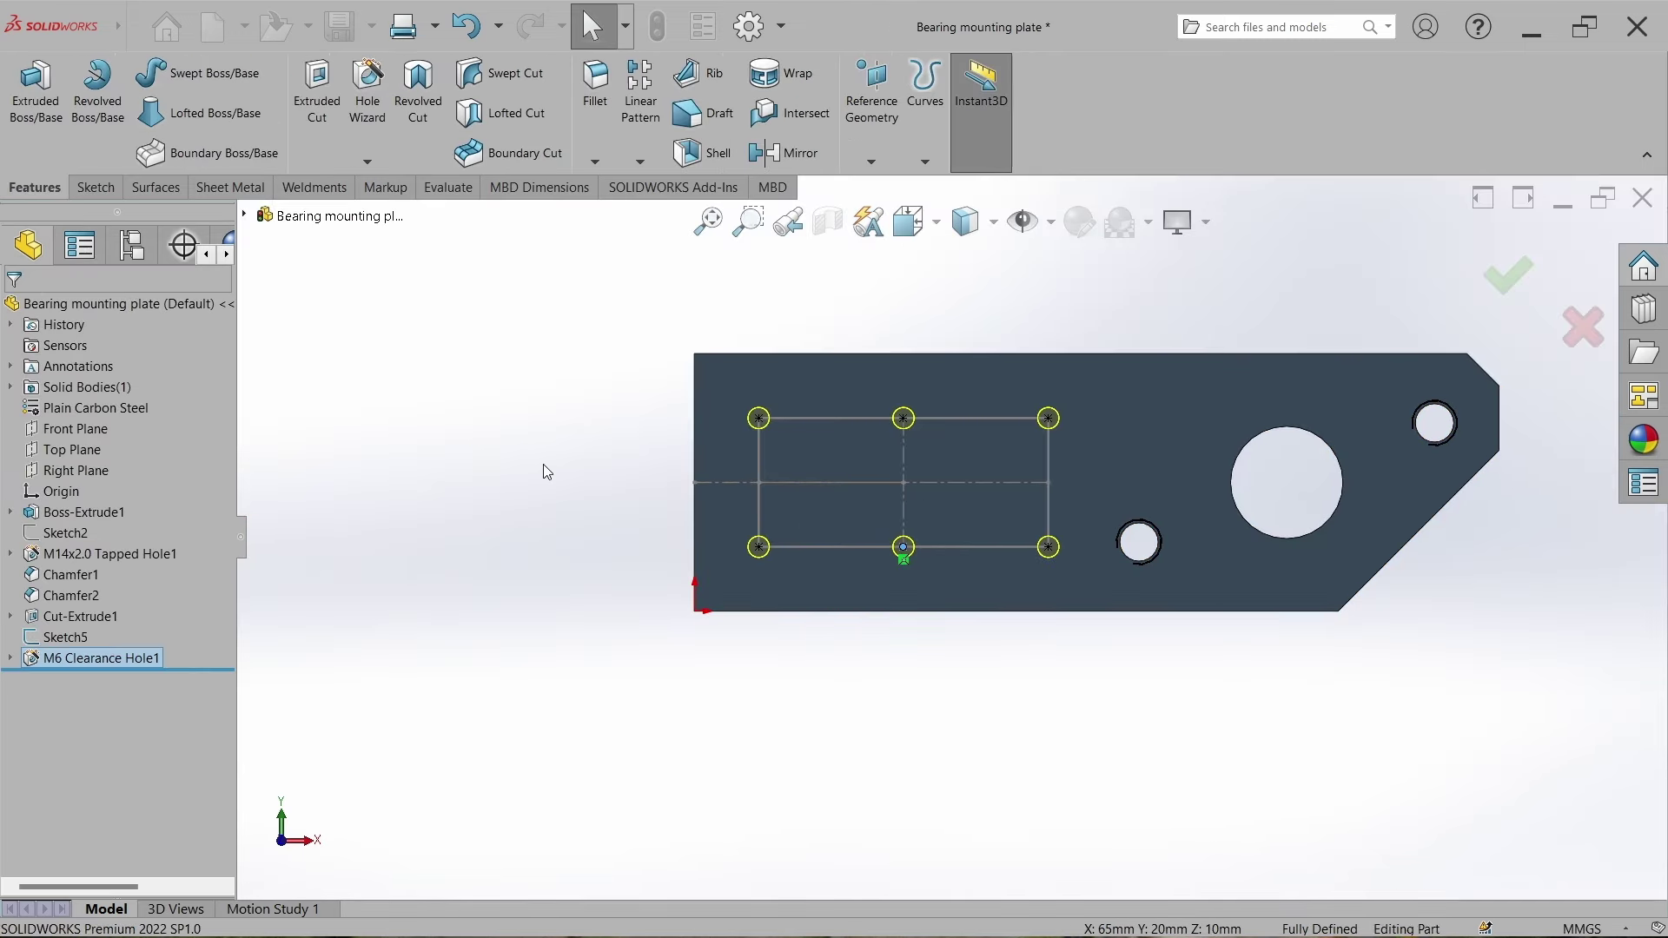
click(66, 643)
click(440, 614)
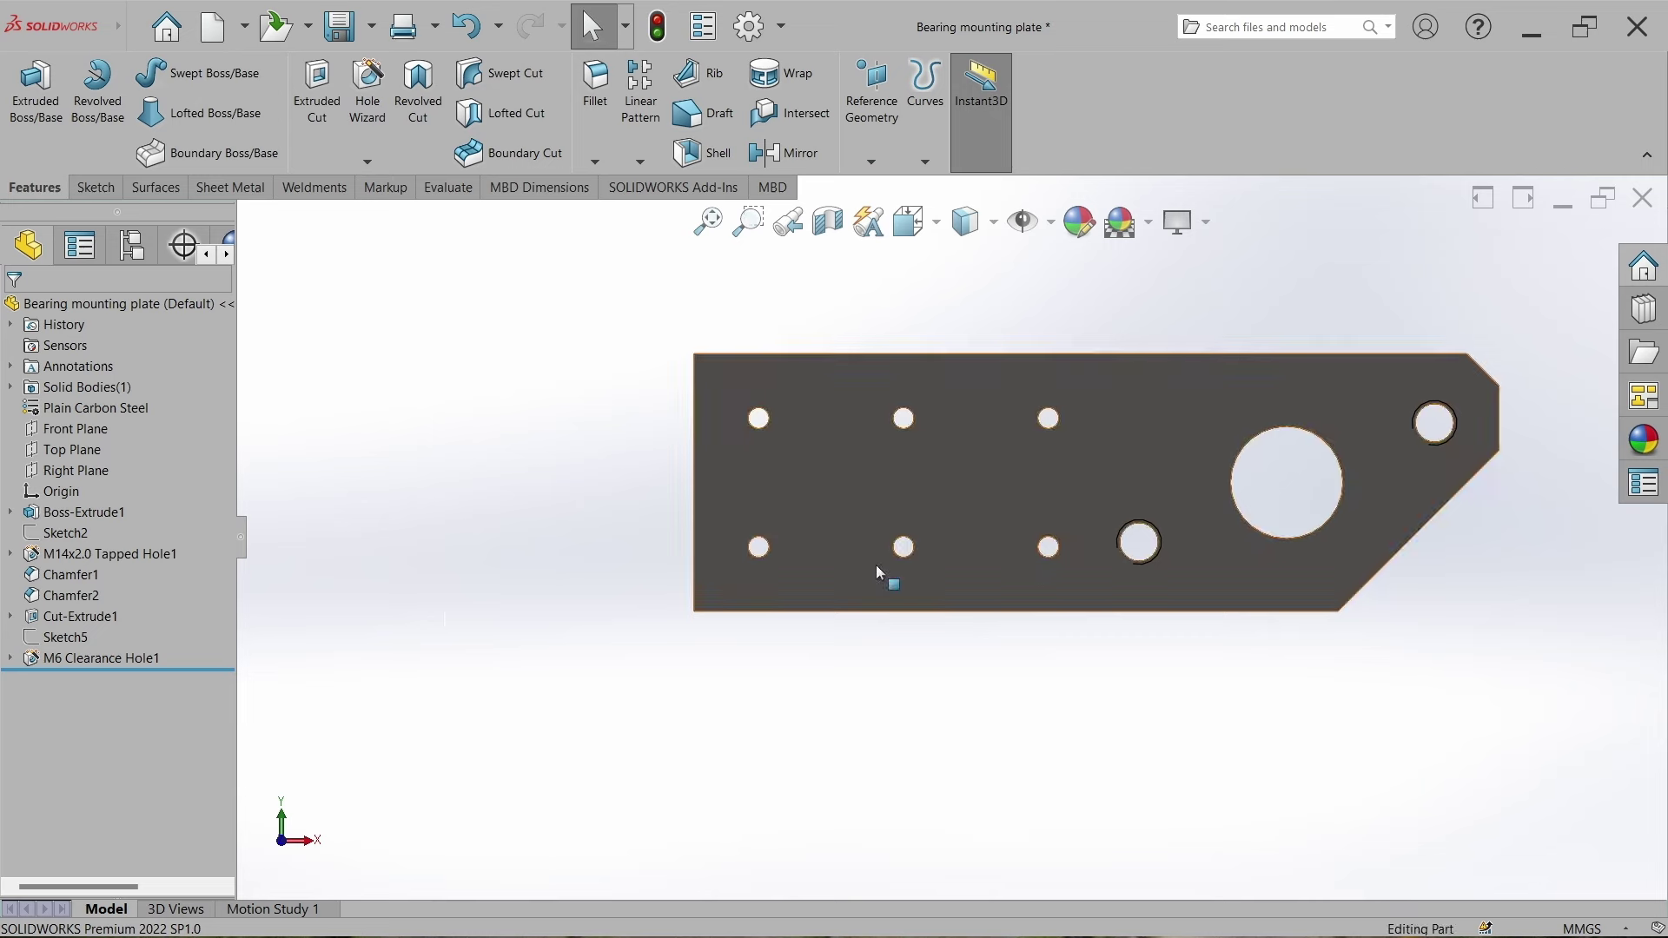
Save the bearing mounting plate part and close it to return to the conveyor structure assembly.
key(ctrl+s)
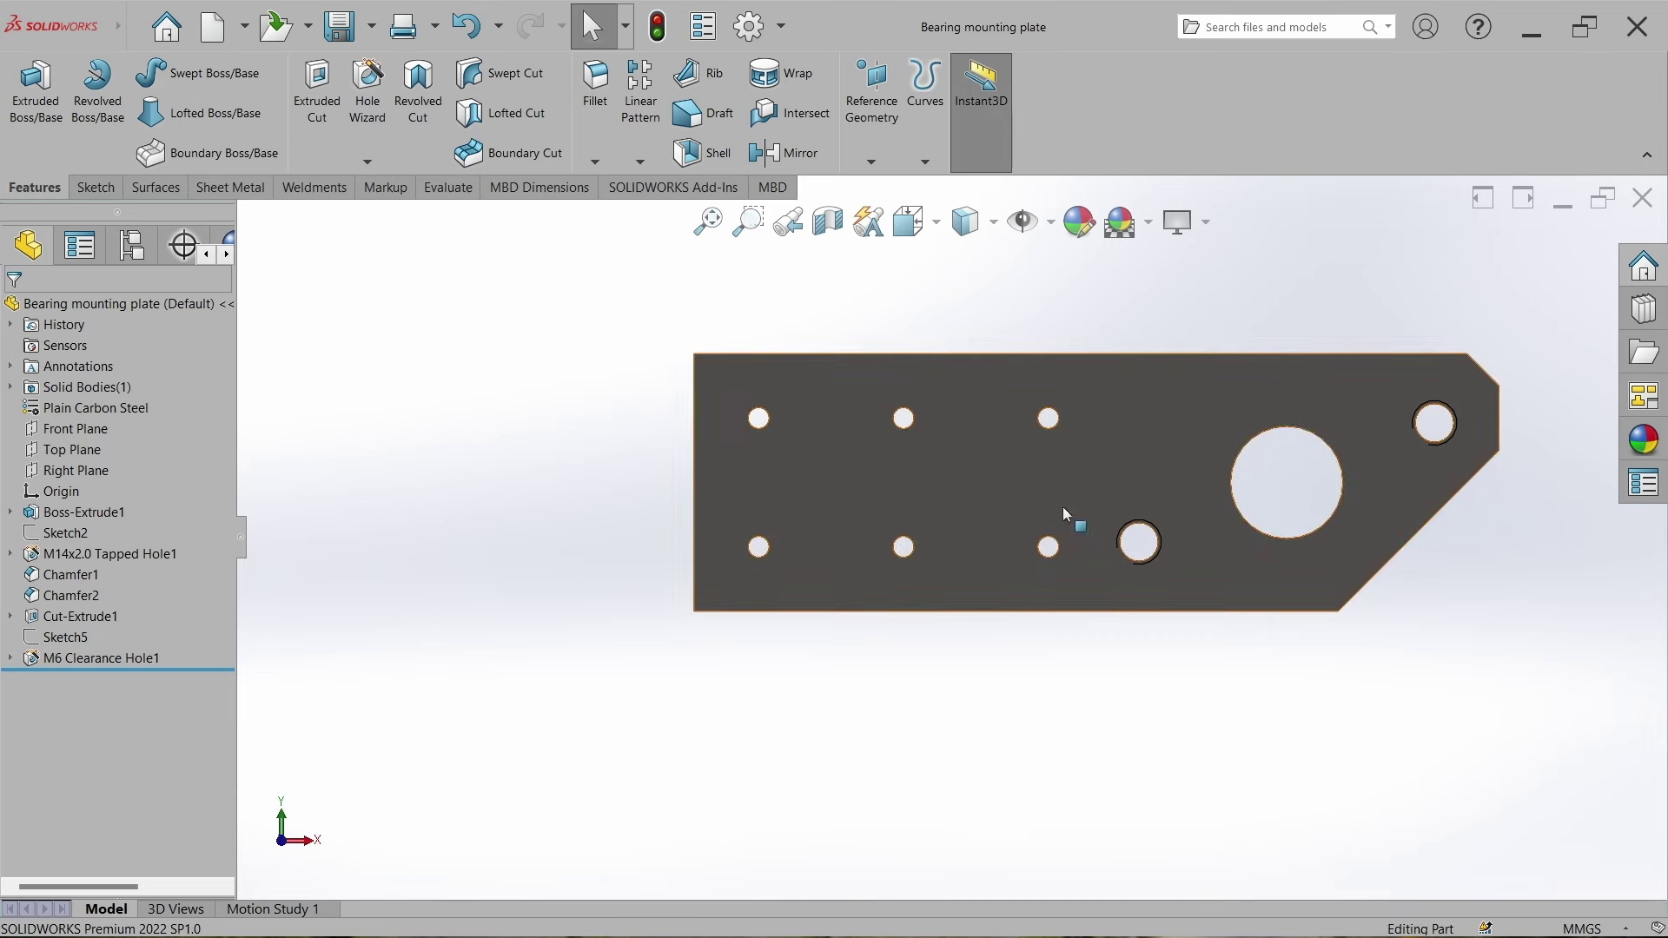
click(1651, 205)
scroll(1399, 590, up, 5)
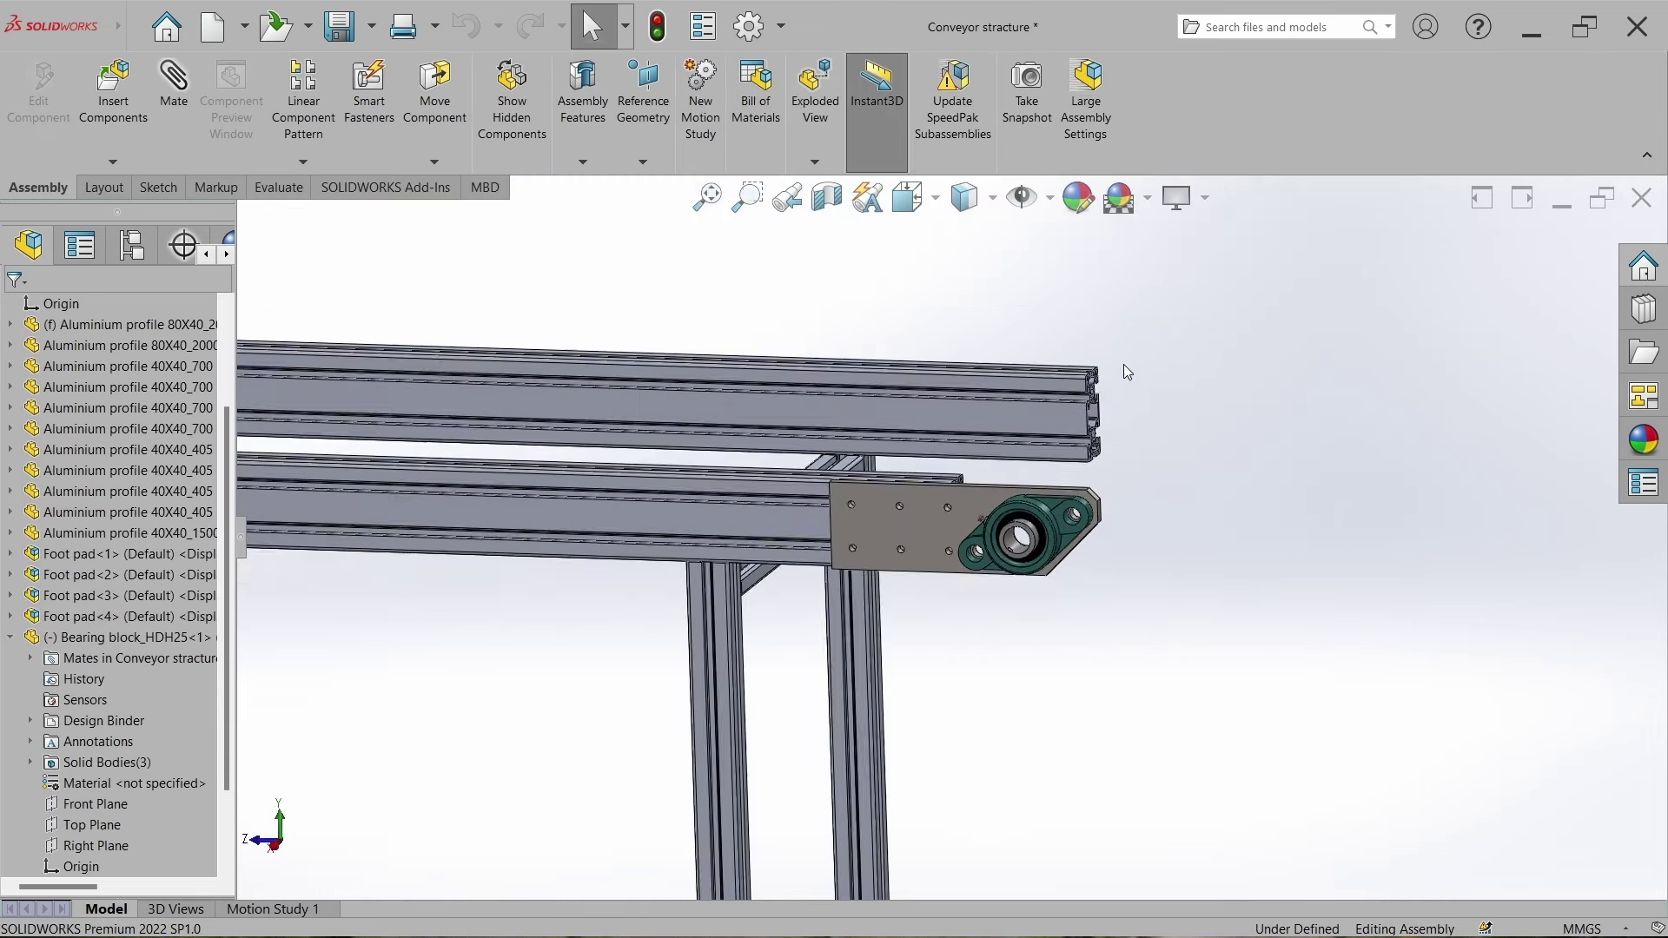
Create copies of the bearing mounting plate and the bearing block in the free space beside the opposite 80X40 profile's end.
scroll(1124, 363, down, 2)
ctrl+drag(879, 584, 1185, 287)
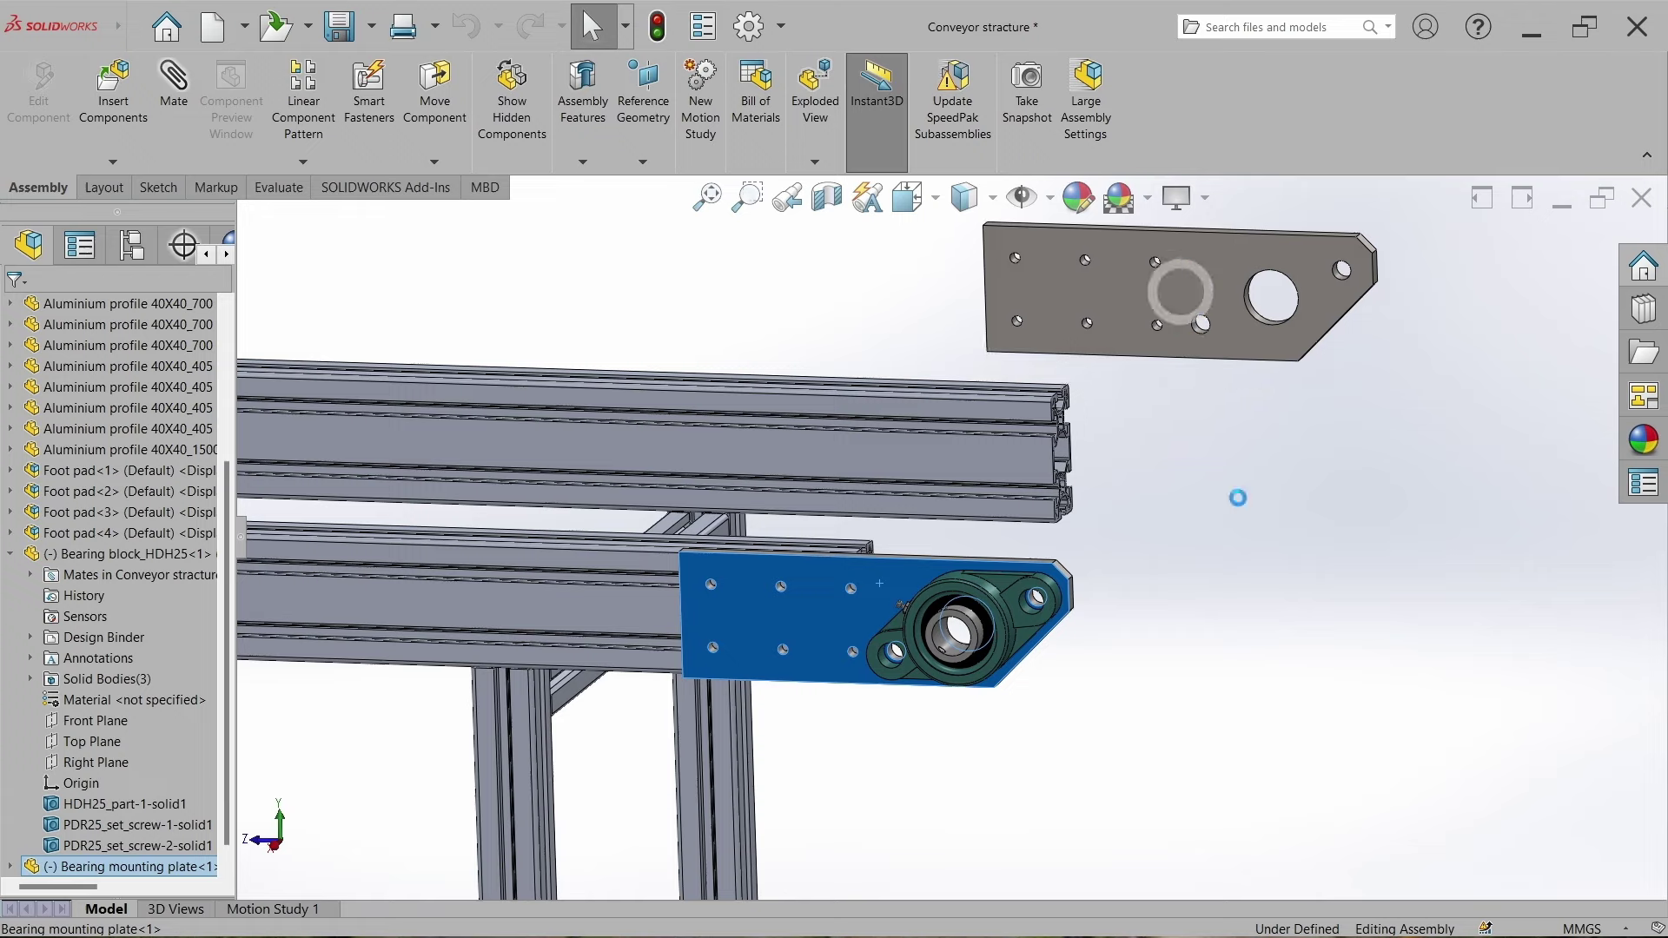
click(1236, 495)
ctrl+drag(1020, 617, 1387, 390)
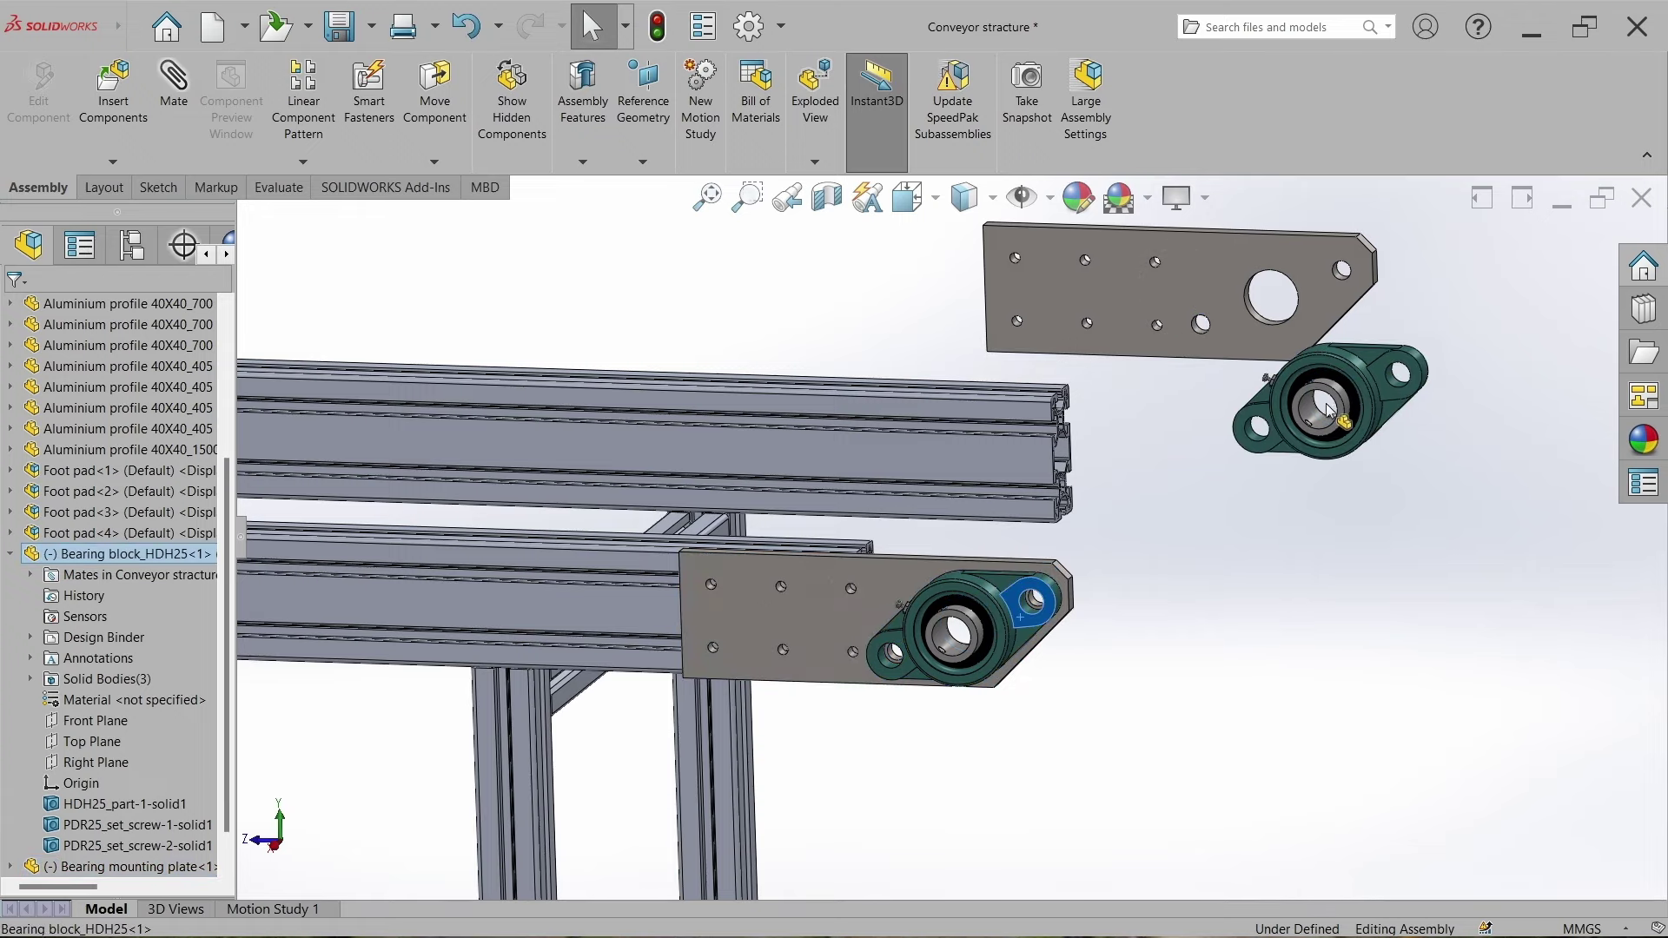
click(1278, 594)
Mate the copied plate's large flat face coincident with the outer side face of the opposite 80X40 aluminium profile.
click(1167, 300)
middle_drag(1012, 383, 822, 397)
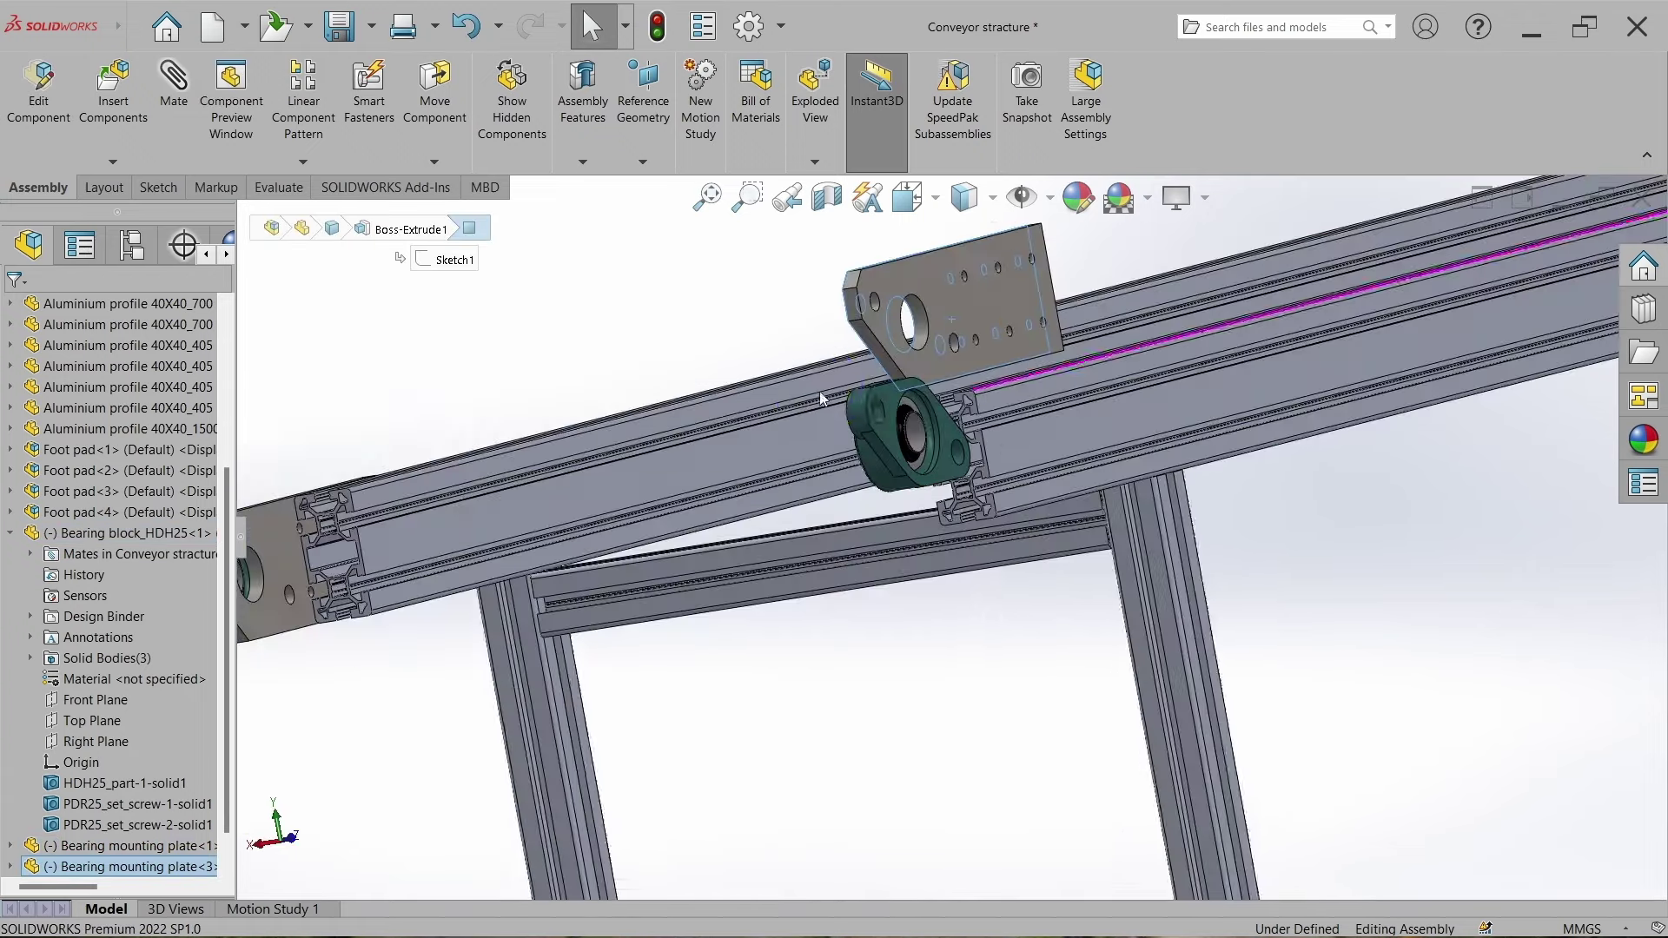
scroll(1047, 437, down, 4)
ctrl+click(1040, 441)
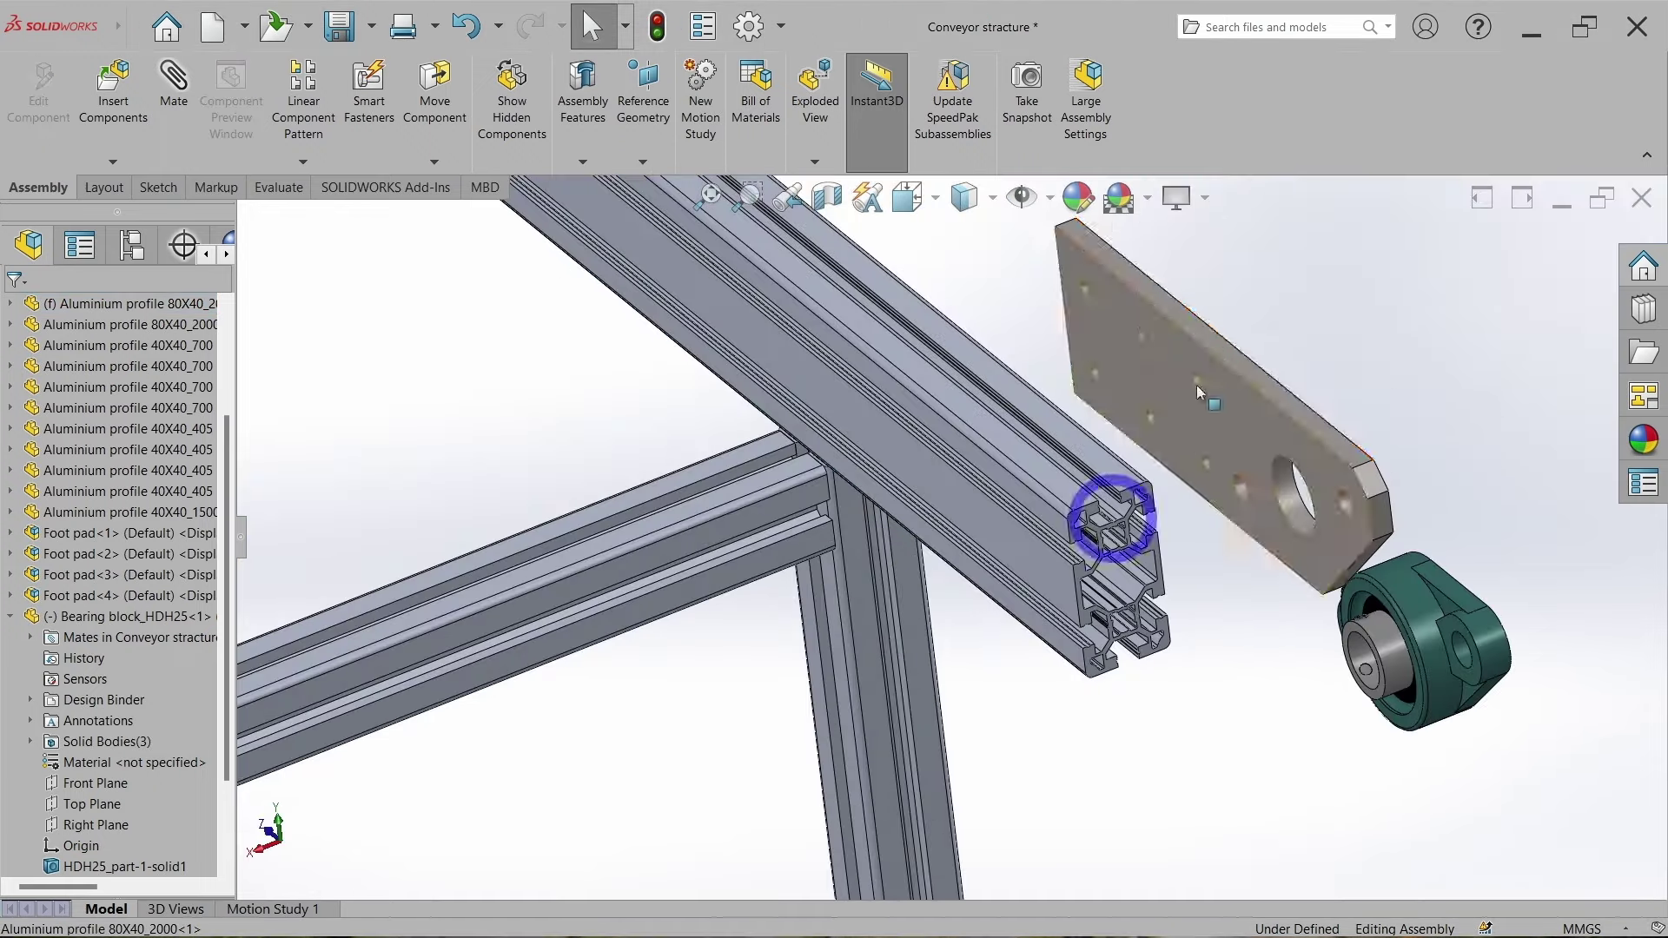
Mate the copied plate's long upper edge face coincident with the top face of the 80X40 profile.
click(1216, 343)
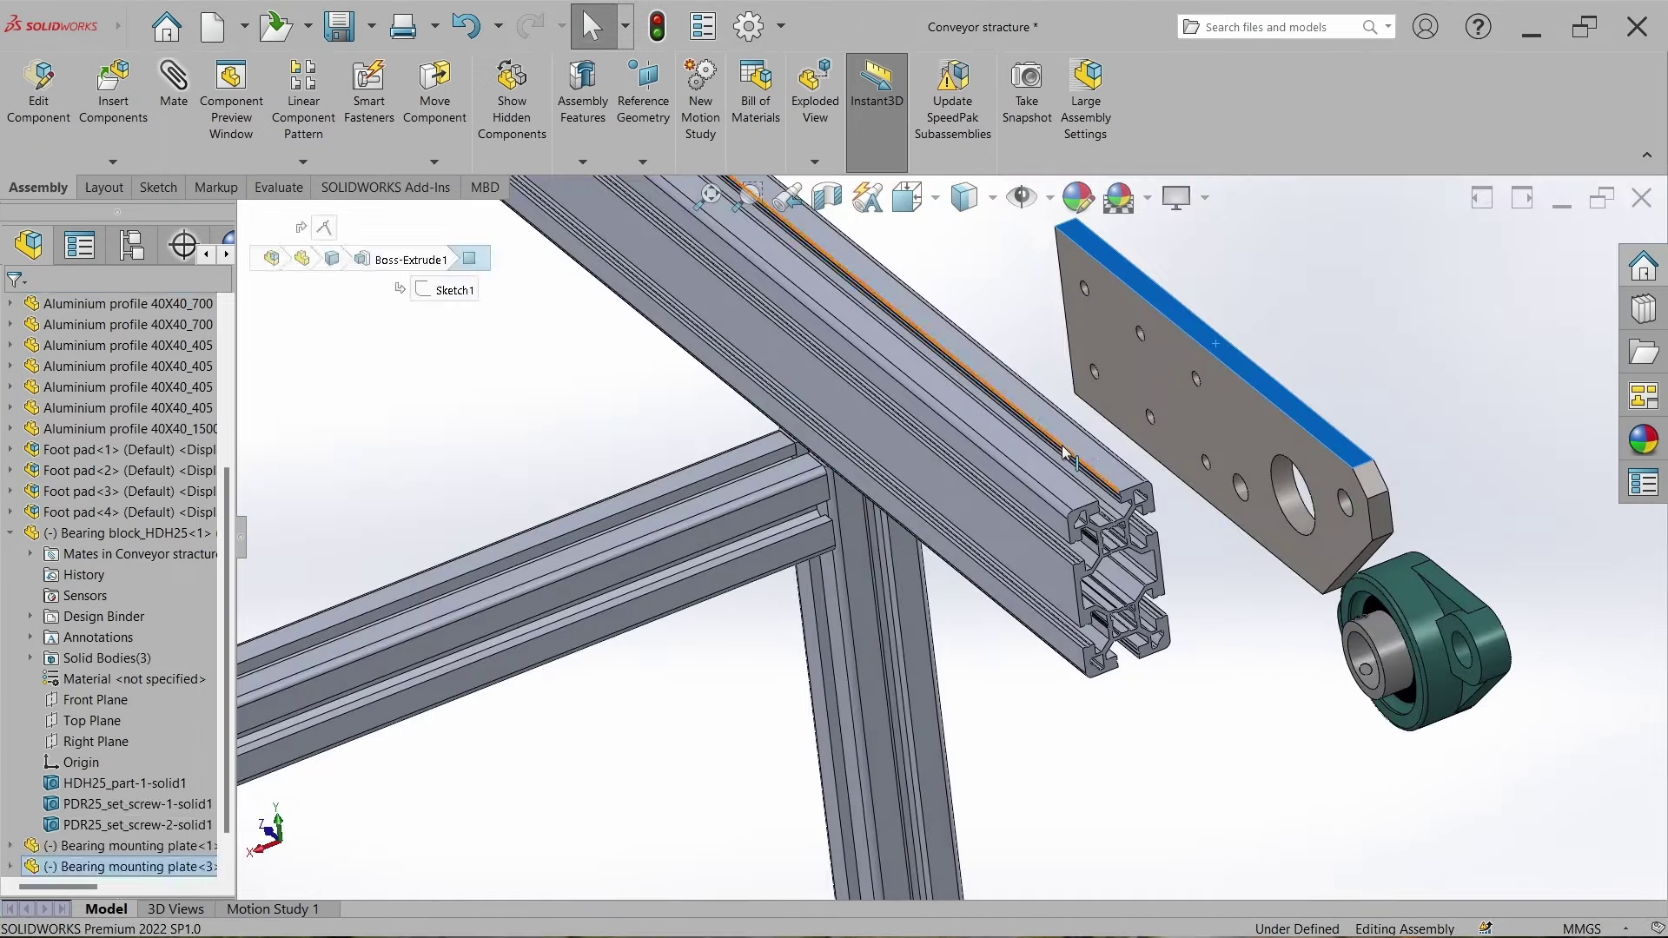
ctrl+click(1072, 448)
click(1128, 437)
Rotate the copied bearing block about its vertical axis with the triad so its flange faces the mounting plate.
right_click(1458, 658)
click(1456, 639)
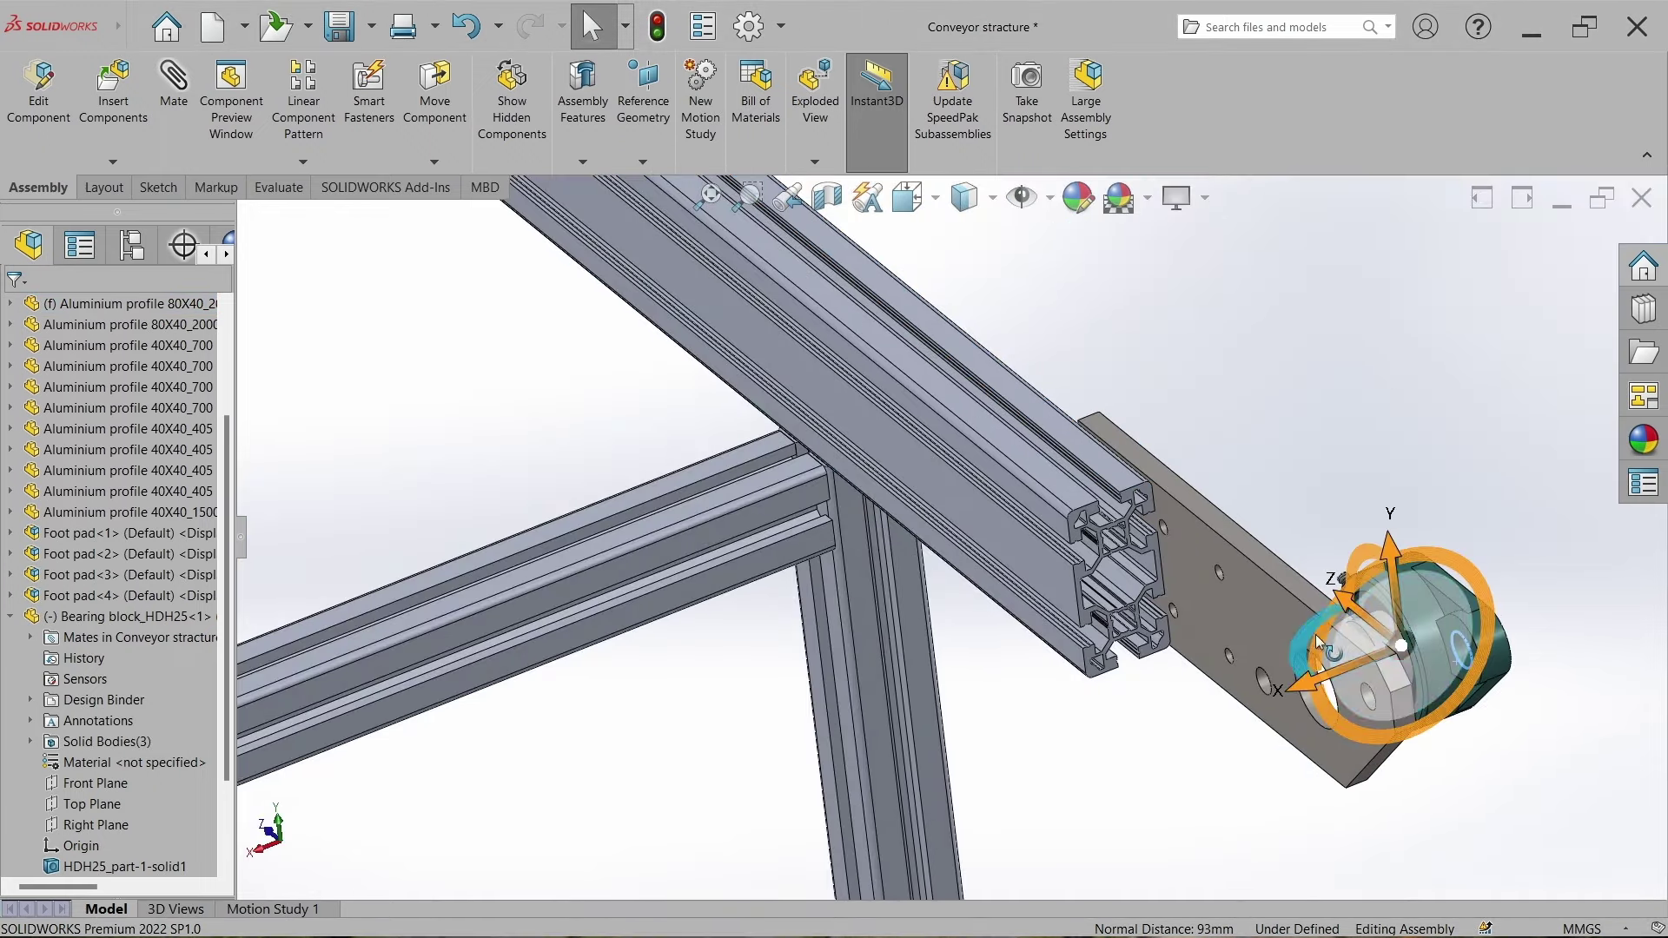
drag(1315, 634, 1501, 620)
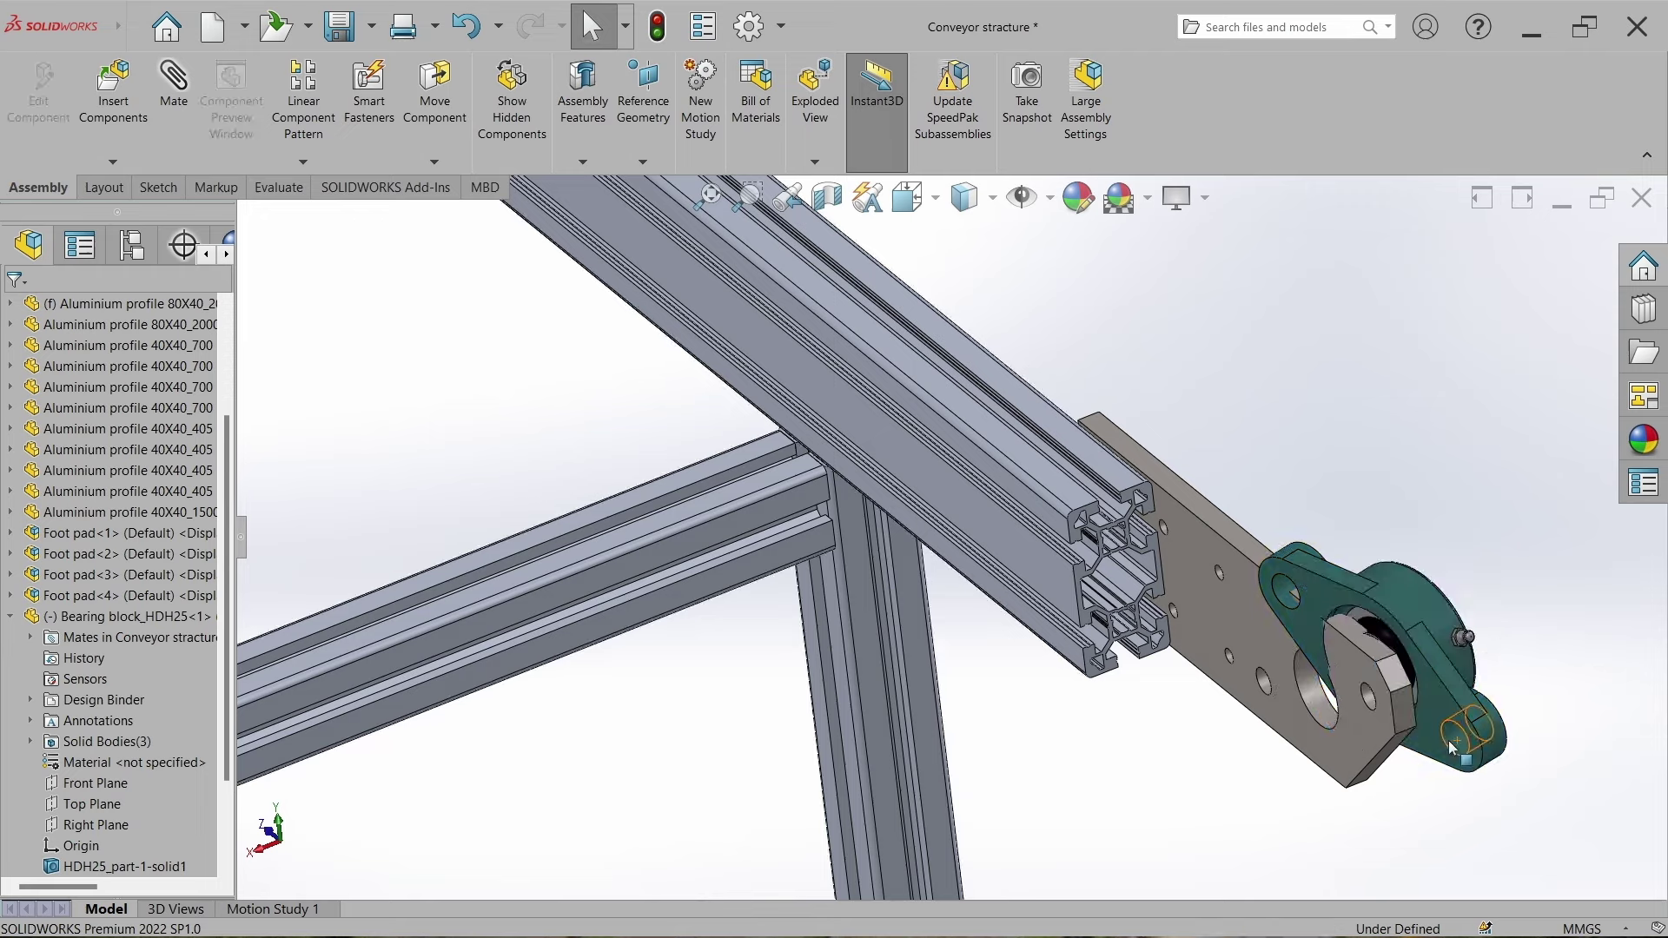
Mate one flange hole of the copied bearing block concentric with the plate's bearing-mounting hole near the chamfered end.
scroll(1368, 691, down, 3)
click(1369, 690)
ctrl+click(1220, 629)
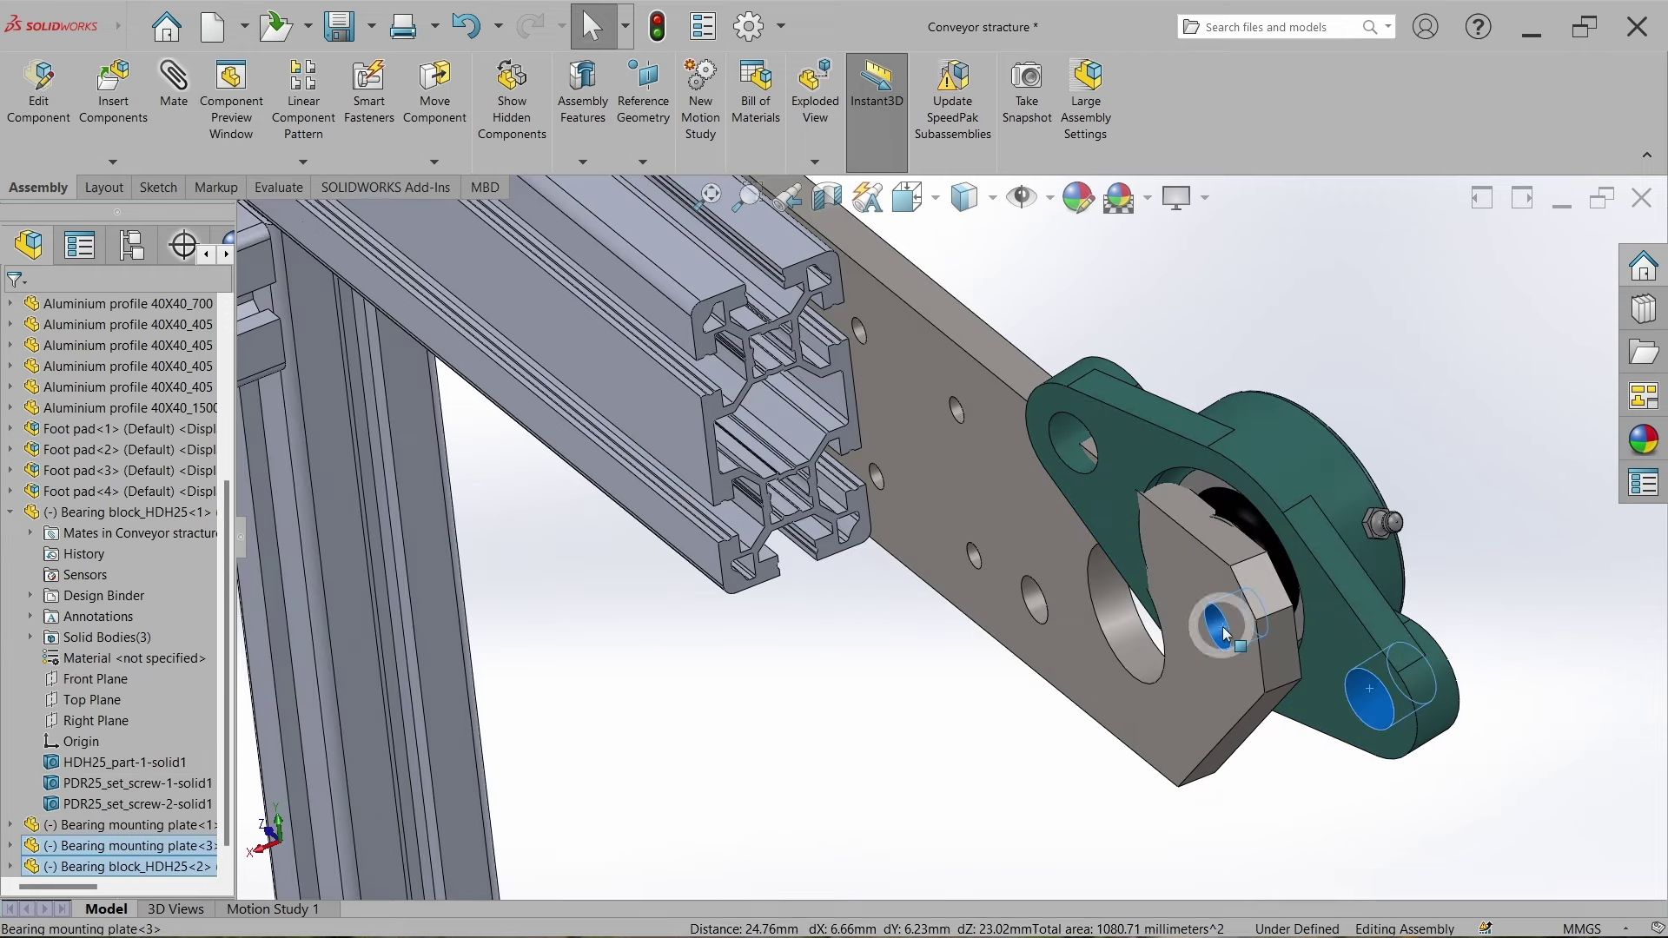
click(1353, 614)
Mate the block's other flange hole concentric with the plate's second bearing-mounting hole on the opposite side of the large bore.
click(1078, 301)
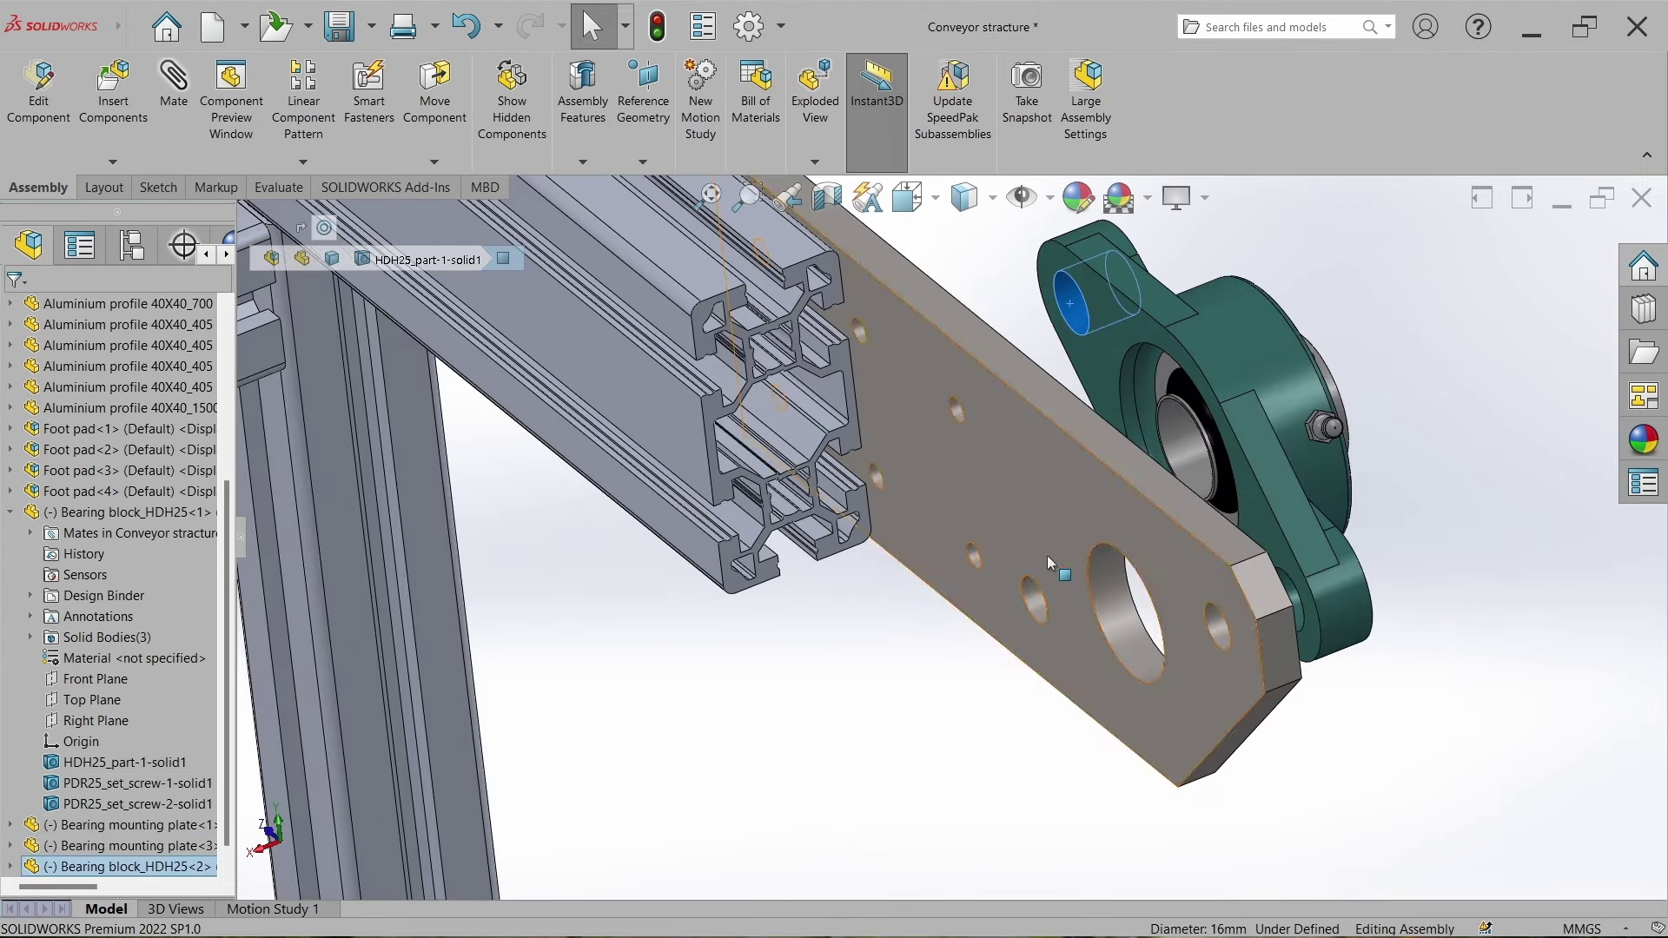
ctrl+click(1037, 599)
click(1166, 601)
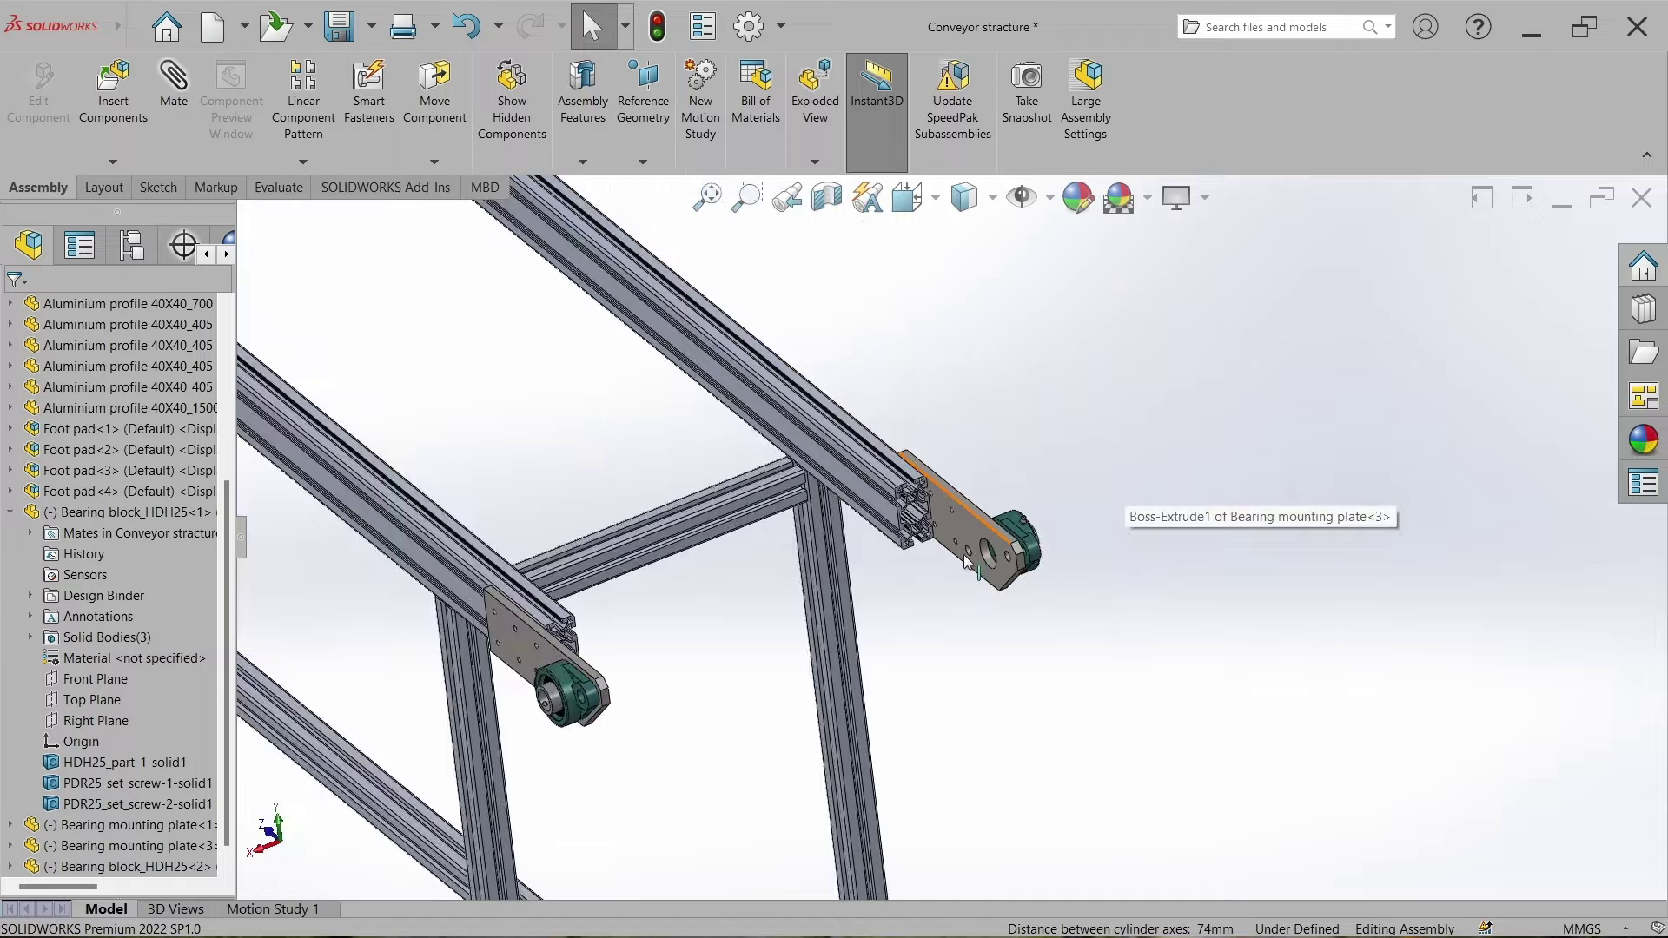